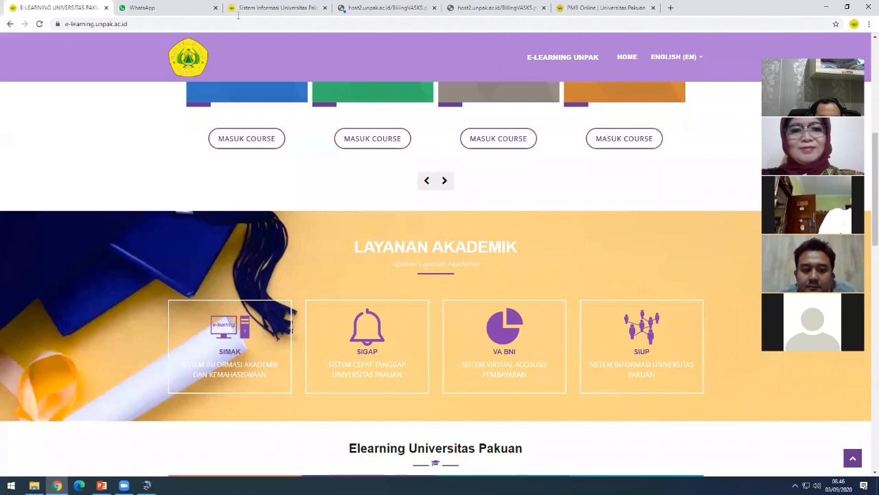
- Point out the E-Learning UNPAK site address and look over the home page
{"action": "scroll", "coordinate": [171, 160], "scroll_direction": "up", "scroll_amount": 5}
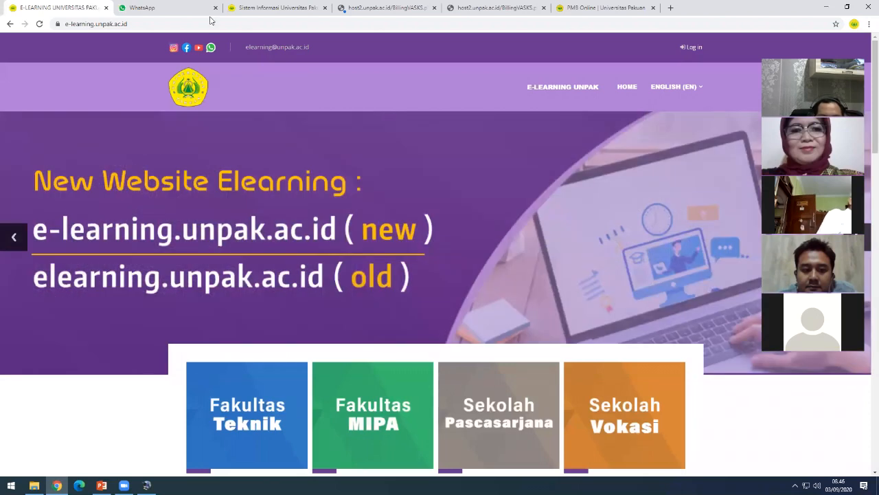
{"action": "left_click", "coordinate": [210, 22]}
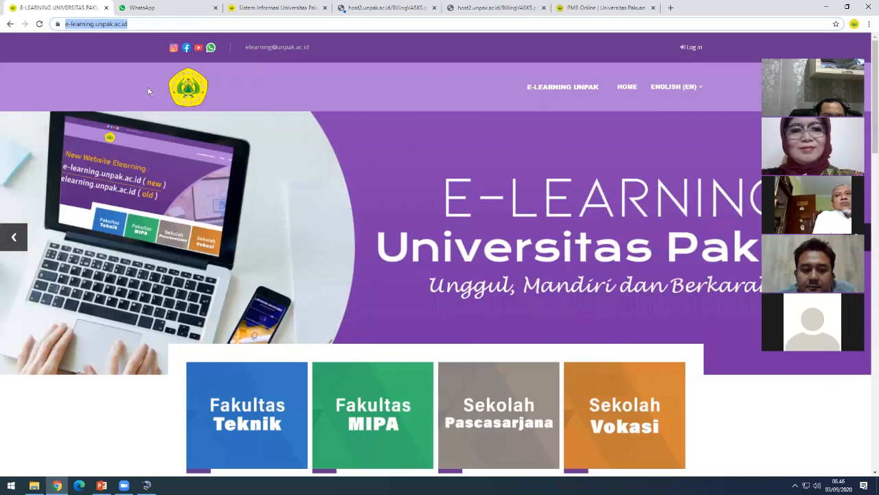
{"action": "left_click", "coordinate": [302, 153]}
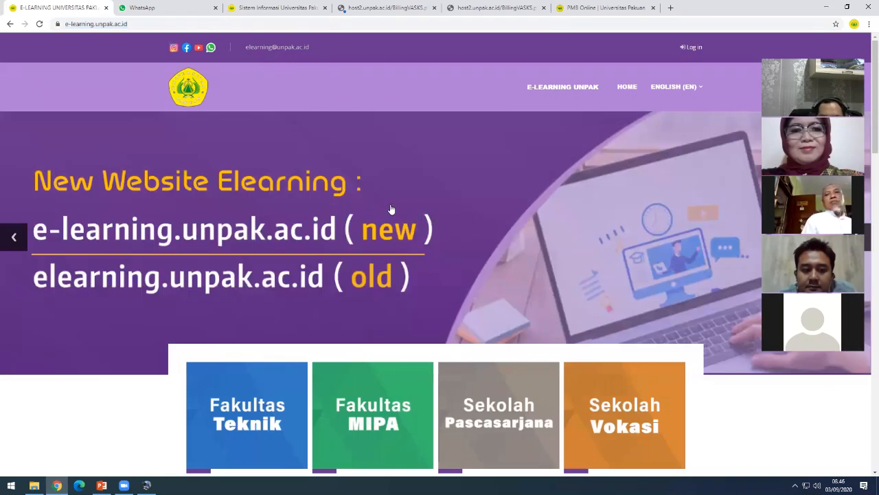
{"action": "scroll", "coordinate": [505, 255], "scroll_direction": "down", "scroll_amount": 3}
{"action": "scroll", "coordinate": [692, 353], "scroll_direction": "up", "scroll_amount": 3}
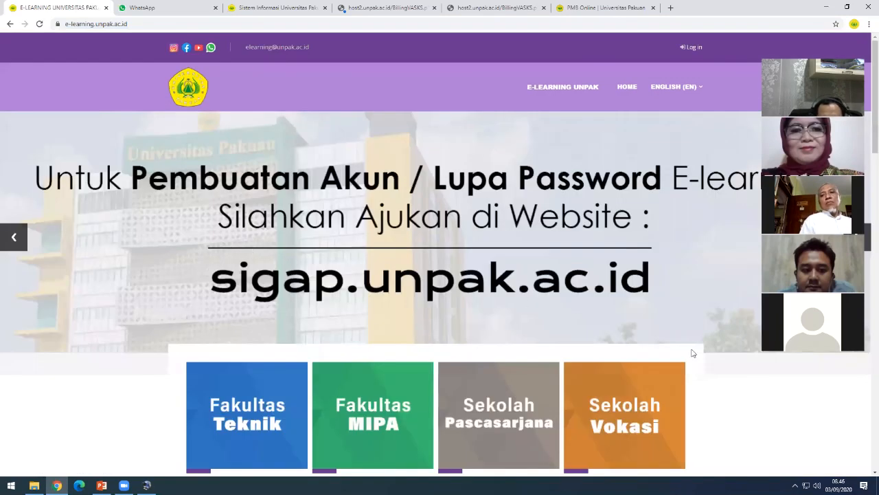
{"action": "scroll", "coordinate": [246, 289], "scroll_direction": "down", "scroll_amount": 3}
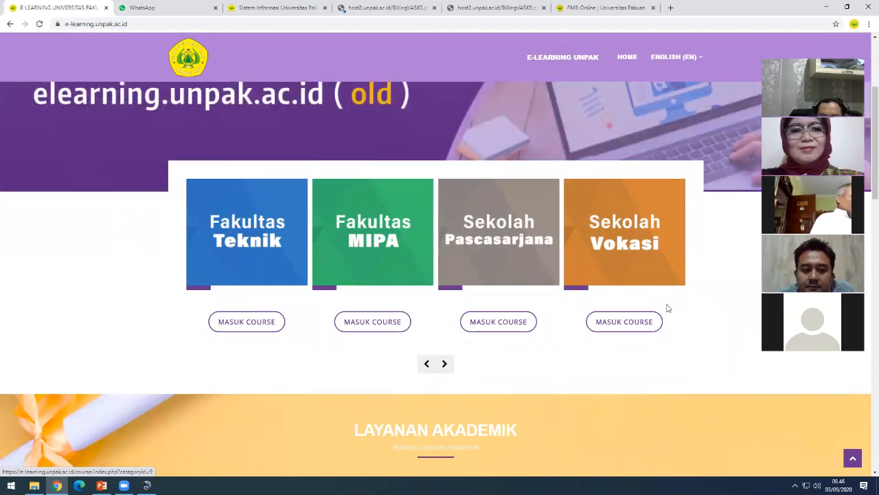
{"action": "scroll", "coordinate": [666, 308], "scroll_direction": "up", "scroll_amount": 3}
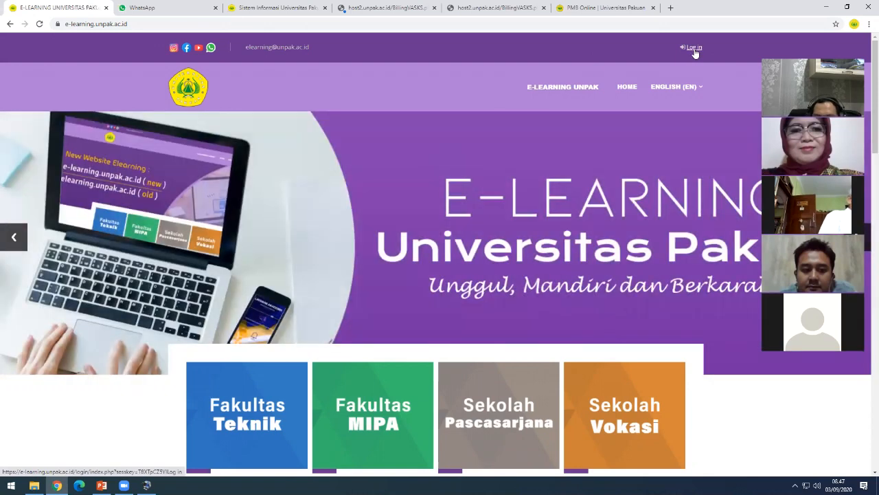
- Log in with the lecturer's username and password
{"action": "left_click", "coordinate": [695, 48]}
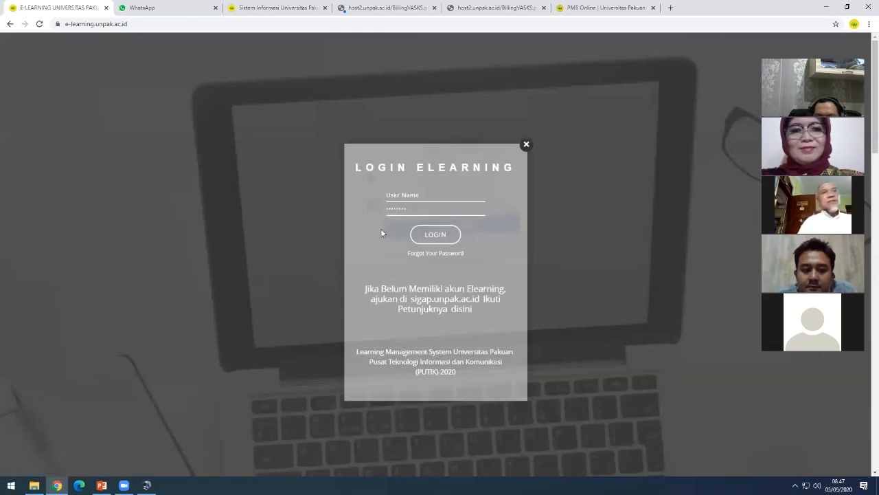
{"action": "left_click", "coordinate": [411, 195]}
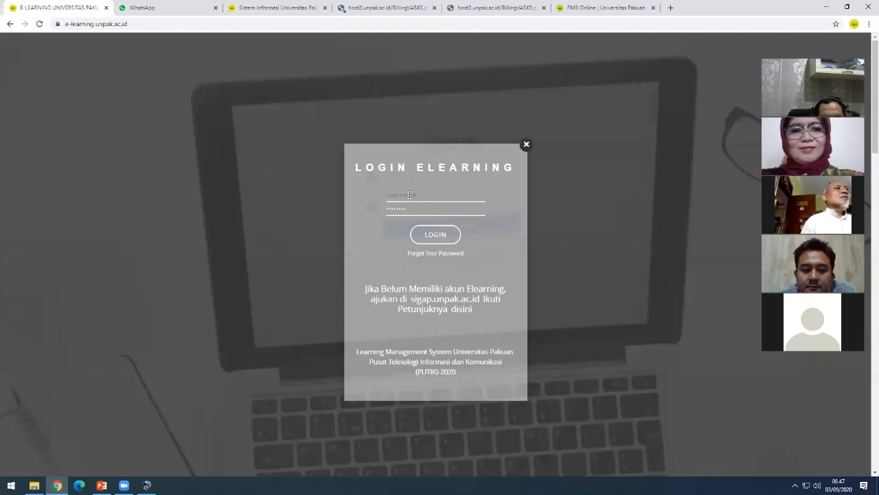
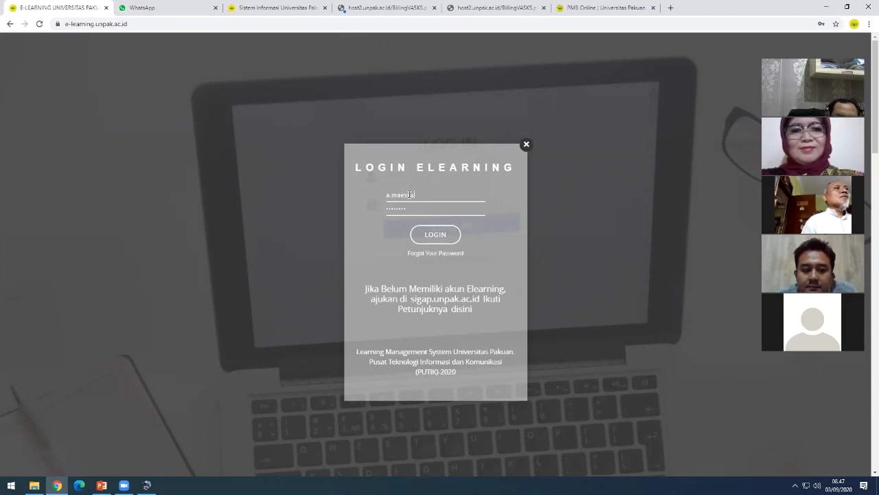
{"action": "left_click", "coordinate": [400, 212]}
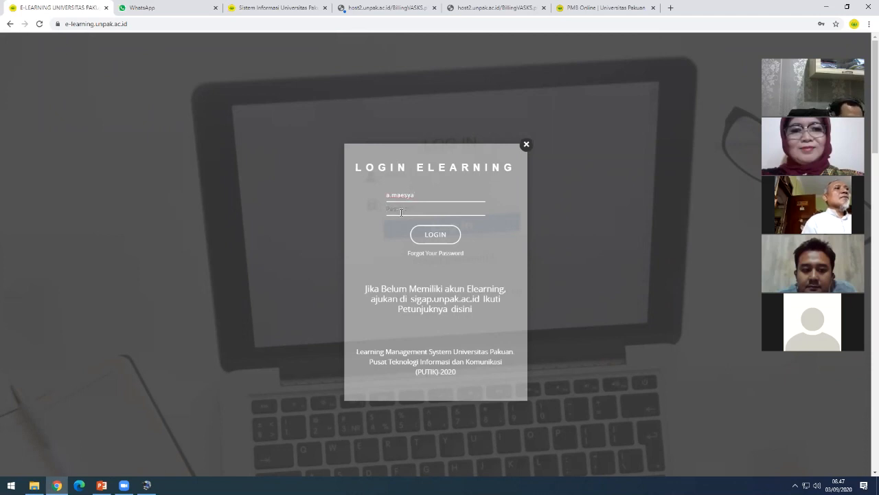
{"action": "type", "text": "••••••"}
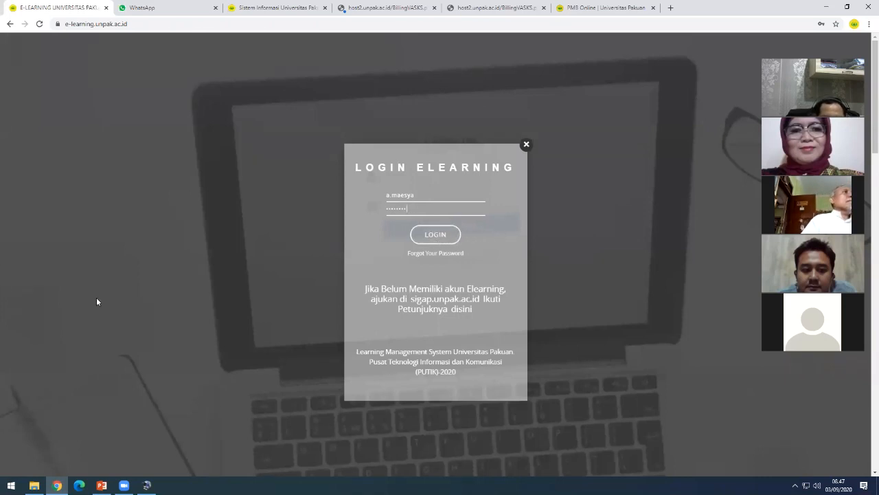
{"action": "left_click", "coordinate": [443, 238]}
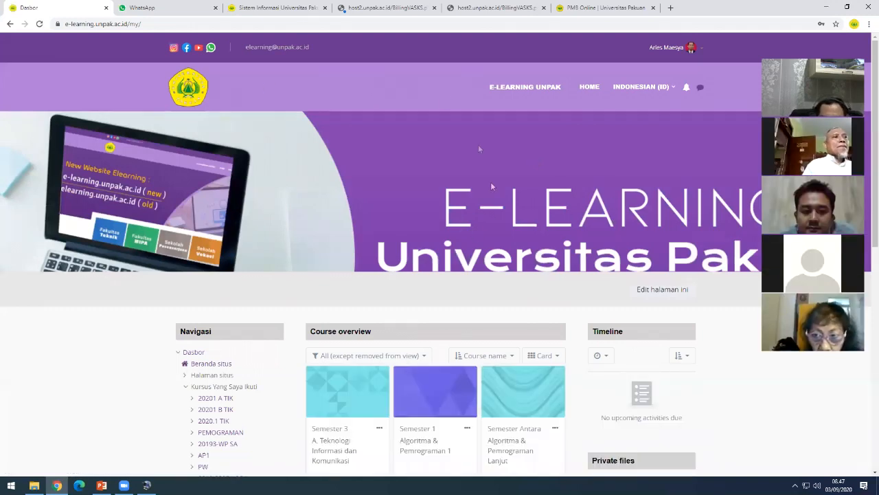
- Look over the Dasbor course overview cards and empty timeline, ending back at the top
{"action": "scroll", "coordinate": [751, 257], "scroll_direction": "down", "scroll_amount": 1}
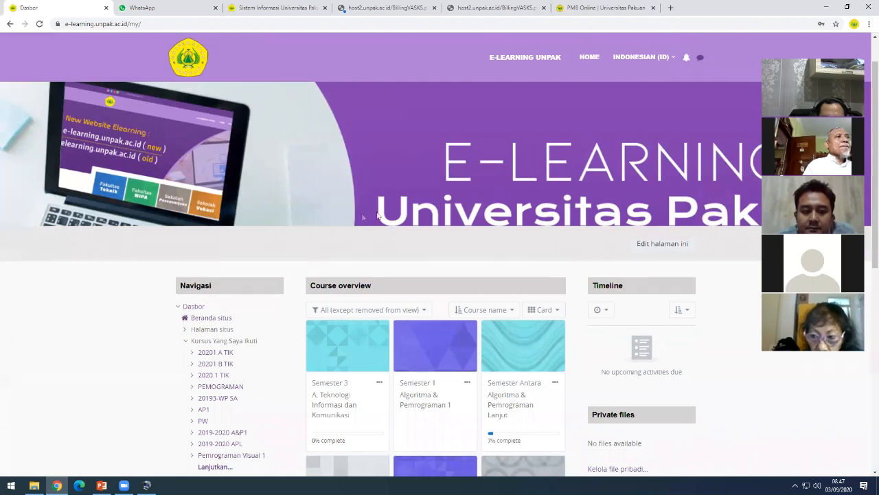
{"action": "scroll", "coordinate": [383, 216], "scroll_direction": "down", "scroll_amount": 1}
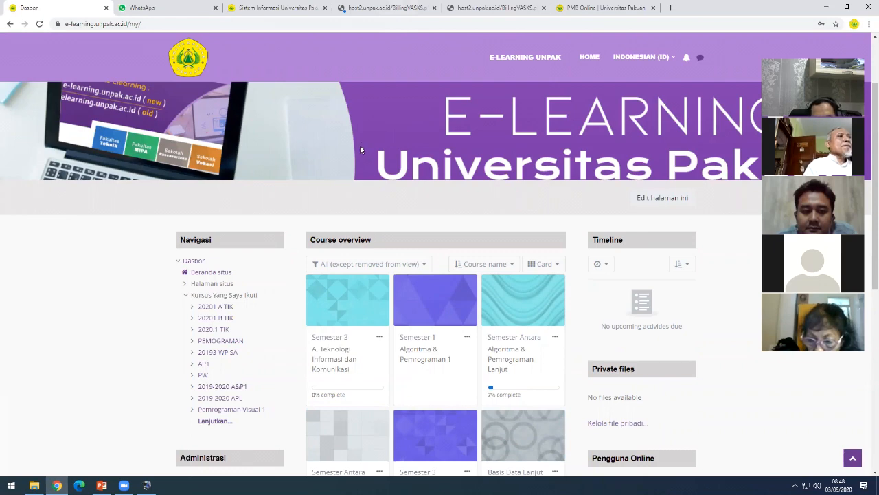
{"action": "scroll", "coordinate": [311, 210], "scroll_direction": "down", "scroll_amount": 1}
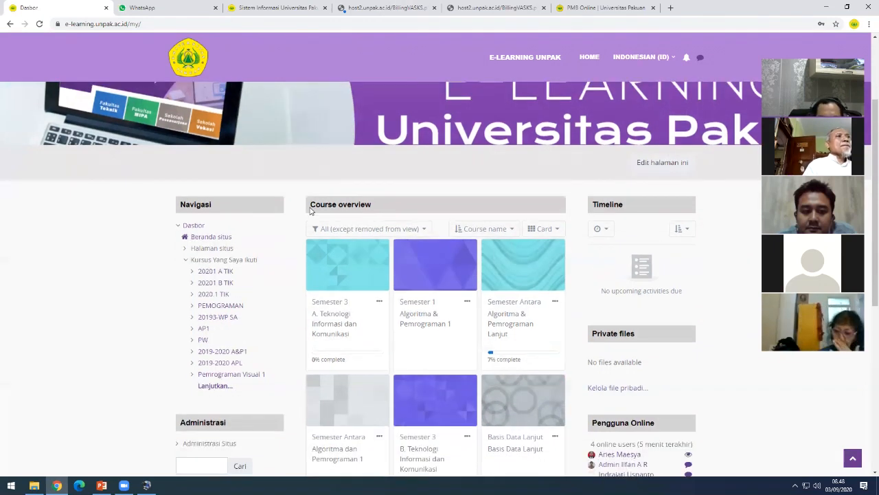
{"action": "scroll", "coordinate": [312, 209], "scroll_direction": "down", "scroll_amount": 1}
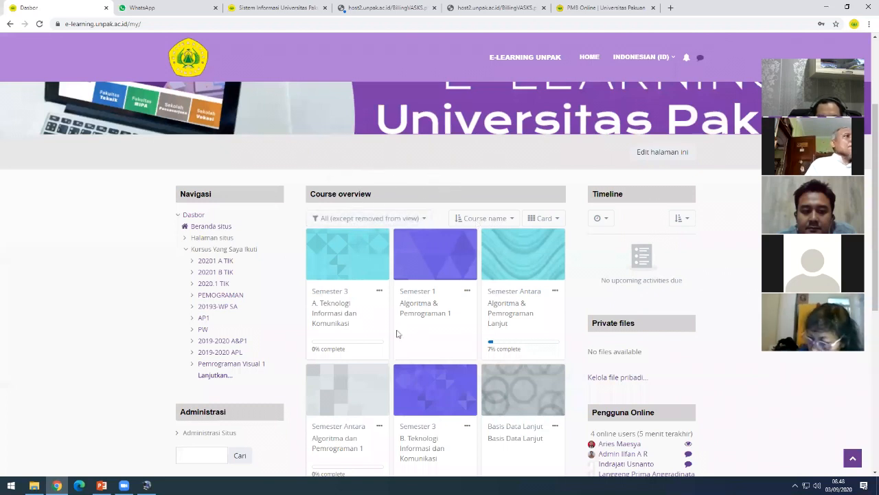
{"action": "scroll", "coordinate": [447, 357], "scroll_direction": "down", "scroll_amount": 2}
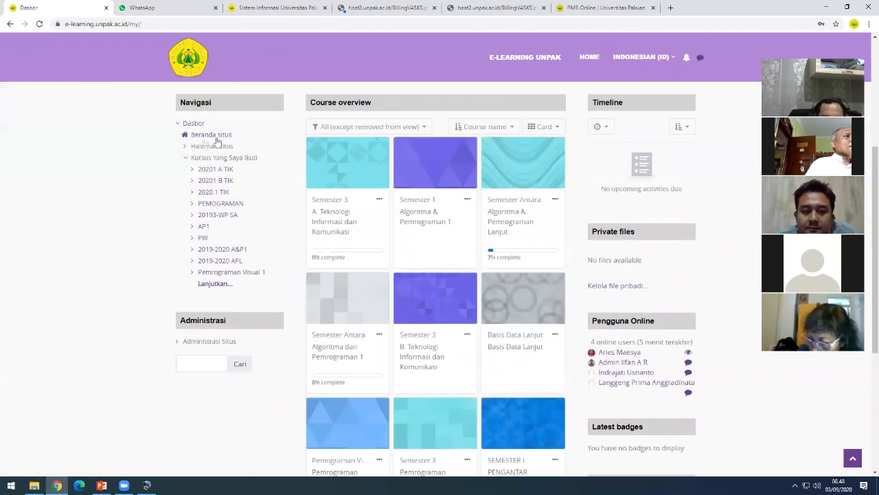
{"action": "scroll", "coordinate": [145, 180], "scroll_direction": "up", "scroll_amount": 3}
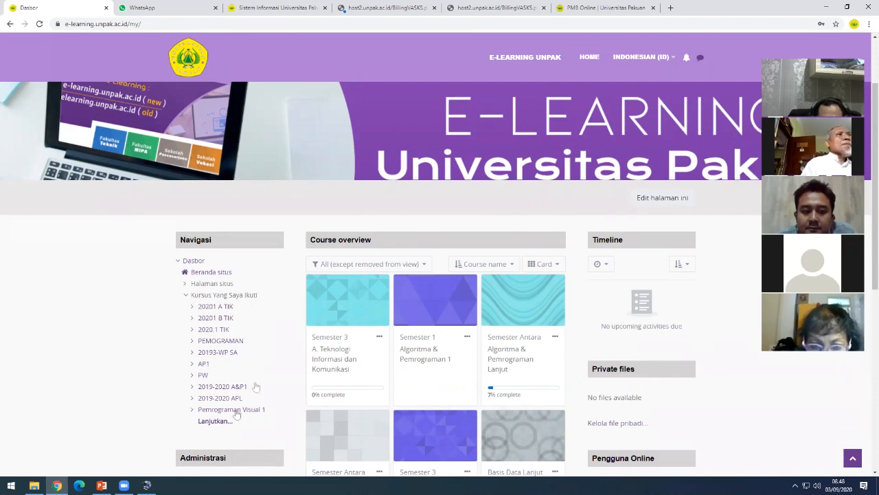
{"action": "scroll", "coordinate": [352, 382], "scroll_direction": "down", "scroll_amount": 1}
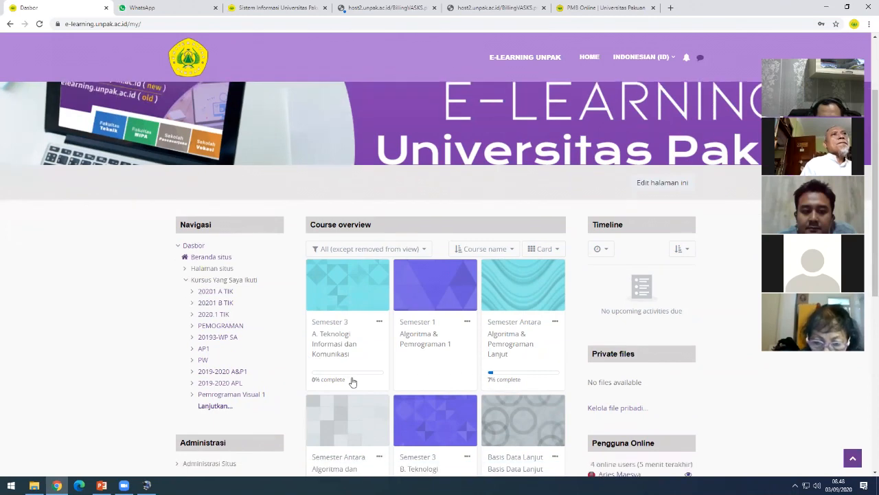
{"action": "scroll", "coordinate": [353, 381], "scroll_direction": "down", "scroll_amount": 2}
{"action": "scroll", "coordinate": [179, 277], "scroll_direction": "up", "scroll_amount": 1}
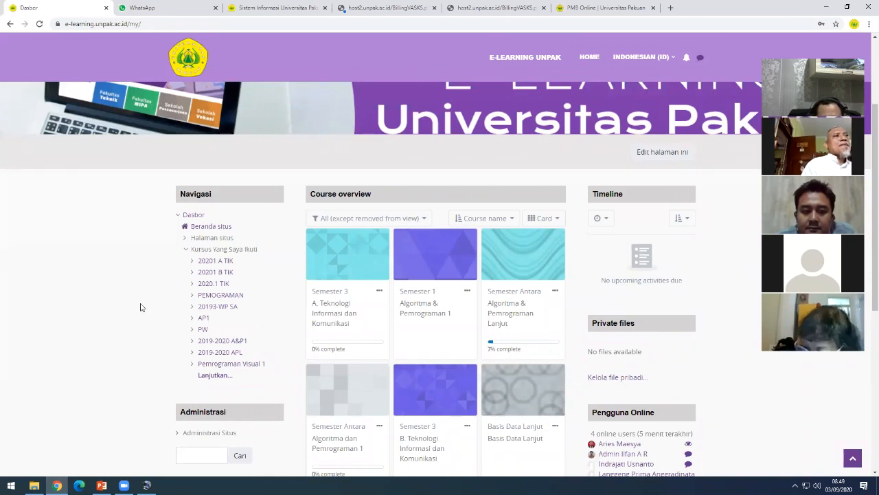
{"action": "scroll", "coordinate": [140, 307], "scroll_direction": "up", "scroll_amount": 2}
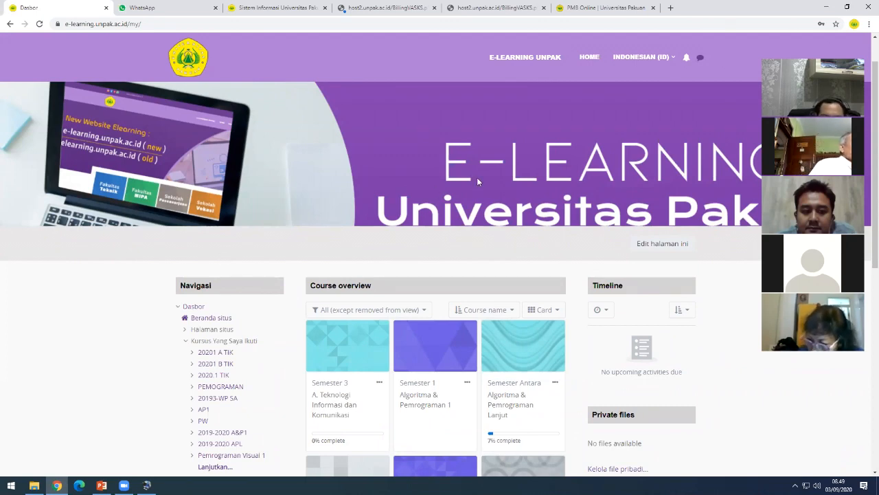
{"action": "scroll", "coordinate": [291, 271], "scroll_direction": "down", "scroll_amount": 3}
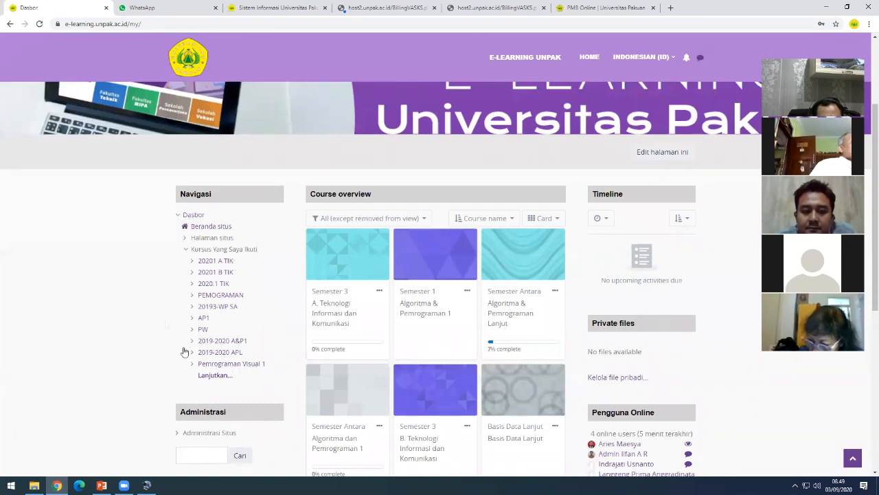
{"action": "scroll", "coordinate": [383, 272], "scroll_direction": "down", "scroll_amount": 5}
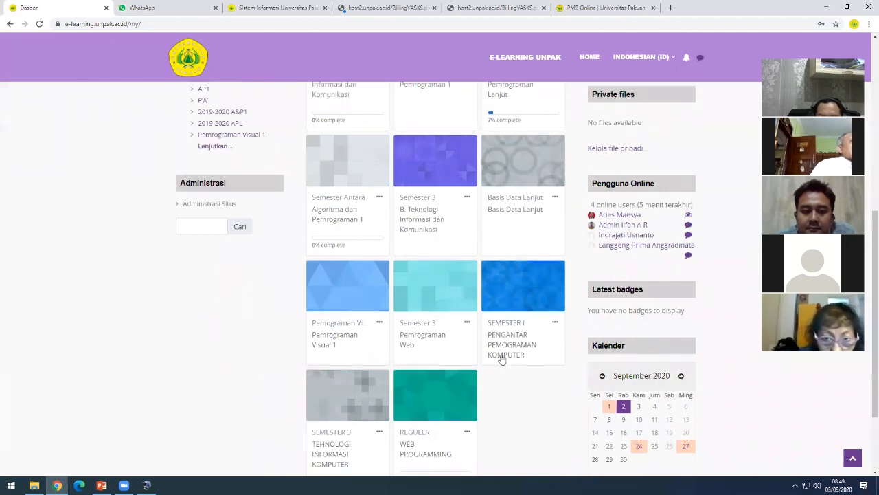
{"action": "scroll", "coordinate": [501, 358], "scroll_direction": "up", "scroll_amount": 2}
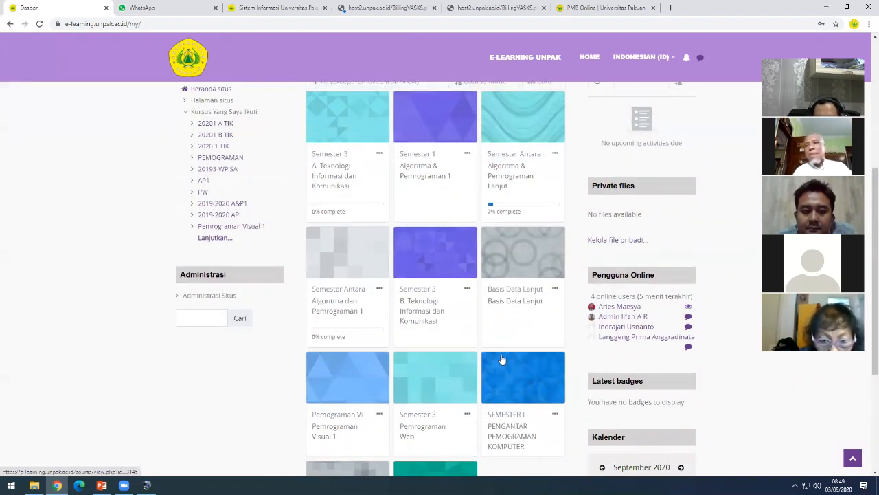
{"action": "scroll", "coordinate": [502, 359], "scroll_direction": "up", "scroll_amount": 3}
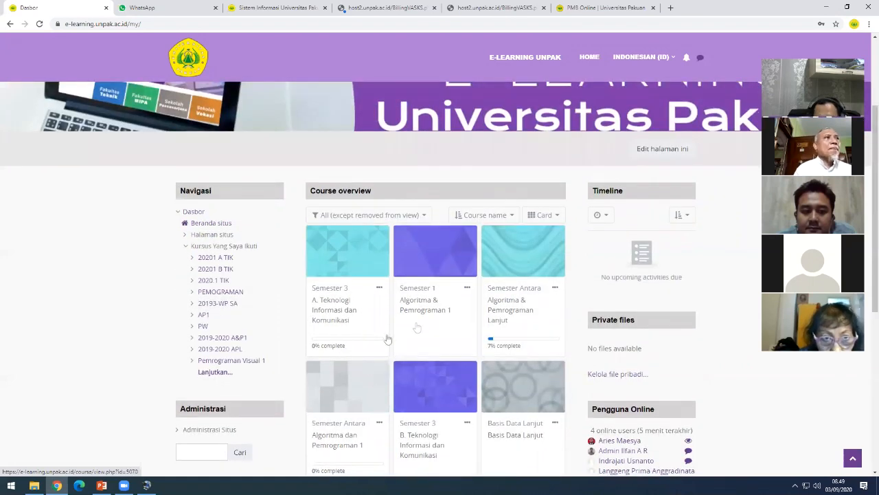
{"action": "scroll", "coordinate": [506, 346], "scroll_direction": "down", "scroll_amount": 3}
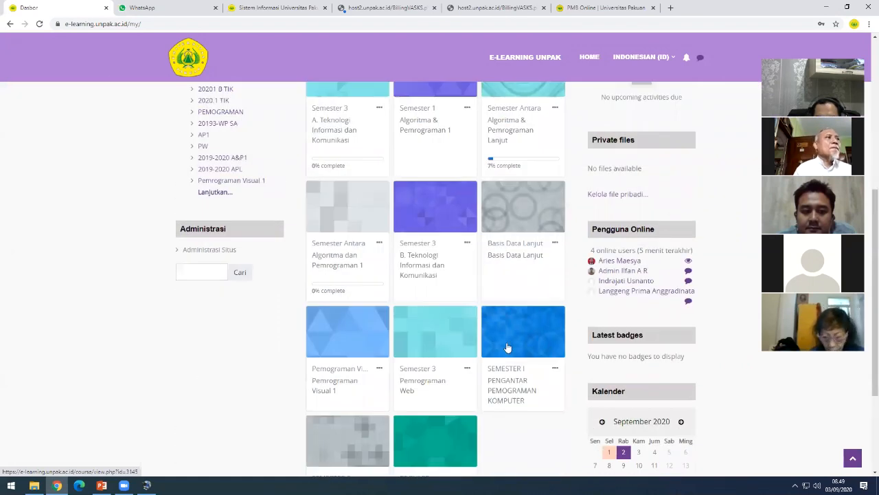
{"action": "scroll", "coordinate": [506, 347], "scroll_direction": "down", "scroll_amount": 1}
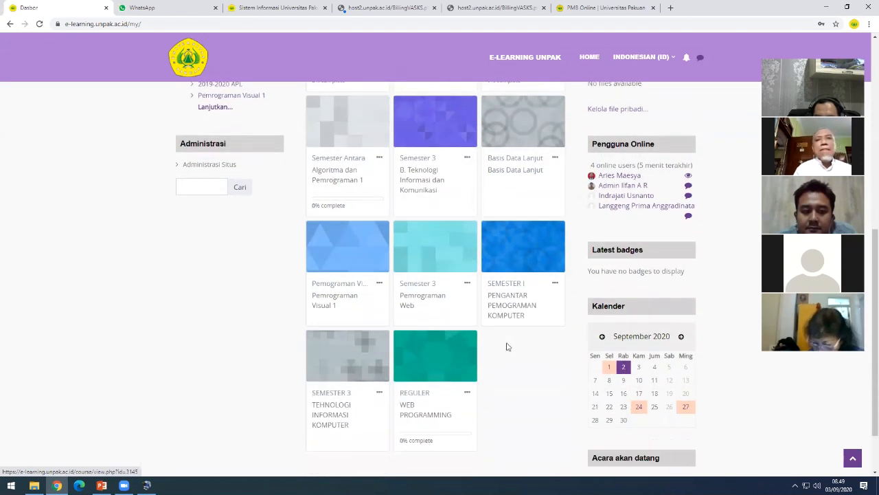
{"action": "scroll", "coordinate": [506, 347], "scroll_direction": "up", "scroll_amount": 1}
{"action": "scroll", "coordinate": [492, 334], "scroll_direction": "up", "scroll_amount": 1}
{"action": "scroll", "coordinate": [491, 335], "scroll_direction": "up", "scroll_amount": 2}
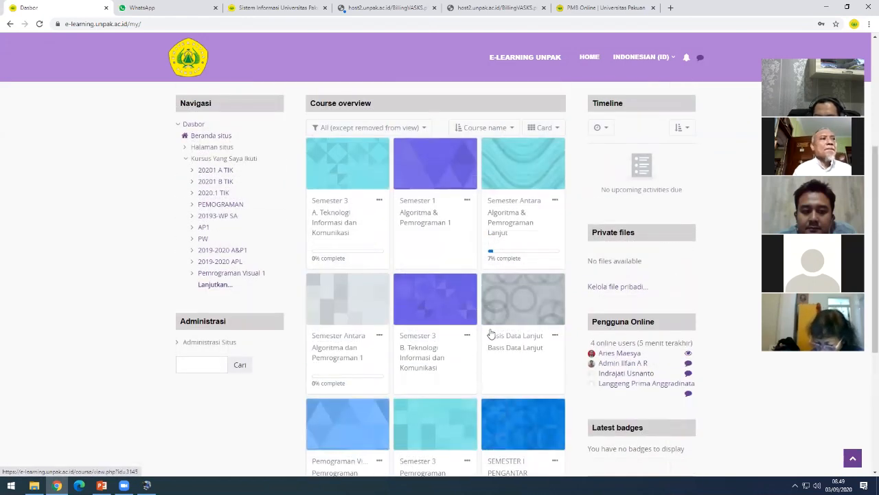
{"action": "scroll", "coordinate": [479, 339], "scroll_direction": "up", "scroll_amount": 1}
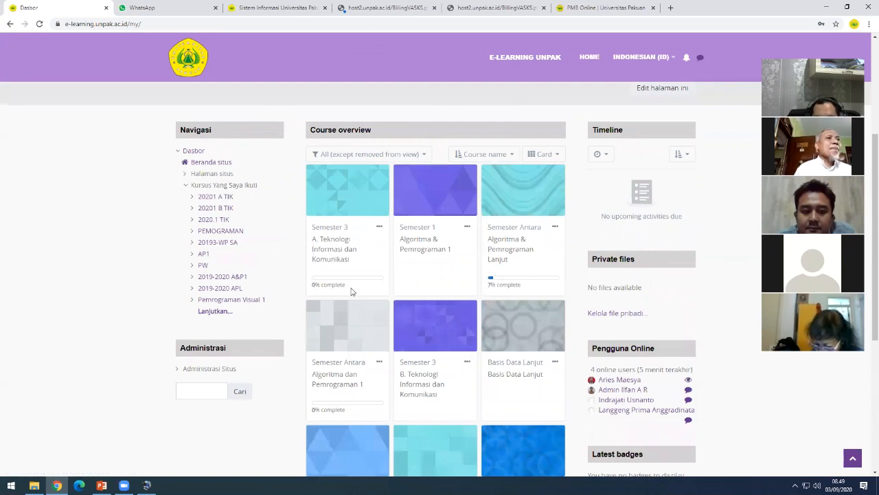
{"action": "scroll", "coordinate": [386, 318], "scroll_direction": "up", "scroll_amount": 1}
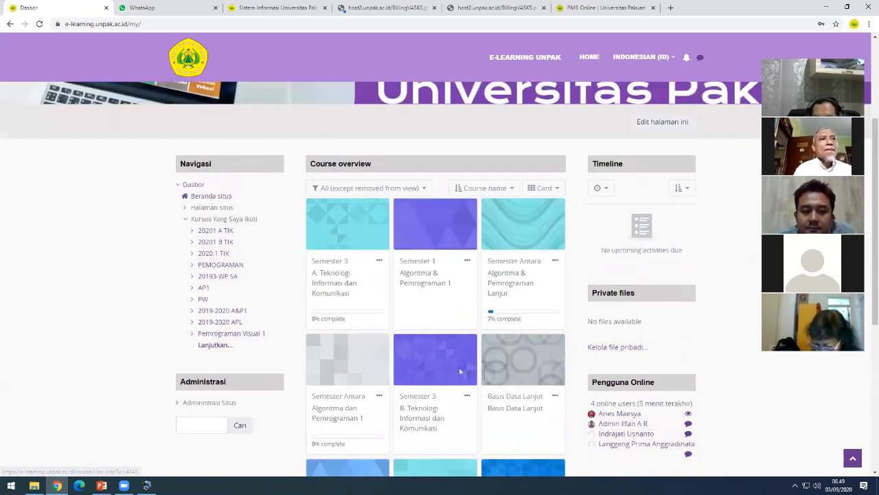
{"action": "scroll", "coordinate": [484, 376], "scroll_direction": "up", "scroll_amount": 2}
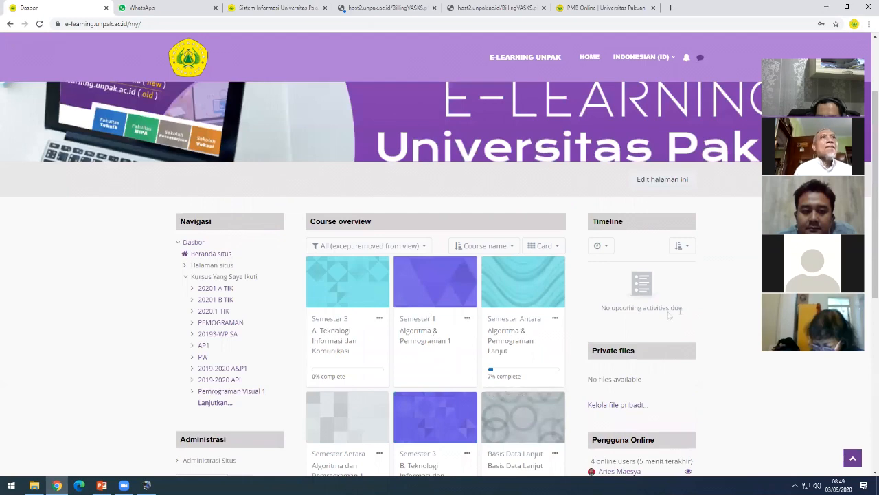
{"action": "scroll", "coordinate": [738, 268], "scroll_direction": "up", "scroll_amount": 3}
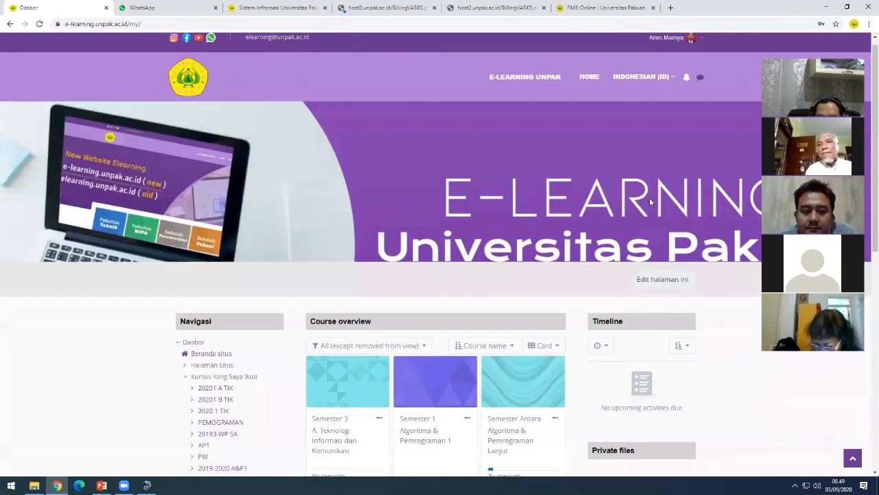
{"action": "scroll", "coordinate": [602, 145], "scroll_direction": "up", "scroll_amount": 1}
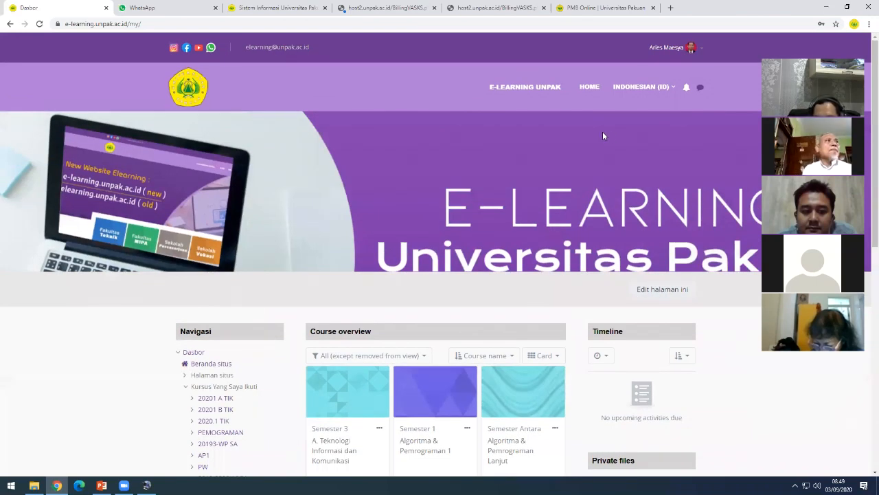
{"action": "left_click", "coordinate": [641, 86]}
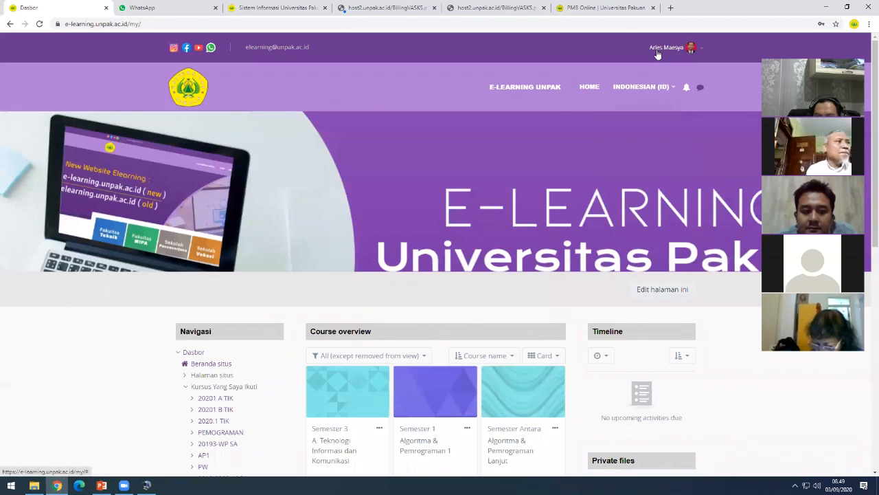
- Go to Profil from the avatar menu, then open Ubah profil
{"action": "left_click", "coordinate": [696, 50]}
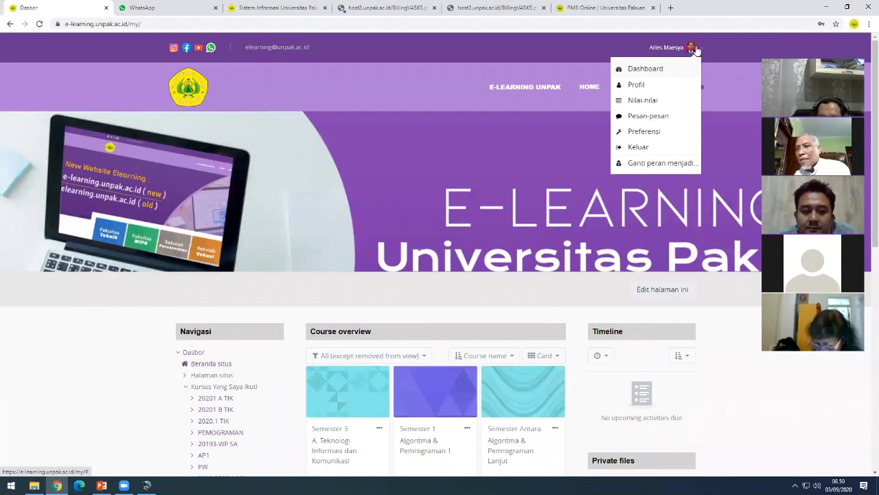
{"action": "left_click", "coordinate": [636, 85]}
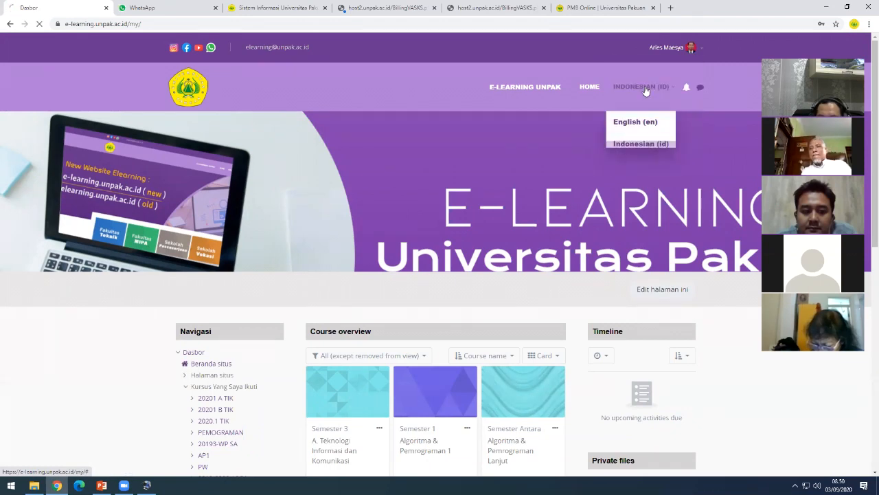
{"action": "scroll", "coordinate": [570, 244], "scroll_direction": "down", "scroll_amount": 1}
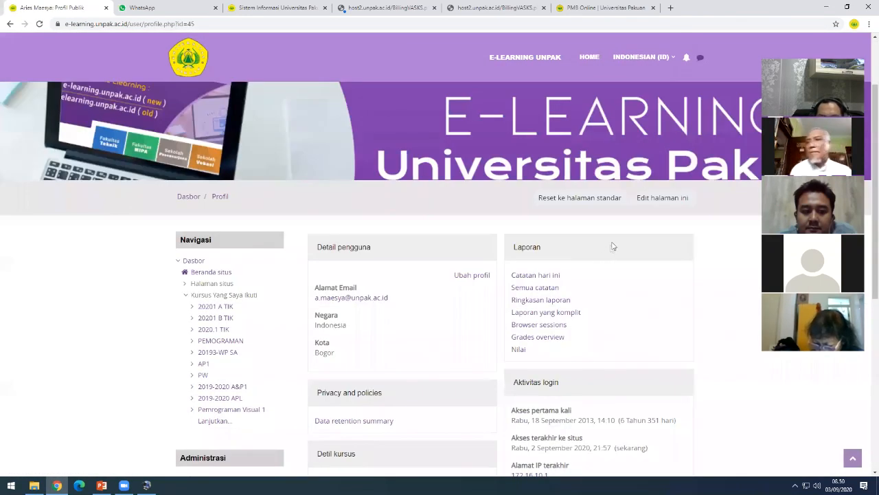
{"action": "scroll", "coordinate": [515, 230], "scroll_direction": "down", "scroll_amount": 1}
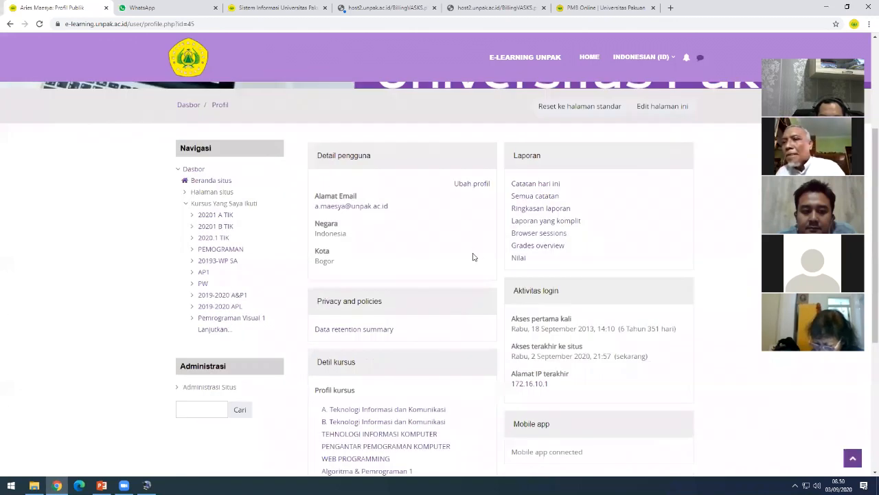
{"action": "left_click", "coordinate": [477, 188]}
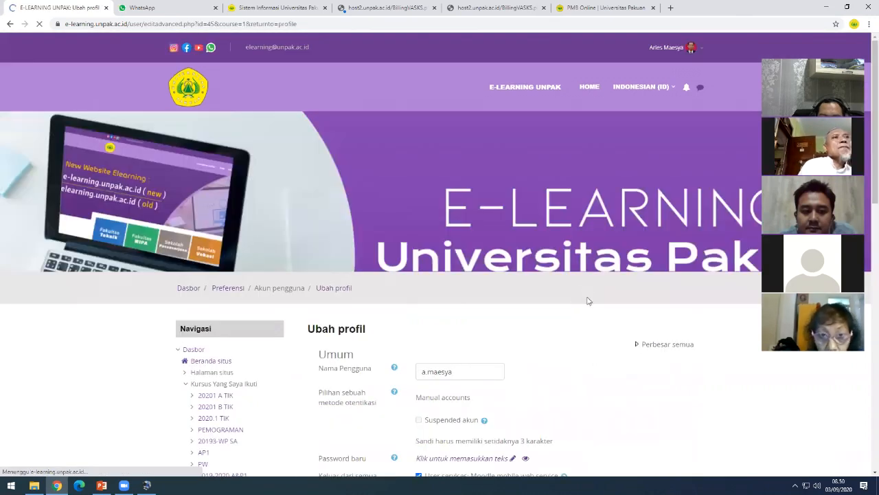
- Bring Foto Pengguna into view and highlight its accepted image file types
{"action": "scroll", "coordinate": [254, 259], "scroll_direction": "down", "scroll_amount": 12}
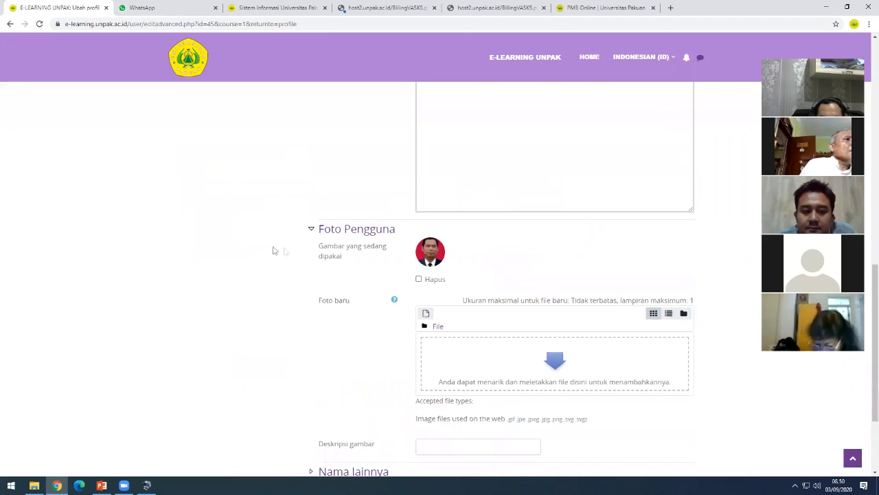
{"action": "scroll", "coordinate": [323, 261], "scroll_direction": "up", "scroll_amount": 3}
{"action": "scroll", "coordinate": [341, 288], "scroll_direction": "down", "scroll_amount": 2}
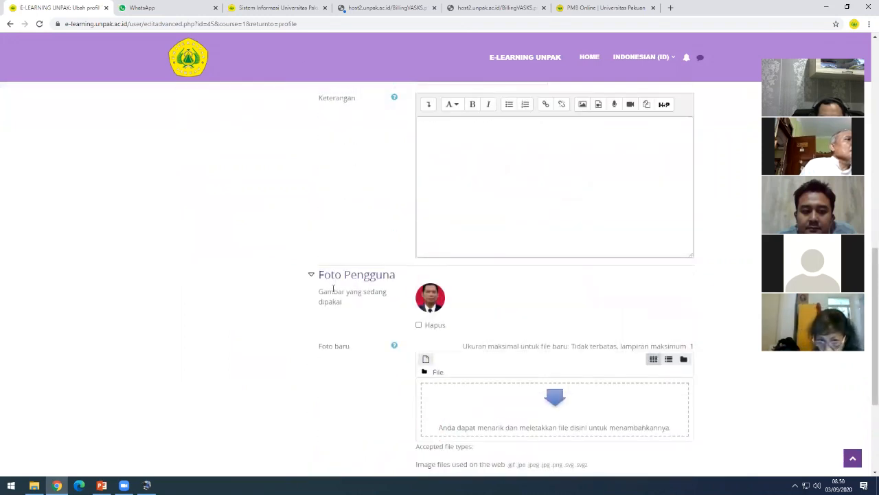
{"action": "scroll", "coordinate": [347, 291], "scroll_direction": "down", "scroll_amount": 2}
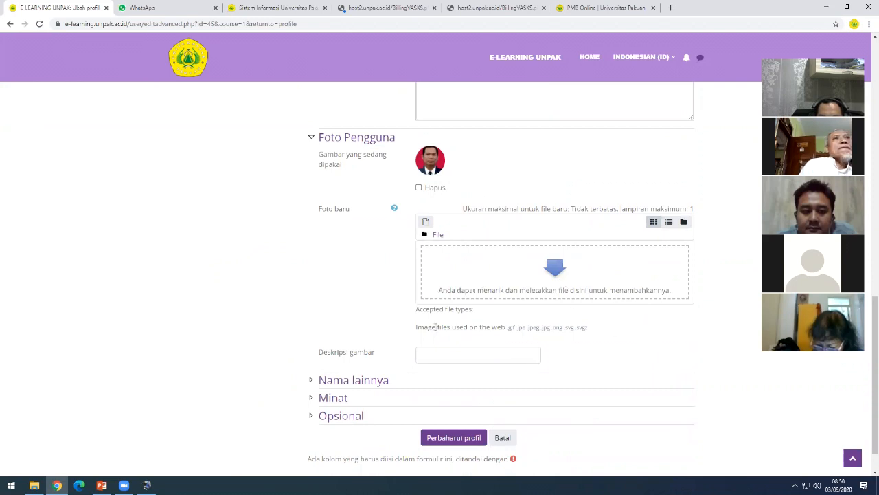
{"action": "left_click_drag", "start_coordinate": [506, 326], "coordinate": [591, 334]}
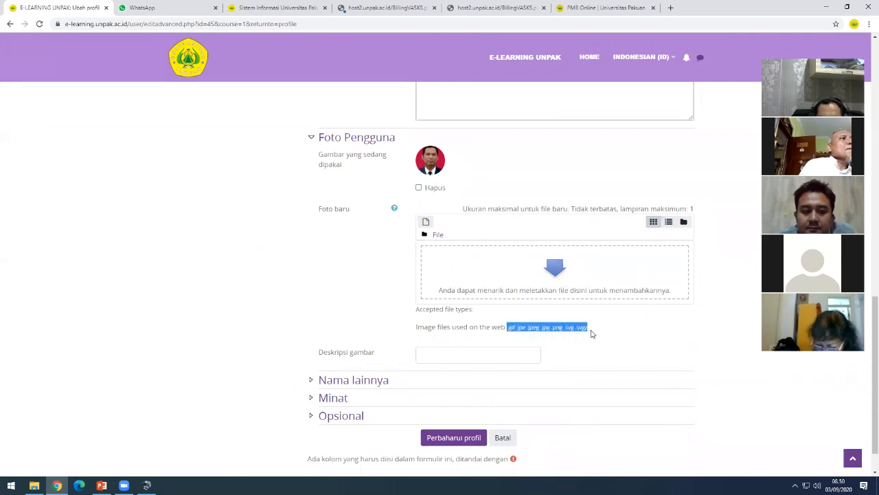
{"action": "left_click", "coordinate": [521, 334]}
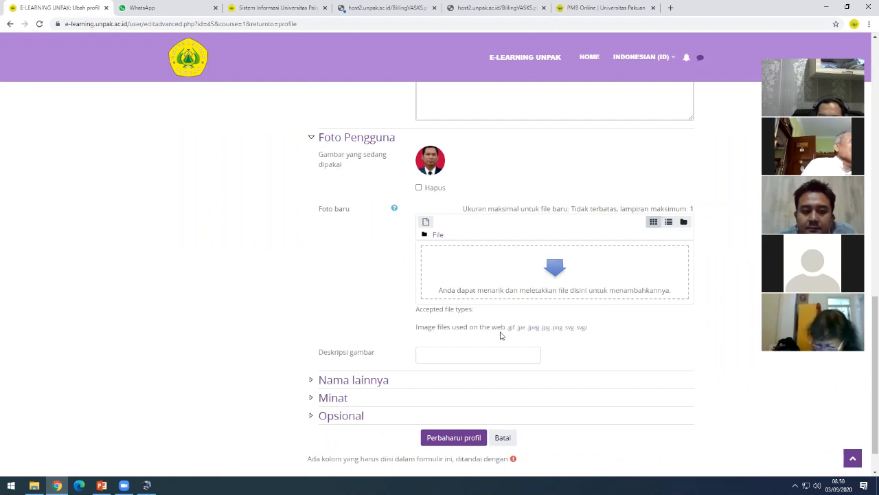
{"action": "left_click_drag", "start_coordinate": [528, 331], "coordinate": [545, 330]}
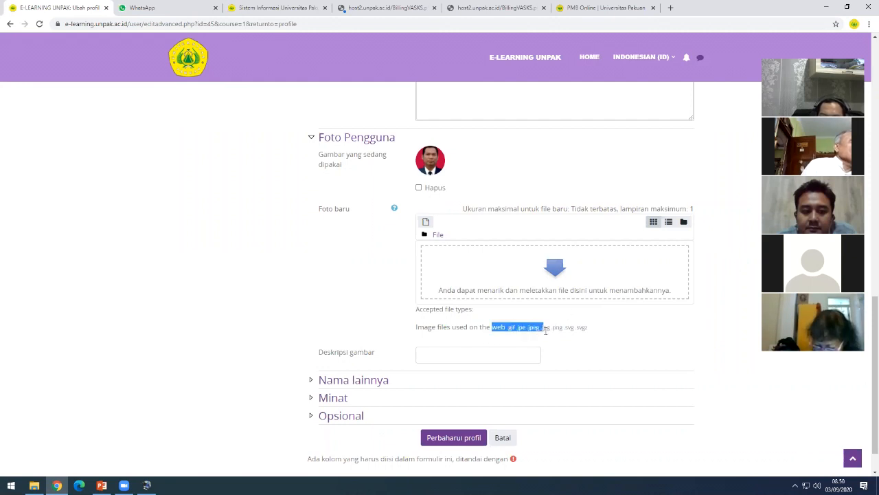
{"action": "left_click", "coordinate": [426, 224]}
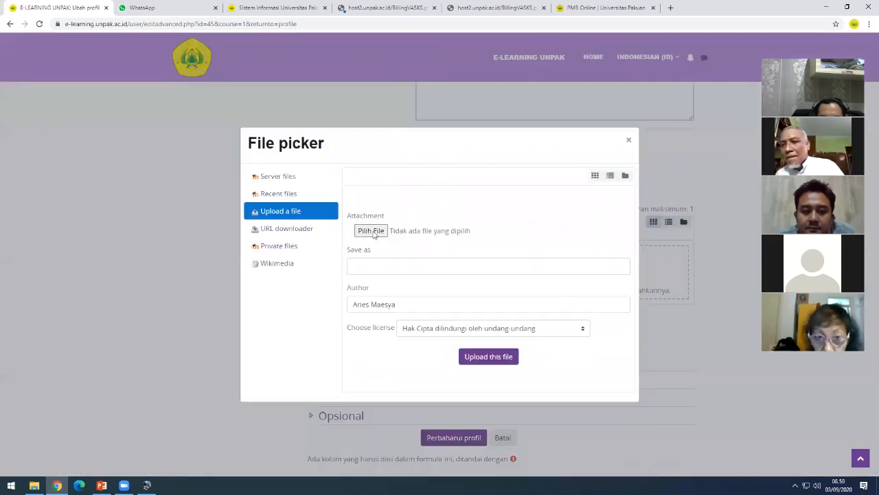
{"action": "left_click", "coordinate": [375, 232]}
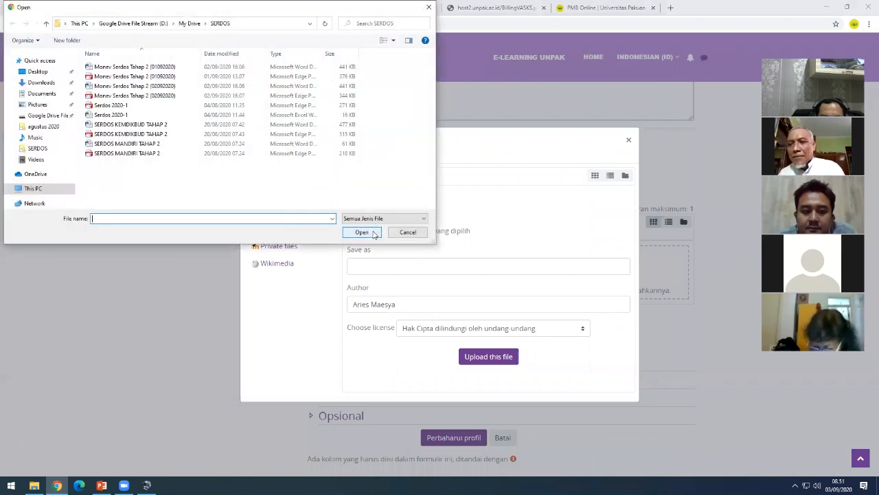
{"action": "left_click", "coordinate": [62, 85]}
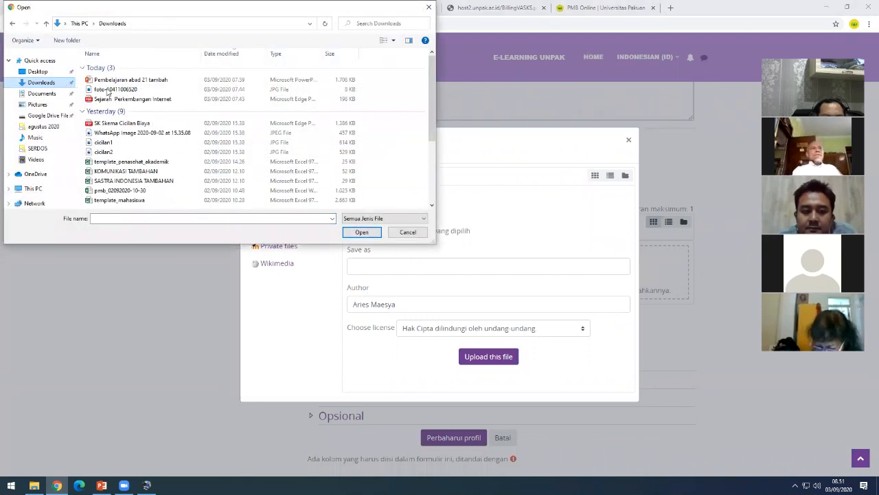
{"action": "left_click", "coordinate": [107, 92]}
{"action": "left_click", "coordinate": [363, 233]}
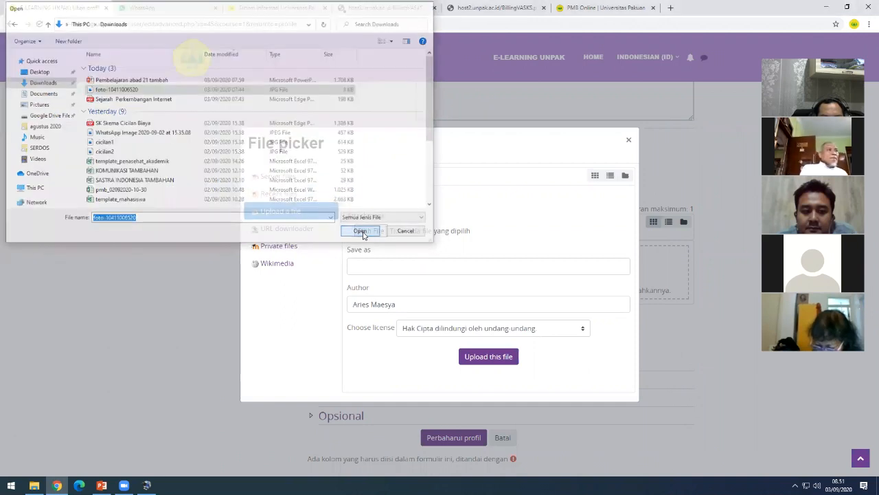
{"action": "left_click", "coordinate": [378, 270]}
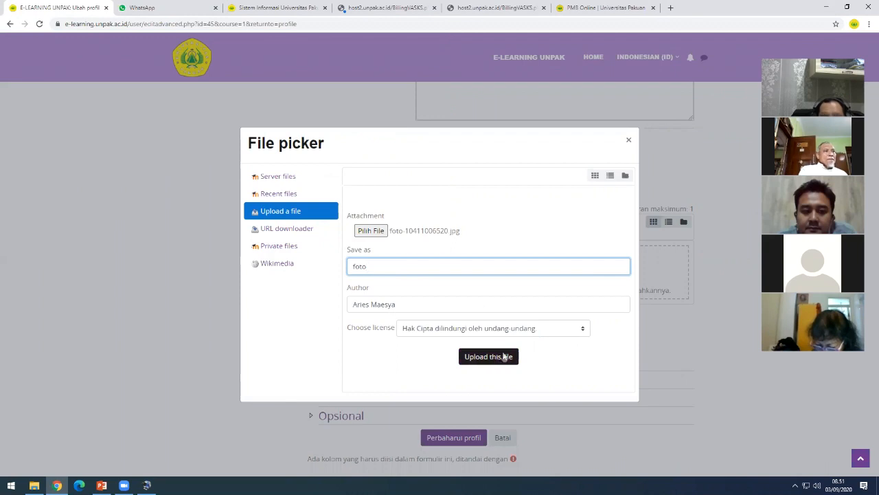
{"action": "left_click", "coordinate": [629, 142]}
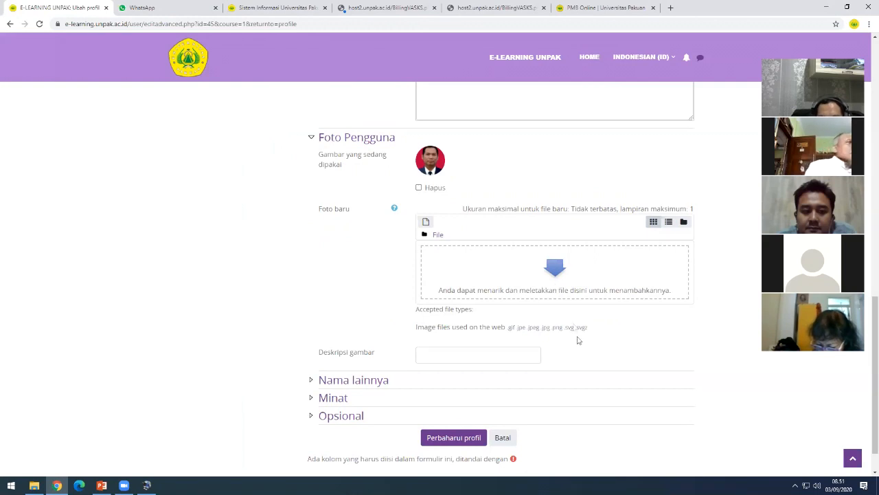
{"action": "scroll", "coordinate": [574, 327], "scroll_direction": "down", "scroll_amount": 1}
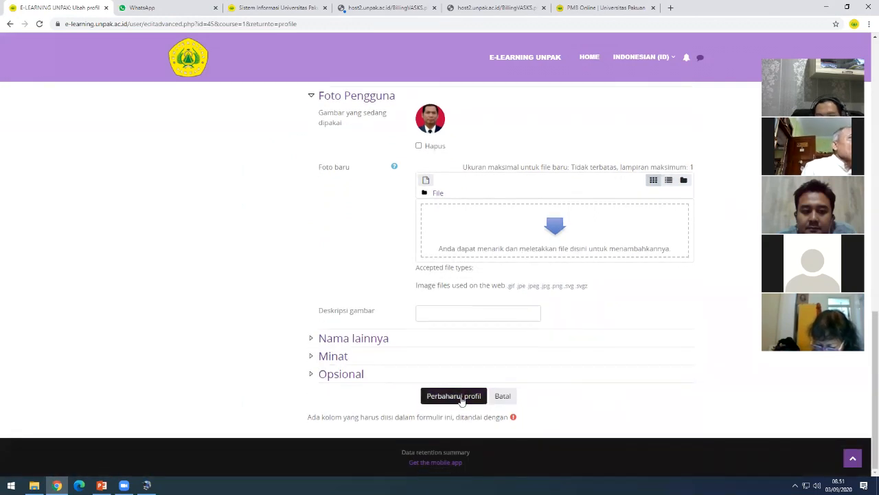
{"action": "scroll", "coordinate": [568, 388], "scroll_direction": "up", "scroll_amount": 3}
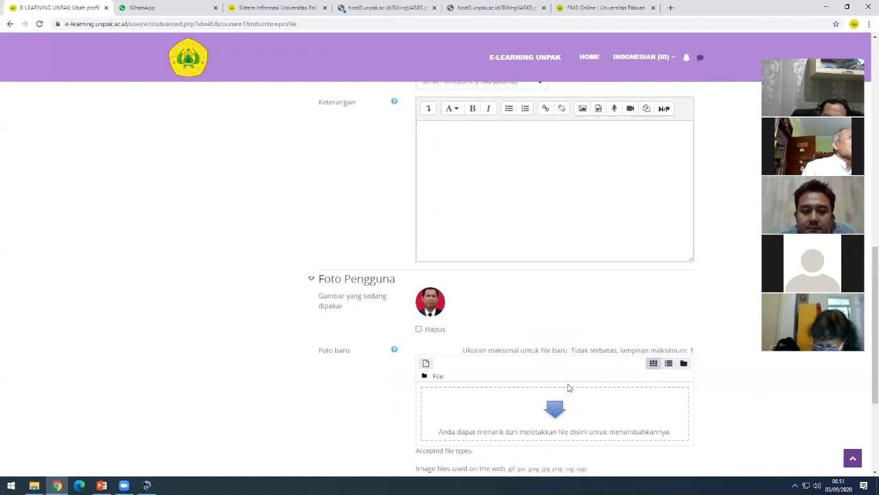
{"action": "scroll", "coordinate": [570, 385], "scroll_direction": "up", "scroll_amount": 3}
{"action": "scroll", "coordinate": [575, 389], "scroll_direction": "up", "scroll_amount": 3}
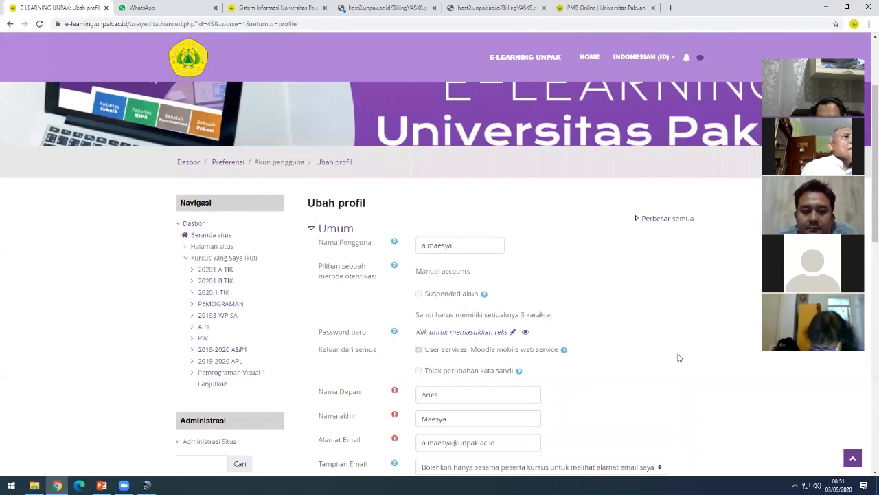
{"action": "scroll", "coordinate": [674, 357], "scroll_direction": "up", "scroll_amount": 1}
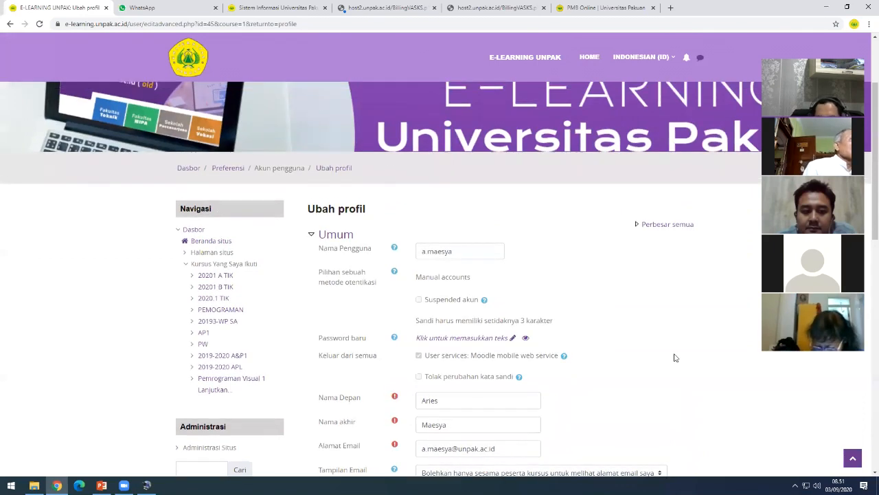
{"action": "scroll", "coordinate": [674, 357], "scroll_direction": "up", "scroll_amount": 2}
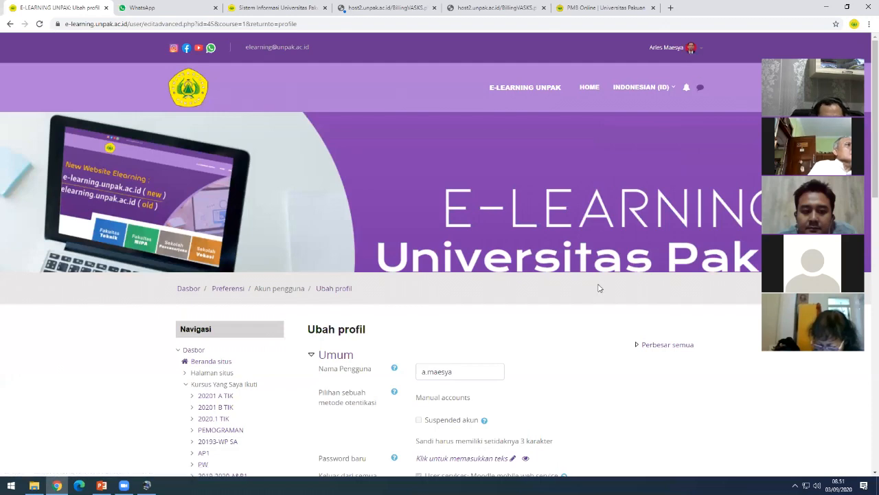
{"action": "scroll", "coordinate": [598, 288], "scroll_direction": "down", "scroll_amount": 1}
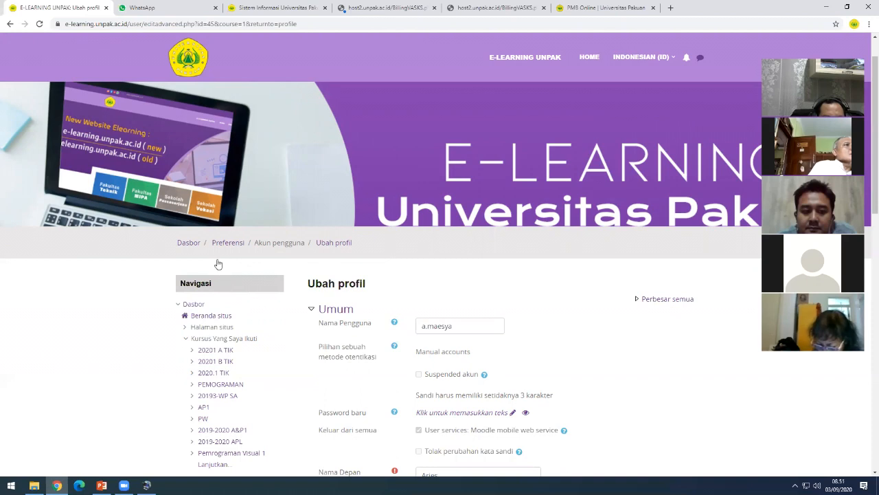
{"action": "scroll", "coordinate": [206, 260], "scroll_direction": "down", "scroll_amount": 1}
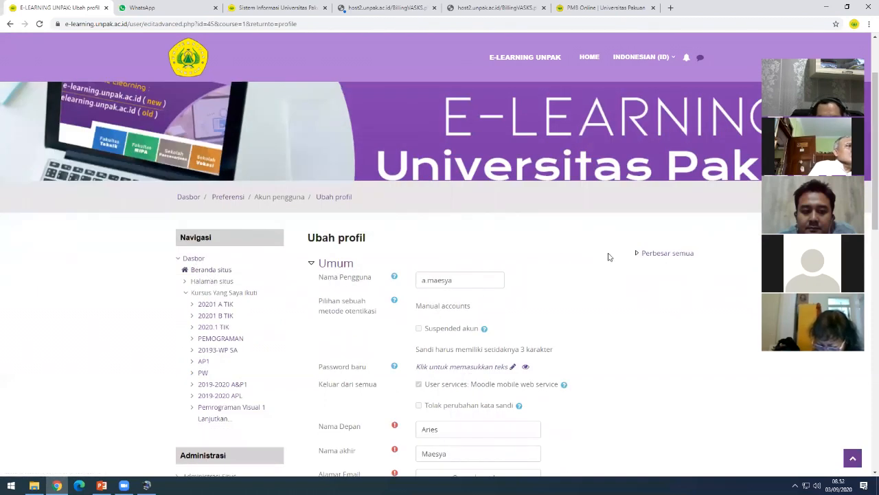
{"action": "scroll", "coordinate": [608, 255], "scroll_direction": "up", "scroll_amount": 1}
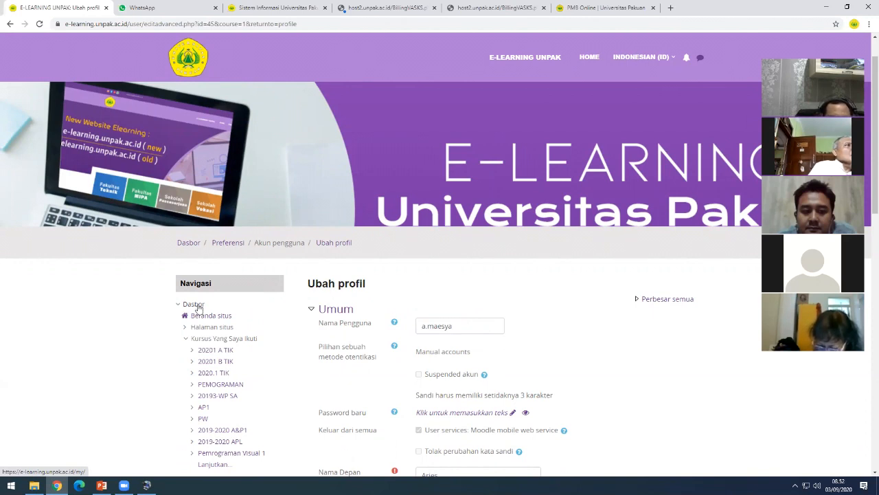
{"action": "left_click", "coordinate": [196, 305]}
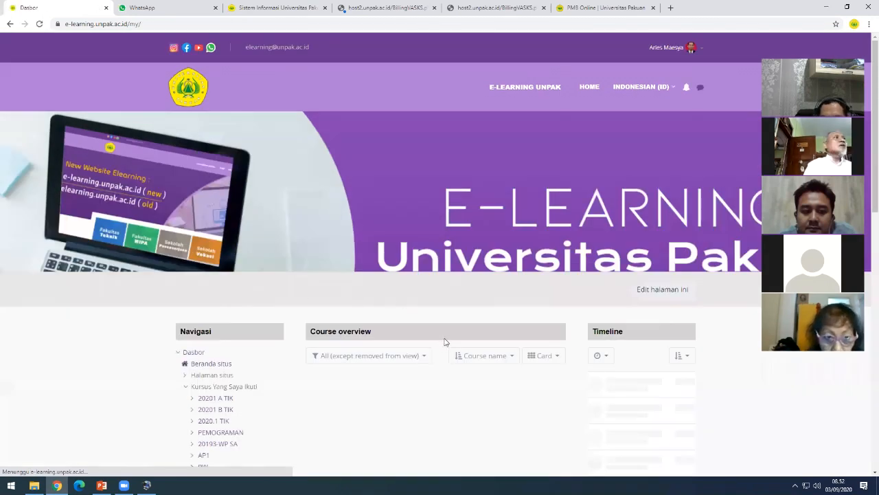
{"action": "scroll", "coordinate": [349, 267], "scroll_direction": "down", "scroll_amount": 3}
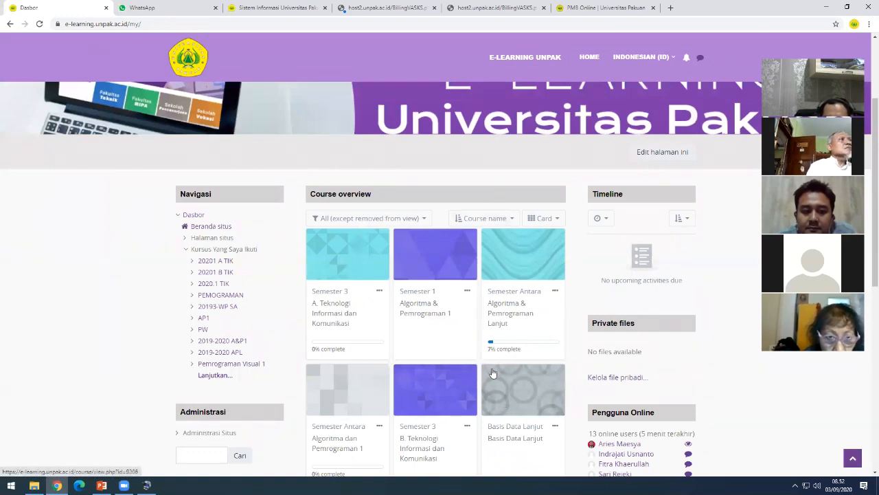
{"action": "scroll", "coordinate": [492, 371], "scroll_direction": "down", "scroll_amount": 2}
{"action": "scroll", "coordinate": [570, 259], "scroll_direction": "down", "scroll_amount": 1}
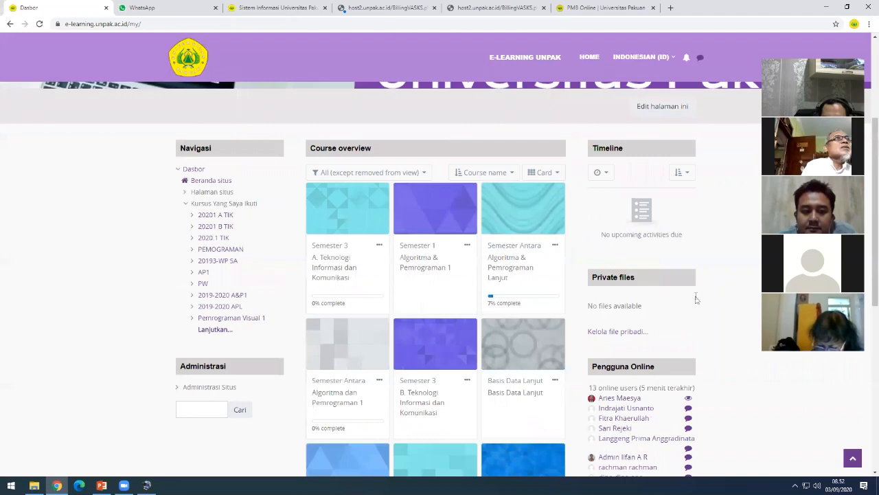
{"action": "scroll", "coordinate": [714, 292], "scroll_direction": "down", "scroll_amount": 3}
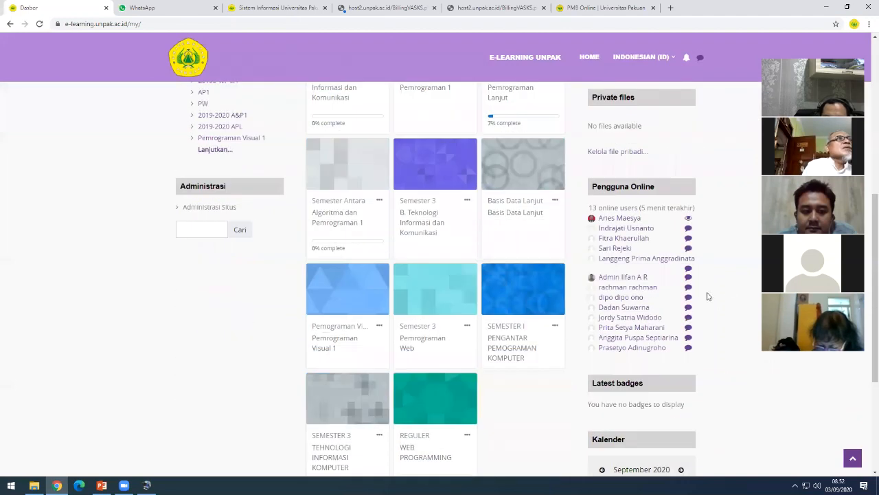
{"action": "scroll", "coordinate": [708, 296], "scroll_direction": "down", "scroll_amount": 1}
{"action": "scroll", "coordinate": [299, 255], "scroll_direction": "up", "scroll_amount": 2}
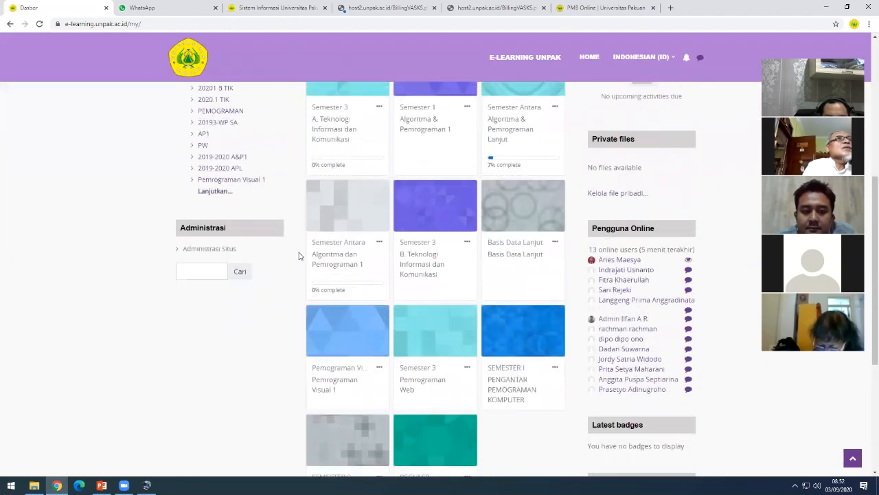
{"action": "scroll", "coordinate": [330, 226], "scroll_direction": "up", "scroll_amount": 2}
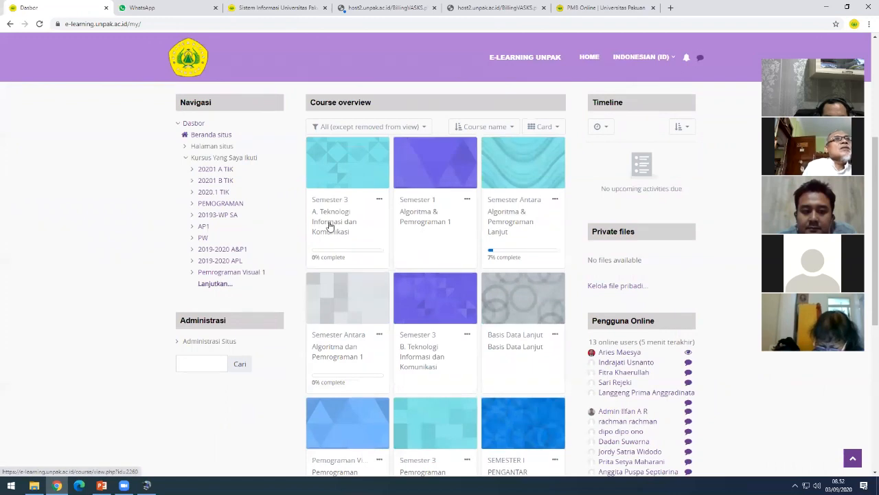
{"action": "scroll", "coordinate": [344, 227], "scroll_direction": "down", "scroll_amount": 1}
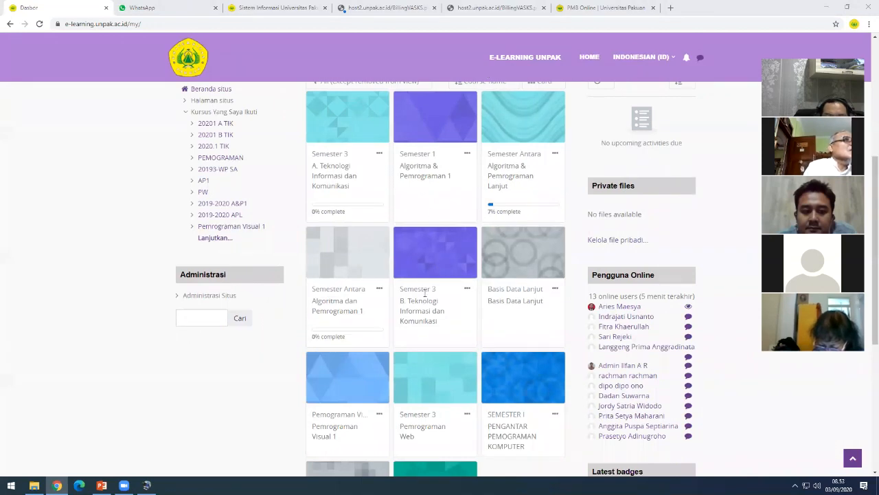
{"action": "scroll", "coordinate": [422, 297], "scroll_direction": "down", "scroll_amount": 3}
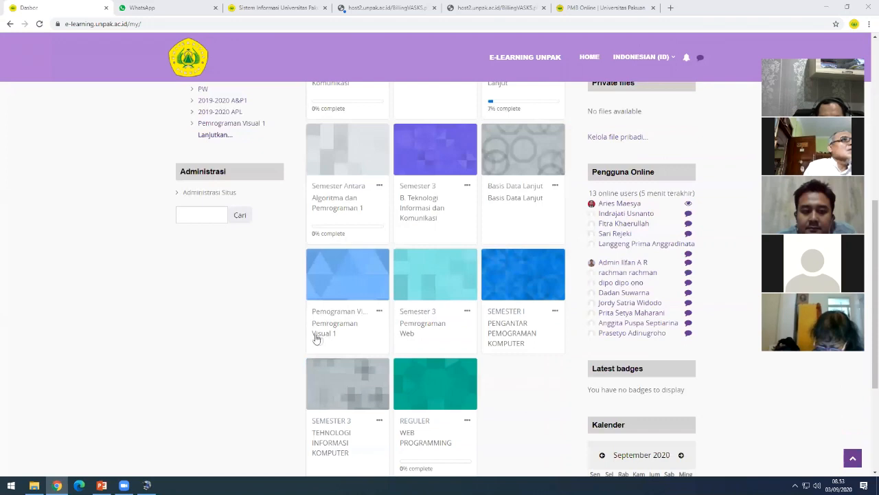
{"action": "scroll", "coordinate": [444, 320], "scroll_direction": "up", "scroll_amount": 1}
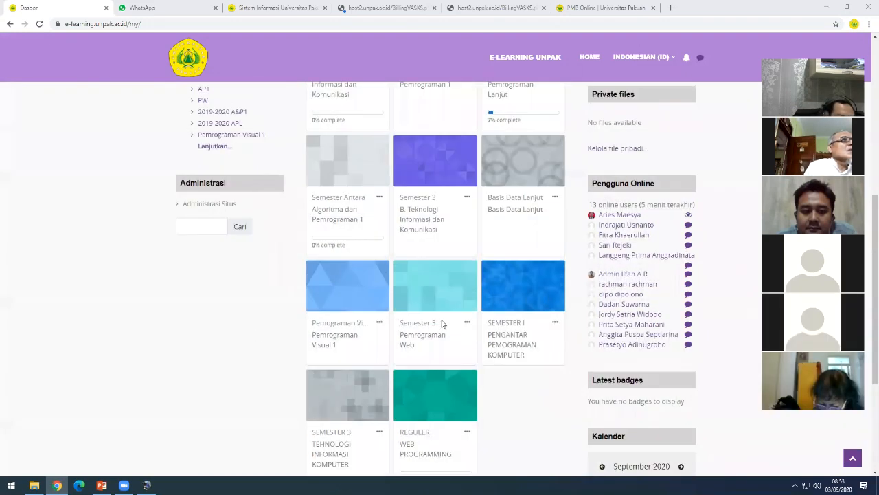
{"action": "scroll", "coordinate": [460, 320], "scroll_direction": "down", "scroll_amount": 1}
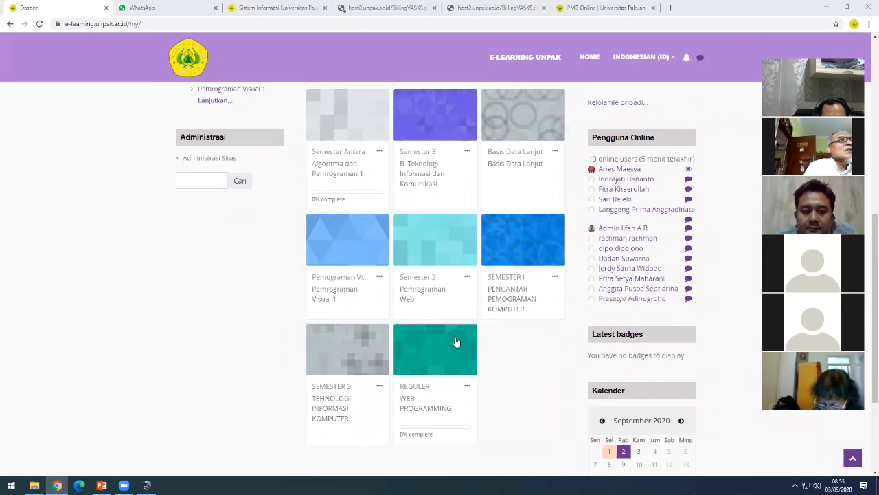
{"action": "scroll", "coordinate": [456, 341], "scroll_direction": "up", "scroll_amount": 2}
{"action": "scroll", "coordinate": [474, 330], "scroll_direction": "up", "scroll_amount": 1}
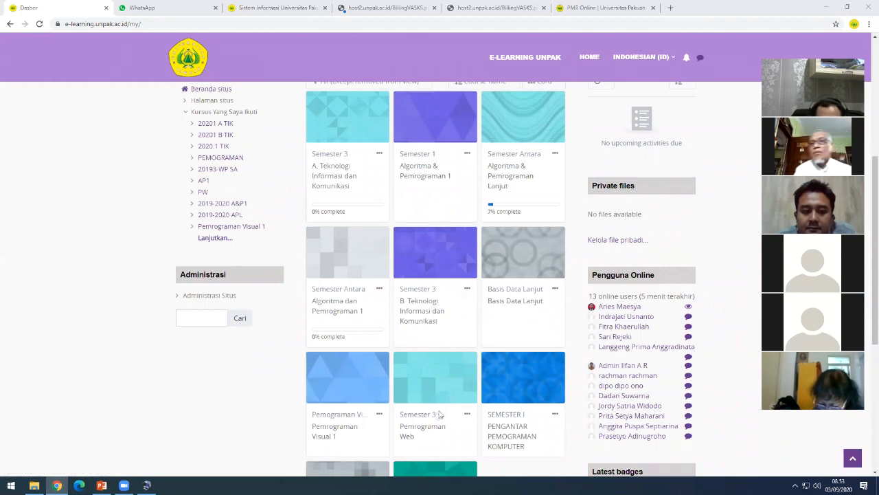
- Open the SEMESTER I Pengantar Pemograman Komputer course and review General and Topik 1–16
{"action": "left_click", "coordinate": [517, 395]}
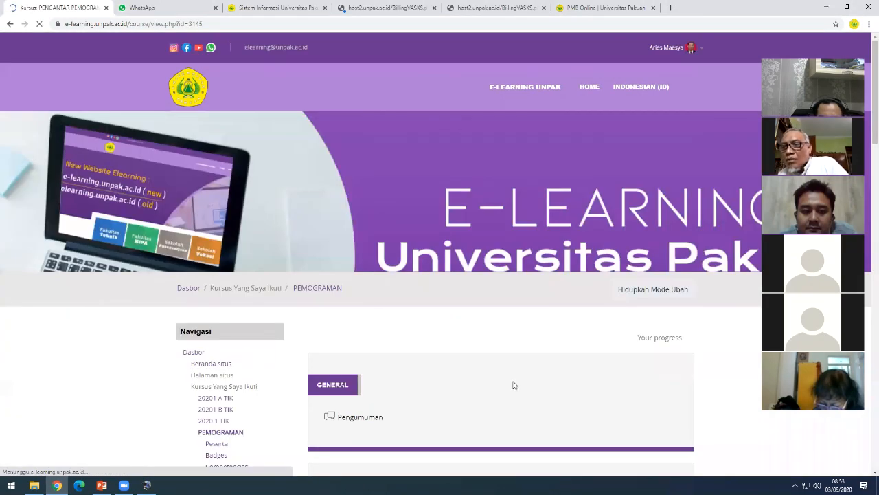
{"action": "scroll", "coordinate": [522, 383], "scroll_direction": "down", "scroll_amount": 10}
{"action": "scroll", "coordinate": [532, 382], "scroll_direction": "up", "scroll_amount": 5}
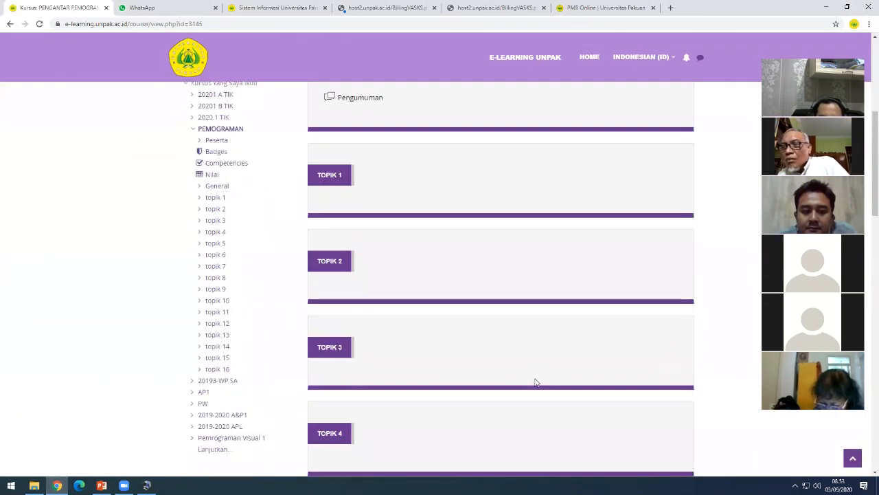
{"action": "scroll", "coordinate": [535, 379], "scroll_direction": "up", "scroll_amount": 5}
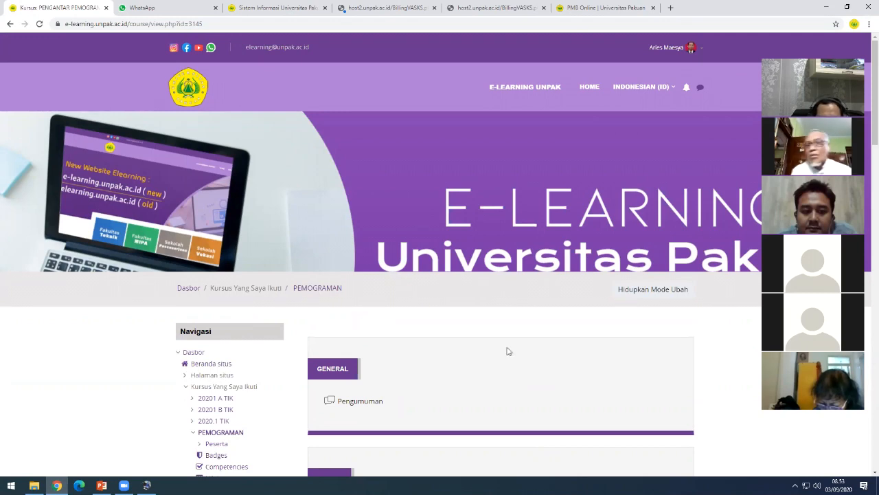
{"action": "scroll", "coordinate": [518, 351], "scroll_direction": "down", "scroll_amount": 1}
{"action": "scroll", "coordinate": [517, 351], "scroll_direction": "down", "scroll_amount": 1}
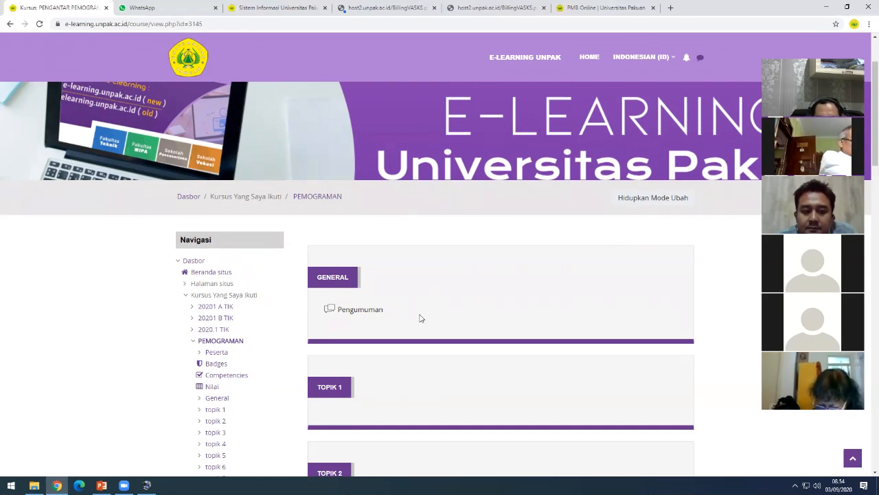
{"action": "scroll", "coordinate": [385, 309], "scroll_direction": "down", "scroll_amount": 1}
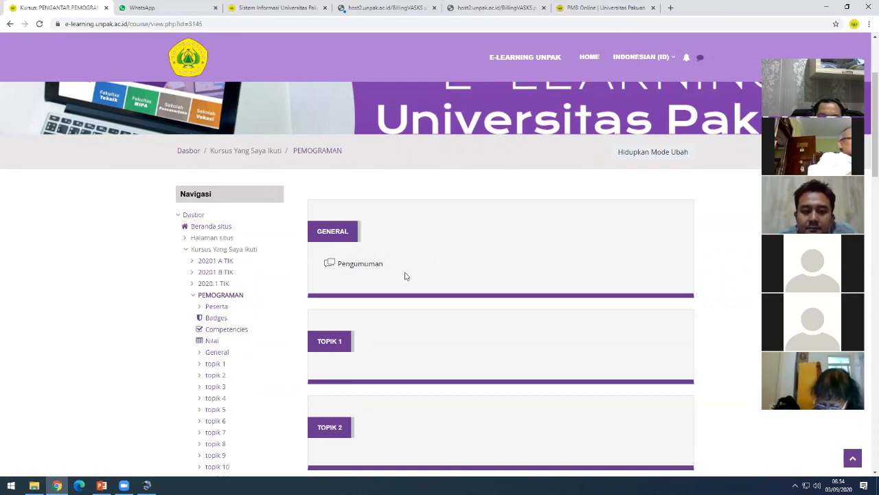
{"action": "scroll", "coordinate": [436, 286], "scroll_direction": "down", "scroll_amount": 2}
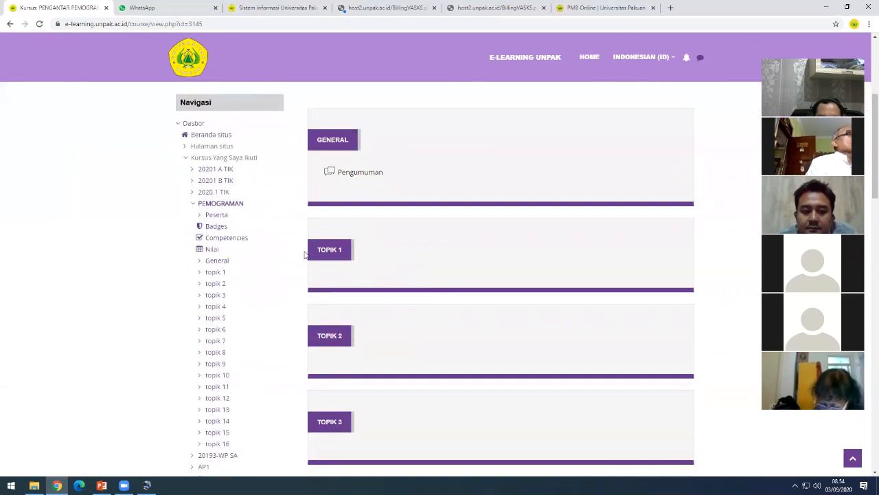
{"action": "scroll", "coordinate": [333, 255], "scroll_direction": "down", "scroll_amount": 1}
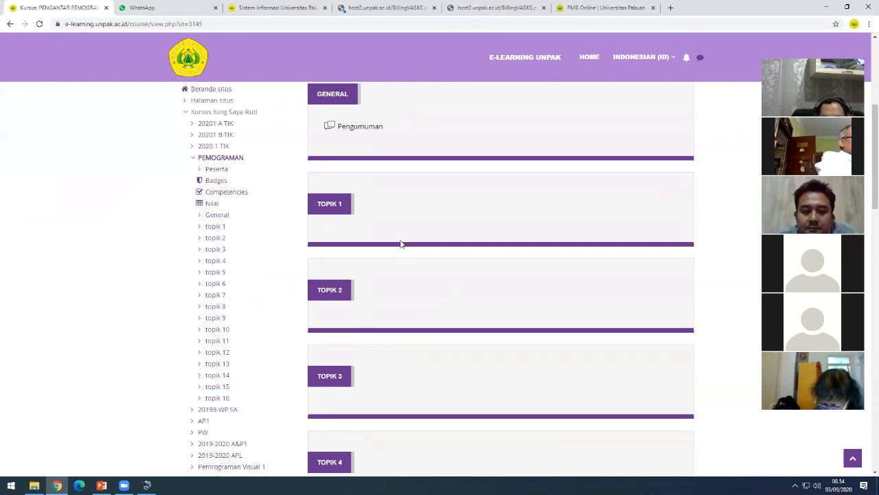
{"action": "scroll", "coordinate": [400, 240], "scroll_direction": "down", "scroll_amount": 3}
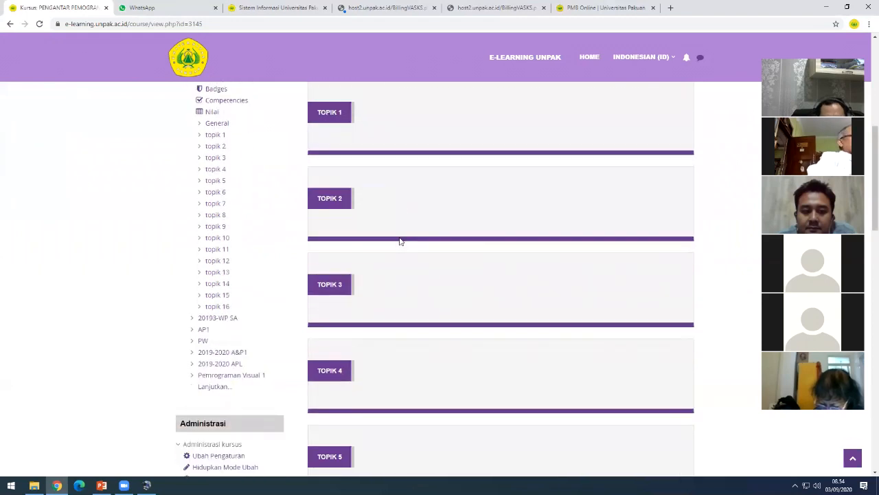
{"action": "scroll", "coordinate": [402, 241], "scroll_direction": "down", "scroll_amount": 3}
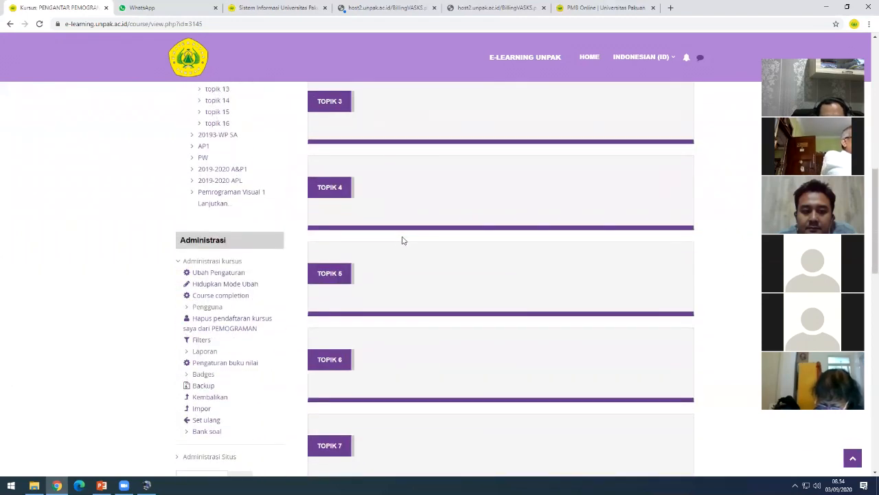
{"action": "scroll", "coordinate": [404, 239], "scroll_direction": "down", "scroll_amount": 3}
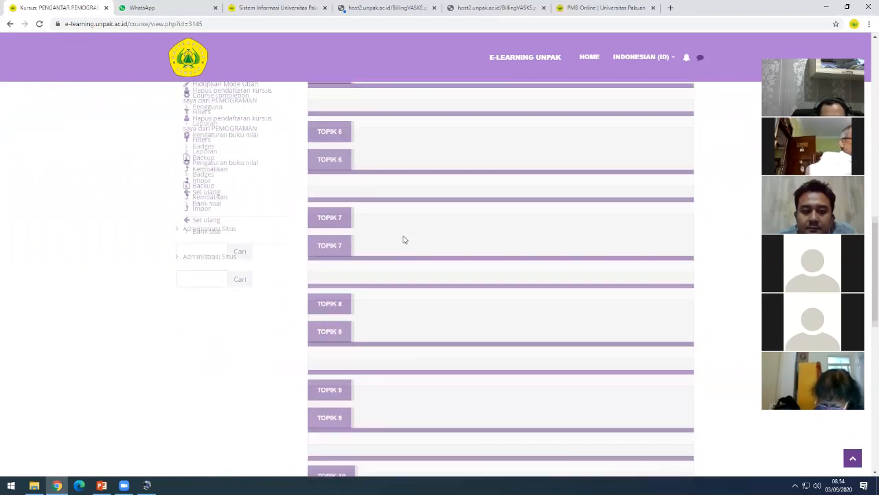
{"action": "scroll", "coordinate": [406, 240], "scroll_direction": "down", "scroll_amount": 6}
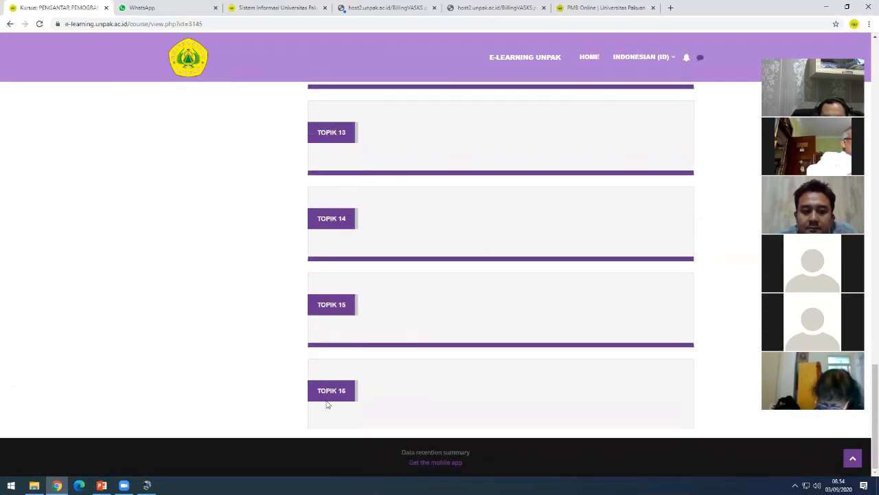
{"action": "scroll", "coordinate": [441, 294], "scroll_direction": "up", "scroll_amount": 3}
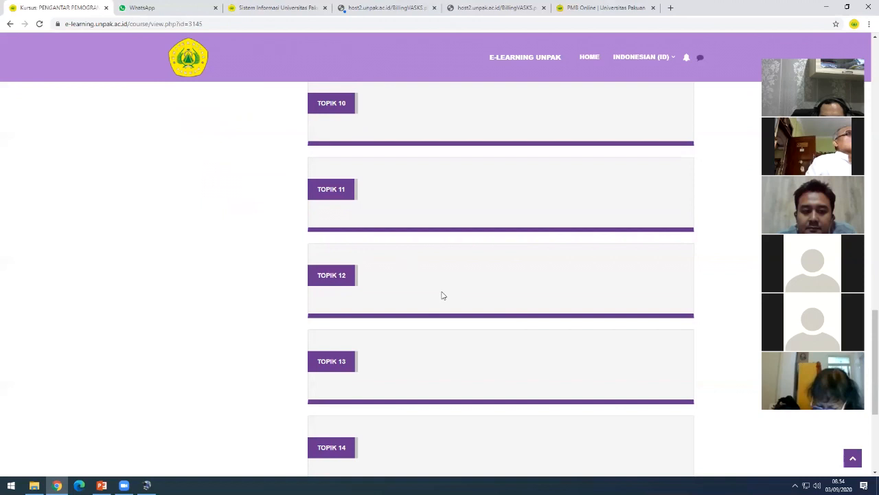
{"action": "scroll", "coordinate": [442, 295], "scroll_direction": "up", "scroll_amount": 7}
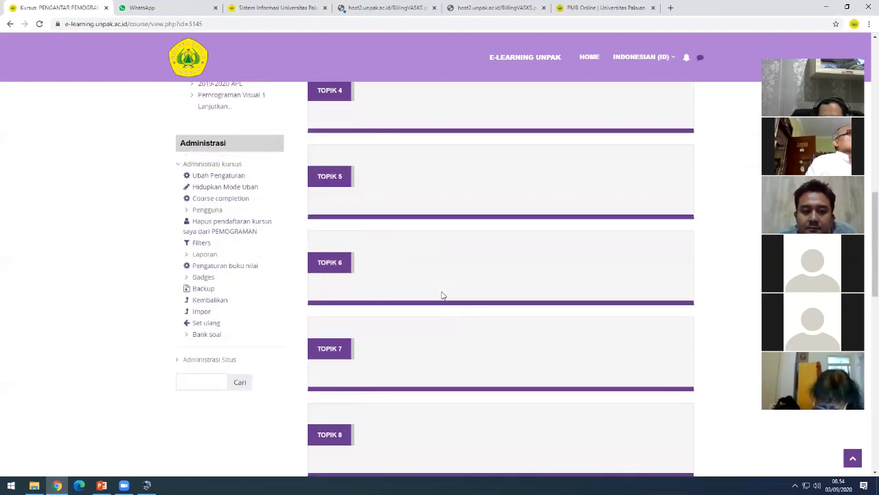
{"action": "scroll", "coordinate": [443, 295], "scroll_direction": "up", "scroll_amount": 1}
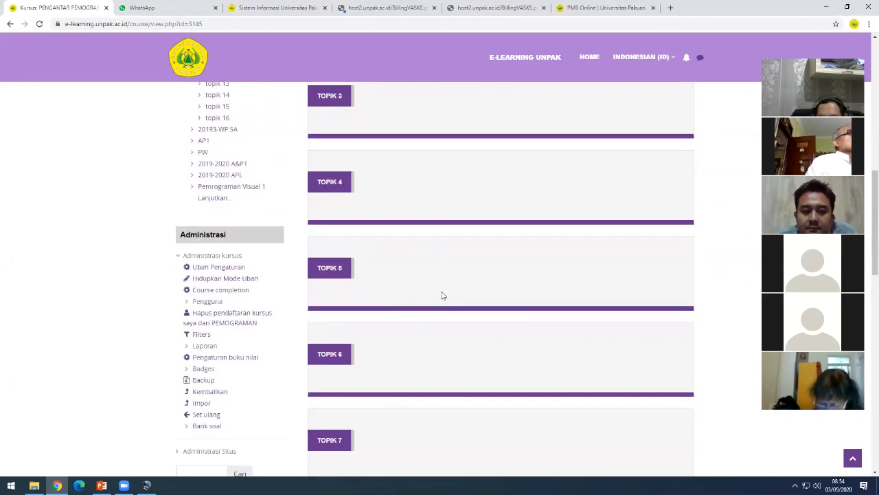
{"action": "scroll", "coordinate": [441, 294], "scroll_direction": "up", "scroll_amount": 1}
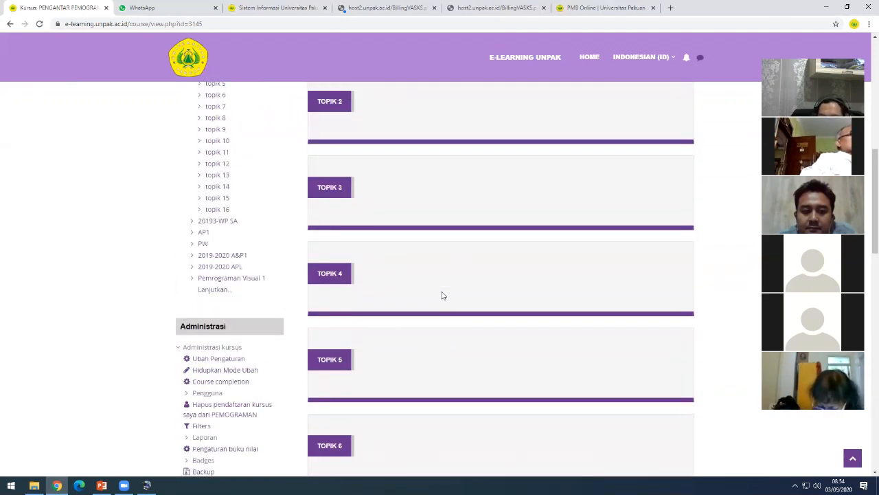
{"action": "scroll", "coordinate": [442, 296], "scroll_direction": "up", "scroll_amount": 3}
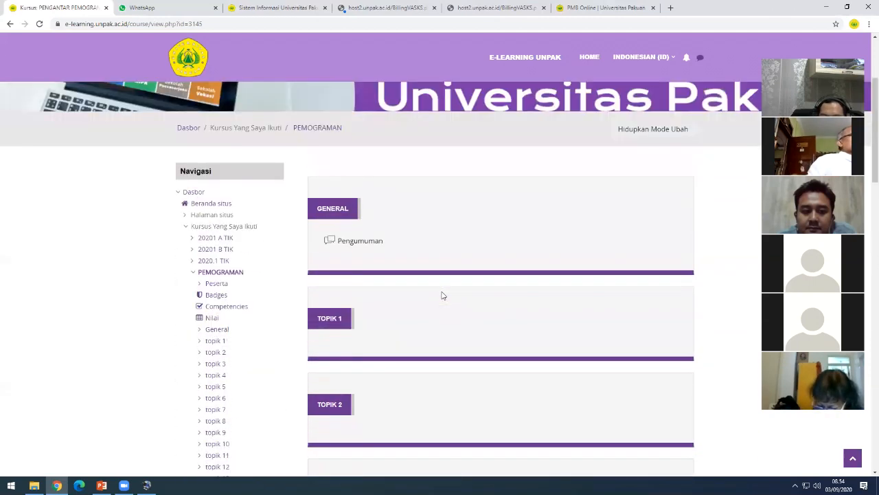
{"action": "scroll", "coordinate": [442, 296], "scroll_direction": "up", "scroll_amount": 1}
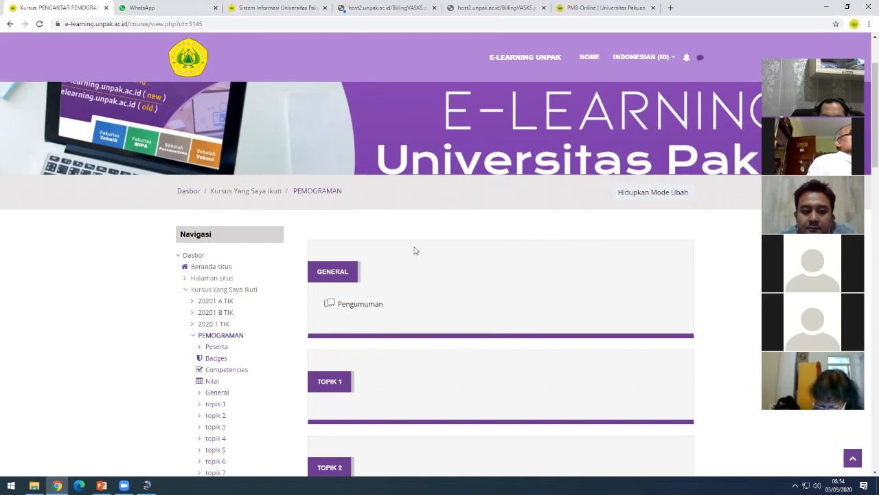
{"action": "left_click", "coordinate": [673, 196]}
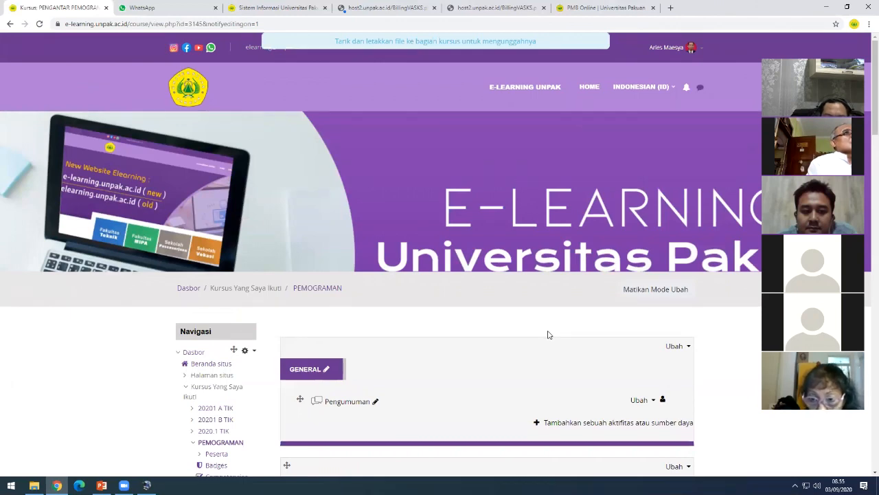
{"action": "scroll", "coordinate": [508, 345], "scroll_direction": "down", "scroll_amount": 1}
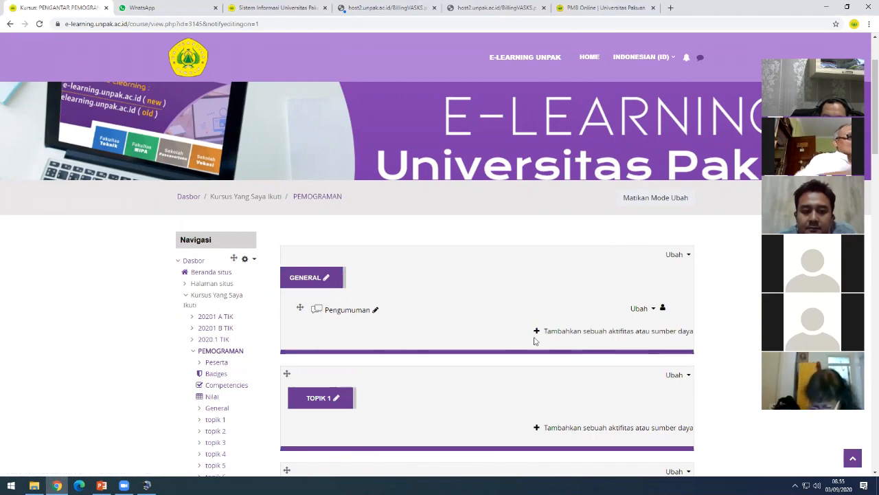
{"action": "scroll", "coordinate": [535, 341], "scroll_direction": "down", "scroll_amount": 1}
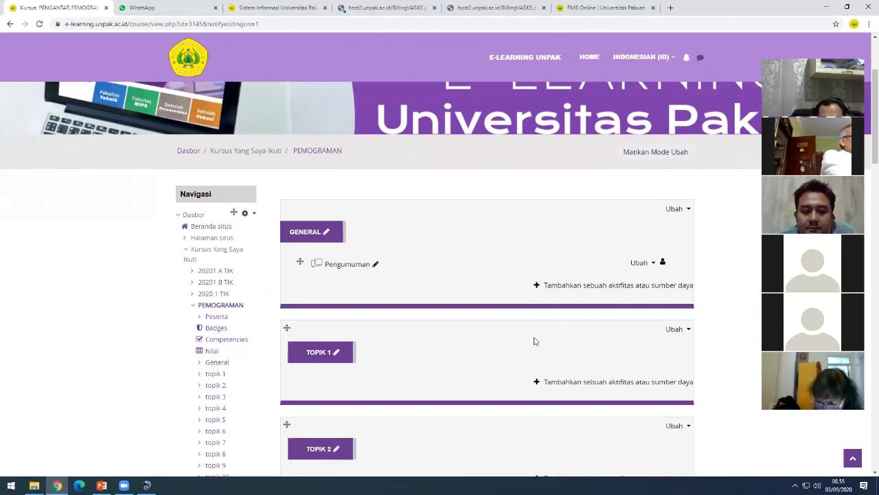
{"action": "scroll", "coordinate": [535, 341], "scroll_direction": "down", "scroll_amount": 9}
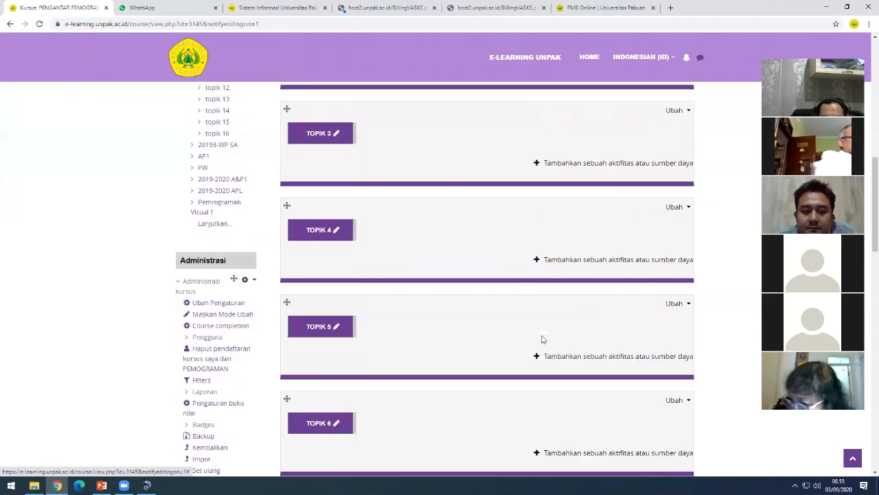
{"action": "scroll", "coordinate": [542, 340], "scroll_direction": "down", "scroll_amount": 6}
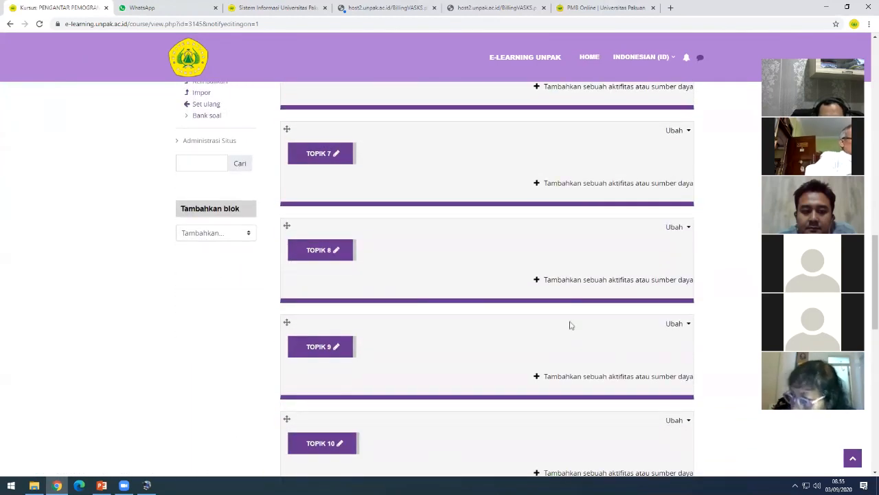
{"action": "scroll", "coordinate": [569, 318], "scroll_direction": "down", "scroll_amount": 10}
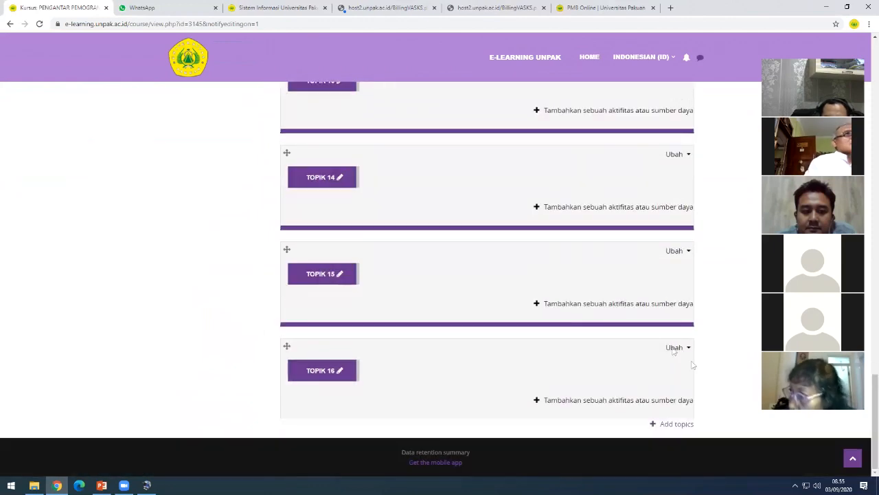
- Add topics with Jumlah bagian set to 1
{"action": "left_click", "coordinate": [677, 425]}
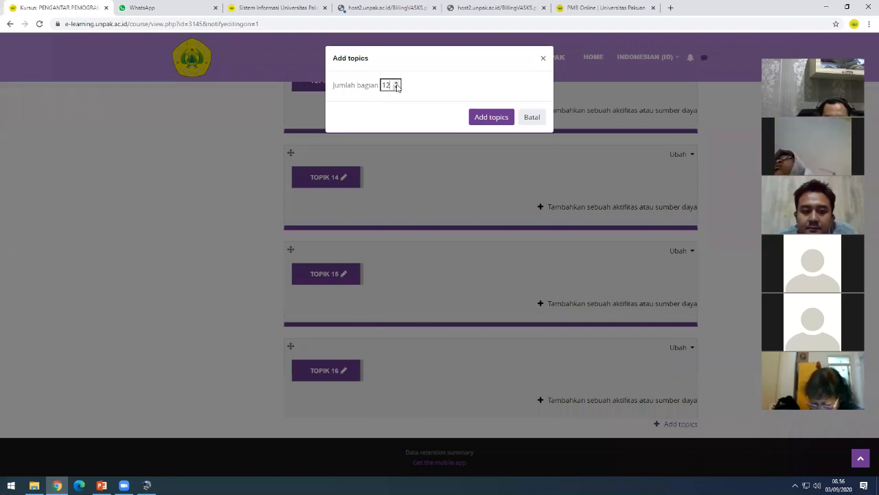
{"action": "key", "text": "BackSpace"}
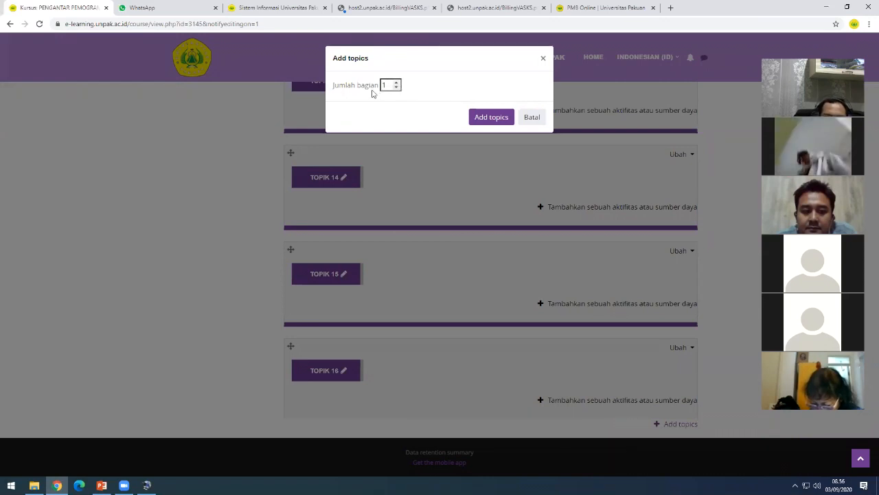
{"action": "left_click", "coordinate": [493, 121]}
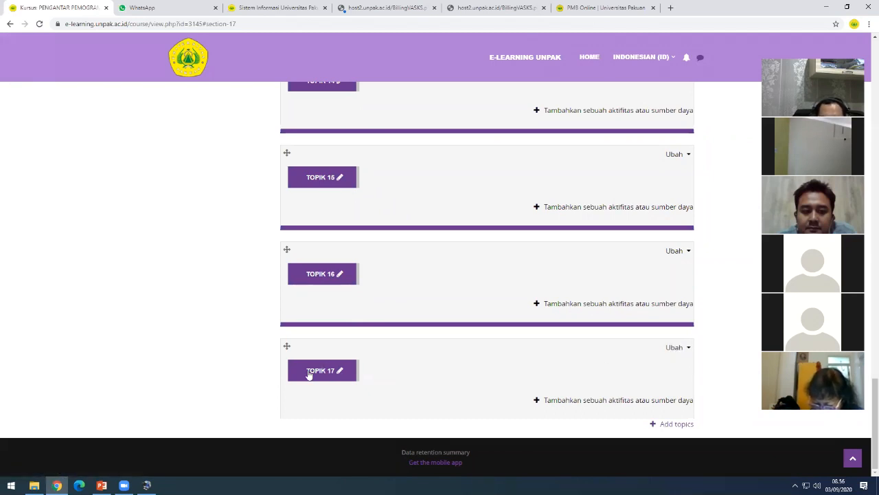
- Delete the Topik 17 section
{"action": "left_click", "coordinate": [677, 349]}
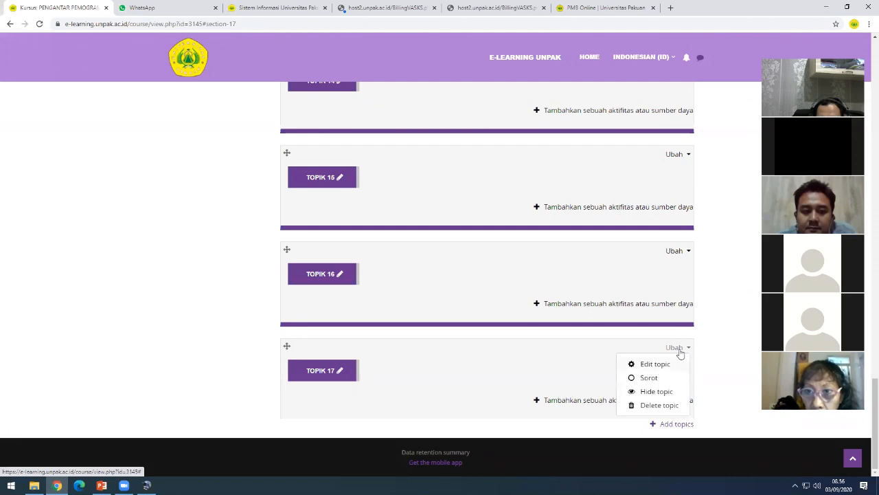
{"action": "left_click", "coordinate": [669, 407]}
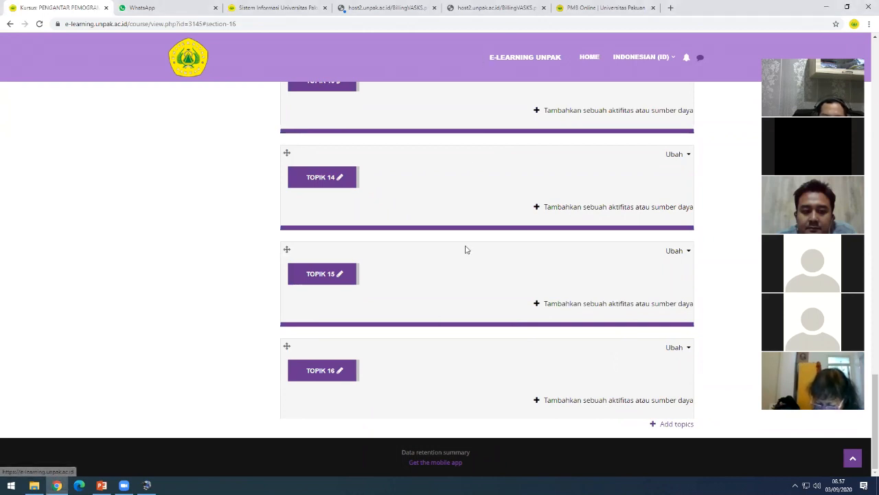
- Return to the top of the course and open the General section's Ubah menu
{"action": "scroll", "coordinate": [491, 326], "scroll_direction": "up", "scroll_amount": 3}
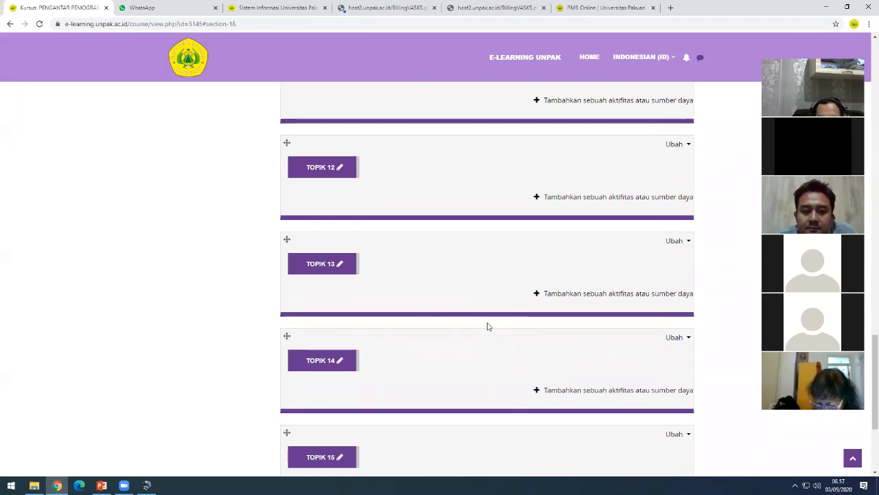
{"action": "scroll", "coordinate": [488, 326], "scroll_direction": "up", "scroll_amount": 8}
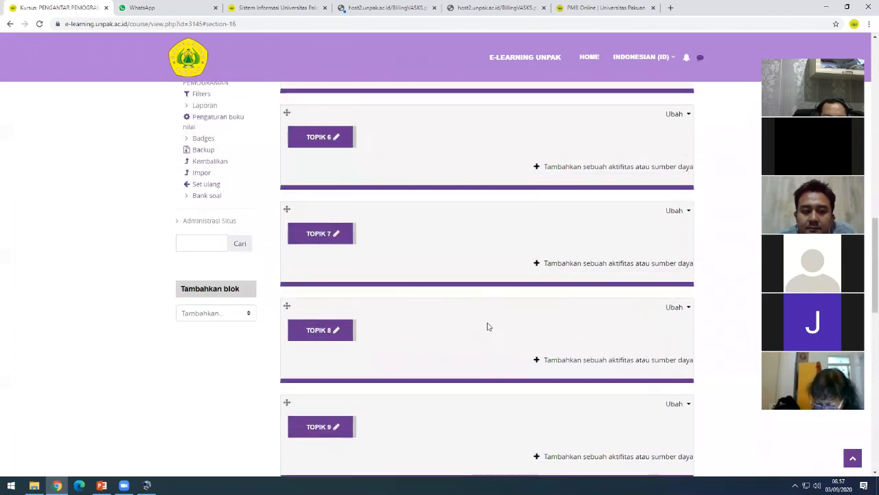
{"action": "scroll", "coordinate": [488, 325], "scroll_direction": "up", "scroll_amount": 2}
{"action": "scroll", "coordinate": [488, 325], "scroll_direction": "up", "scroll_amount": 7}
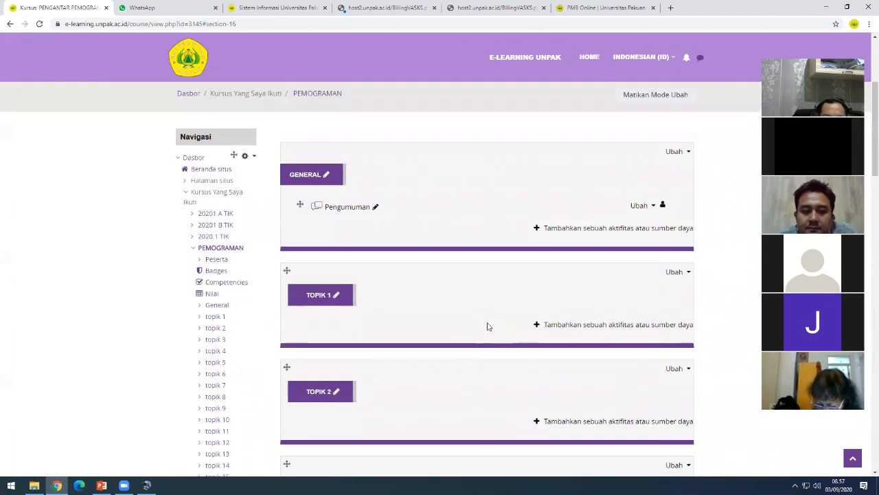
{"action": "scroll", "coordinate": [487, 325], "scroll_direction": "up", "scroll_amount": 2}
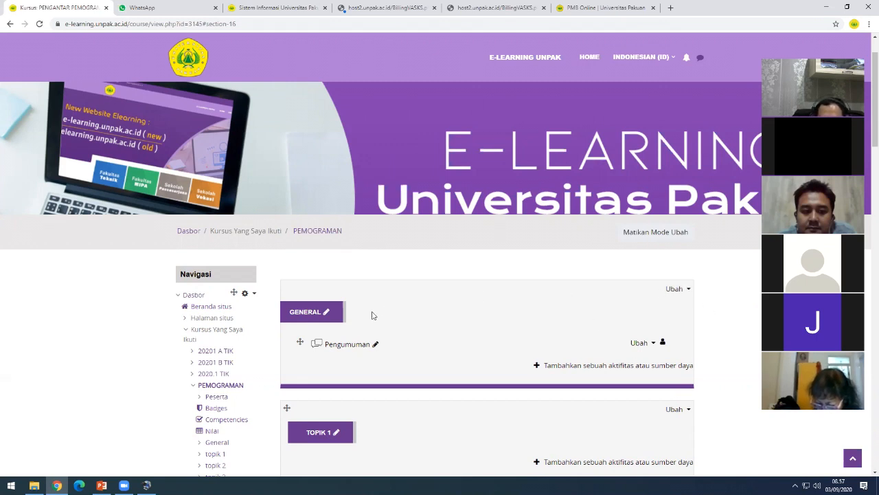
{"action": "left_click", "coordinate": [675, 289]}
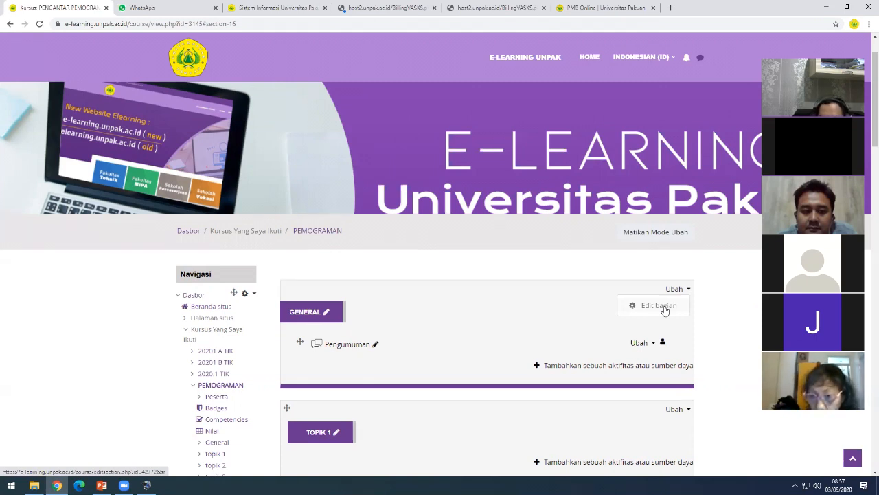
- Open Edit bagian for General and enter WELCOME as the custom section name
{"action": "left_click", "coordinate": [665, 311]}
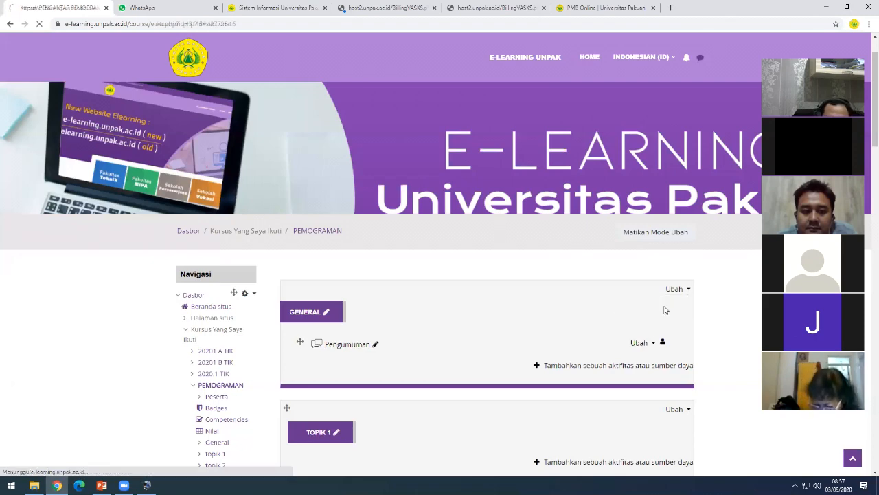
{"action": "scroll", "coordinate": [532, 335], "scroll_direction": "down", "scroll_amount": 2}
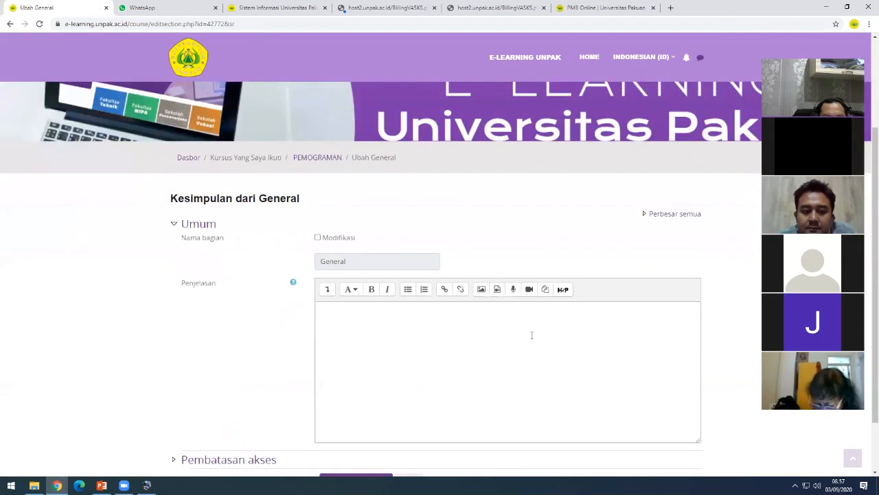
{"action": "scroll", "coordinate": [356, 223], "scroll_direction": "down", "scroll_amount": 1}
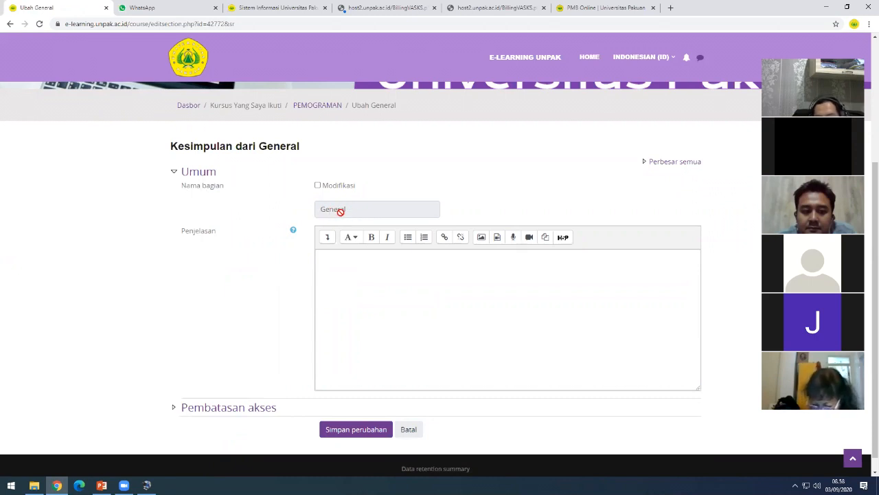
{"action": "left_click", "coordinate": [318, 186]}
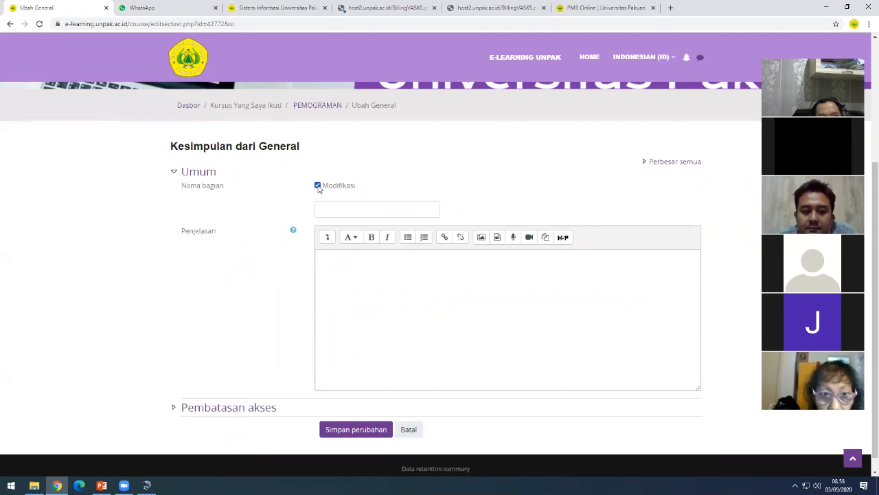
{"action": "left_click", "coordinate": [328, 207]}
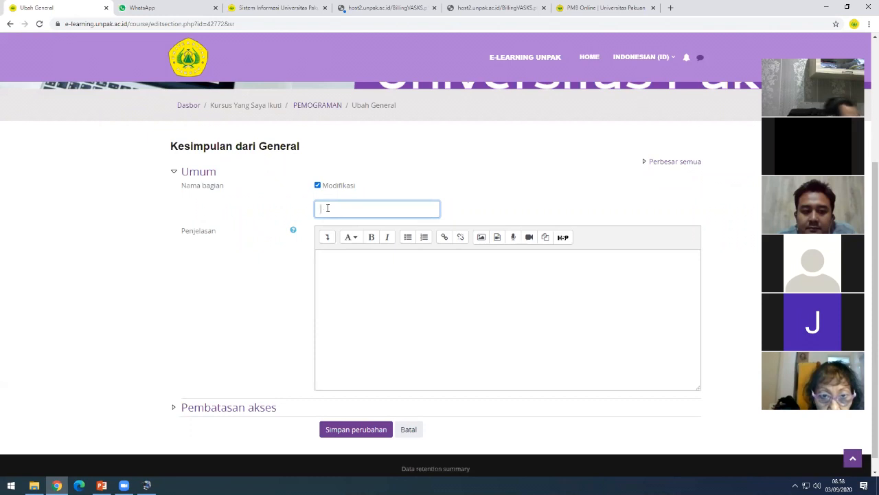
{"action": "type", "text": "WELCOME"}
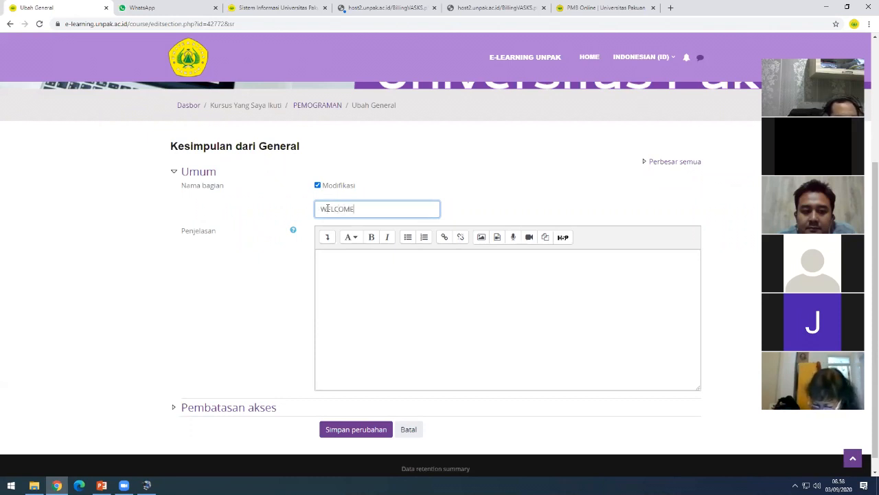
{"action": "left_click", "coordinate": [350, 262]}
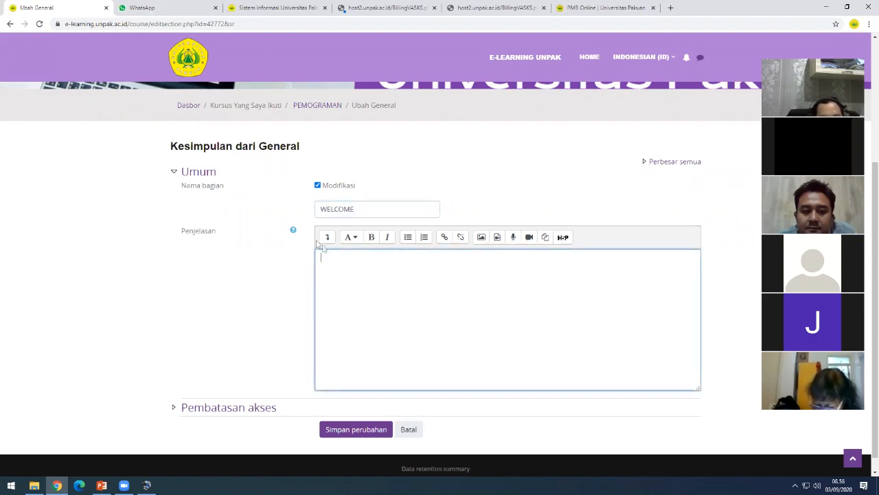
{"action": "left_click", "coordinate": [369, 207]}
{"action": "left_click", "coordinate": [331, 254]}
{"action": "left_click", "coordinate": [371, 212]}
{"action": "left_click", "coordinate": [337, 258]}
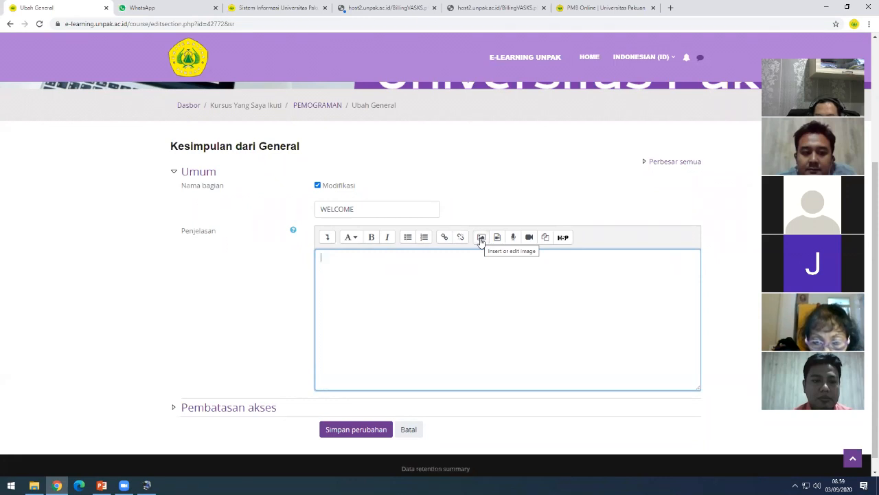
- Insert an image into the description, choosing to browse files instead of a URL
{"action": "left_click", "coordinate": [481, 238]}
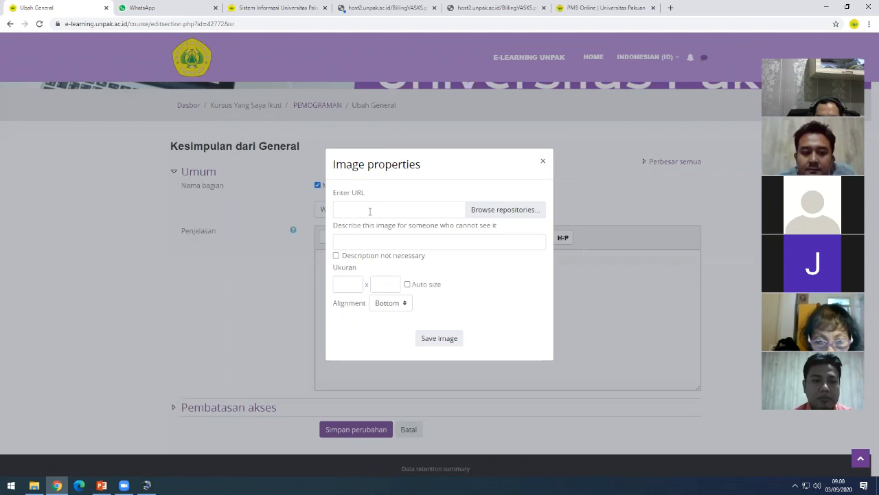
{"action": "left_click", "coordinate": [369, 211]}
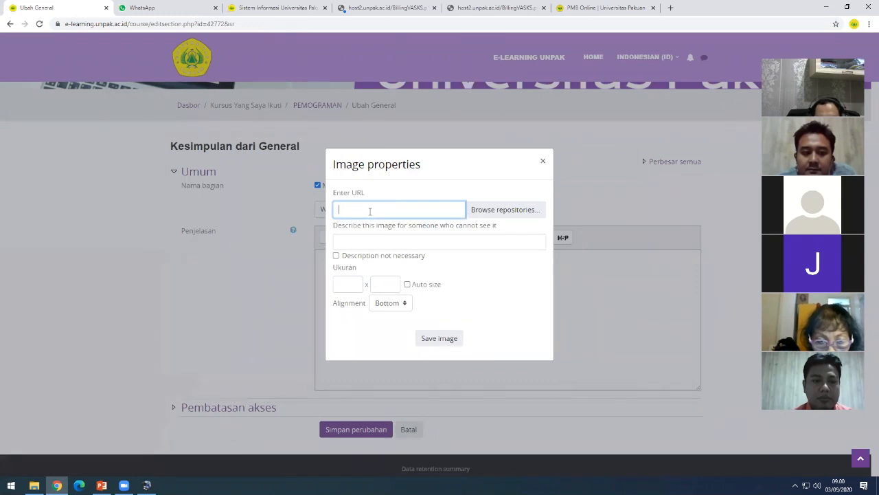
{"action": "left_click", "coordinate": [522, 211]}
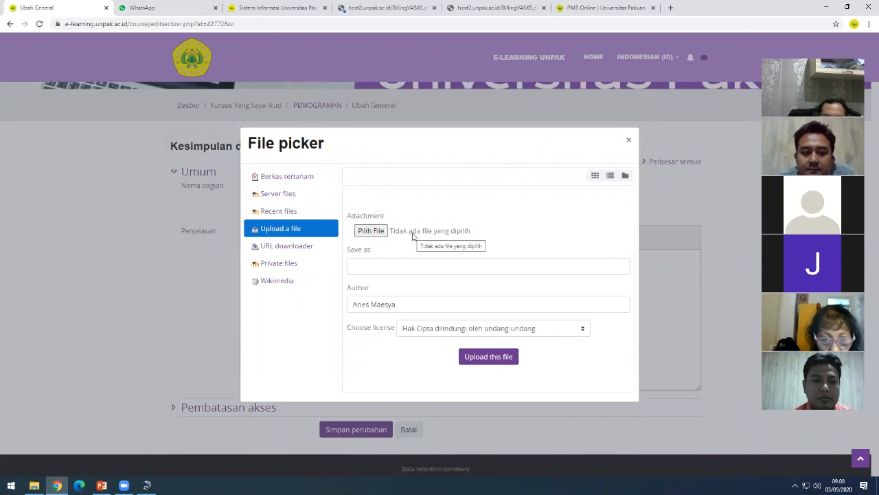
- Choose foto-10411006520.jpg from the Downloads folder as the file to upload
{"action": "left_click", "coordinate": [376, 232]}
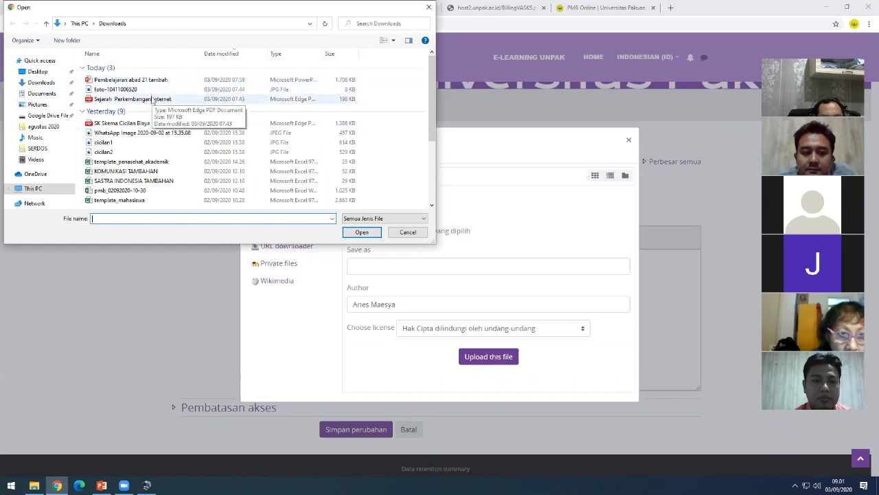
{"action": "left_click", "coordinate": [129, 91]}
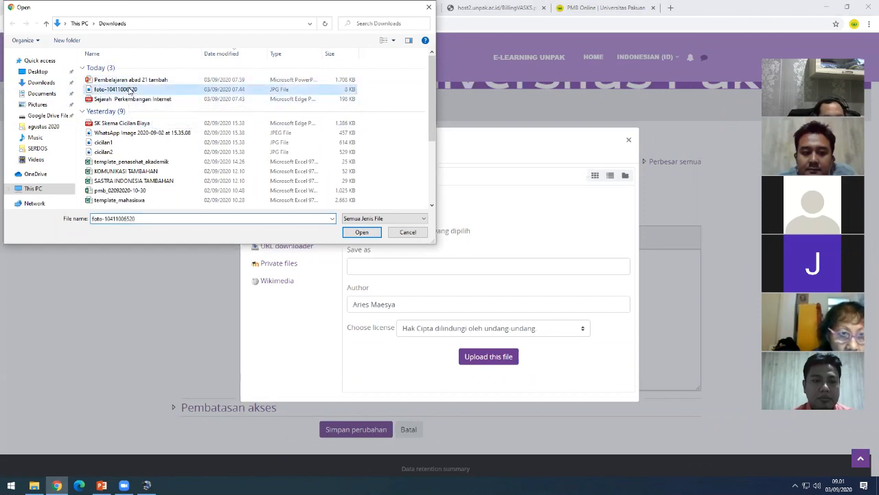
{"action": "left_click", "coordinate": [361, 234]}
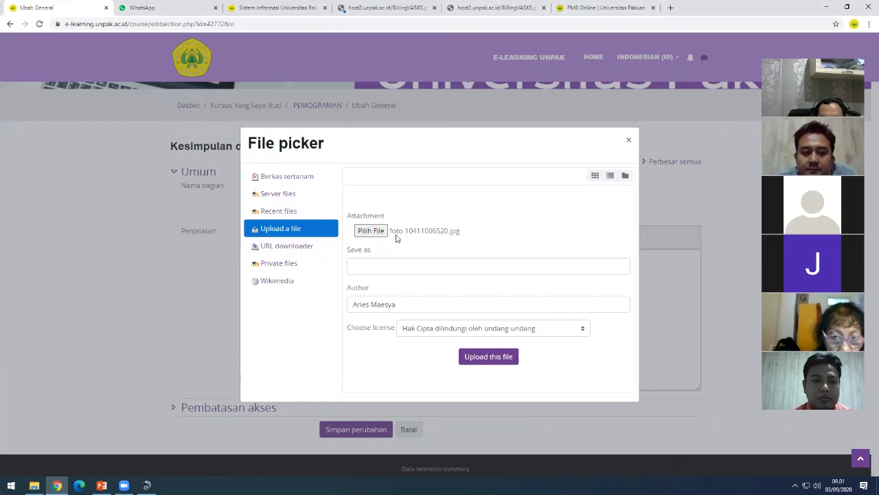
- Enter 'Kes' as the Save as name and upload the photo
{"action": "left_click", "coordinate": [451, 236]}
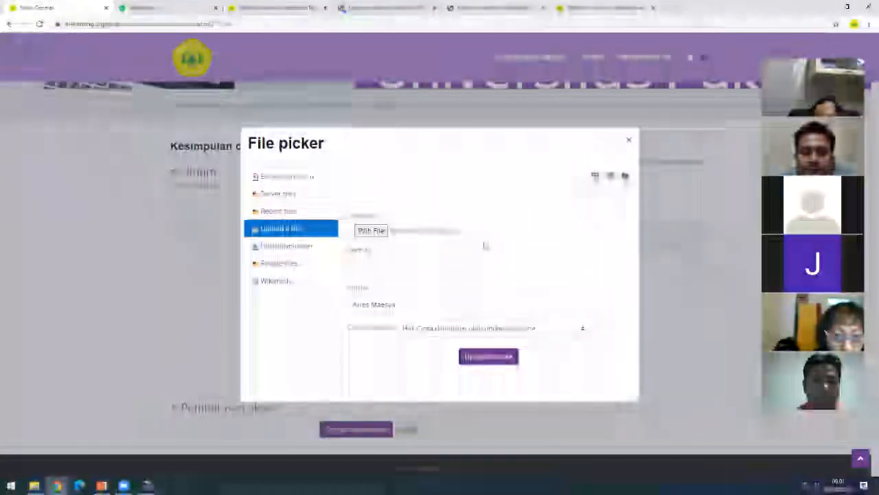
{"action": "left_click", "coordinate": [399, 263]}
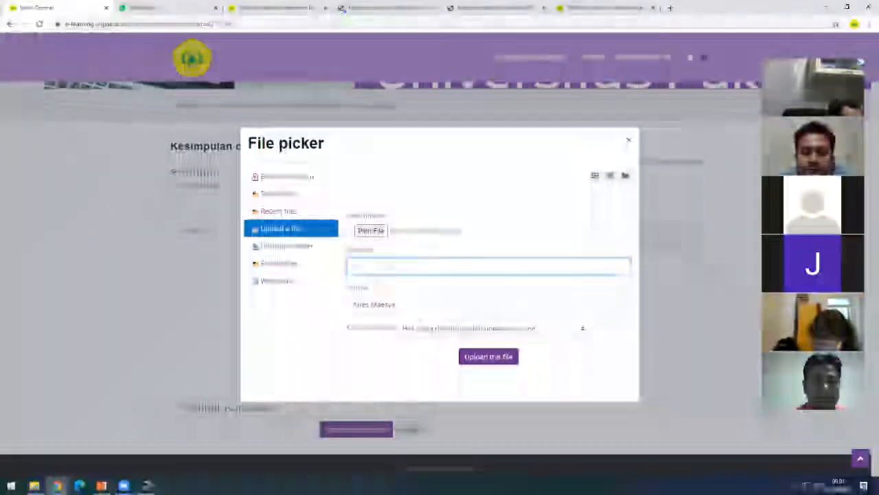
{"action": "type", "text": "Kes"}
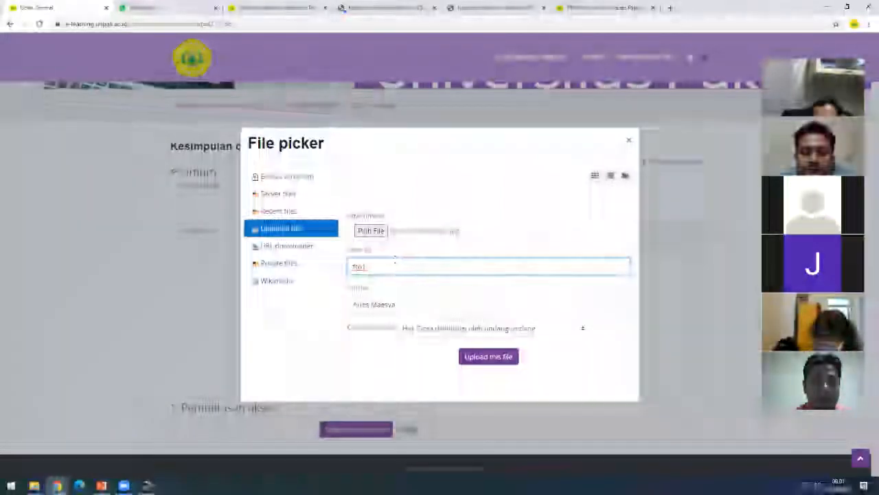
{"action": "left_click", "coordinate": [489, 359]}
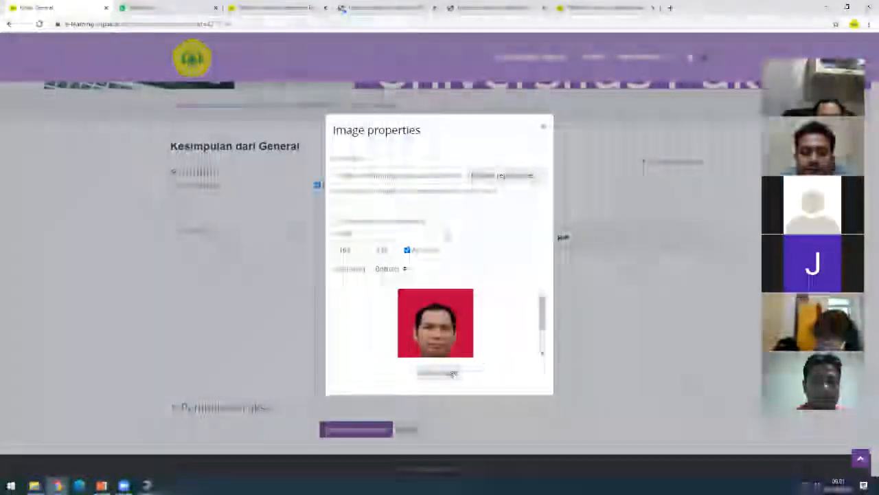
{"action": "scroll", "coordinate": [497, 296], "scroll_direction": "down", "scroll_amount": 3}
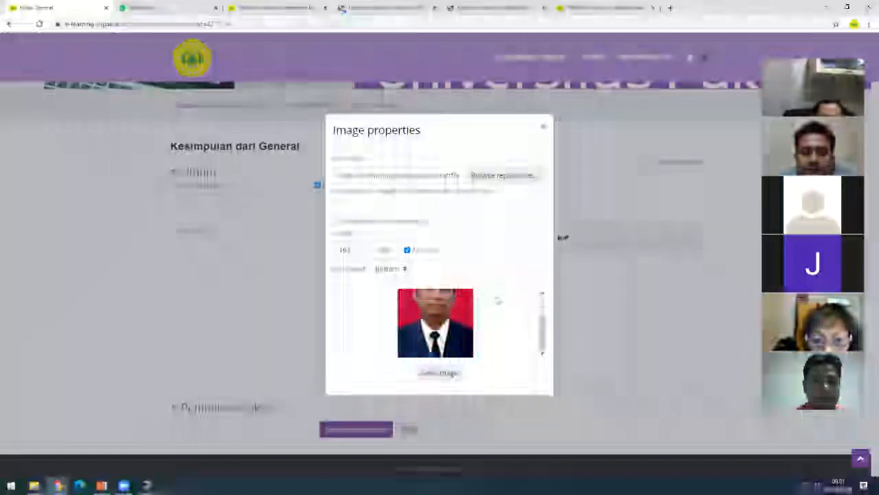
{"action": "scroll", "coordinate": [495, 316], "scroll_direction": "up", "scroll_amount": 3}
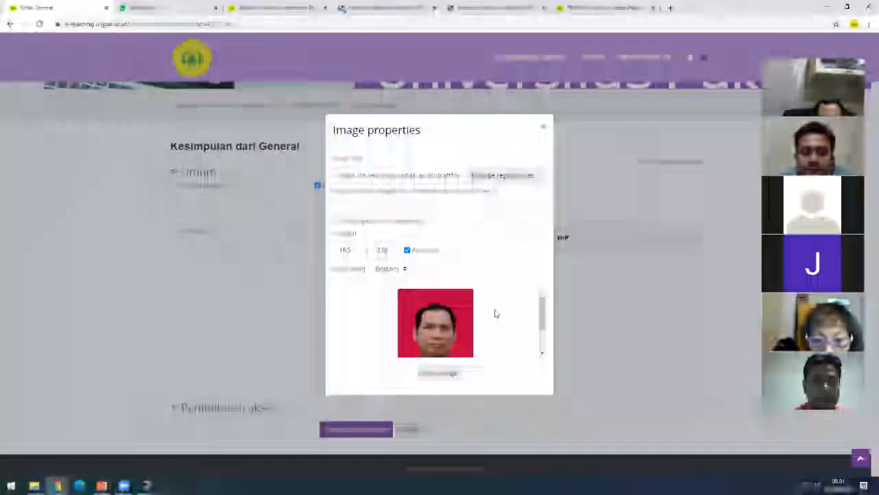
{"action": "scroll", "coordinate": [495, 312], "scroll_direction": "down", "scroll_amount": 3}
{"action": "scroll", "coordinate": [496, 312], "scroll_direction": "up", "scroll_amount": 3}
{"action": "scroll", "coordinate": [497, 312], "scroll_direction": "up", "scroll_amount": 1}
{"action": "left_click", "coordinate": [397, 206]}
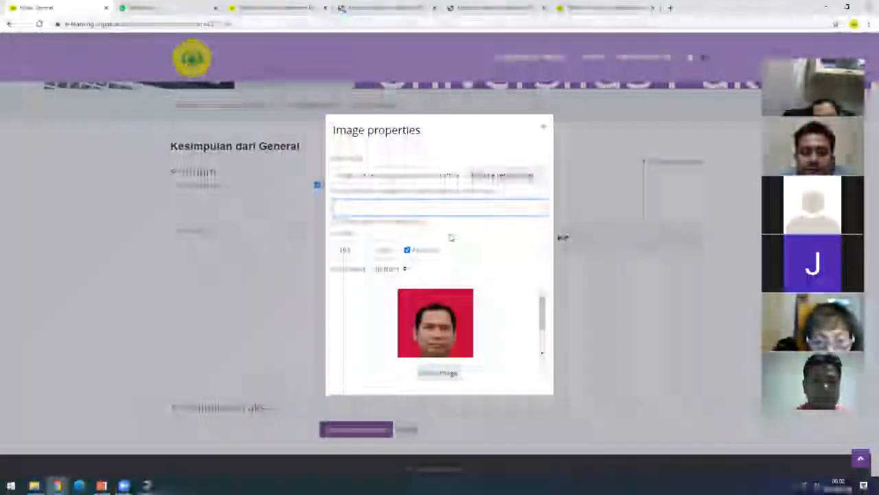
{"action": "left_click", "coordinate": [452, 238]}
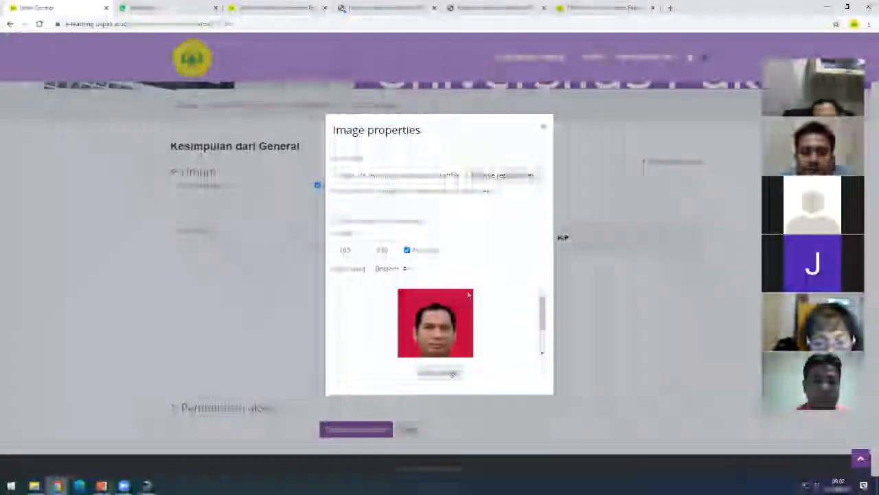
{"action": "scroll", "coordinate": [512, 323], "scroll_direction": "down", "scroll_amount": 2}
{"action": "scroll", "coordinate": [512, 323], "scroll_direction": "up", "scroll_amount": 2}
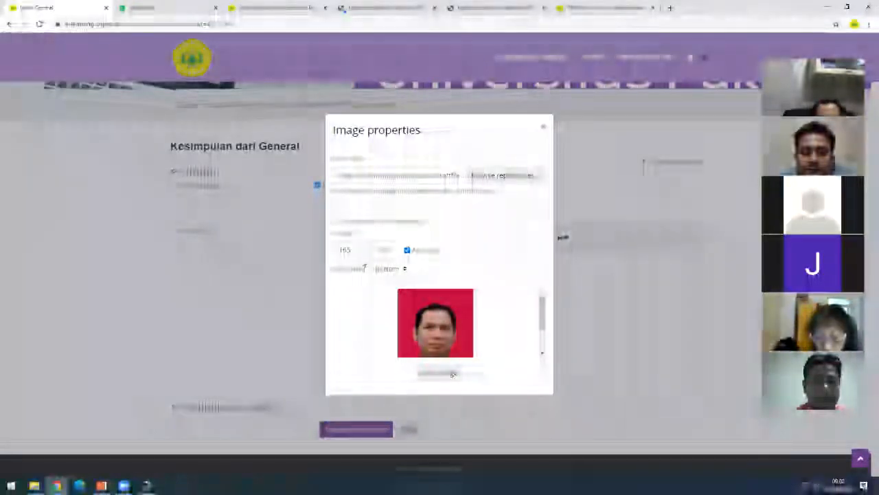
- Change the photo width from 165 to 200 pixels and save it into the description
{"action": "left_click", "coordinate": [358, 250]}
{"action": "left_click", "coordinate": [384, 238]}
{"action": "left_click_drag", "start_coordinate": [351, 250], "coordinate": [334, 254]}
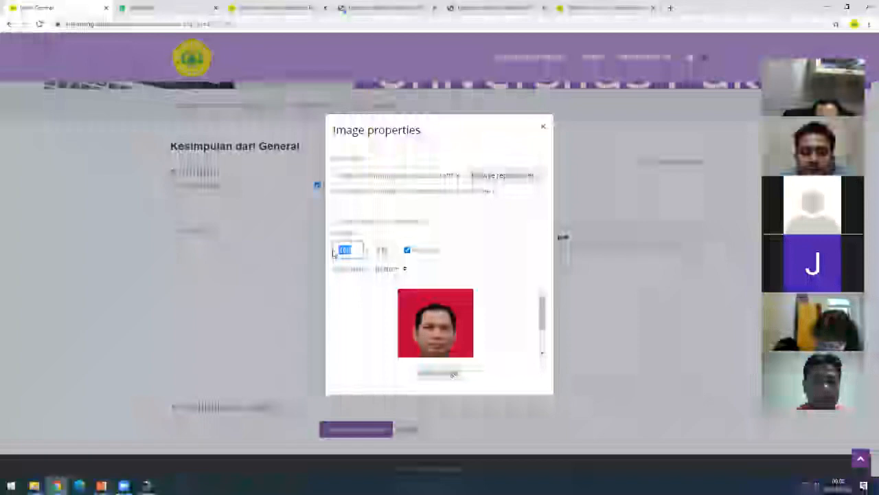
{"action": "key", "text": "BackSpace"}
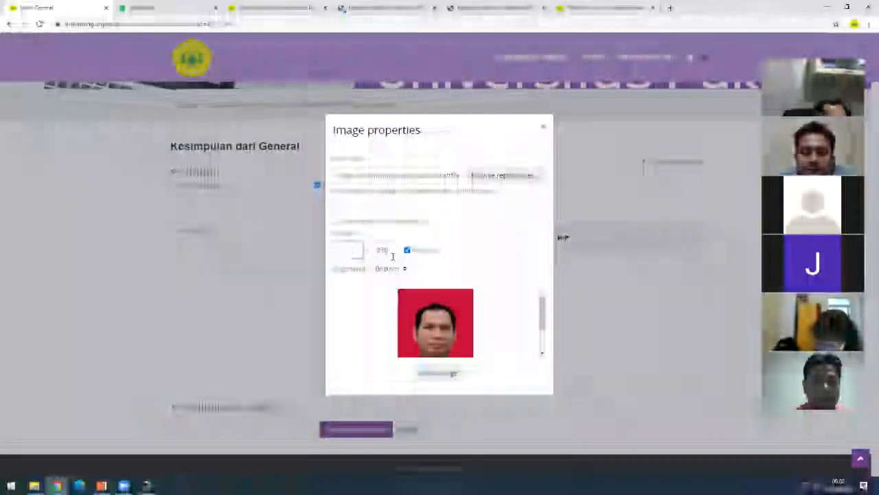
{"action": "type", "text": "200"}
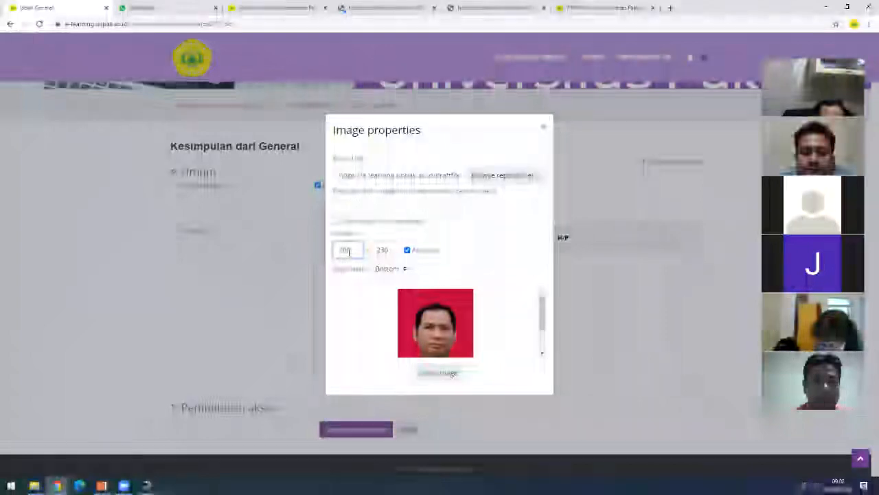
{"action": "left_click", "coordinate": [479, 249]}
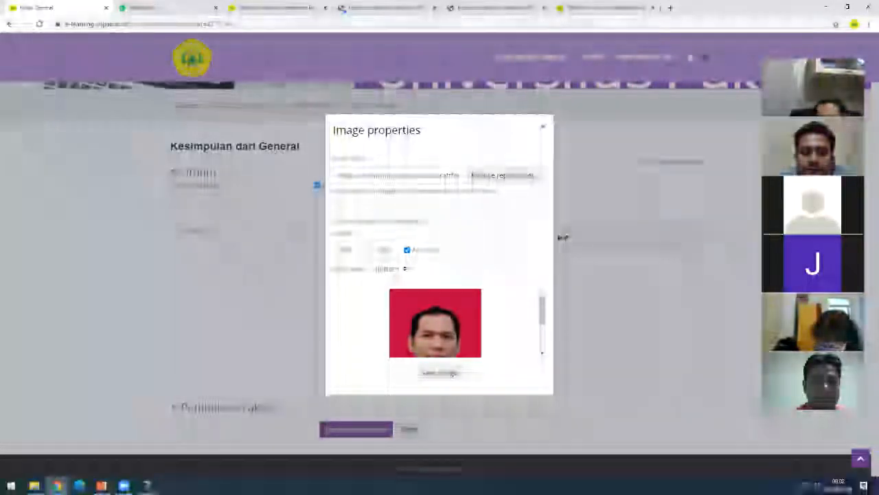
{"action": "scroll", "coordinate": [506, 310], "scroll_direction": "down", "scroll_amount": 3}
{"action": "scroll", "coordinate": [527, 306], "scroll_direction": "up", "scroll_amount": 3}
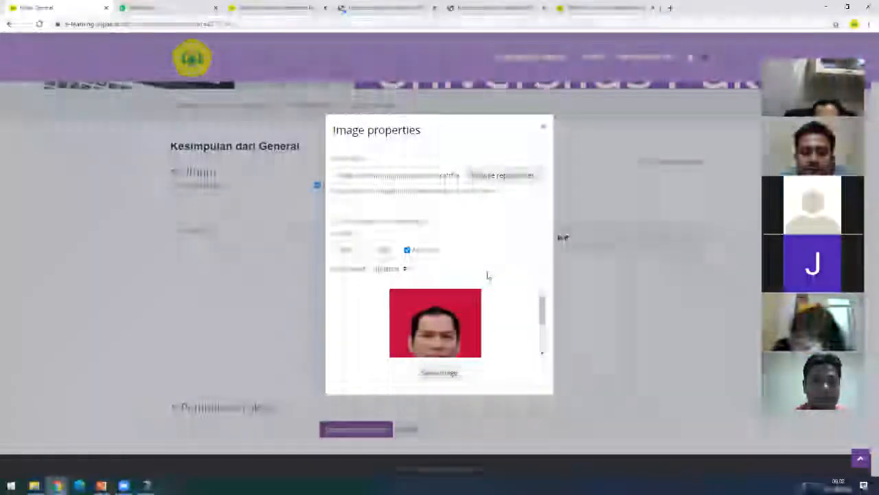
{"action": "scroll", "coordinate": [440, 337], "scroll_direction": "down", "scroll_amount": 3}
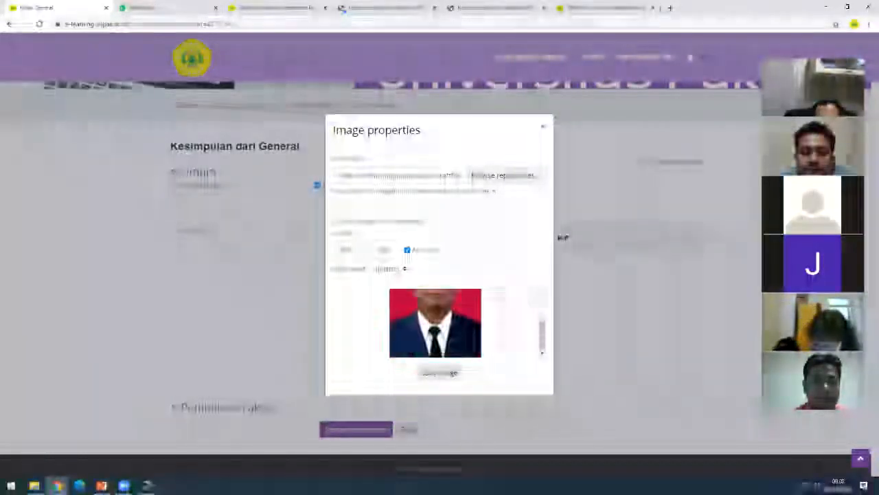
{"action": "left_click", "coordinate": [440, 373]}
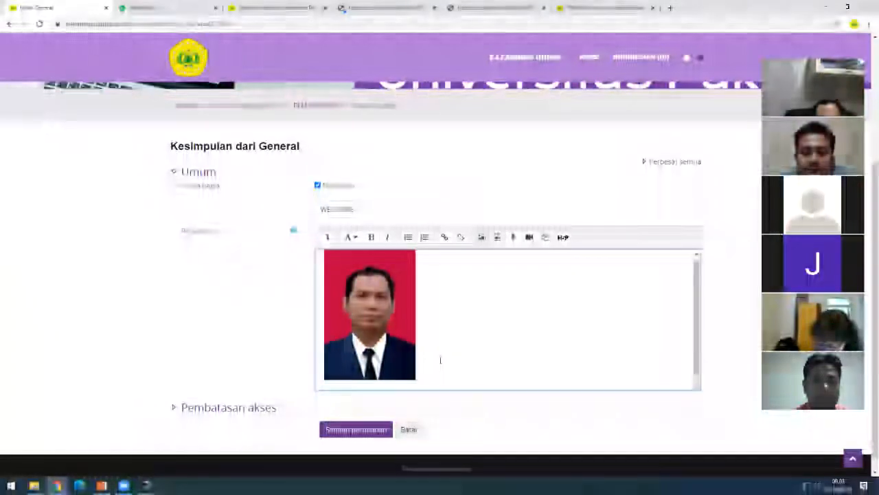
{"action": "scroll", "coordinate": [440, 360], "scroll_direction": "down", "scroll_amount": 1}
{"action": "scroll", "coordinate": [440, 360], "scroll_direction": "up", "scroll_amount": 1}
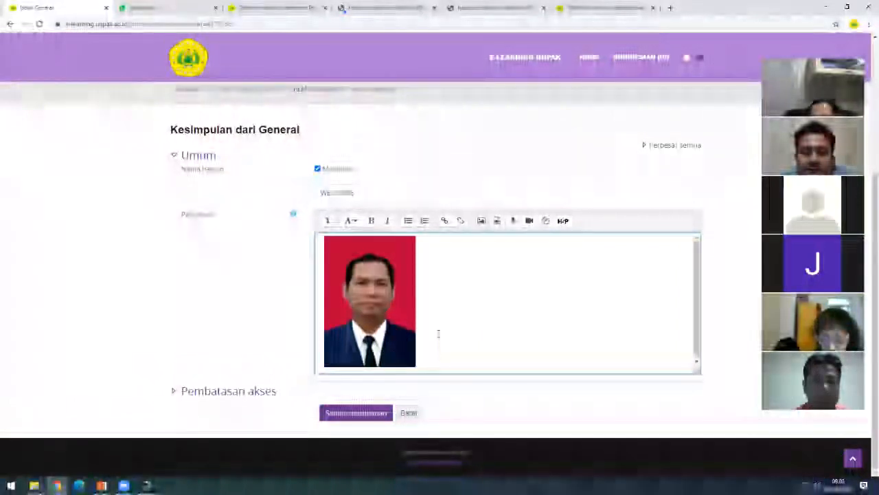
- Reopen the inserted photo's image properties, set its width to 150 pixels, and save
{"action": "left_click", "coordinate": [393, 320]}
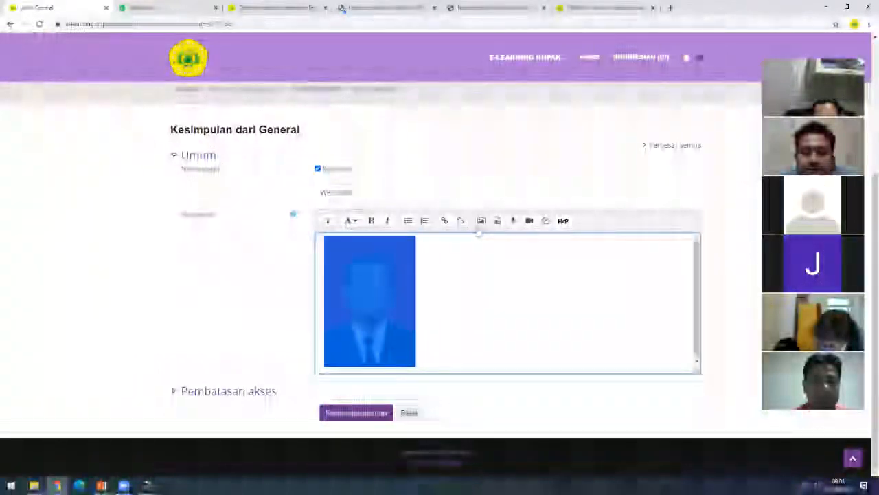
{"action": "left_click", "coordinate": [481, 220]}
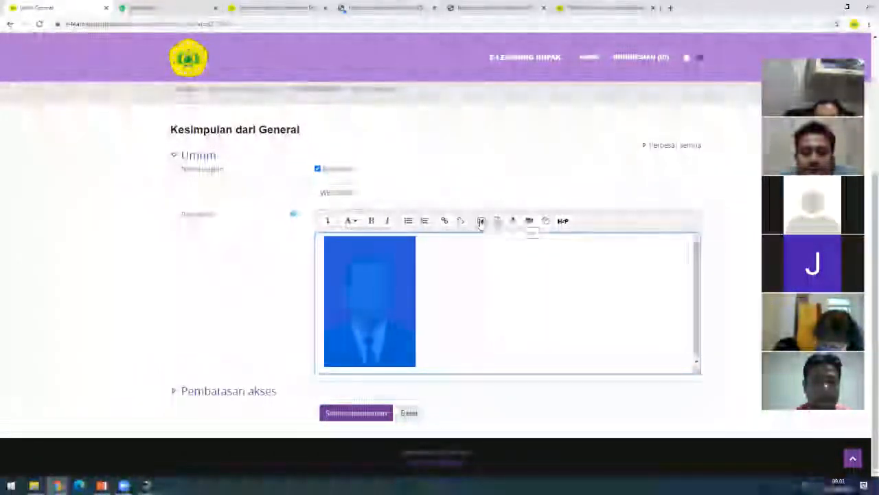
{"action": "left_click_drag", "start_coordinate": [361, 249], "coordinate": [324, 250]}
{"action": "key", "text": "BackSpace"}
{"action": "type", "text": "150"}
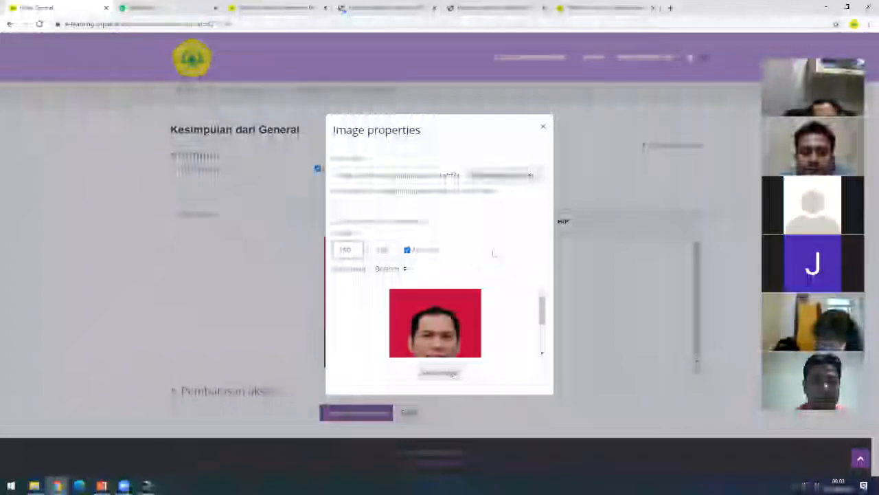
{"action": "left_click", "coordinate": [479, 253]}
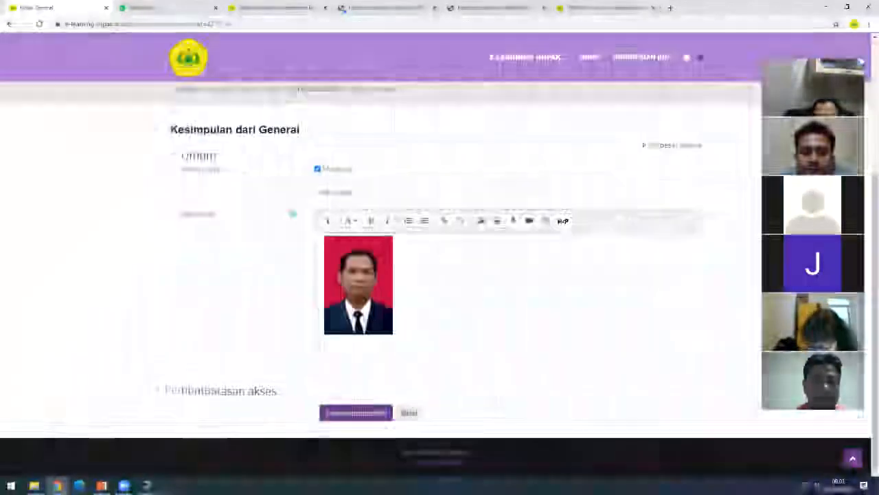
{"action": "left_click", "coordinate": [440, 373]}
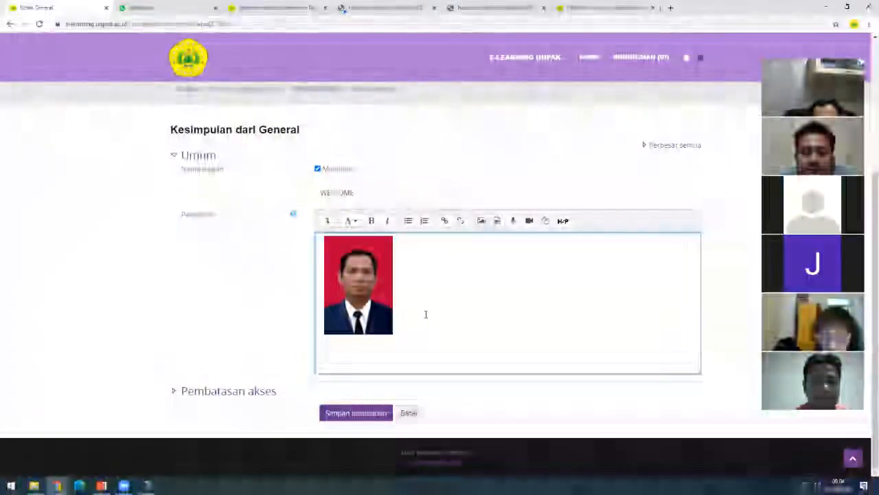
- Below the photo, add a welcome line with the lecturer's name and an e-mail line
{"action": "key", "text": "Return"}
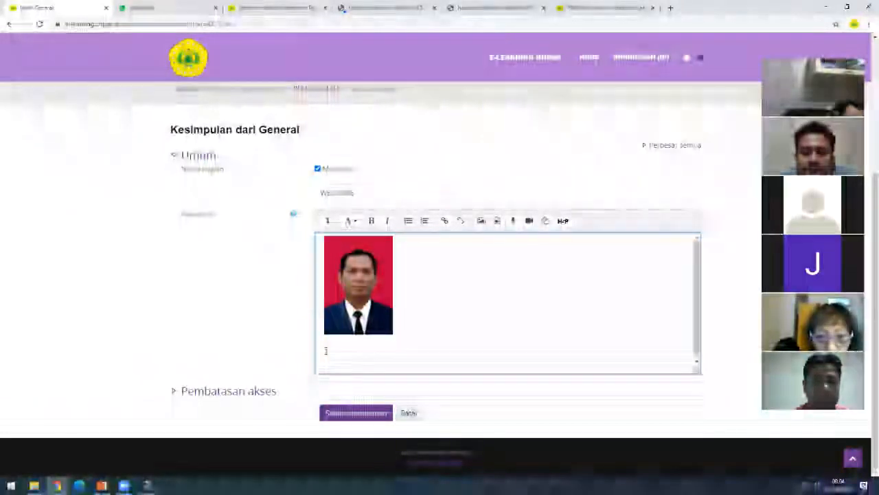
{"action": "type", "text": "Se"}
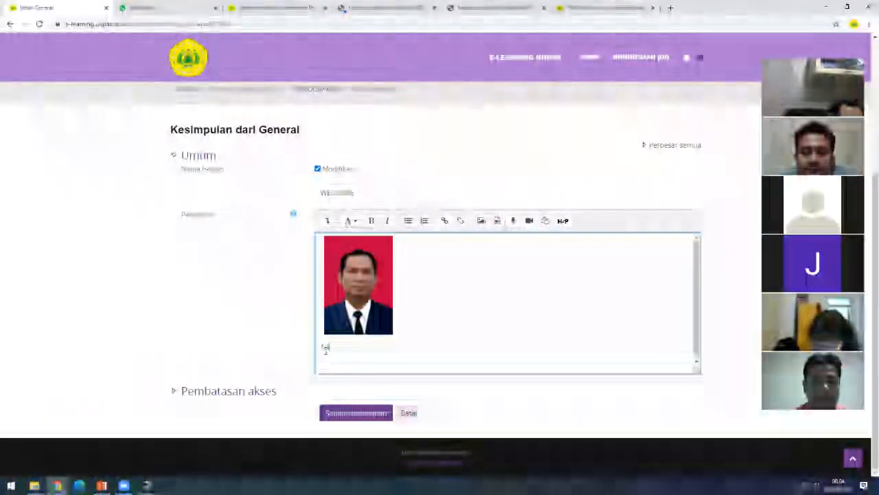
{"action": "type", "text": "lam"}
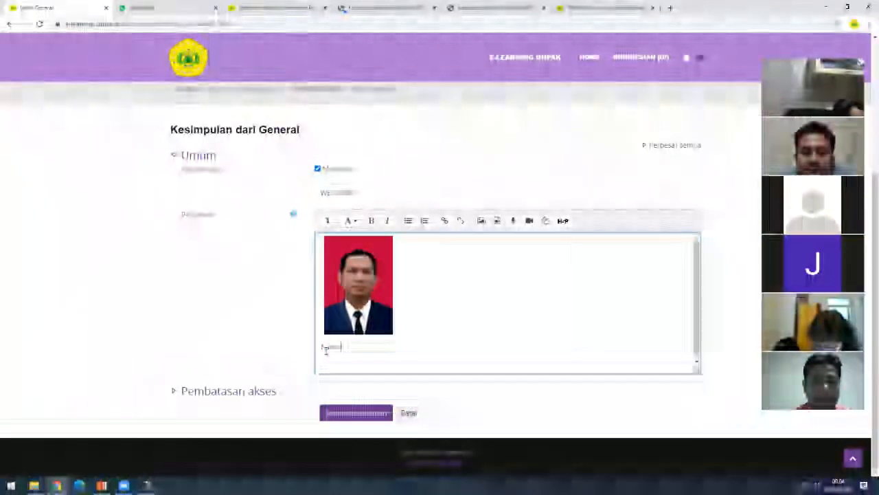
{"action": "type", "text": "at"}
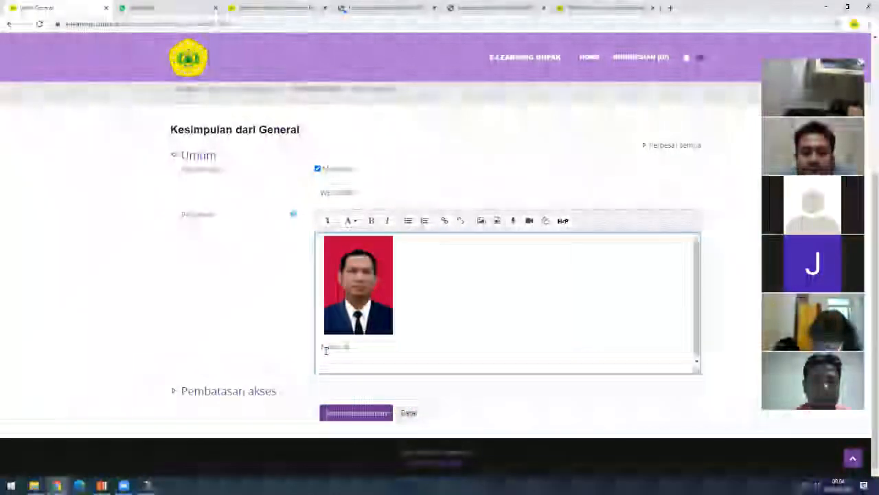
{"action": "type", "text": " datang M.Kom"}
{"action": "key", "text": "Return"}
{"action": "type", "text": "Dr"}
{"action": "type", "text": "ail"}
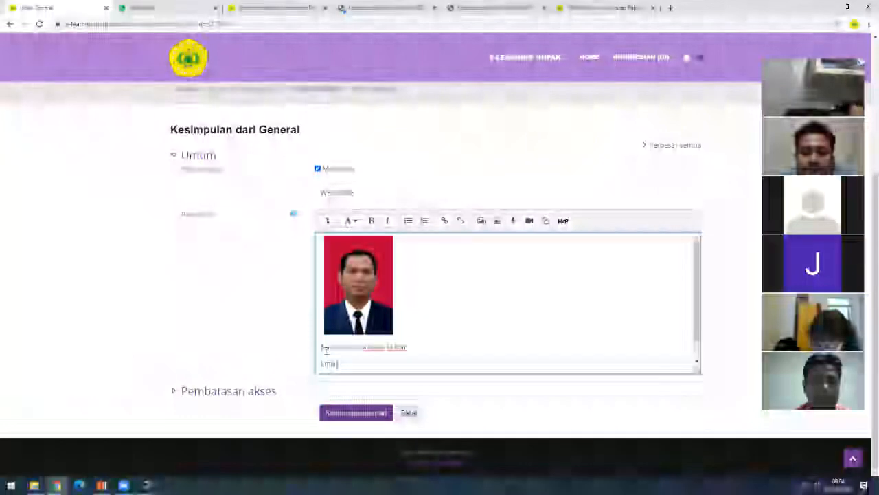
{"action": "type", "text": "l : a"}
{"action": "key", "text": "BackSpace"}
{"action": "type", "text": "nipak.ac.id"}
- Add a 'No. HP:' line with the lecturer's phone number, followed by a blank line
{"action": "key", "text": "Return"}
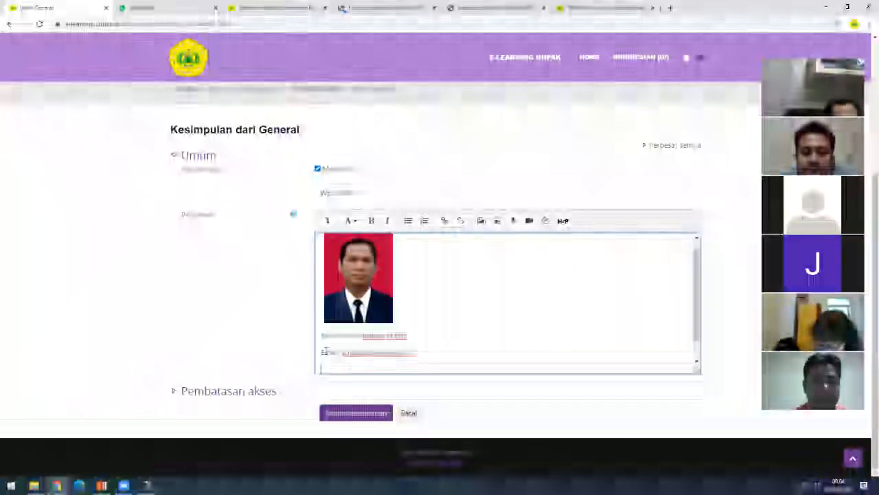
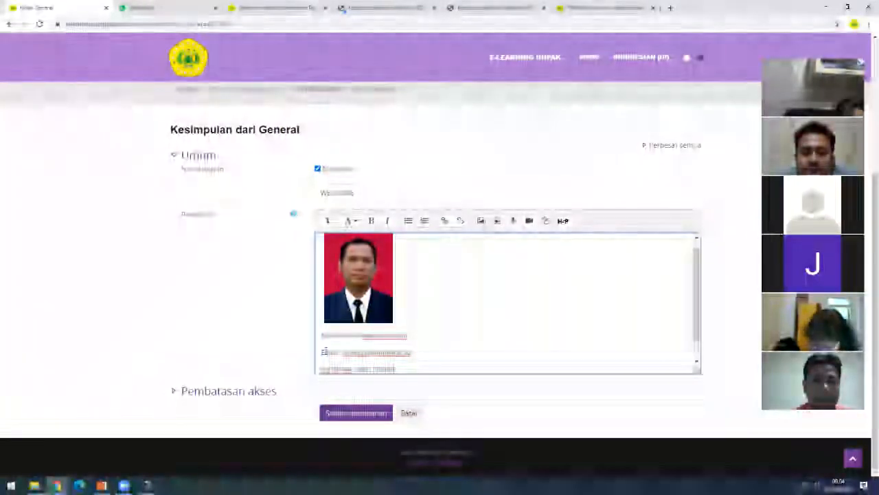
{"action": "key", "text": "Return"}
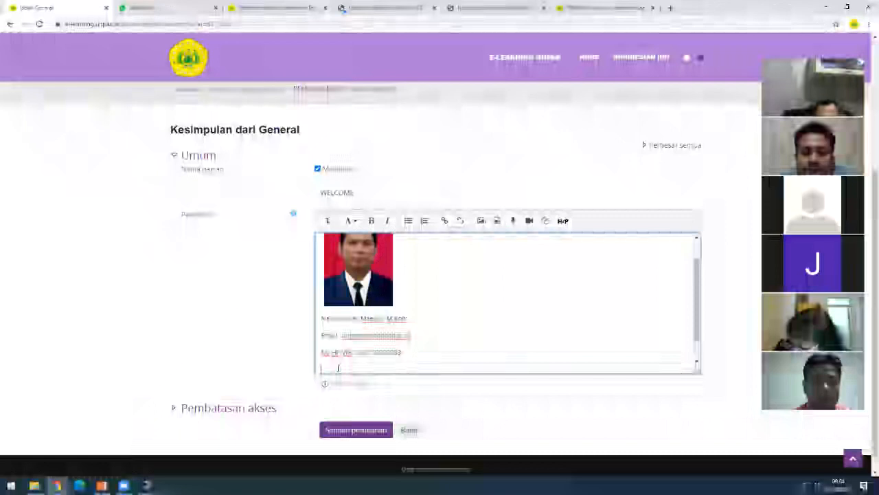
{"action": "scroll", "coordinate": [337, 367], "scroll_direction": "up", "scroll_amount": 1}
{"action": "scroll", "coordinate": [337, 366], "scroll_direction": "down", "scroll_amount": 2}
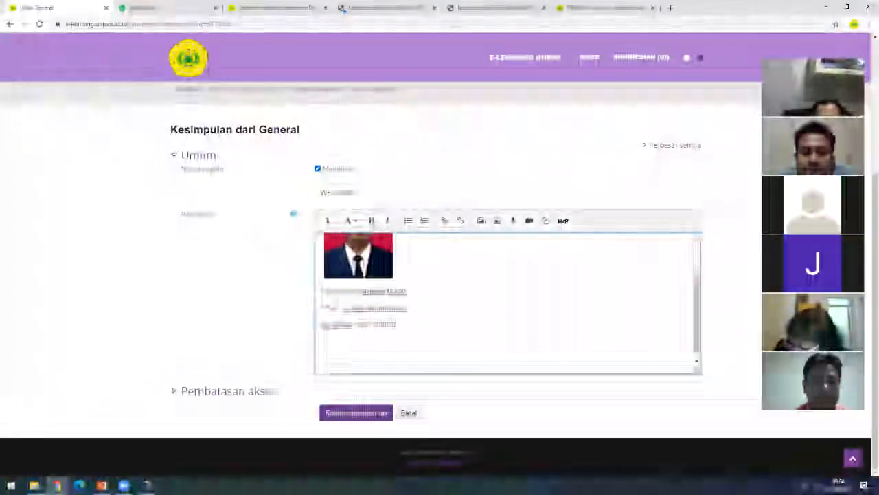
{"action": "scroll", "coordinate": [352, 348], "scroll_direction": "up", "scroll_amount": 2}
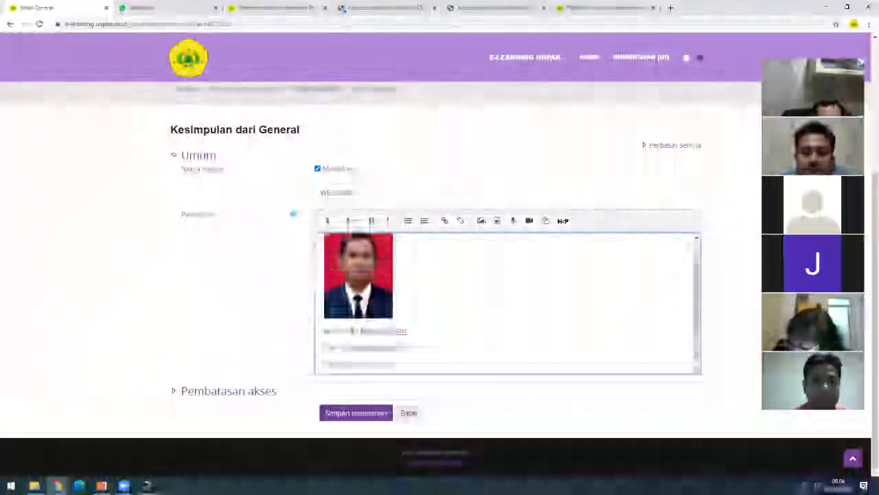
{"action": "scroll", "coordinate": [353, 347], "scroll_direction": "down", "scroll_amount": 2}
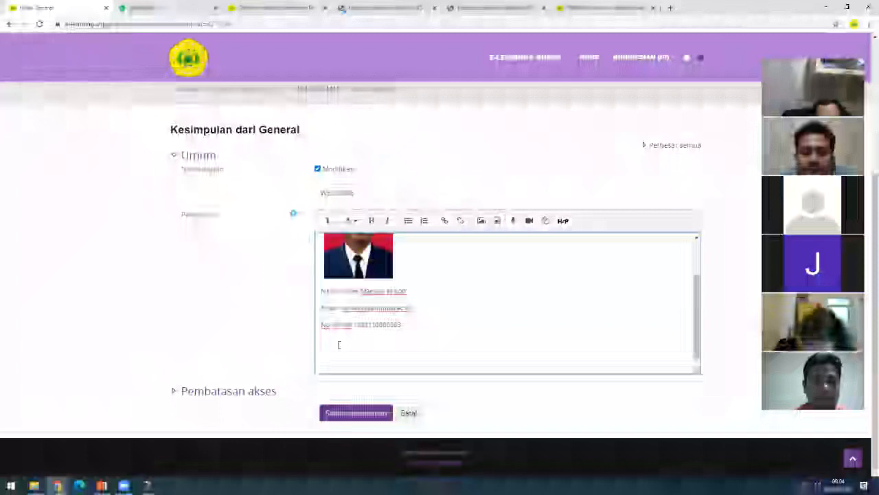
{"action": "scroll", "coordinate": [337, 343], "scroll_direction": "up", "scroll_amount": 2}
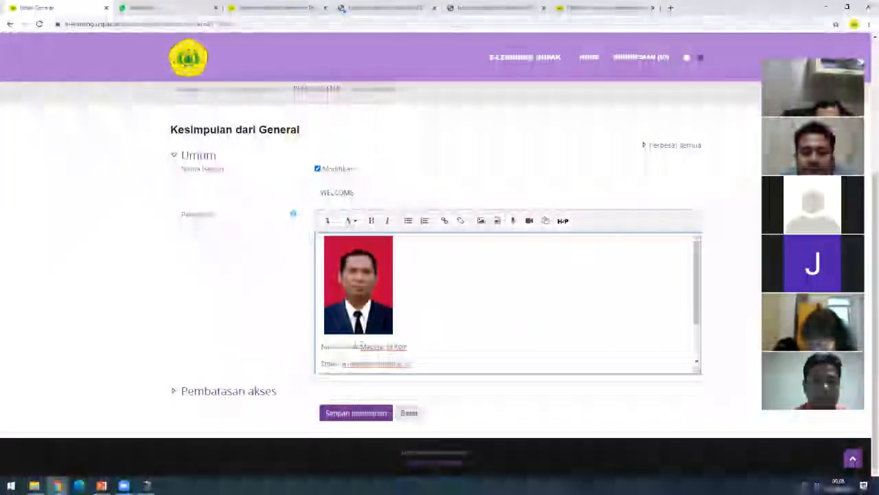
{"action": "scroll", "coordinate": [415, 335], "scroll_direction": "down", "scroll_amount": 2}
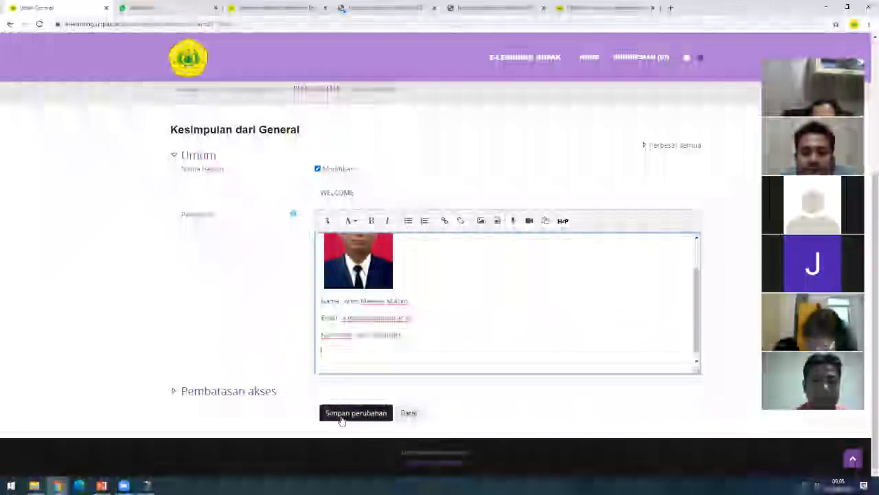
- Save the edited General section with Simpan perubahan and return to the course page
{"action": "left_click", "coordinate": [345, 416]}
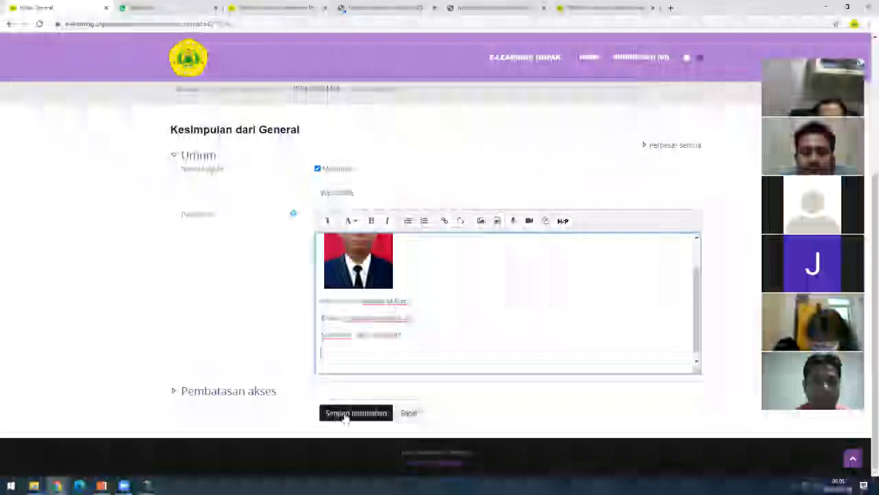
{"action": "left_click", "coordinate": [330, 350]}
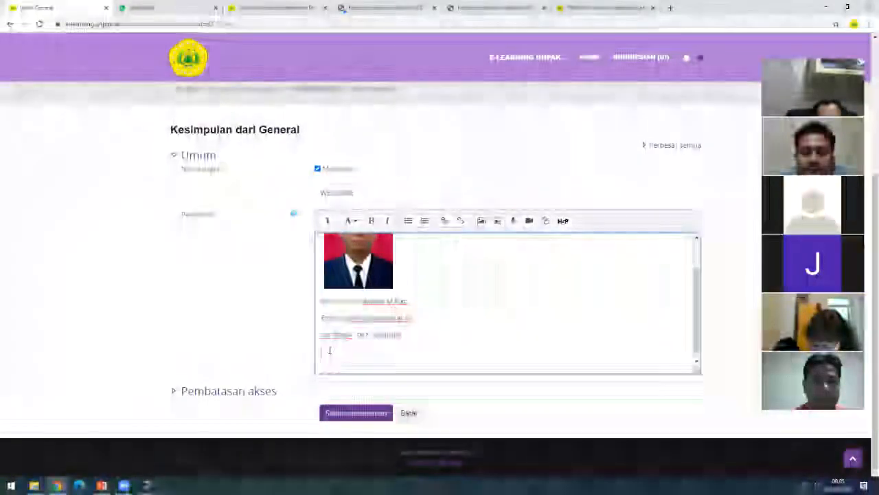
{"action": "left_click", "coordinate": [336, 415]}
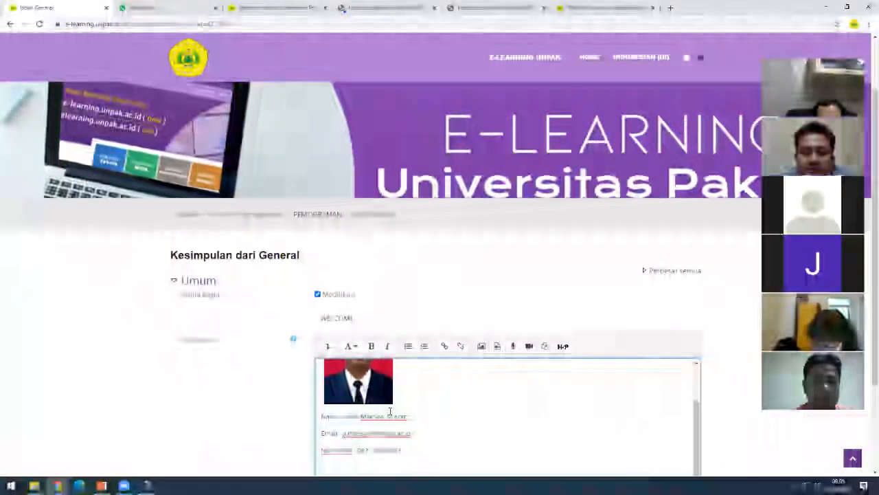
{"action": "scroll", "coordinate": [389, 411], "scroll_direction": "down", "scroll_amount": 2}
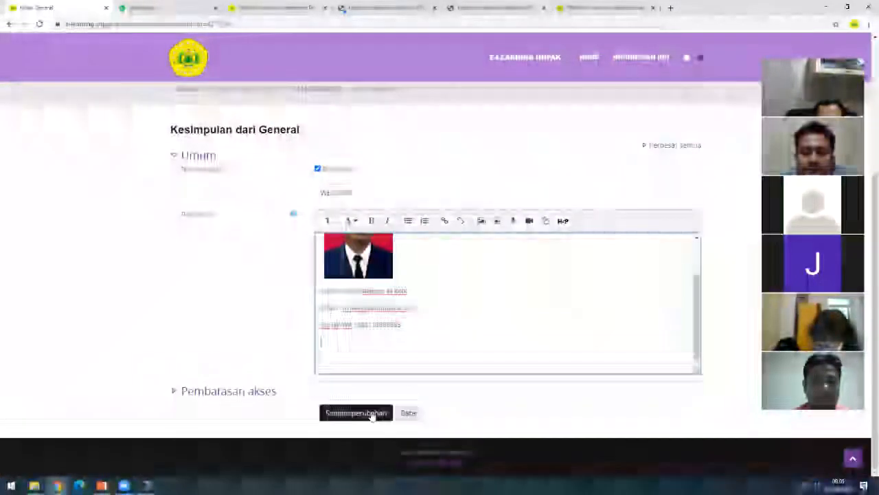
{"action": "left_click", "coordinate": [371, 414]}
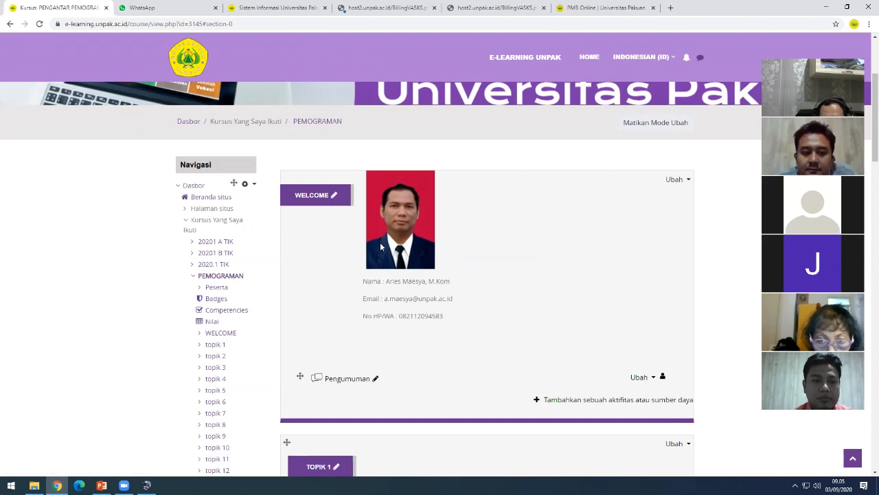
- Reopen the WELCOME section's edit form and delete the old photo from its description
{"action": "left_click", "coordinate": [676, 181]}
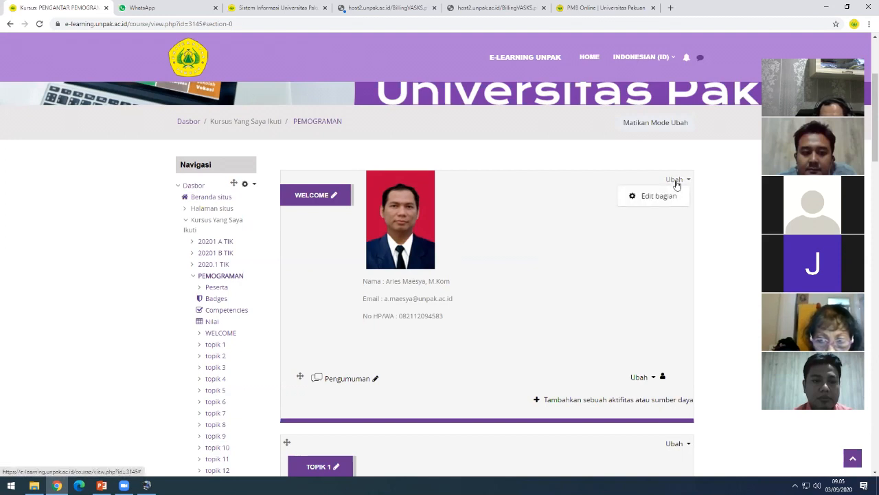
{"action": "left_click", "coordinate": [659, 196]}
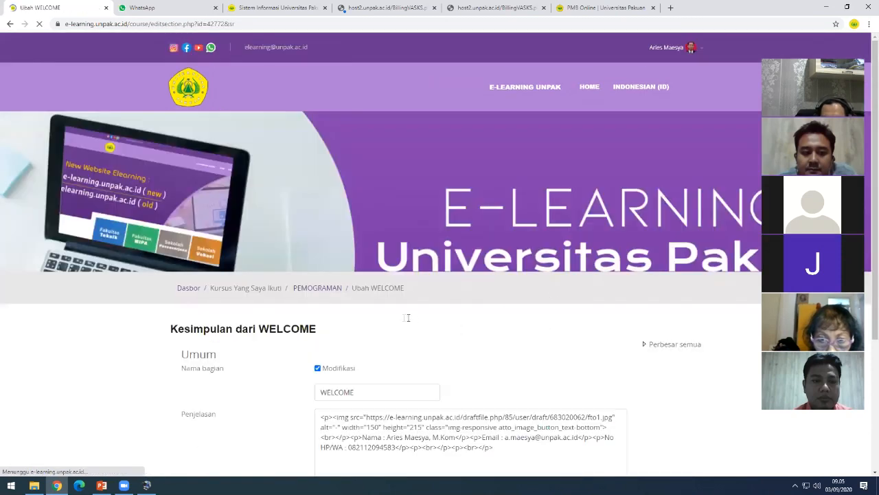
{"action": "scroll", "coordinate": [373, 340], "scroll_direction": "down", "scroll_amount": 2}
{"action": "left_click", "coordinate": [361, 335]}
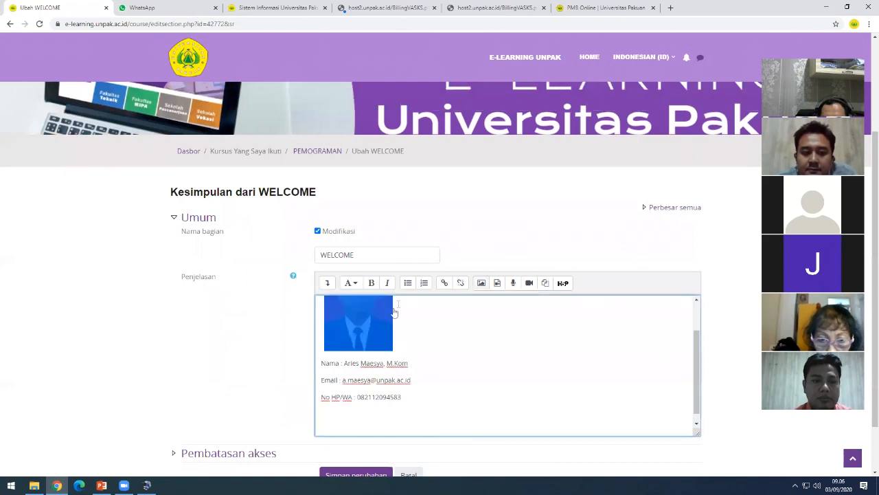
{"action": "left_click", "coordinate": [408, 284]}
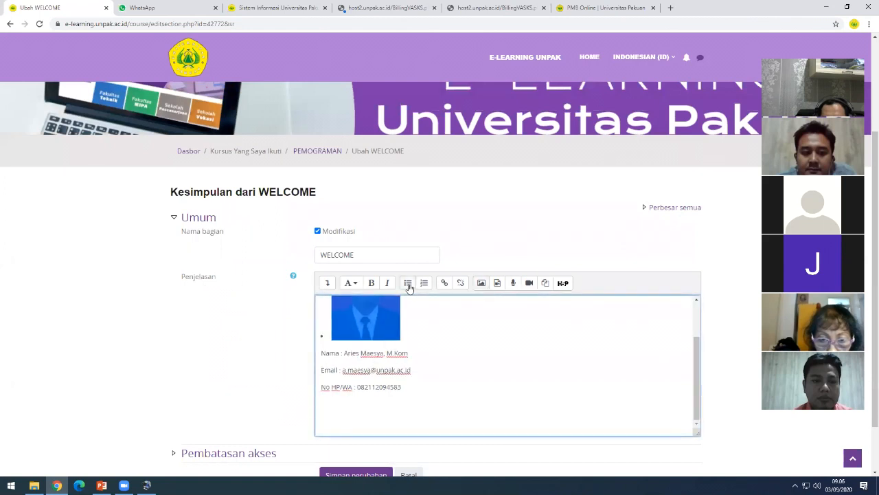
{"action": "key", "text": "Delete"}
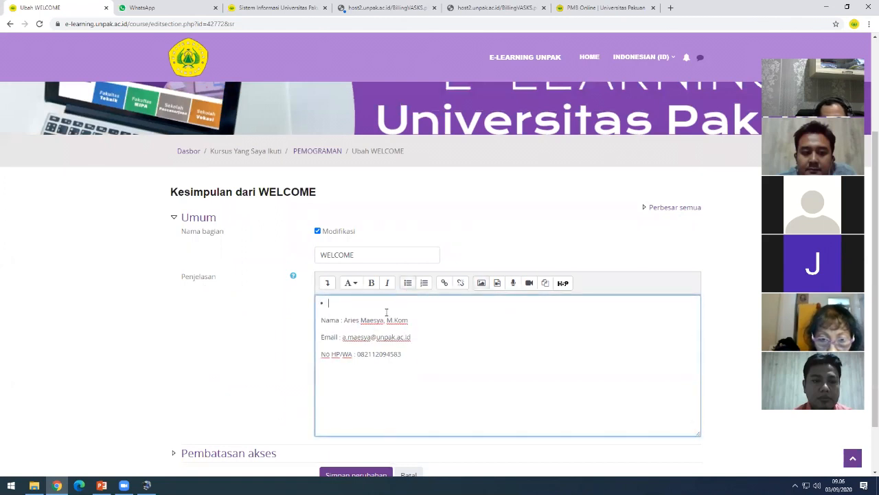
- Upload foto-10411006520.jpg through the image dialog under the name 'FTO2'
{"action": "left_click", "coordinate": [481, 283]}
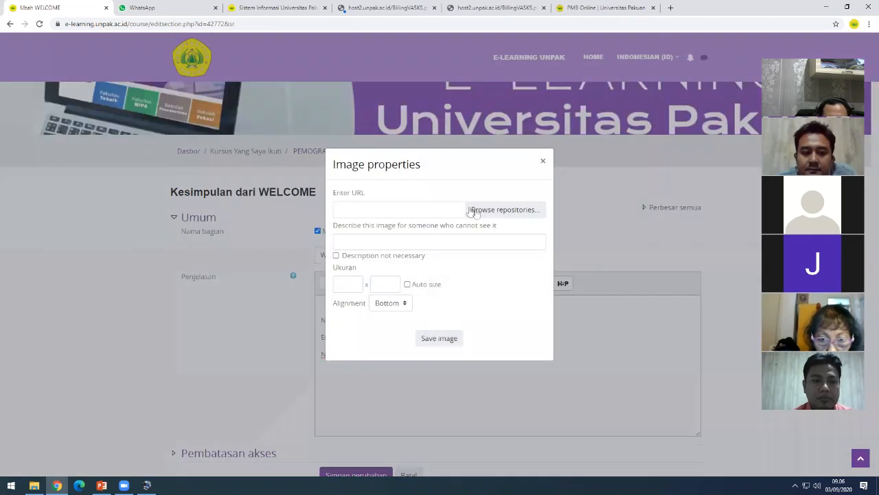
{"action": "left_click", "coordinate": [494, 209]}
{"action": "left_click", "coordinate": [386, 233]}
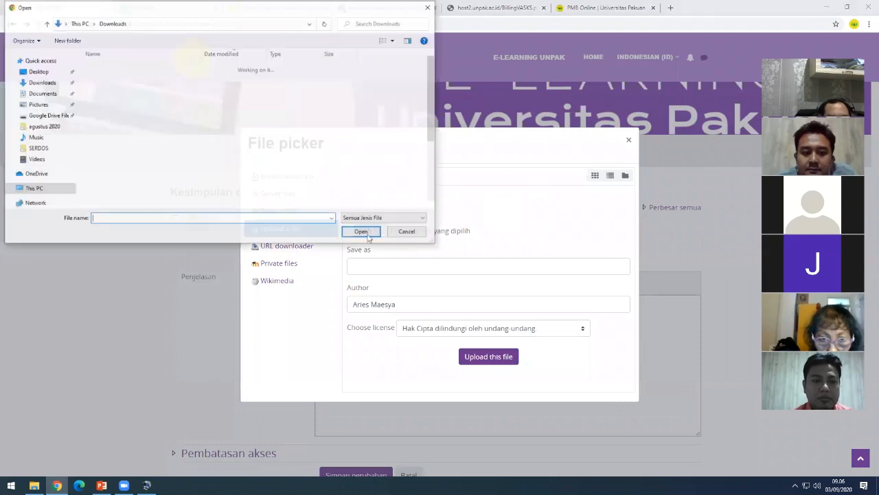
{"action": "left_click", "coordinate": [365, 269]}
{"action": "type", "text": "FTO2"}
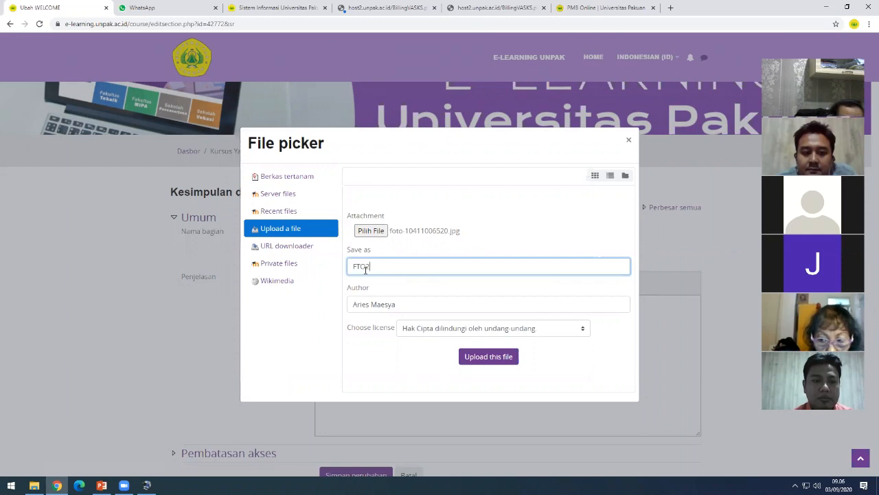
{"action": "left_click", "coordinate": [478, 358]}
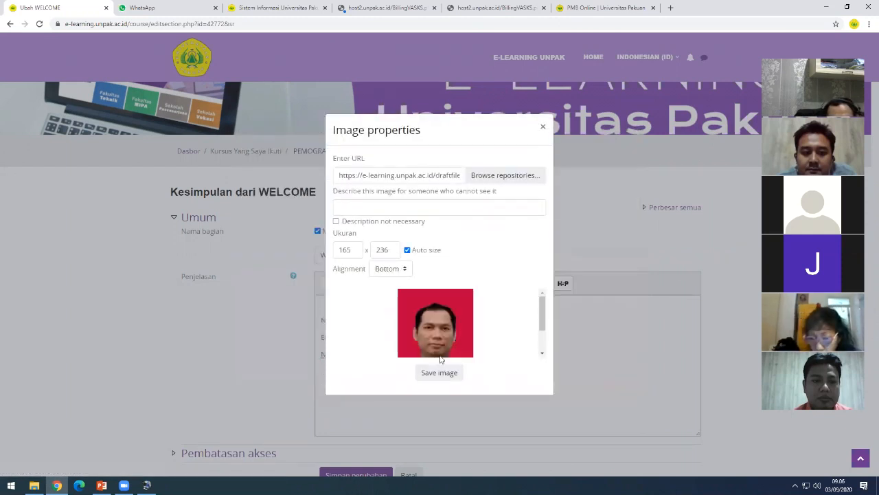
- Give the photo alt text '-' and insert it above the contact lines
{"action": "left_click", "coordinate": [379, 206]}
{"action": "type", "text": "-"}
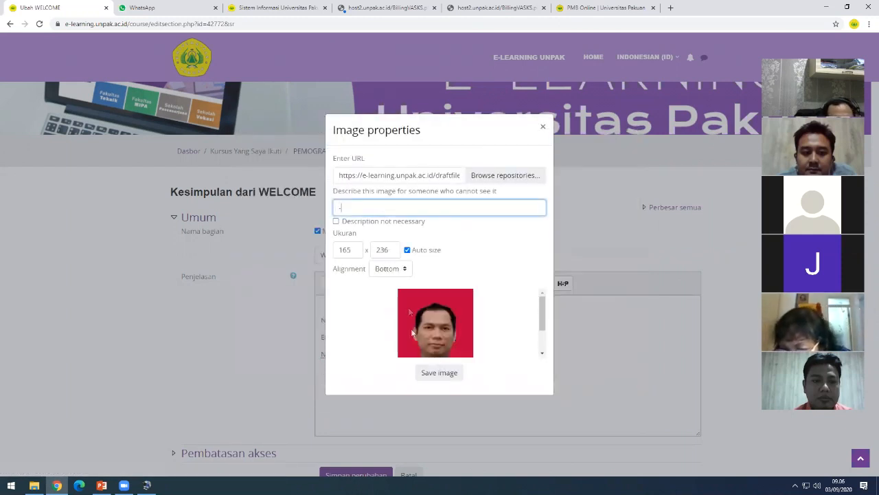
{"action": "left_click", "coordinate": [428, 372]}
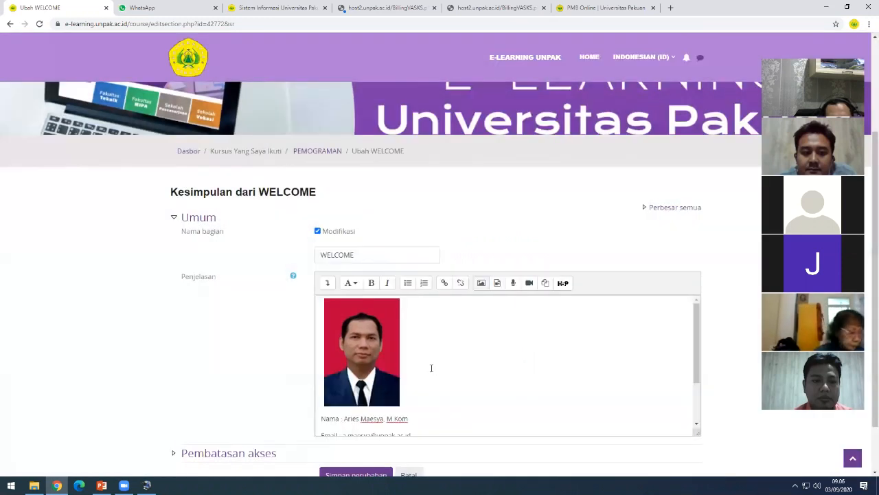
{"action": "left_click", "coordinate": [373, 358]}
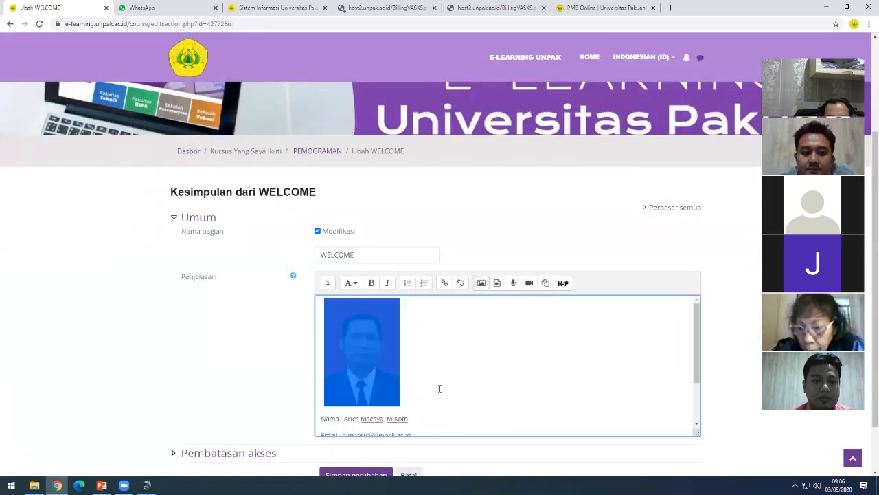
{"action": "scroll", "coordinate": [440, 388], "scroll_direction": "down", "scroll_amount": 2}
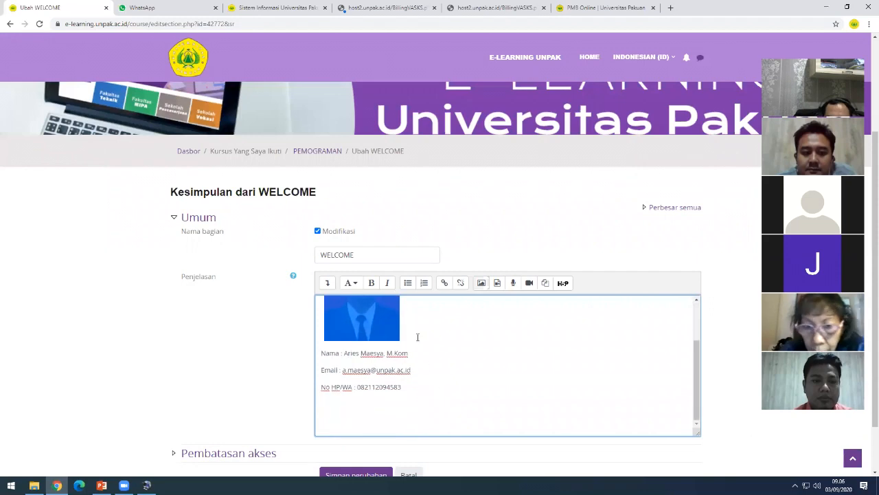
- Deselect the photo and save the WELCOME section with Simpan perubahan
{"action": "left_click", "coordinate": [530, 311]}
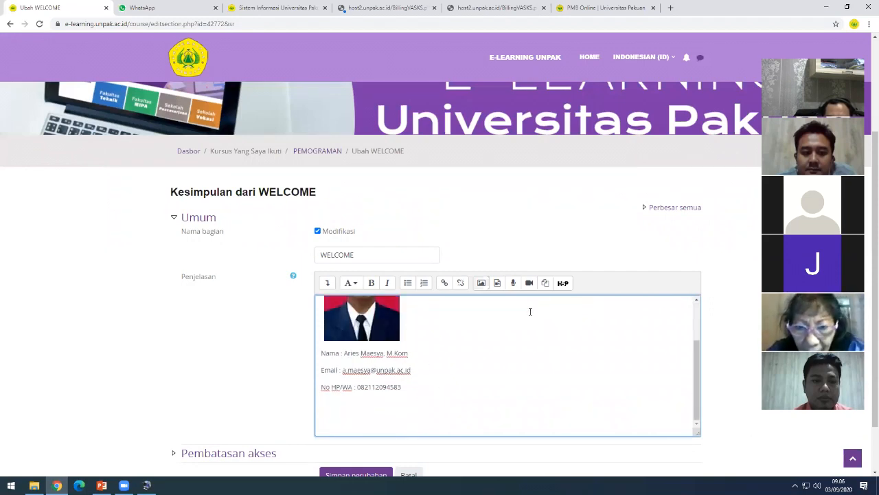
{"action": "scroll", "coordinate": [357, 416], "scroll_direction": "down", "scroll_amount": 1}
{"action": "left_click", "coordinate": [357, 414]}
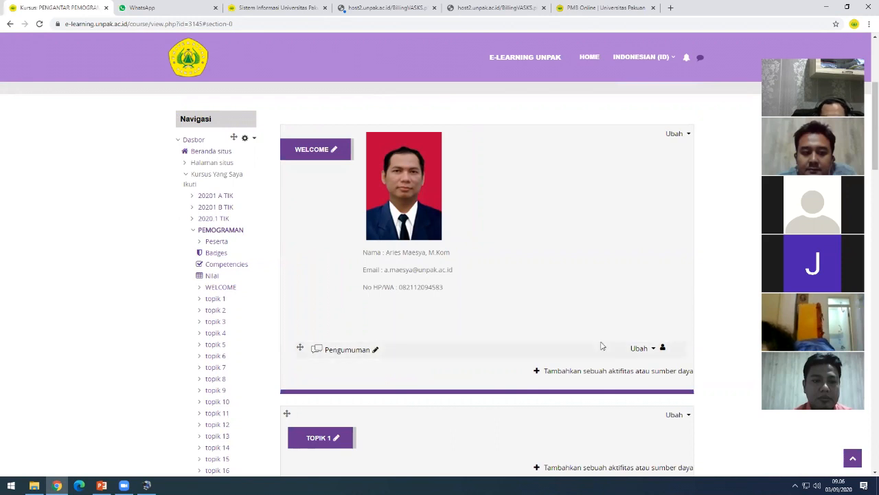
- Delete the Pengumuman forum via Ubah > Hapus, confirming with Ya
{"action": "left_click", "coordinate": [638, 349]}
{"action": "left_click", "coordinate": [558, 314]}
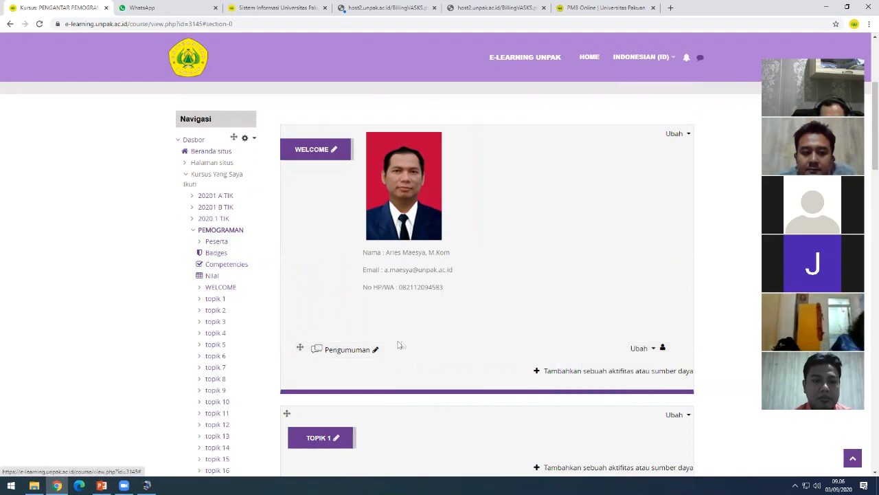
{"action": "left_click", "coordinate": [645, 350]}
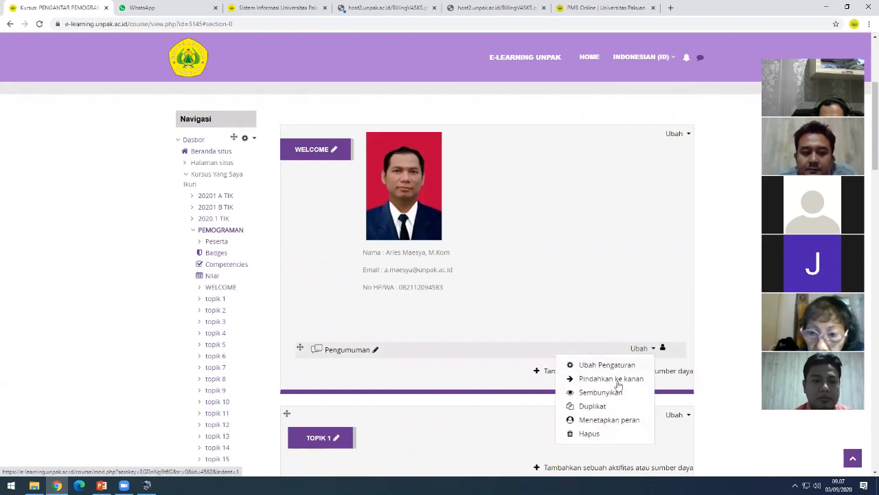
{"action": "left_click", "coordinate": [596, 435]}
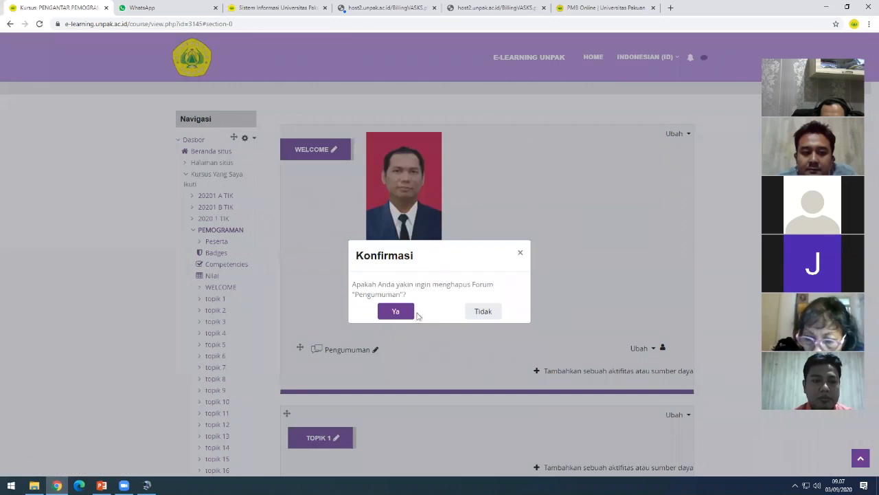
{"action": "left_click", "coordinate": [395, 313]}
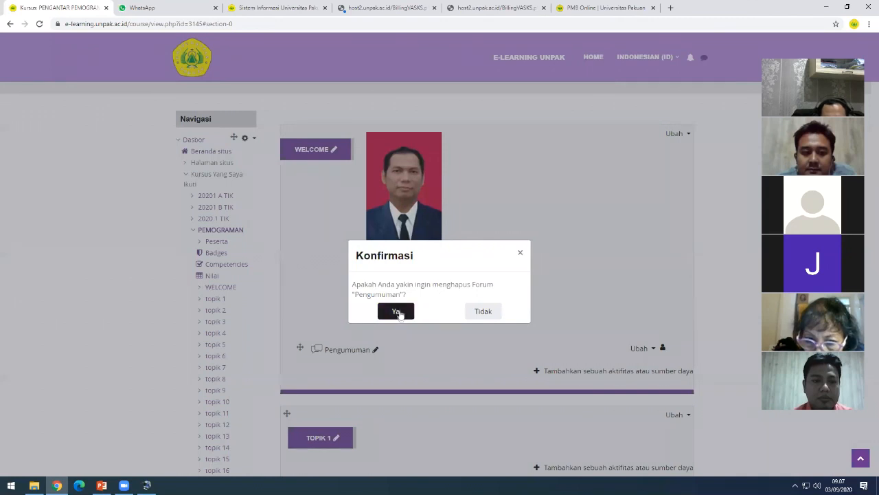
{"action": "left_click", "coordinate": [397, 312]}
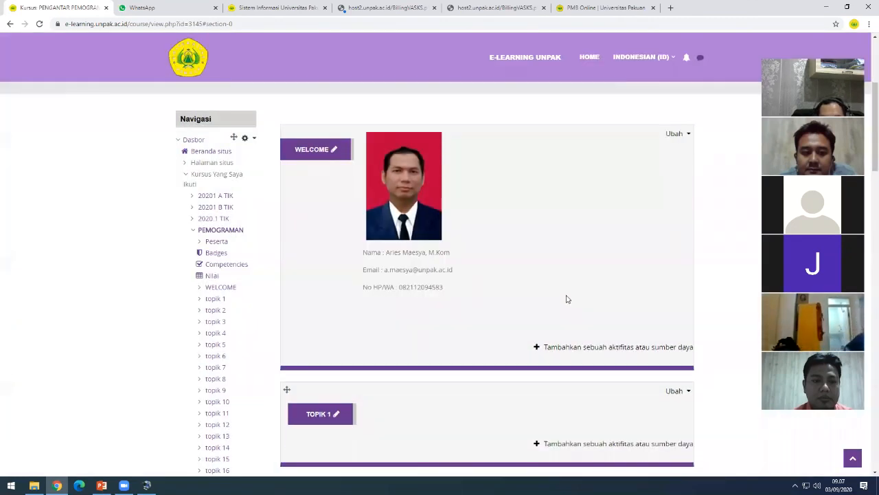
{"action": "scroll", "coordinate": [566, 296], "scroll_direction": "down", "scroll_amount": 2}
{"action": "scroll", "coordinate": [454, 323], "scroll_direction": "up", "scroll_amount": 3}
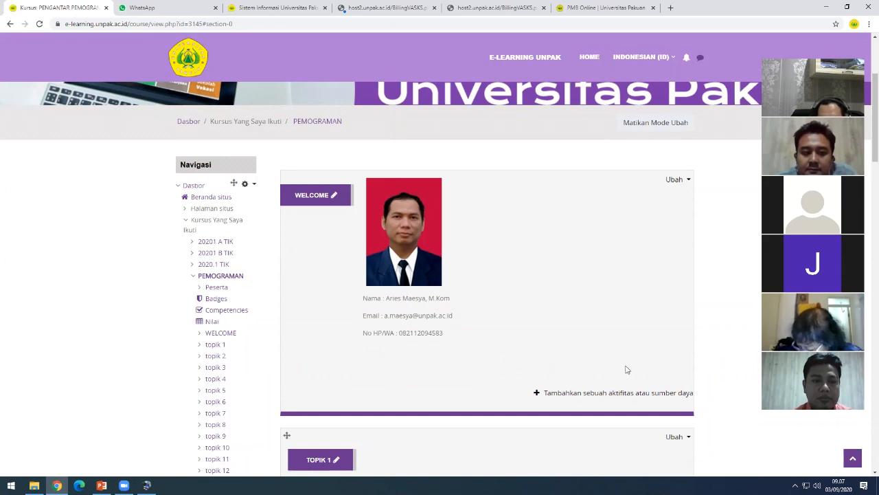
{"action": "scroll", "coordinate": [626, 369], "scroll_direction": "down", "scroll_amount": 1}
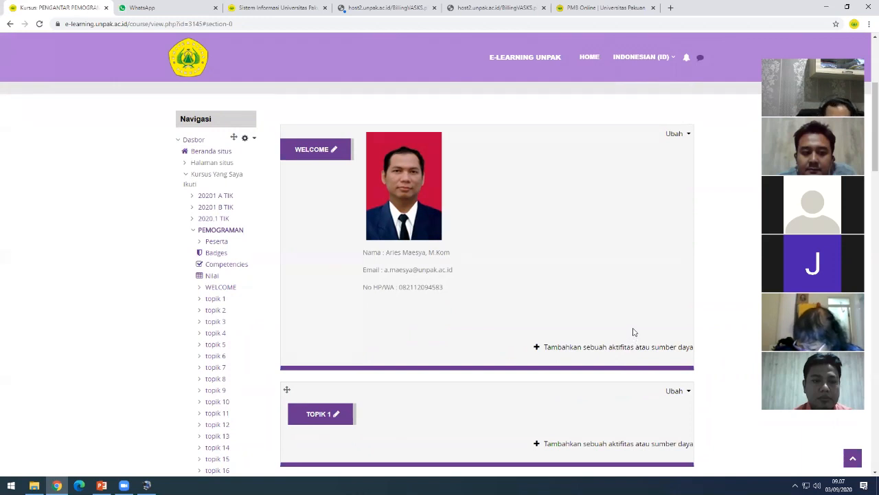
- From the WELCOME section's add-activity dialog, choose the File resource under SUMBER and add it
{"action": "left_click", "coordinate": [557, 349]}
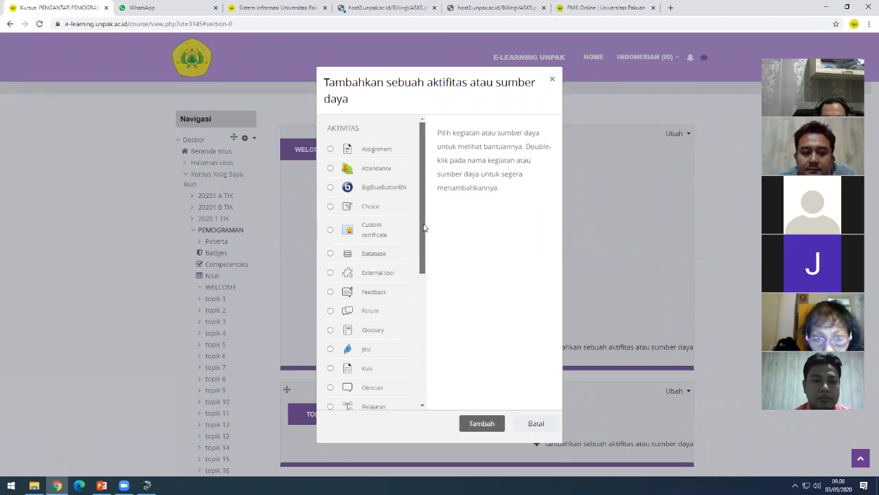
{"action": "left_click_drag", "start_coordinate": [424, 227], "coordinate": [428, 205]}
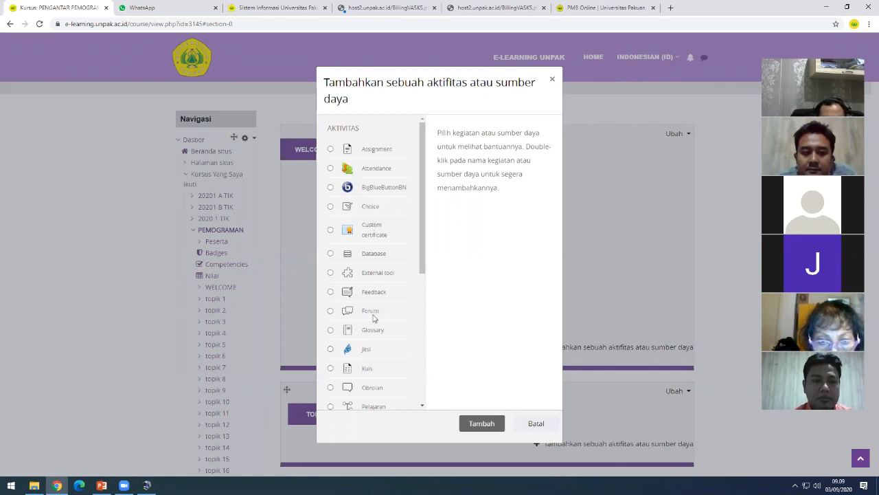
{"action": "scroll", "coordinate": [377, 344], "scroll_direction": "down", "scroll_amount": 1}
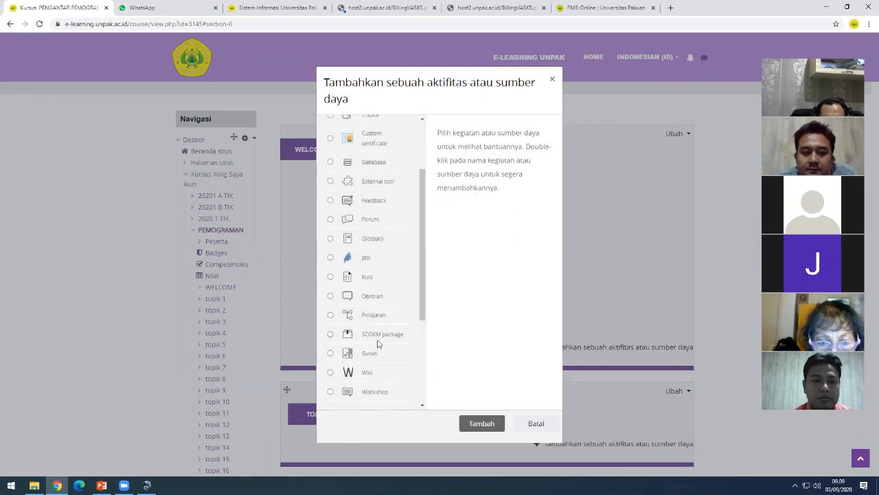
{"action": "scroll", "coordinate": [379, 340], "scroll_direction": "up", "scroll_amount": 3}
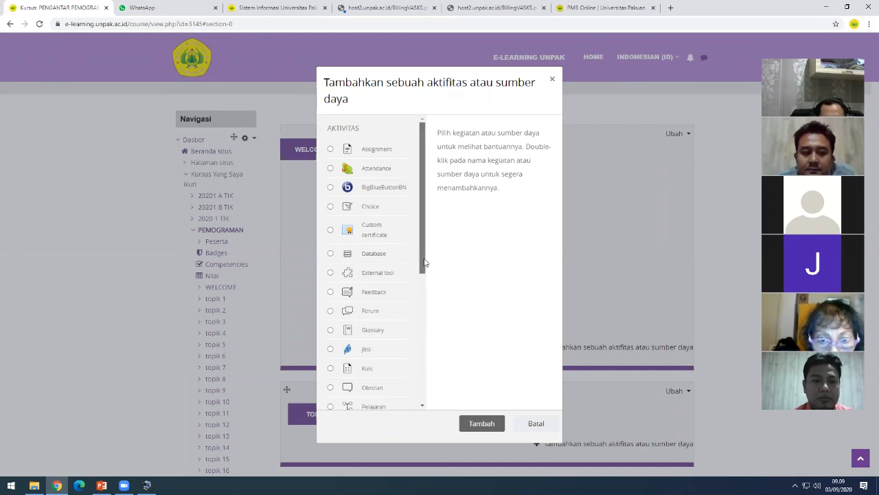
{"action": "left_click_drag", "start_coordinate": [425, 265], "coordinate": [419, 396]}
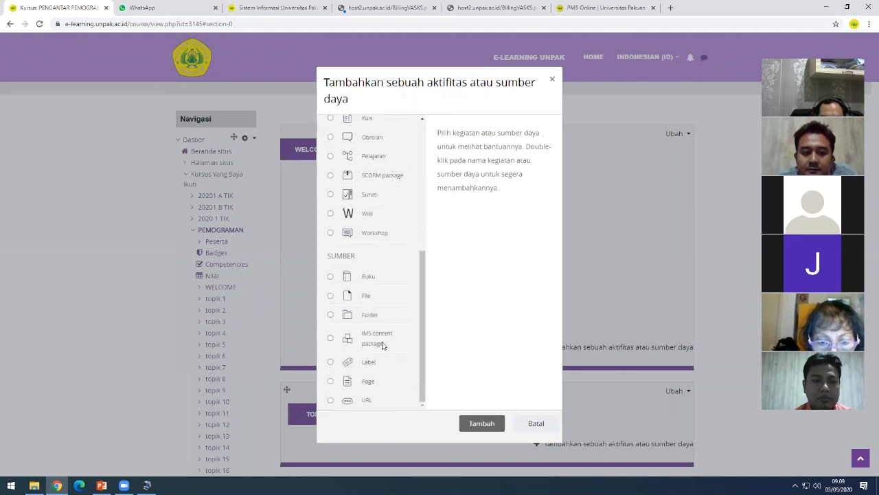
{"action": "left_click_drag", "start_coordinate": [328, 257], "coordinate": [360, 257]}
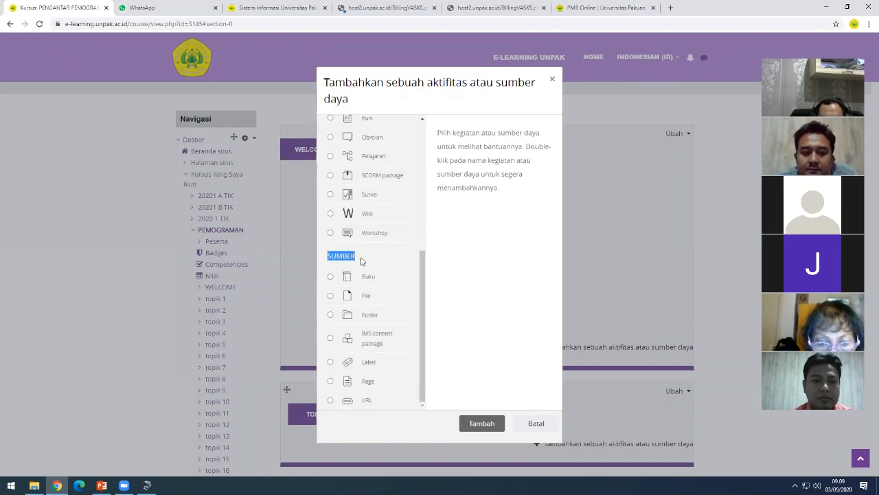
{"action": "left_click", "coordinate": [330, 296]}
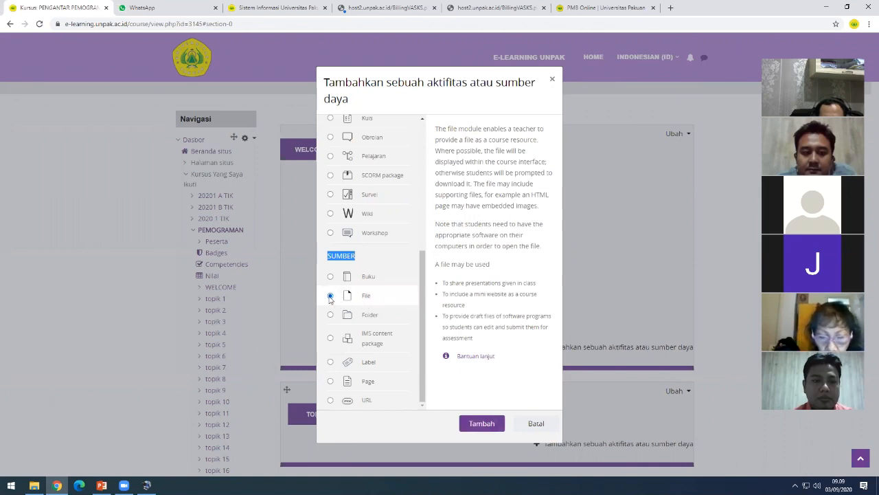
{"action": "left_click", "coordinate": [488, 424]}
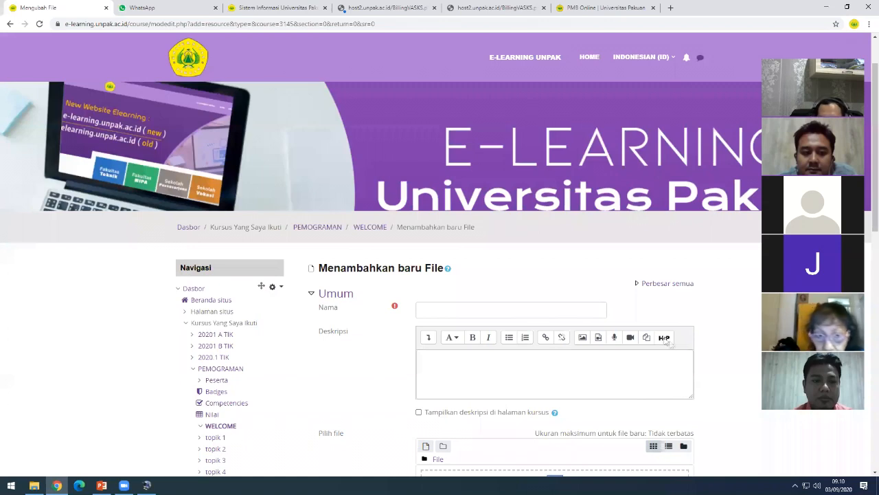
- Enter 'RPS Web Programming' as the File resource's name
{"action": "scroll", "coordinate": [693, 357], "scroll_direction": "down", "scroll_amount": 1}
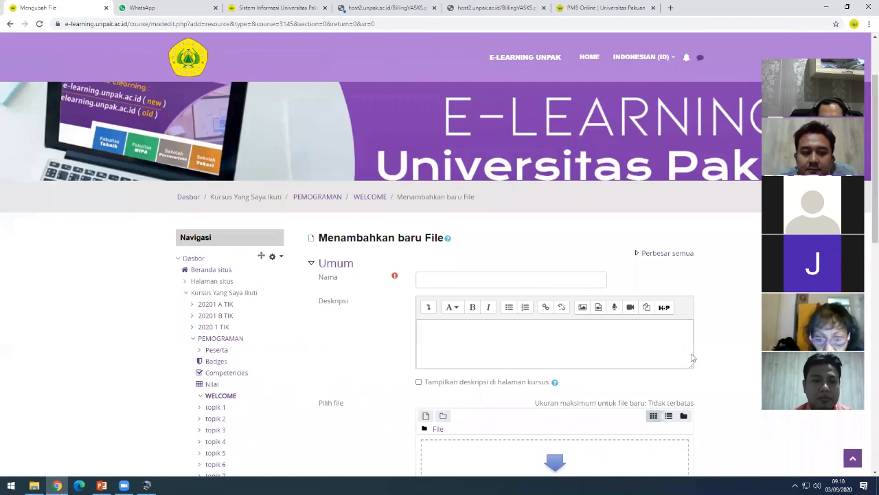
{"action": "left_click", "coordinate": [435, 279]}
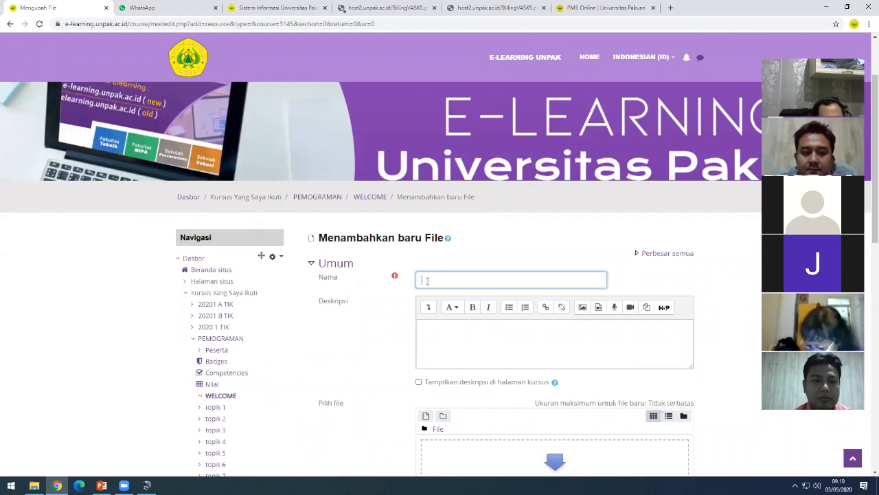
{"action": "type", "text": "r"}
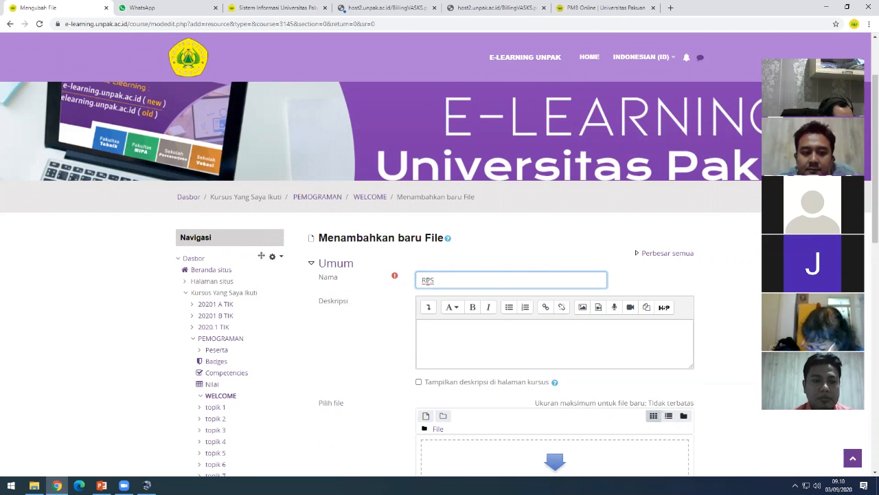
{"action": "type", "text": "PS Web Programming"}
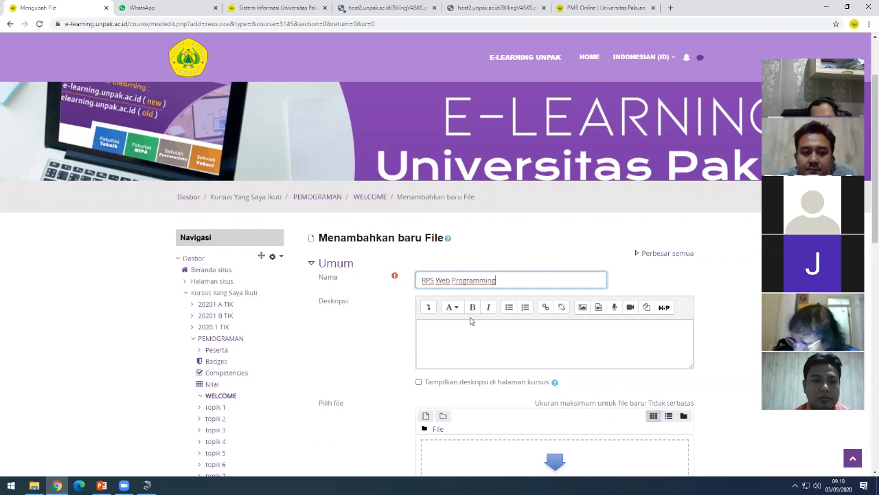
- Write a Web Programming course description, fix 'ini', and enable showing it on the course page
{"action": "left_click", "coordinate": [453, 332]}
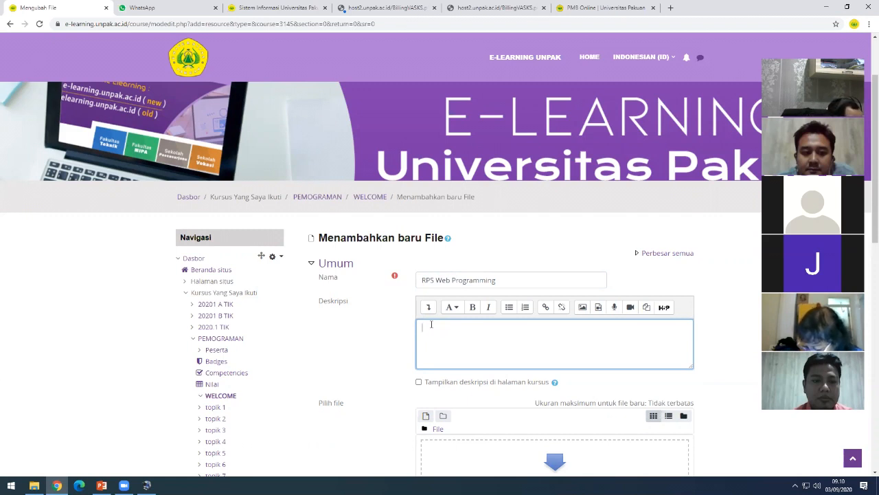
{"action": "type", "text": "al"}
{"action": "key", "text": "BackSpace"}
{"action": "key", "text": "BackSpace"}
{"action": "key", "text": "BackSpace"}
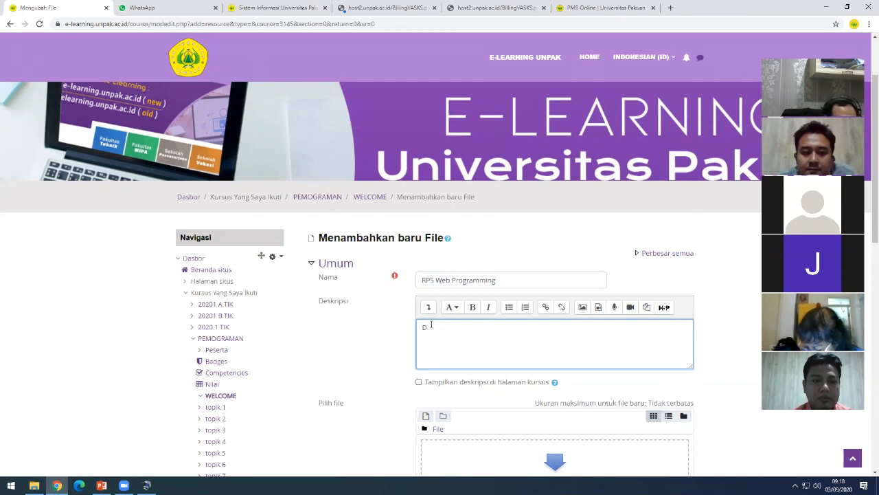
{"action": "type", "text": "Matakuliah"}
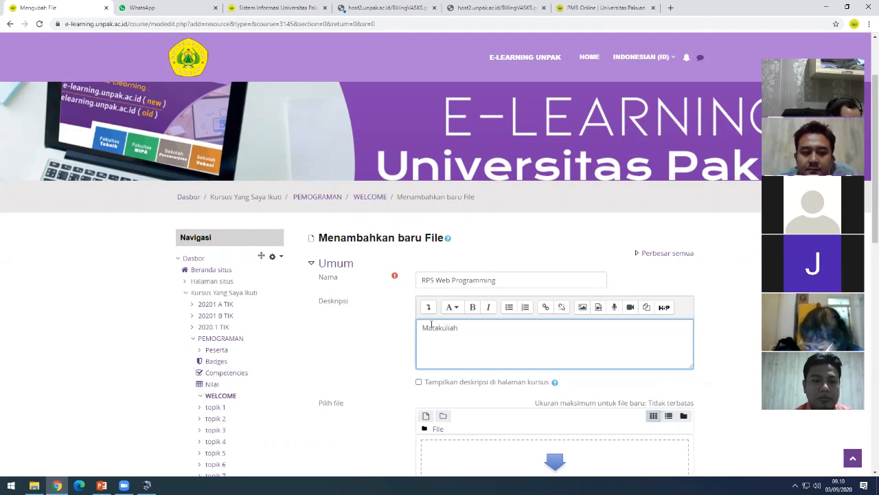
{"action": "type", "text": " Web Progamming inin "}
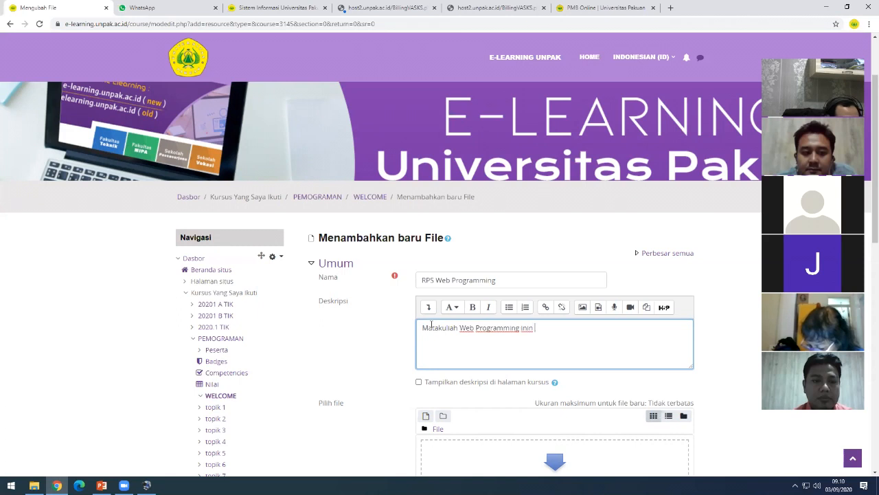
{"action": "type", "text": " menjelaskan"}
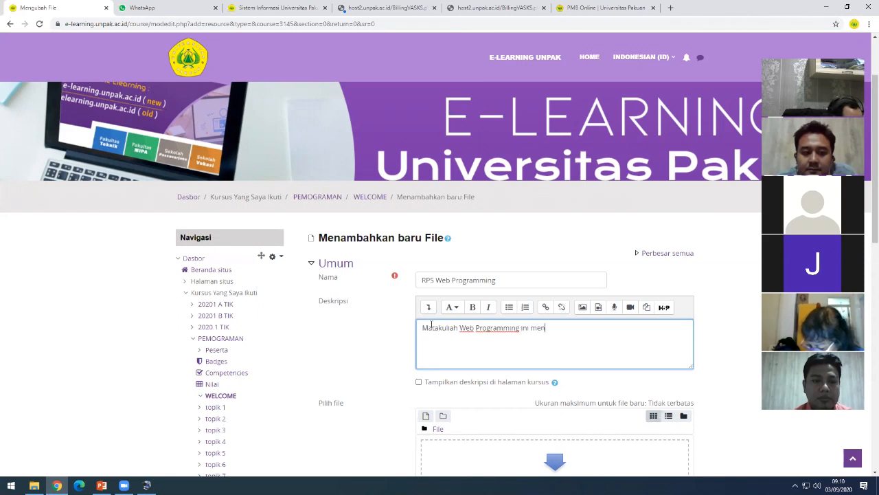
{"action": "type", "text": " ma"}
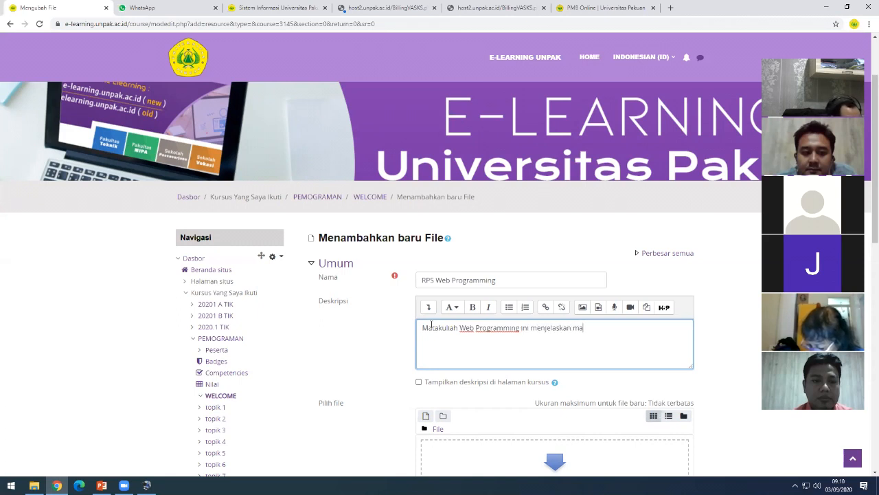
{"action": "type", "text": "teri materi..............."}
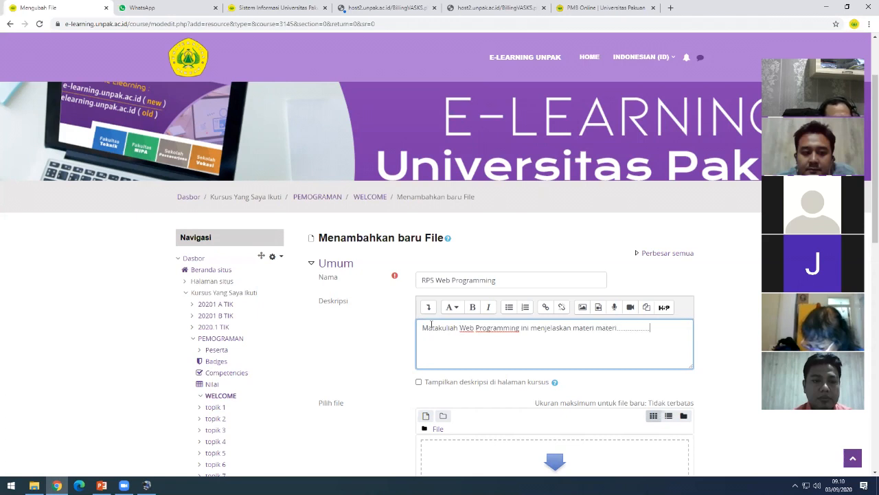
{"action": "type", "text": ".................."}
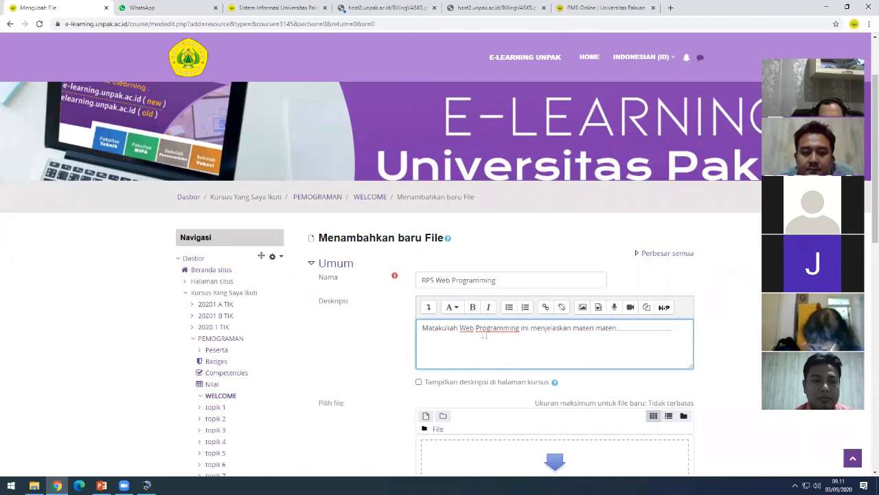
{"action": "left_click_drag", "start_coordinate": [449, 331], "coordinate": [495, 333]}
{"action": "left_click", "coordinate": [527, 331]}
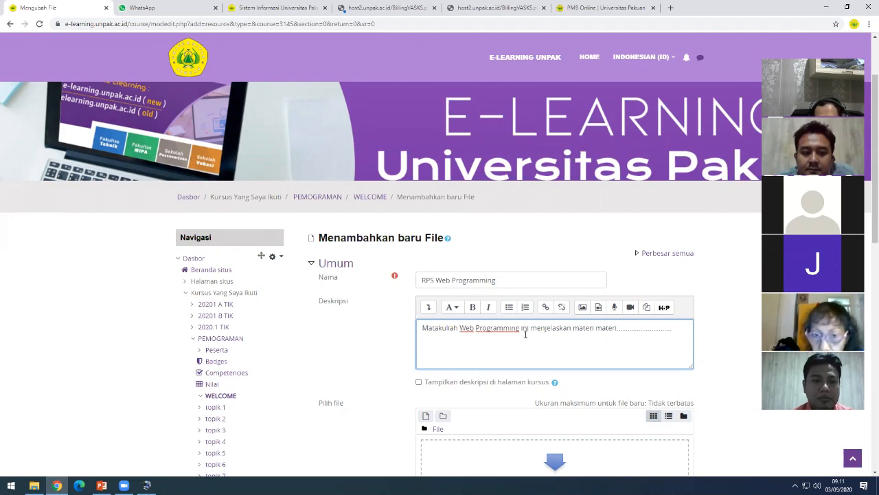
{"action": "left_click", "coordinate": [384, 356]}
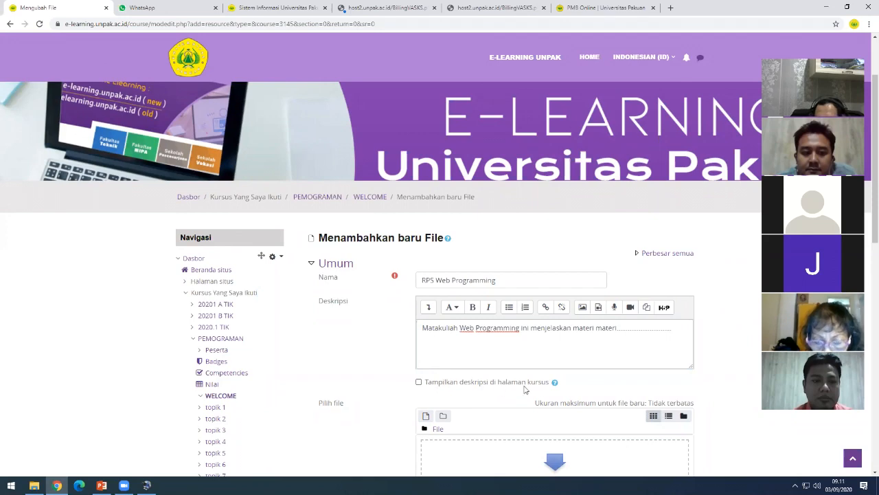
{"action": "left_click", "coordinate": [418, 382]}
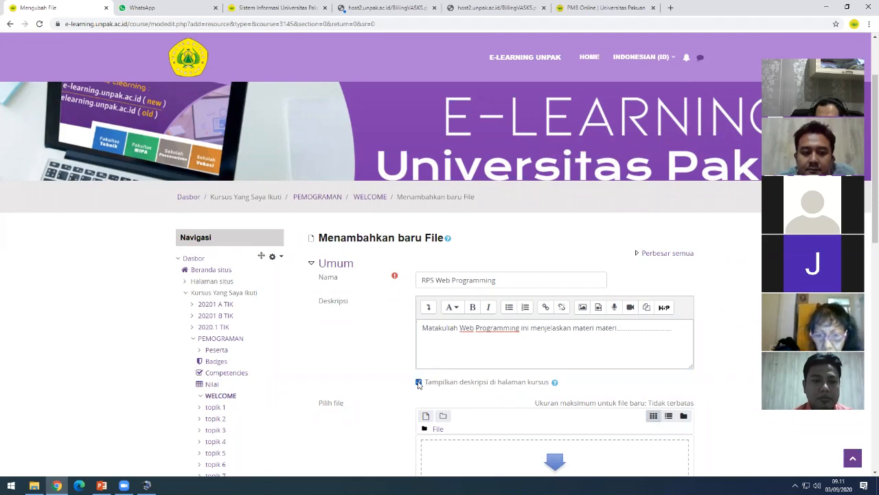
{"action": "scroll", "coordinate": [376, 380], "scroll_direction": "down", "scroll_amount": 2}
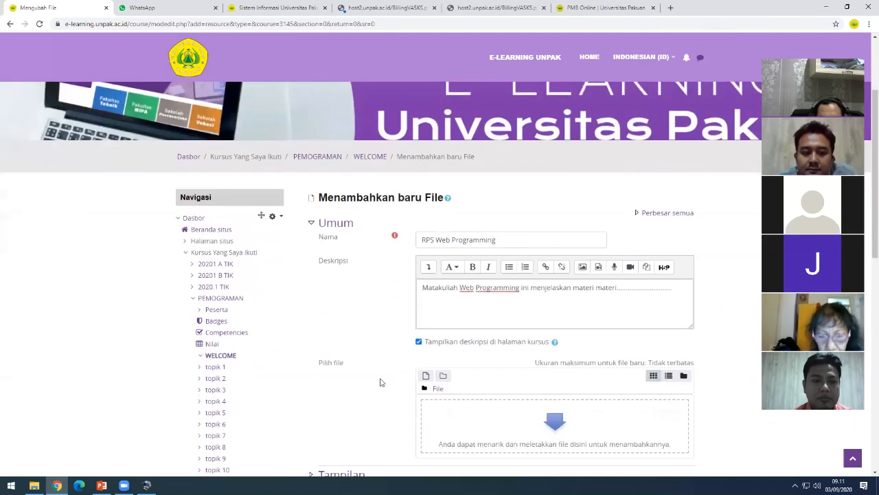
{"action": "scroll", "coordinate": [358, 310], "scroll_direction": "down", "scroll_amount": 1}
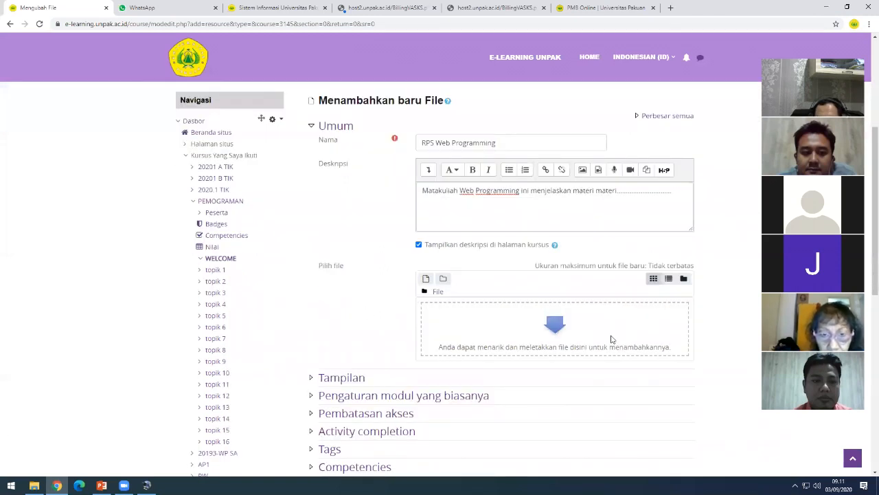
- Upload the SK Skema Cicilan Biaya PDF to the resource, saved as 'rps web'
{"action": "left_click", "coordinate": [426, 281]}
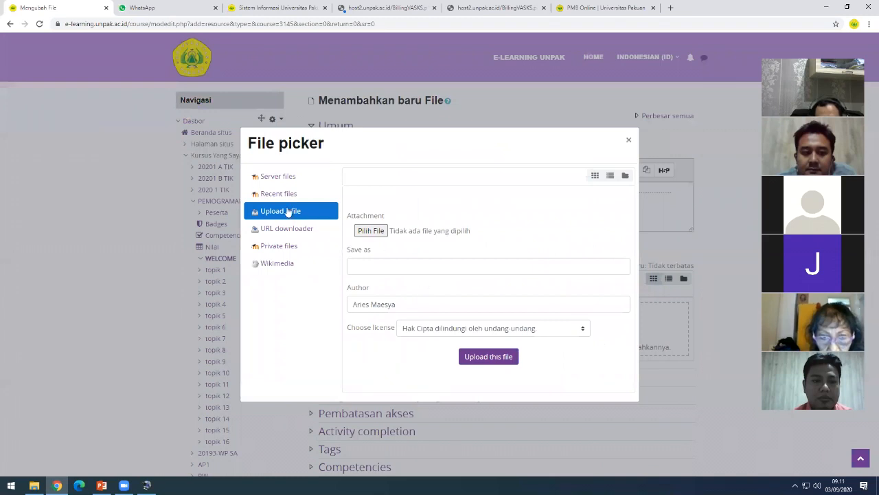
{"action": "left_click", "coordinate": [378, 236]}
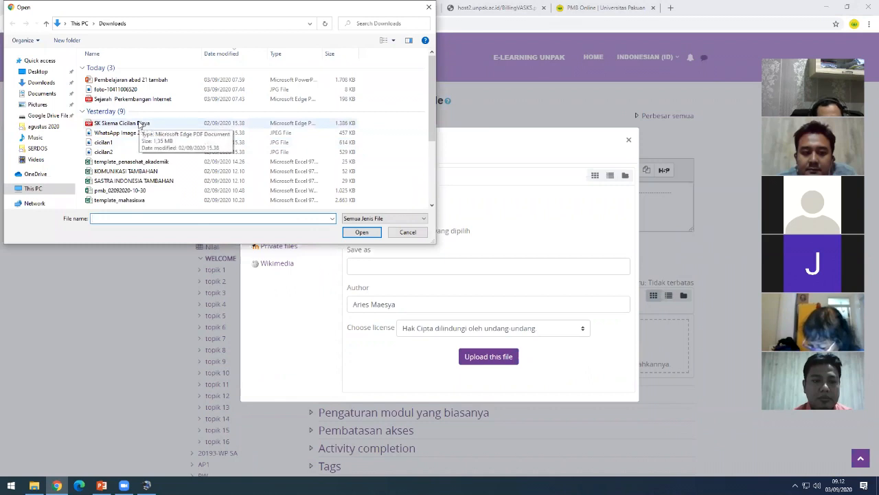
{"action": "left_click", "coordinate": [139, 123]}
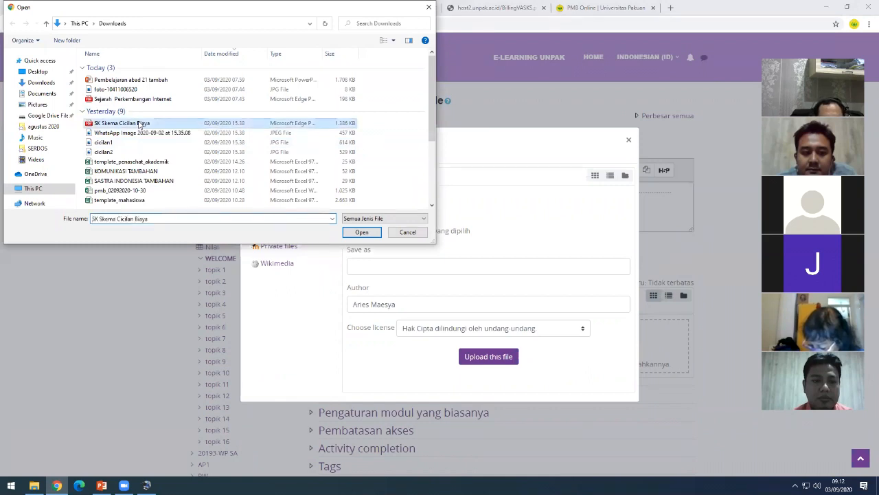
{"action": "left_click", "coordinate": [362, 232]}
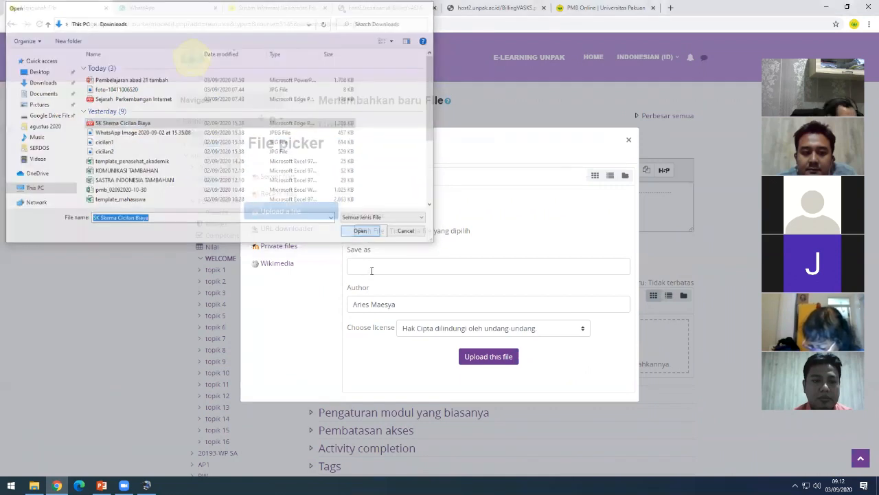
{"action": "left_click", "coordinate": [371, 267]}
{"action": "type", "text": "rps w"}
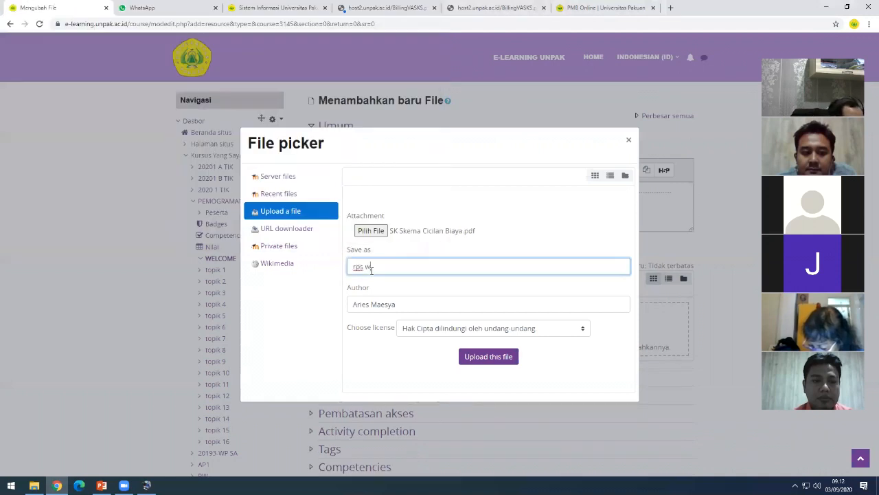
{"action": "type", "text": "eb"}
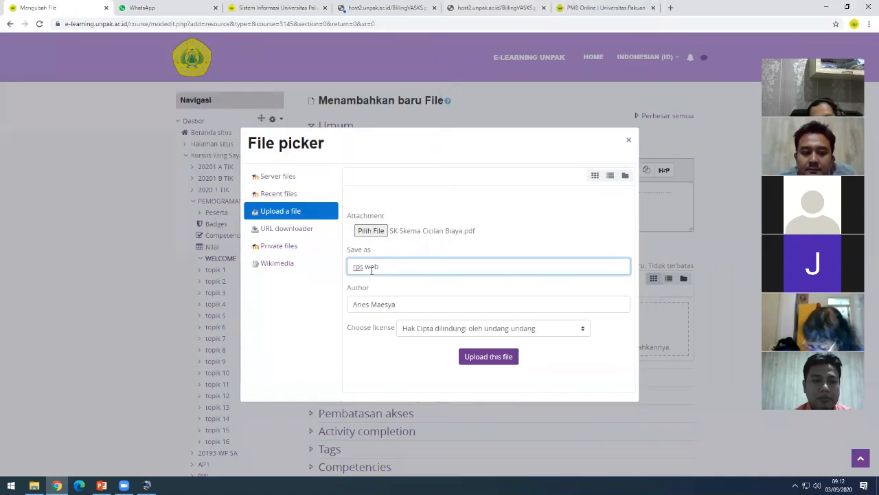
{"action": "left_click", "coordinate": [500, 364]}
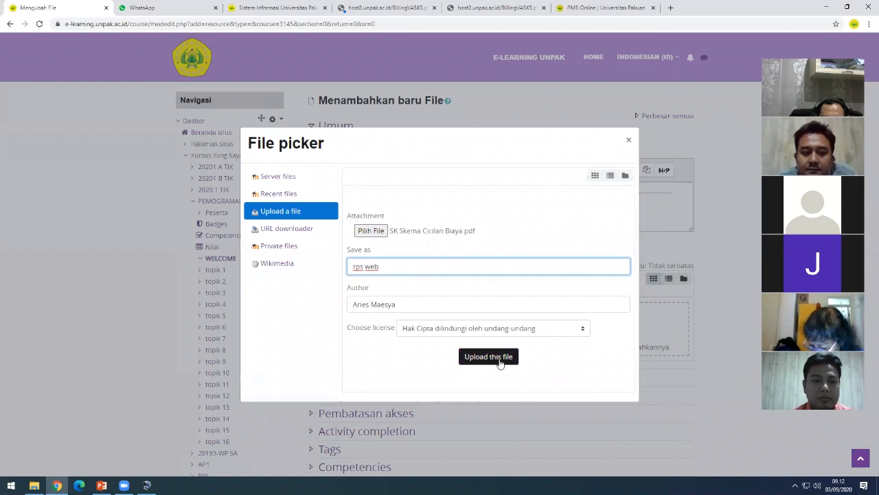
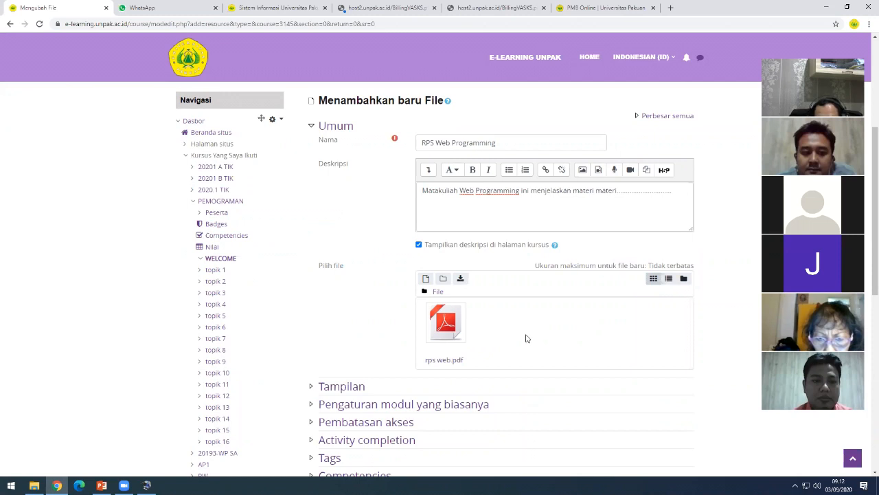
- Delete rps web.pdf from the resource's file area and confirm the removal
{"action": "left_click", "coordinate": [450, 332]}
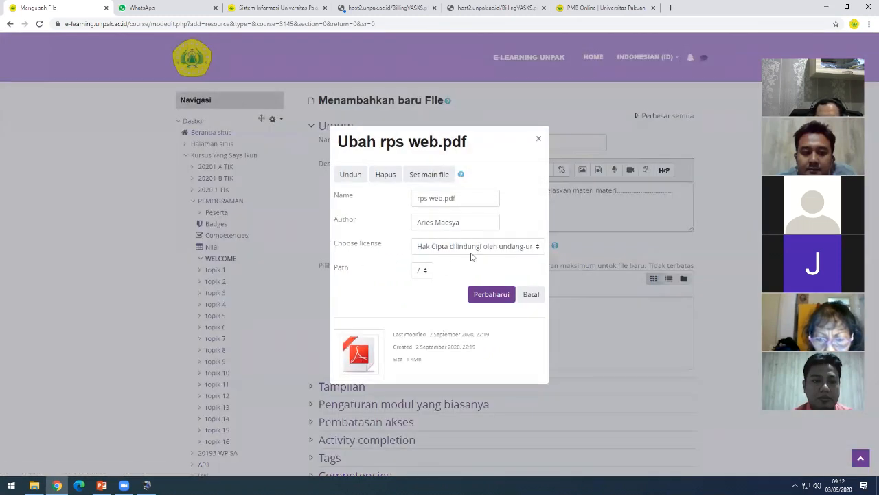
{"action": "left_click", "coordinate": [386, 175]}
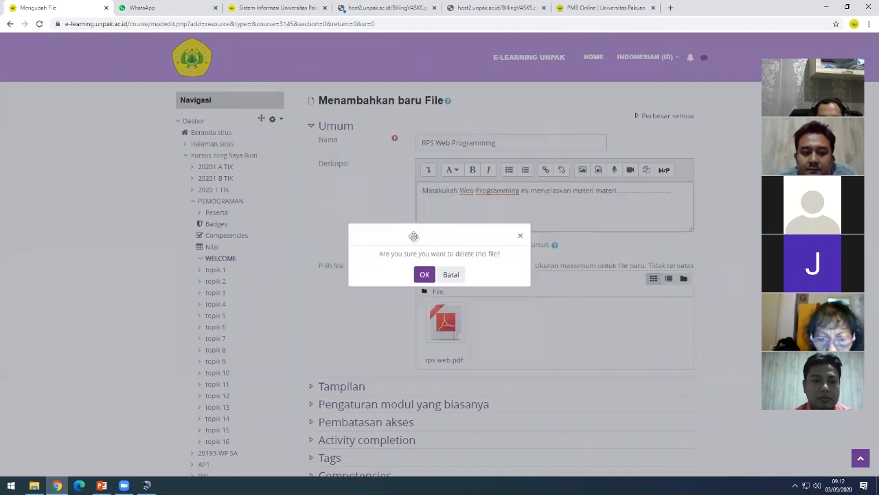
{"action": "left_click", "coordinate": [424, 275]}
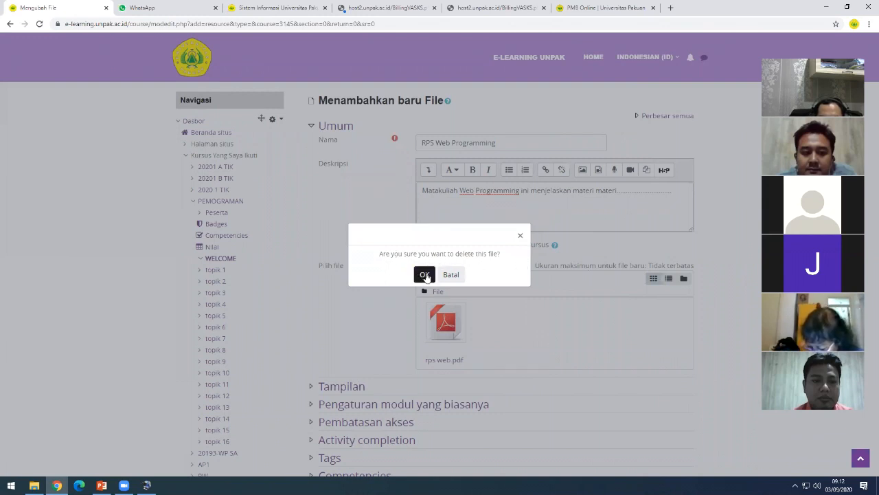
{"action": "left_click", "coordinate": [425, 274]}
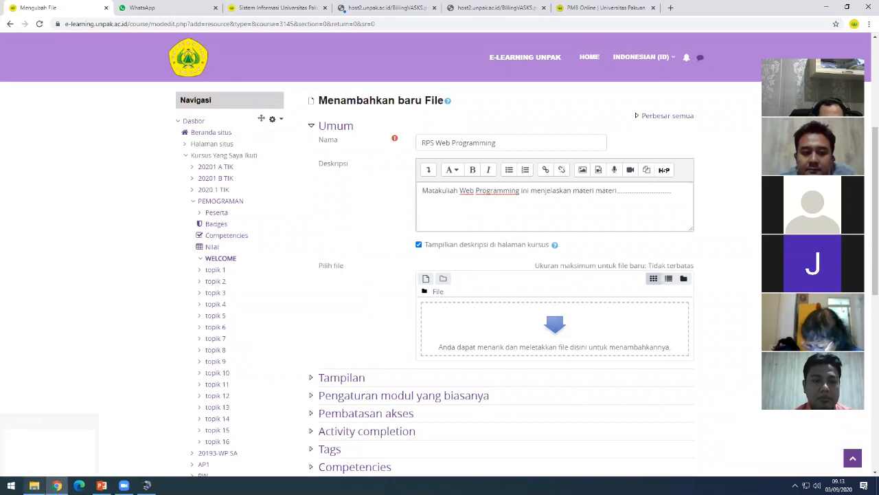
- Drag the SK Skema Cicilan Biaya PDF from Downloads into the Moodle file drop area
{"action": "mouse_move", "coordinate": [34, 485]}
{"action": "left_click", "coordinate": [49, 447]}
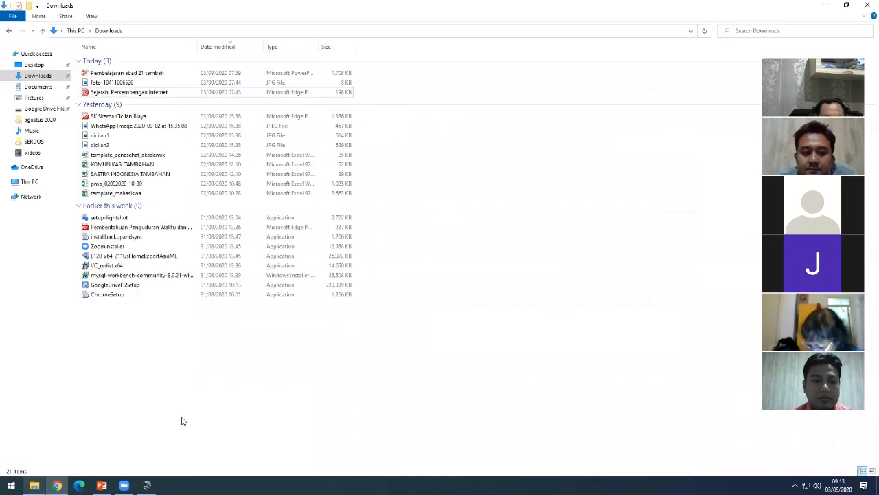
{"action": "left_click", "coordinate": [164, 154]}
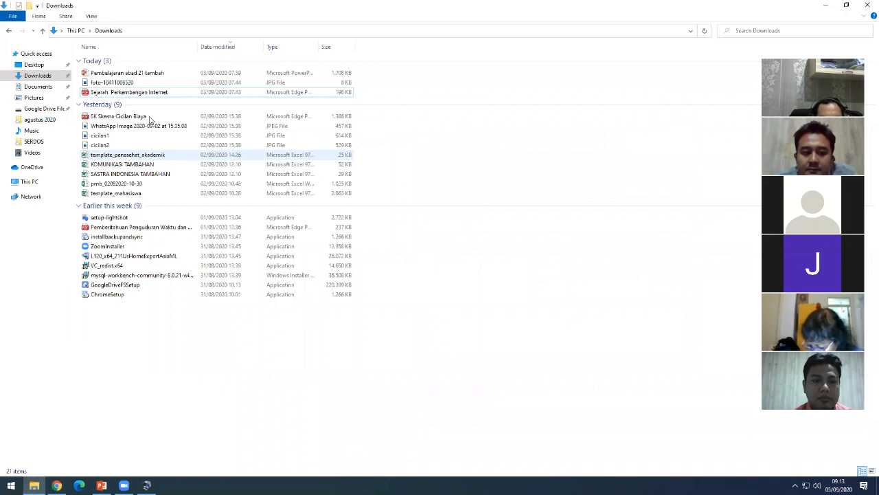
{"action": "left_click", "coordinate": [141, 120]}
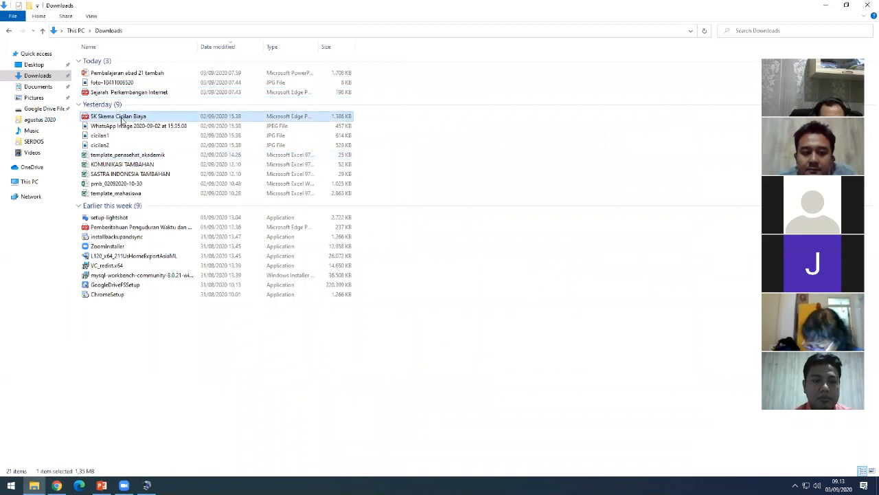
{"action": "left_click_drag", "start_coordinate": [121, 118], "coordinate": [555, 347]}
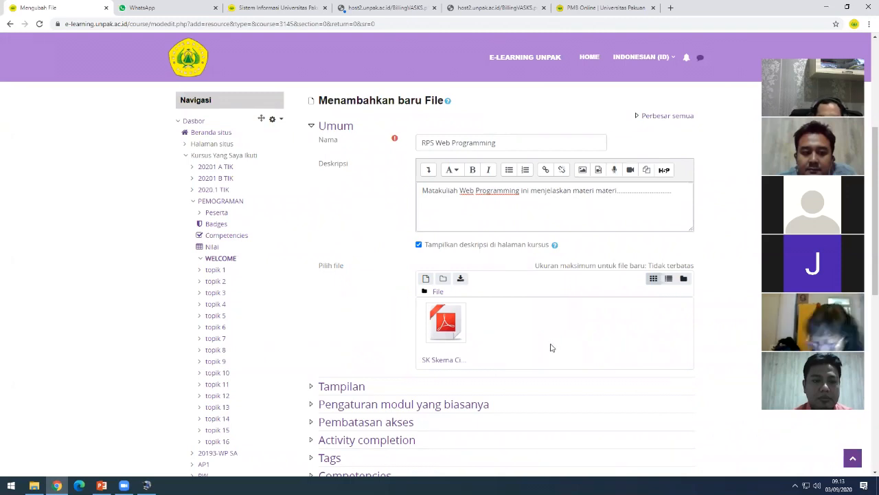
- Save the RPS Web Programming resource with 'Simpan dan kembali ke kursus'
{"action": "scroll", "coordinate": [546, 375], "scroll_direction": "down", "scroll_amount": 1}
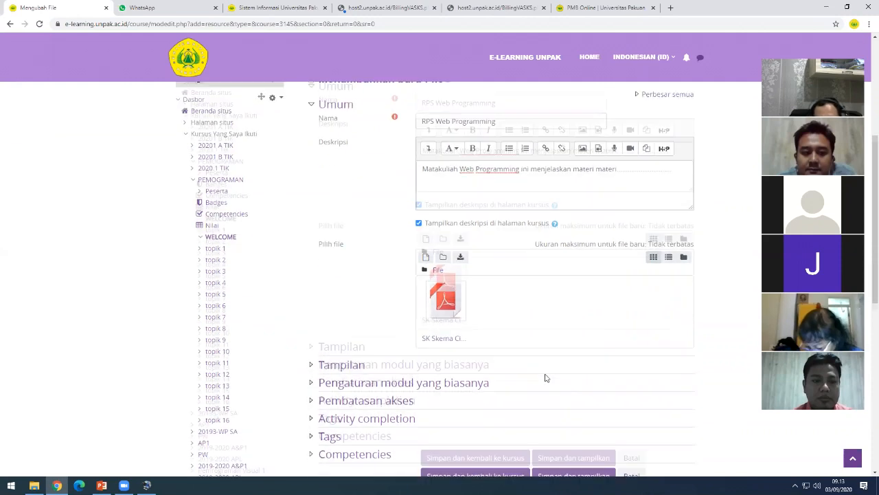
{"action": "scroll", "coordinate": [442, 235], "scroll_direction": "up", "scroll_amount": 1}
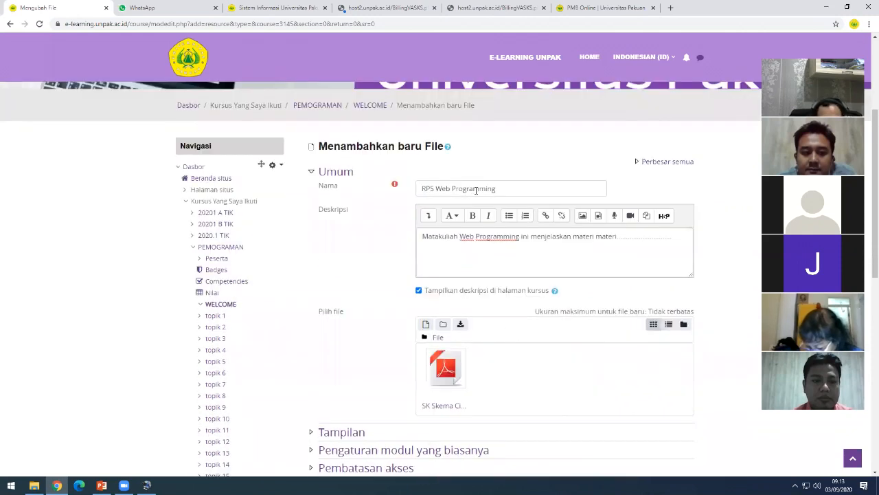
{"action": "left_click", "coordinate": [500, 236]}
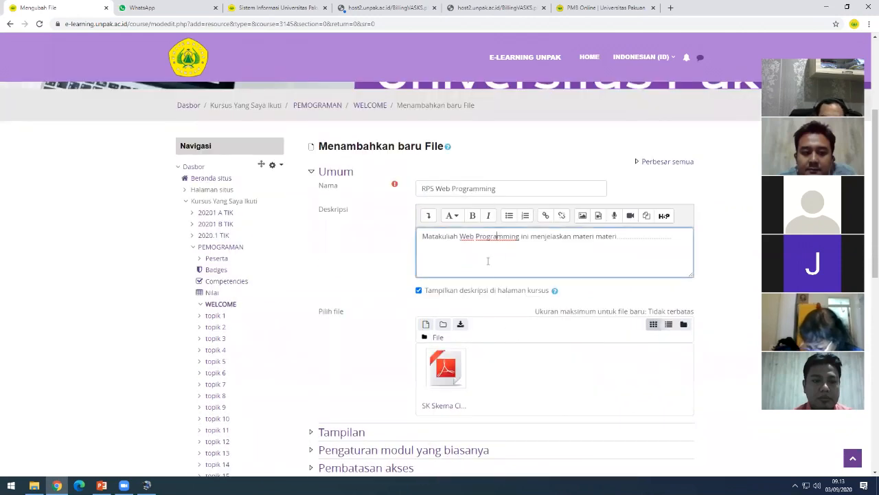
{"action": "scroll", "coordinate": [488, 274], "scroll_direction": "down", "scroll_amount": 1}
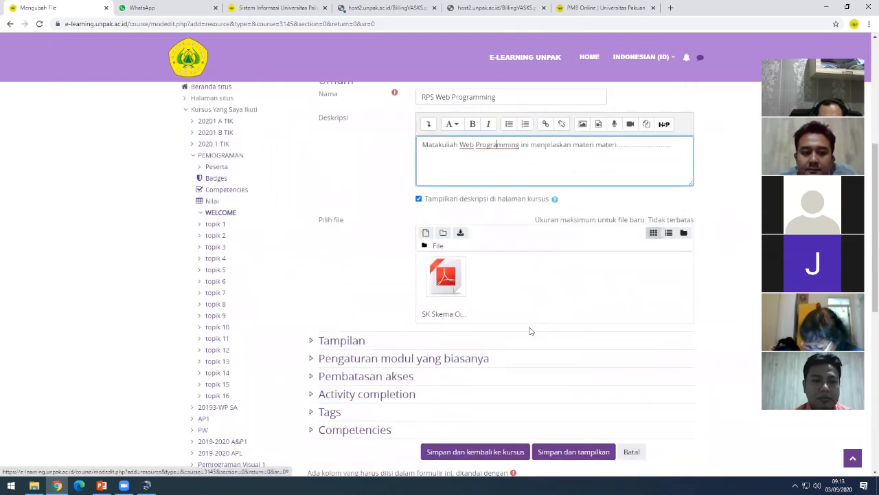
{"action": "scroll", "coordinate": [506, 359], "scroll_direction": "down", "scroll_amount": 1}
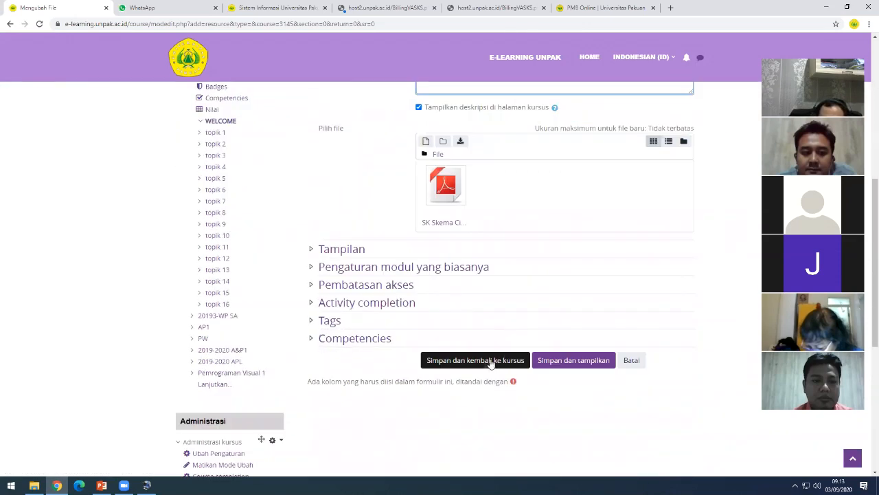
{"action": "left_click", "coordinate": [447, 364]}
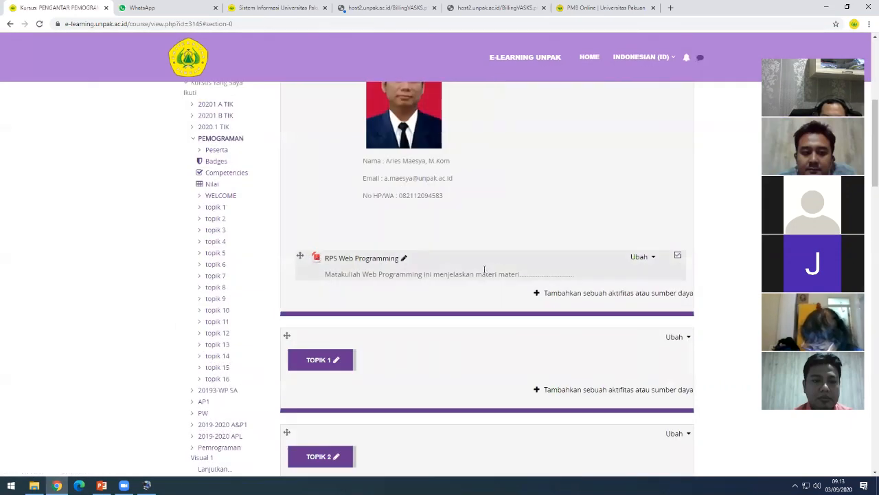
{"action": "scroll", "coordinate": [485, 272], "scroll_direction": "down", "scroll_amount": 1}
{"action": "scroll", "coordinate": [422, 249], "scroll_direction": "up", "scroll_amount": 2}
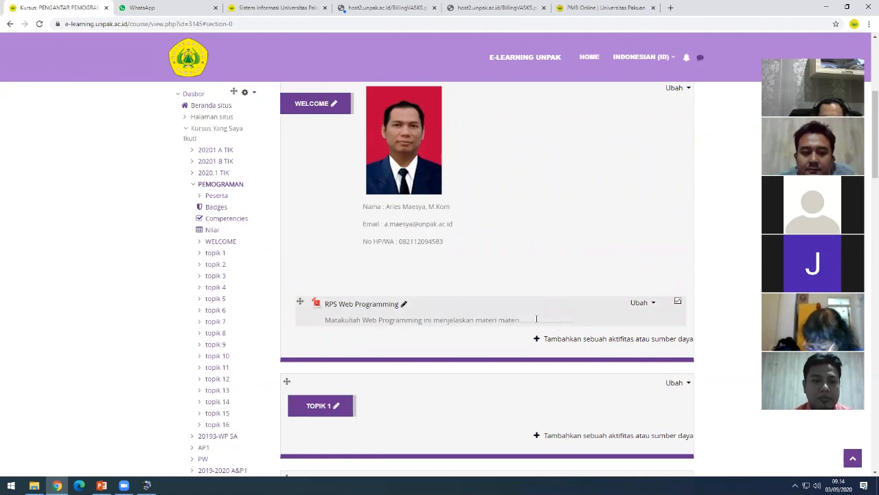
{"action": "left_click_drag", "start_coordinate": [379, 320], "coordinate": [413, 320]}
{"action": "left_click", "coordinate": [441, 320]}
{"action": "scroll", "coordinate": [448, 320], "scroll_direction": "down", "scroll_amount": 1}
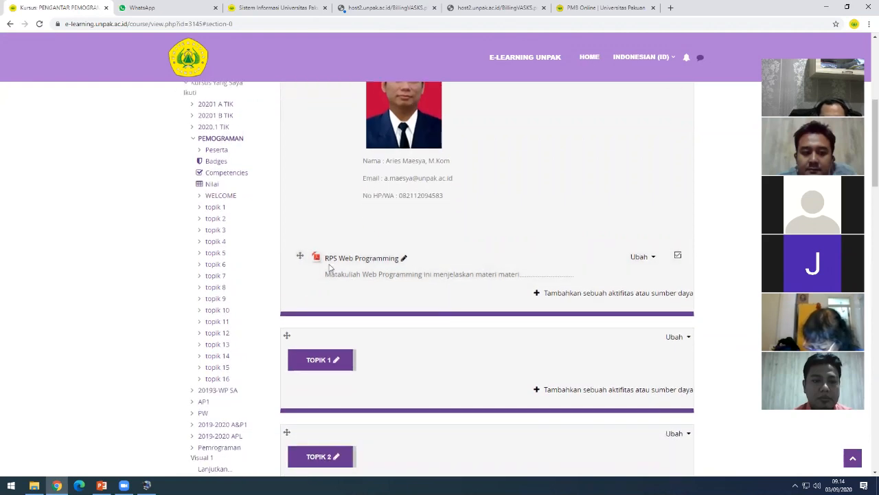
{"action": "scroll", "coordinate": [414, 270], "scroll_direction": "down", "scroll_amount": 3}
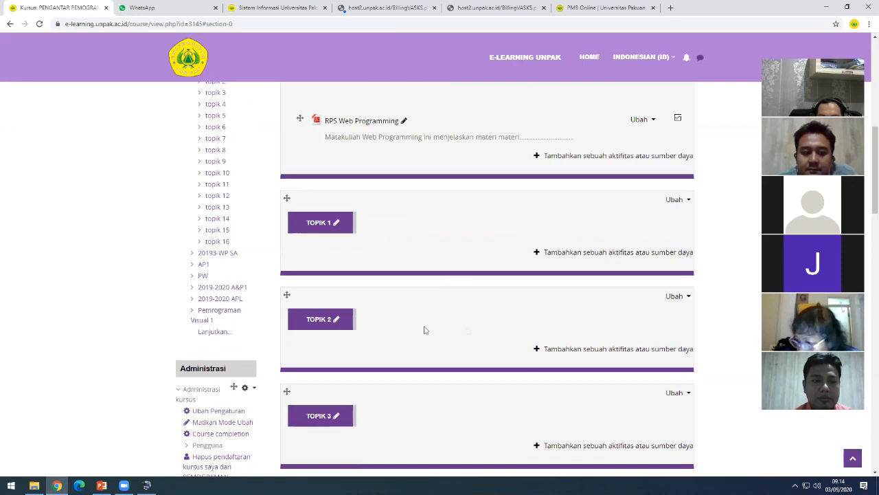
{"action": "scroll", "coordinate": [471, 165], "scroll_direction": "up", "scroll_amount": 4}
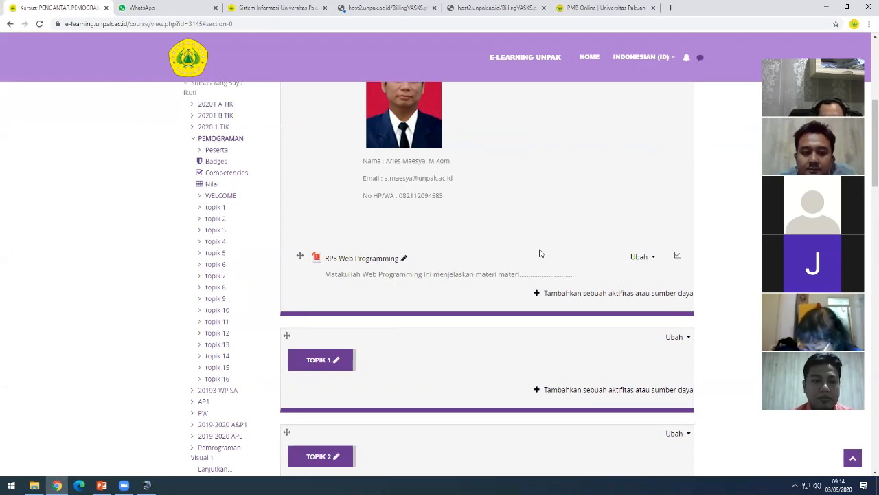
{"action": "scroll", "coordinate": [532, 265], "scroll_direction": "down", "scroll_amount": 2}
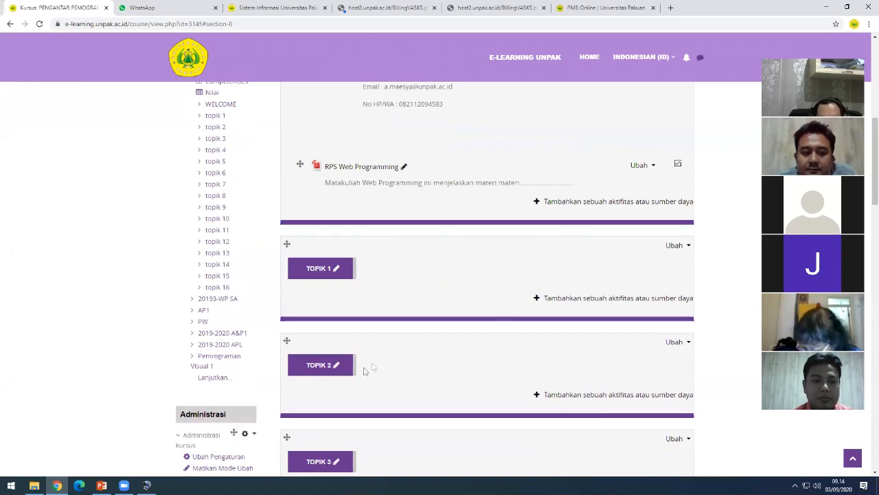
{"action": "scroll", "coordinate": [516, 391], "scroll_direction": "down", "scroll_amount": 3}
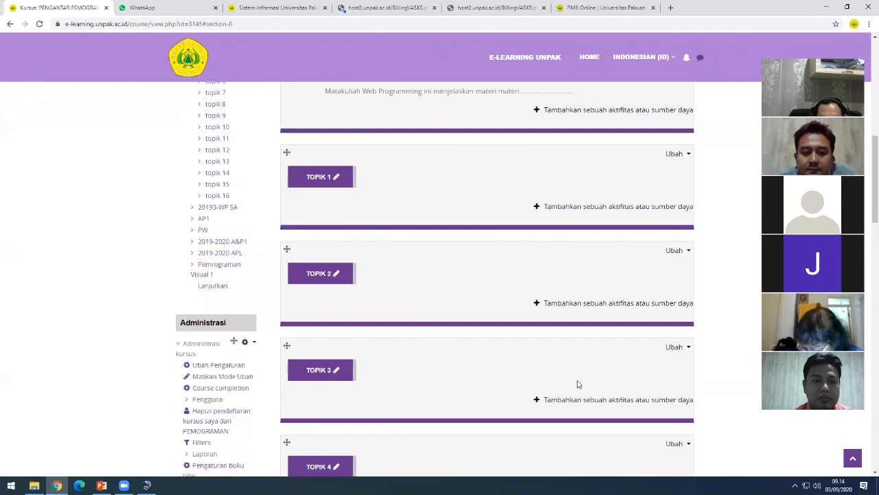
{"action": "scroll", "coordinate": [544, 399], "scroll_direction": "up", "scroll_amount": 1}
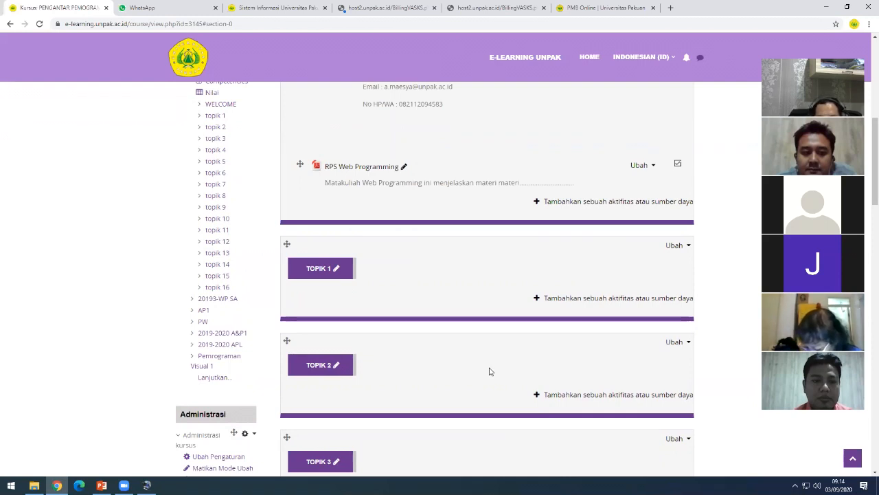
{"action": "scroll", "coordinate": [490, 371], "scroll_direction": "up", "scroll_amount": 1}
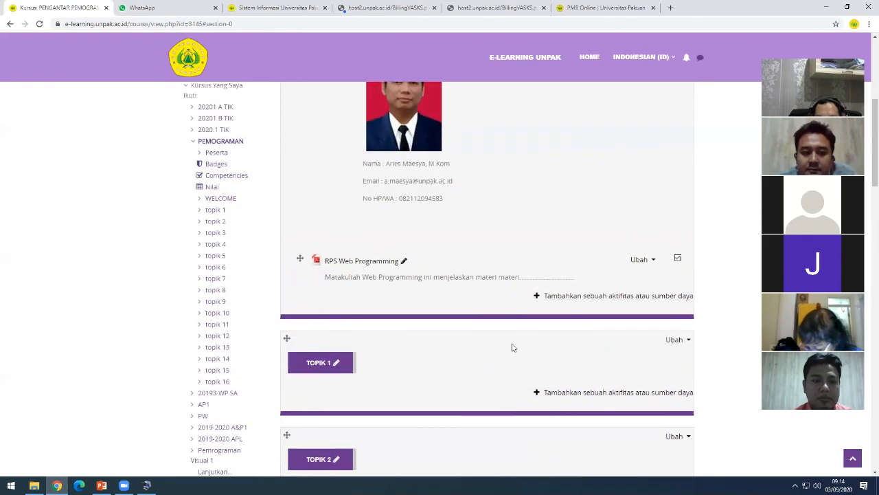
{"action": "scroll", "coordinate": [533, 319], "scroll_direction": "up", "scroll_amount": 1}
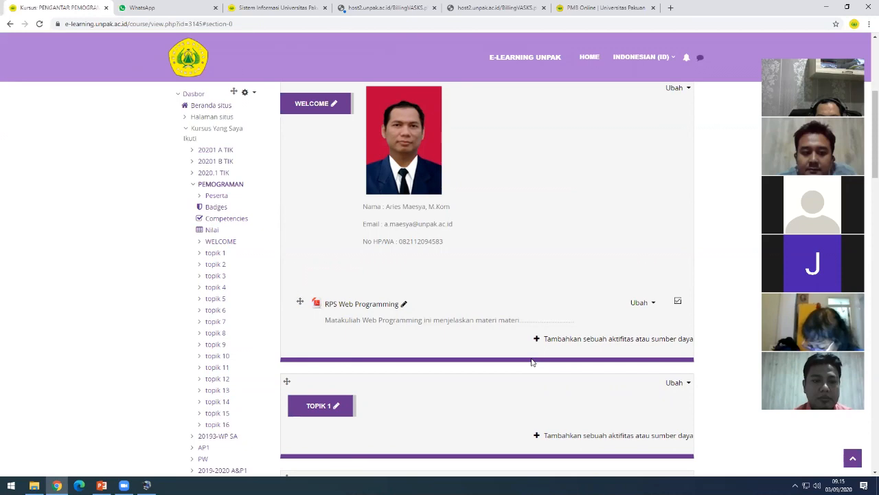
{"action": "scroll", "coordinate": [531, 362], "scroll_direction": "down", "scroll_amount": 2}
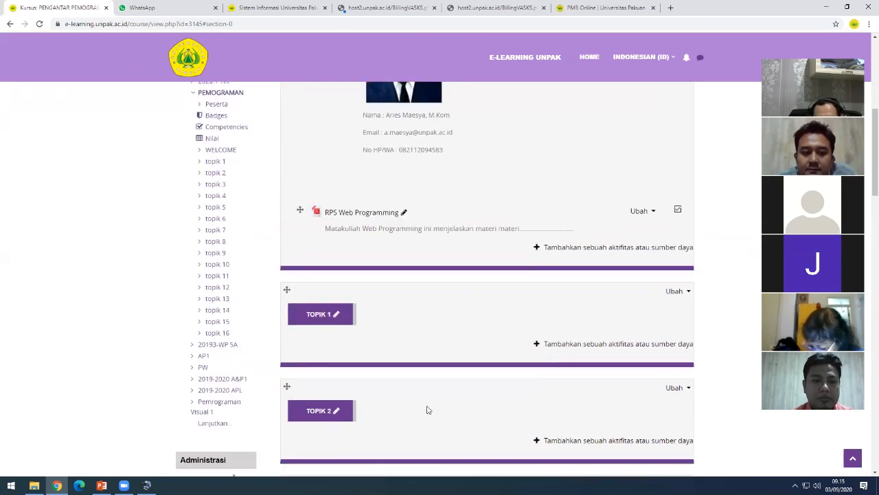
{"action": "scroll", "coordinate": [502, 411], "scroll_direction": "up", "scroll_amount": 2}
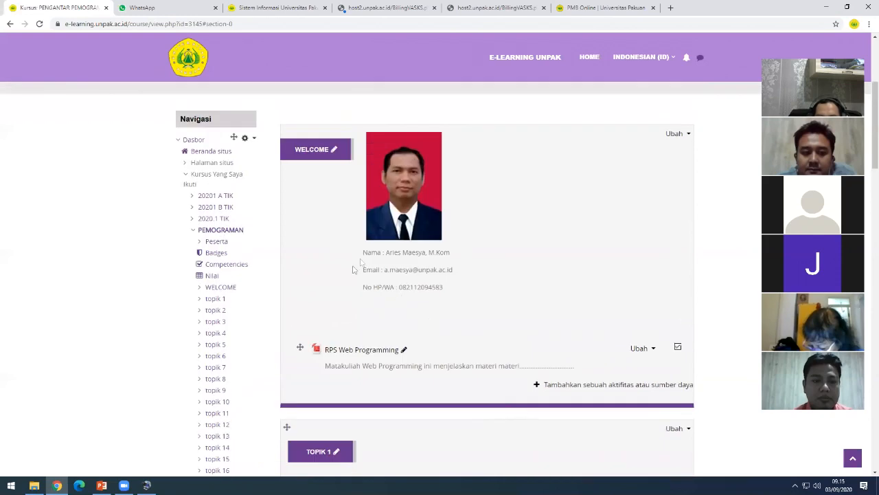
{"action": "scroll", "coordinate": [362, 261], "scroll_direction": "up", "scroll_amount": 2}
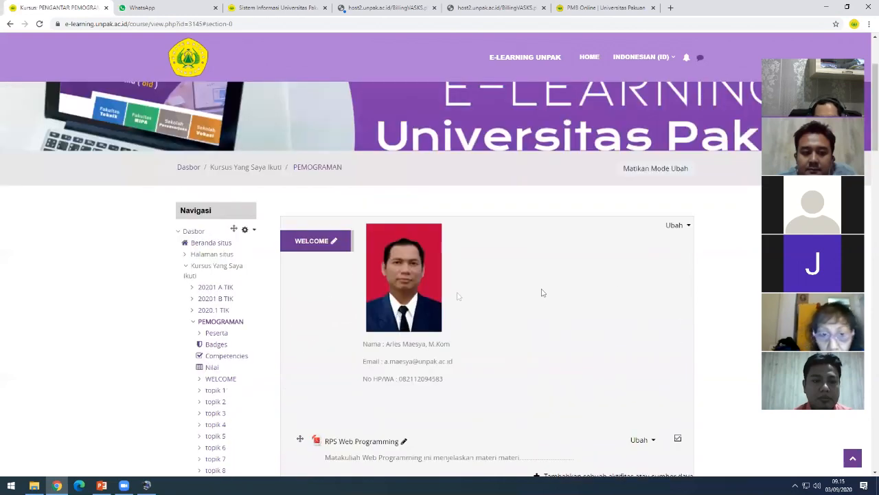
{"action": "scroll", "coordinate": [458, 296], "scroll_direction": "down", "scroll_amount": 1}
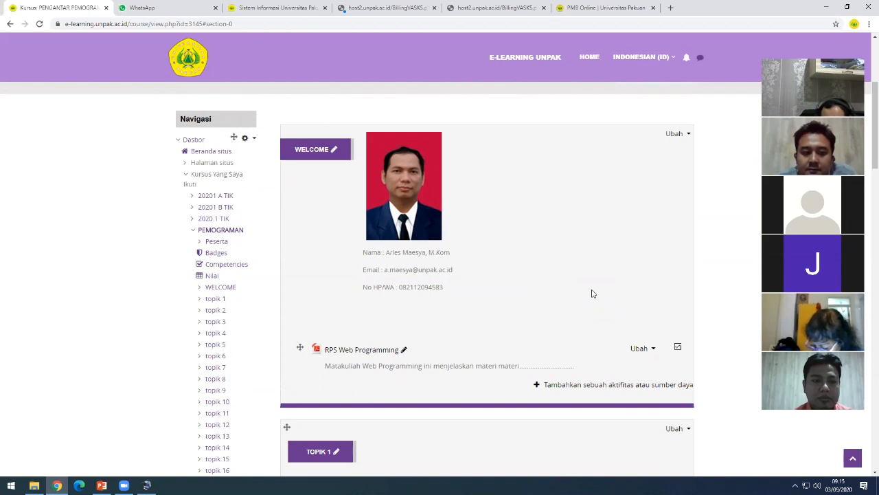
{"action": "scroll", "coordinate": [726, 395], "scroll_direction": "down", "scroll_amount": 1}
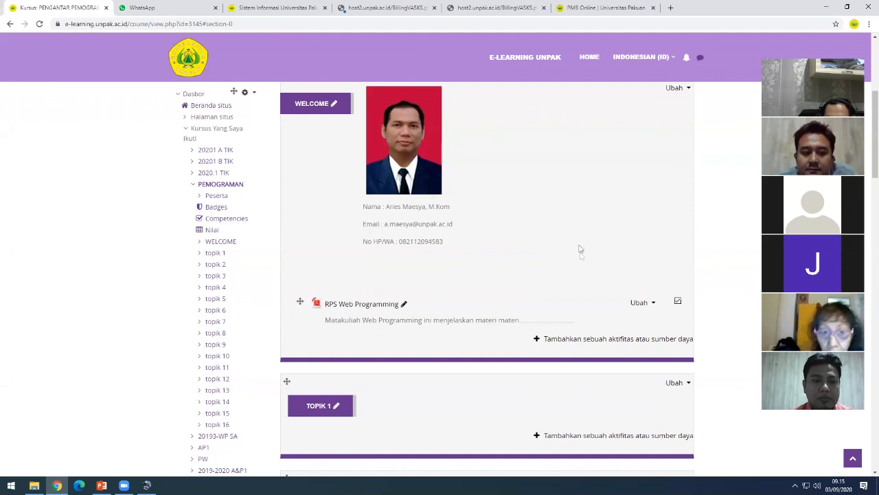
- Choose Attendance in the activity chooser and add it to the WELCOME section
{"action": "left_click", "coordinate": [592, 340]}
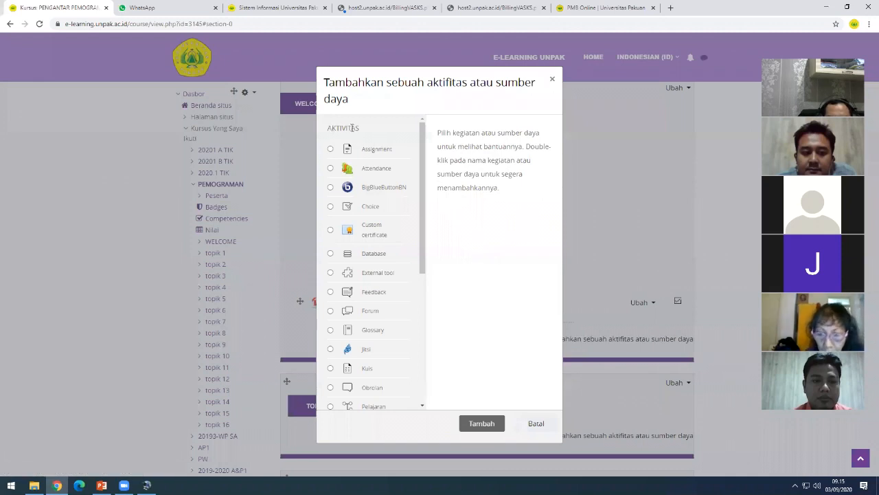
{"action": "left_click", "coordinate": [331, 168]}
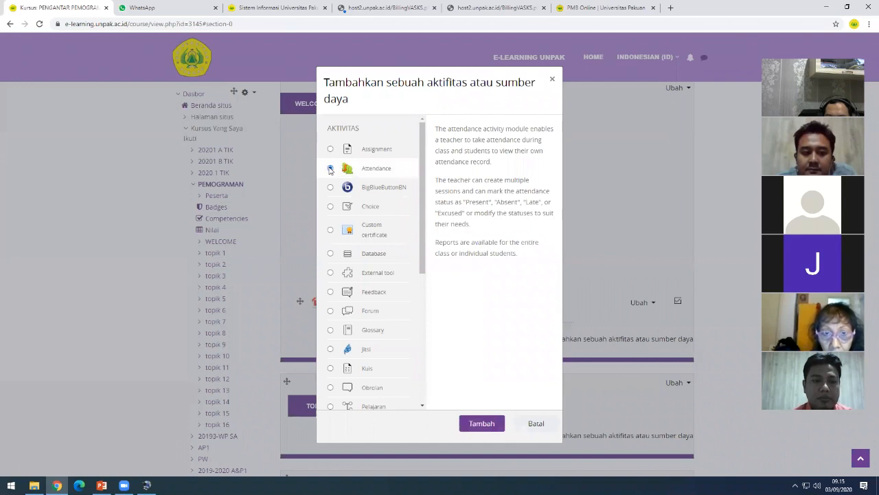
{"action": "left_click", "coordinate": [482, 426]}
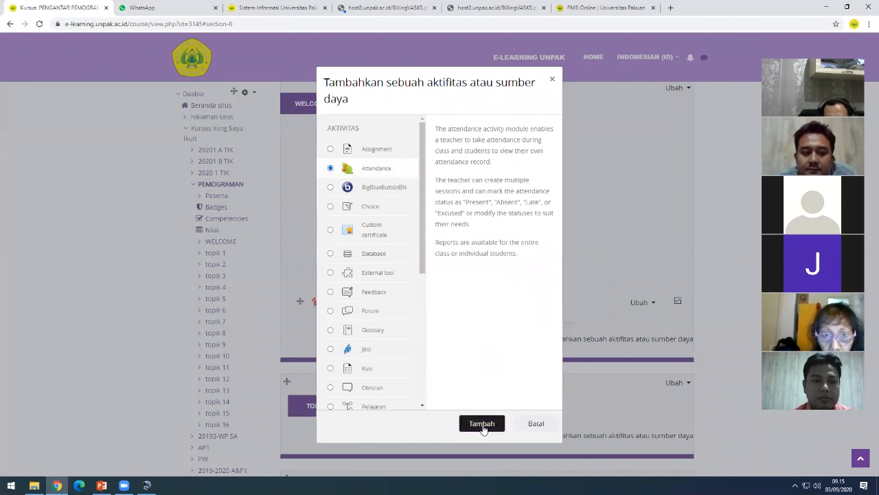
{"action": "left_click", "coordinate": [483, 429]}
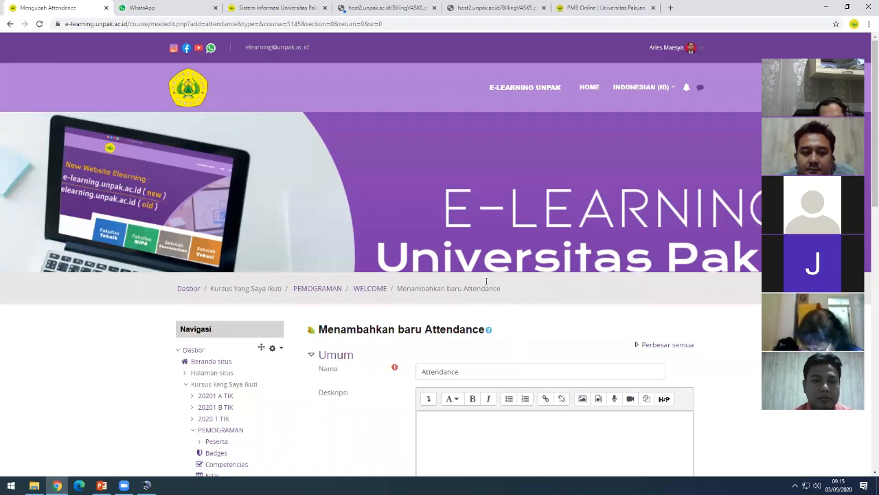
- Name the activity 'Attendance (Presensi Mahasiswa)' and describe that students fill in attendance first
{"action": "scroll", "coordinate": [486, 281], "scroll_direction": "down", "scroll_amount": 1}
{"action": "left_click", "coordinate": [485, 281]}
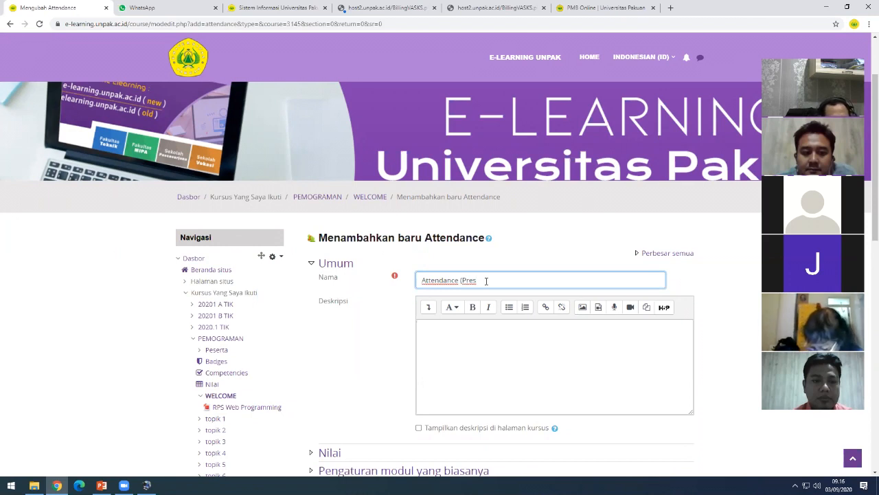
{"action": "type", "text": "ens) Mahasiswa"}
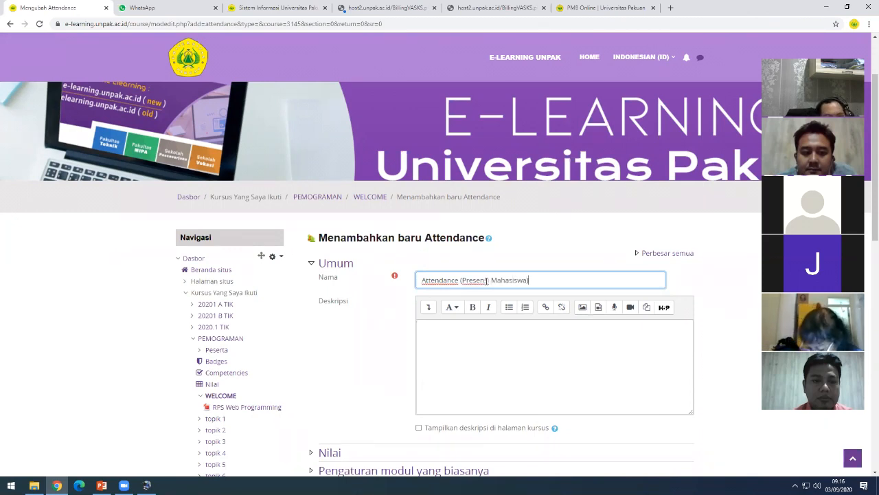
{"action": "left_click", "coordinate": [453, 334]}
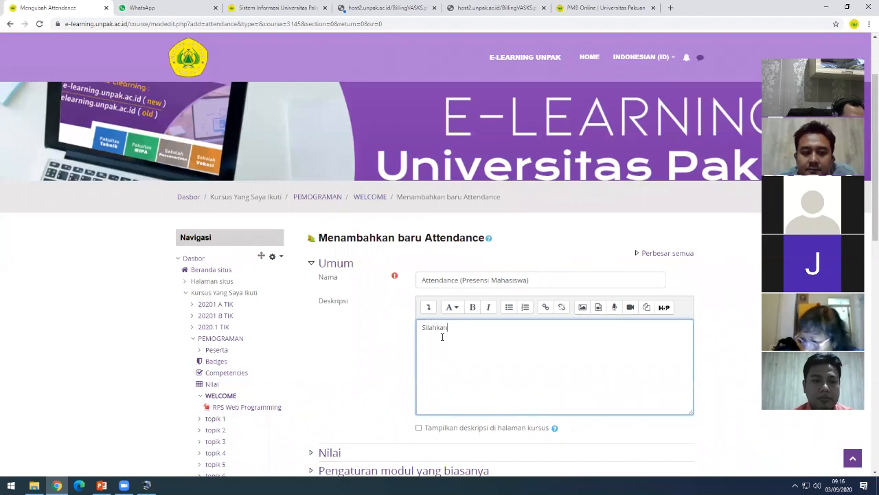
{"action": "type", "text": "ahasiswa "}
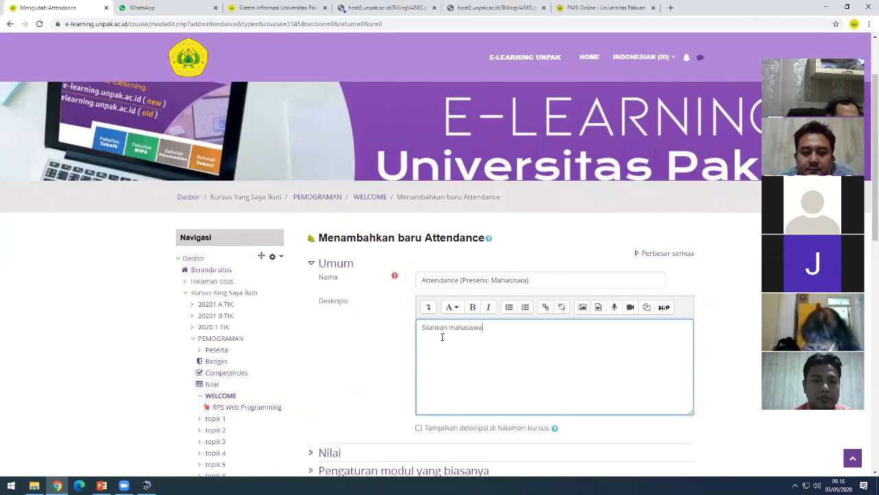
{"action": "type", "text": "mengisi"}
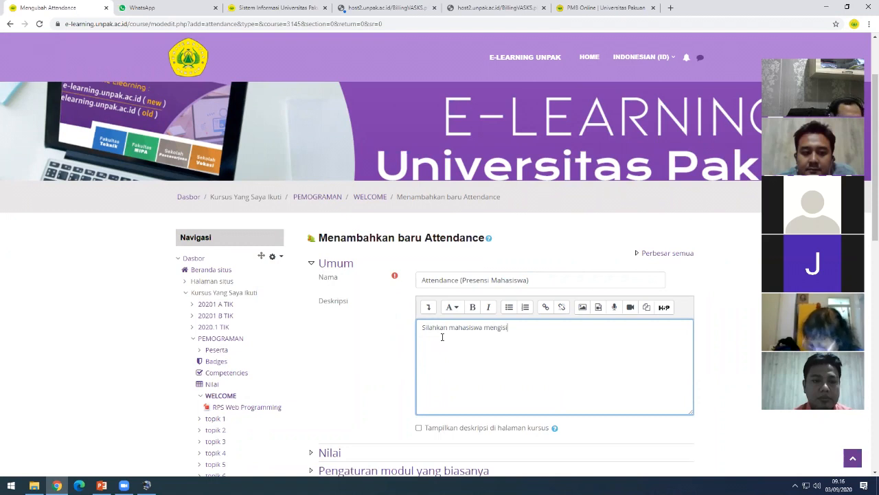
{"action": "type", "text": "kan daftar"}
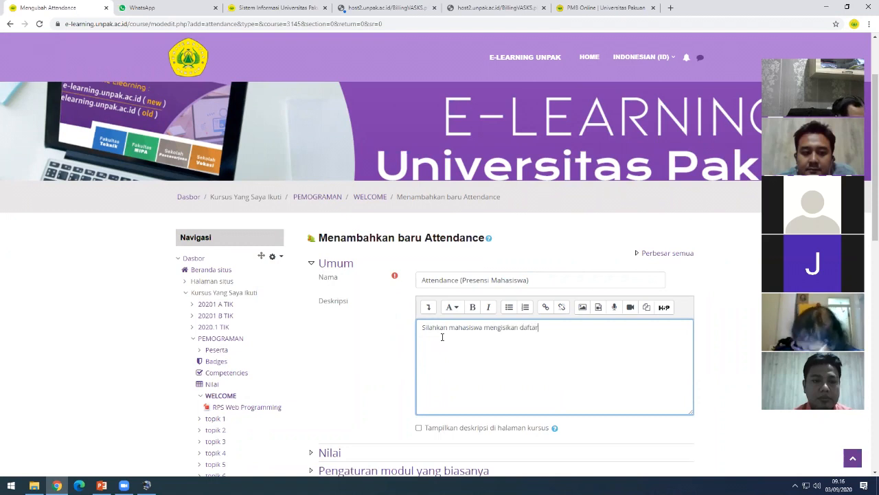
{"action": "type", "text": " kehadiran terlebih dahulu."}
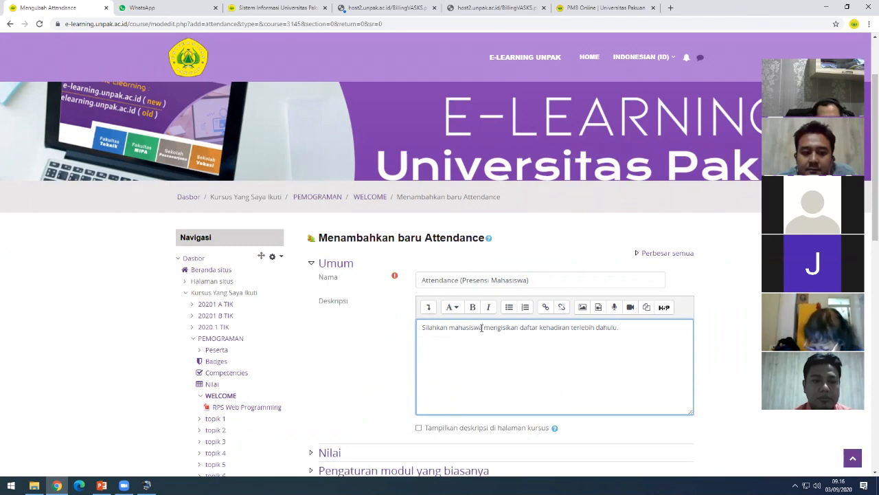
{"action": "left_click_drag", "start_coordinate": [630, 327], "coordinate": [408, 328]}
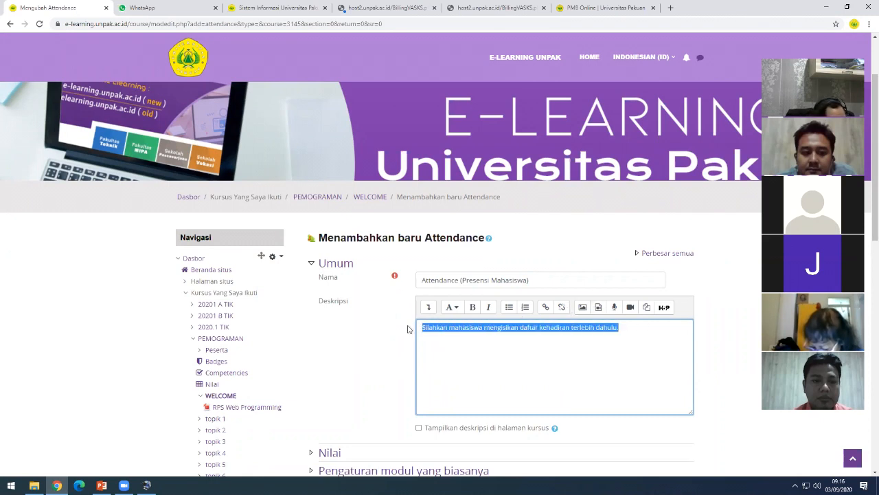
{"action": "left_click", "coordinate": [457, 329]}
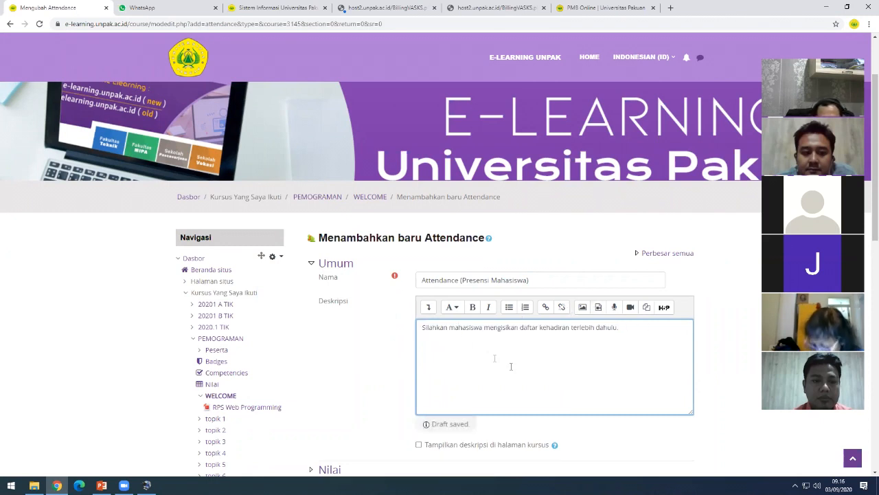
- Show the description on the course page and save the activity
{"action": "scroll", "coordinate": [626, 369], "scroll_direction": "down", "scroll_amount": 1}
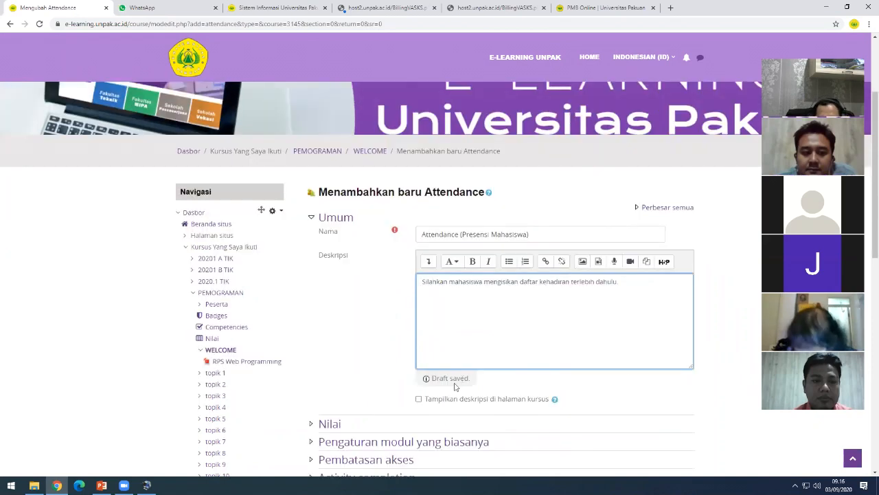
{"action": "left_click", "coordinate": [419, 400]}
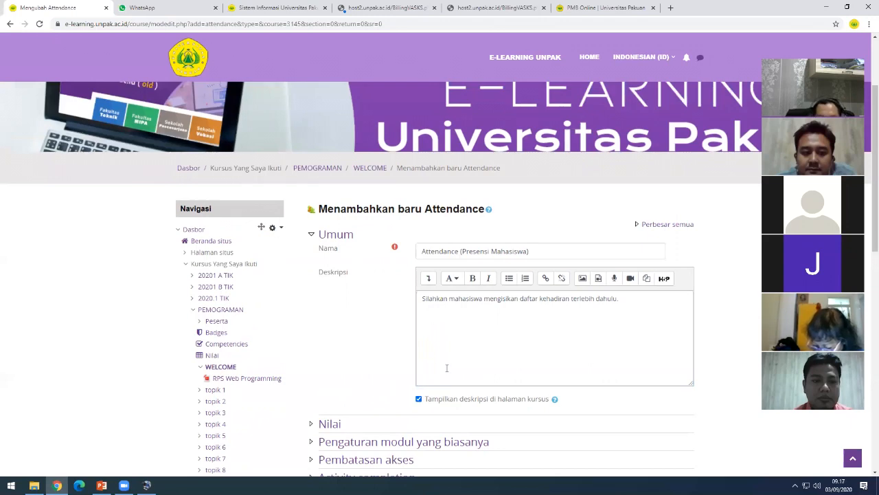
{"action": "scroll", "coordinate": [455, 364], "scroll_direction": "down", "scroll_amount": 3}
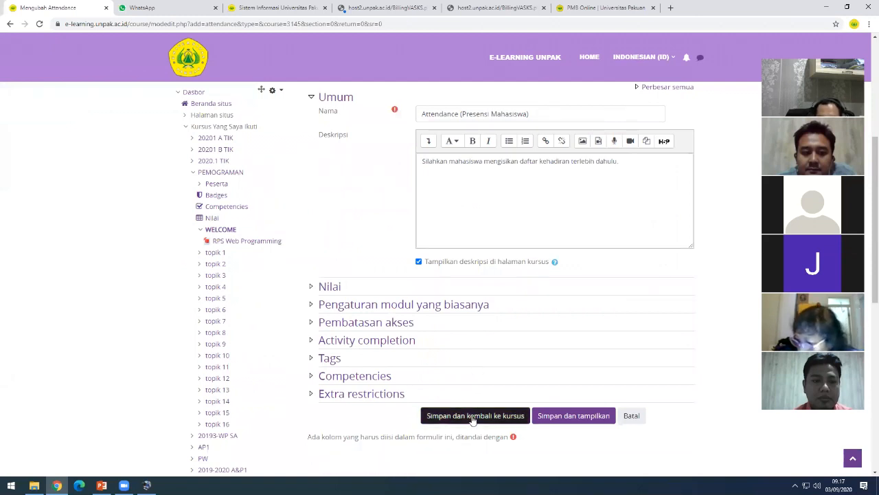
{"action": "left_click", "coordinate": [473, 417]}
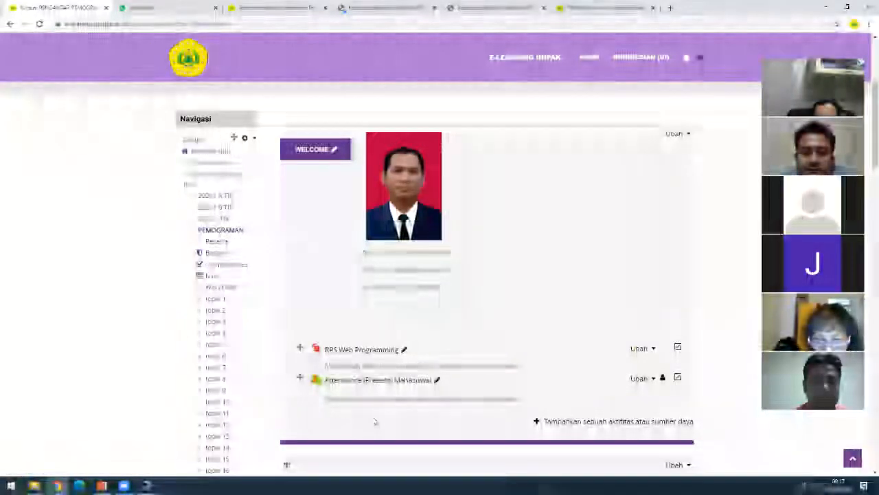
- Open the Attendance (Presensi Mahasiswa) activity and go to its Add session tab
{"action": "left_click", "coordinate": [357, 384]}
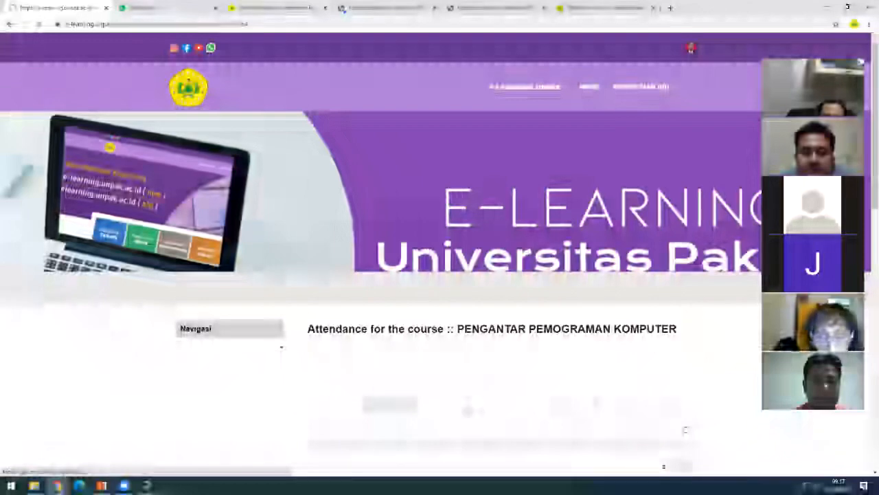
{"action": "scroll", "coordinate": [439, 399], "scroll_direction": "down", "scroll_amount": 2}
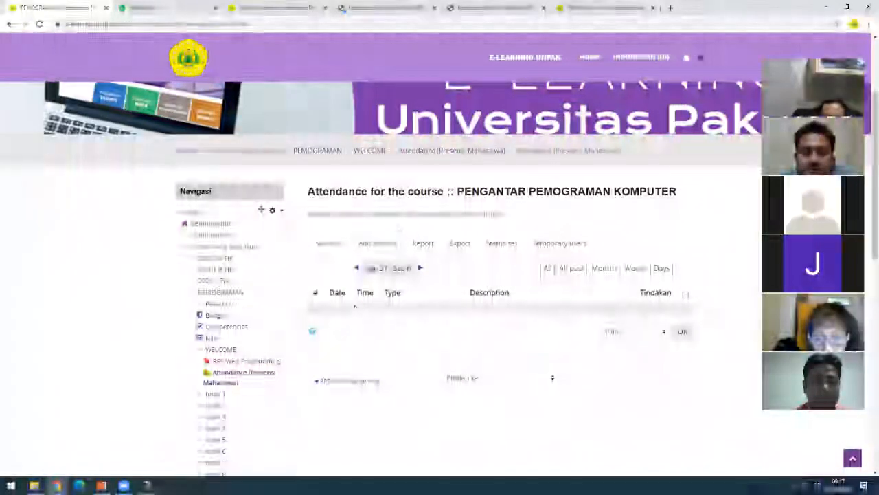
{"action": "left_click", "coordinate": [379, 244]}
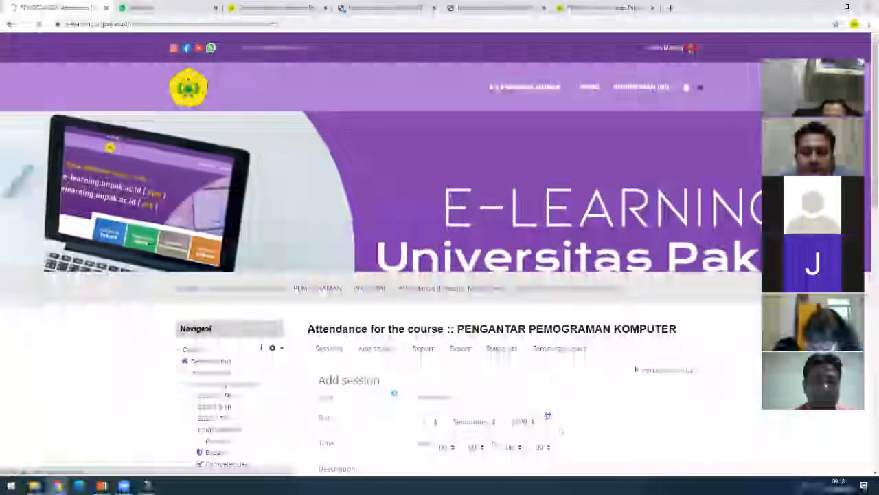
- Set the session's day, start hour and end time, and paste in its description
{"action": "scroll", "coordinate": [559, 430], "scroll_direction": "down", "scroll_amount": 4}
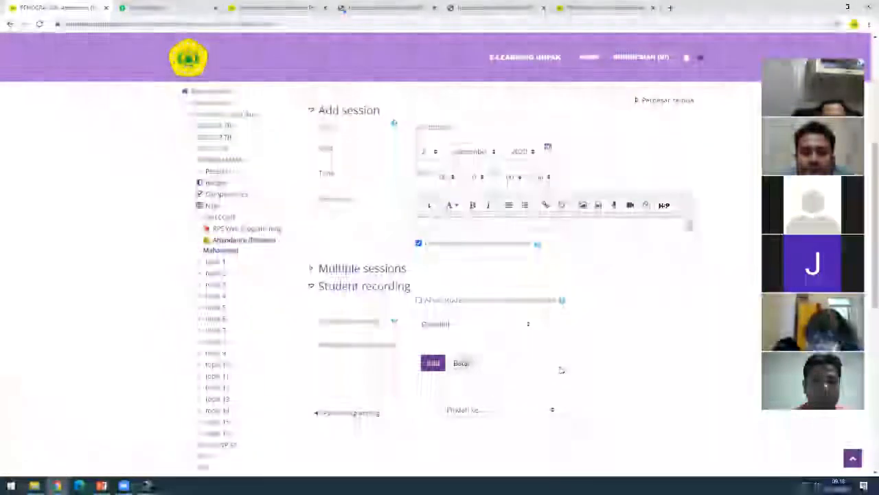
{"action": "scroll", "coordinate": [481, 336], "scroll_direction": "up", "scroll_amount": 3}
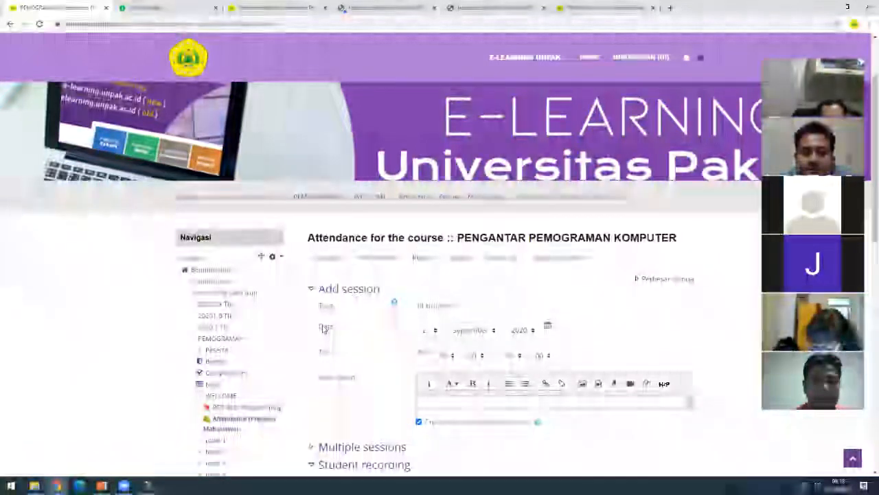
{"action": "left_click", "coordinate": [433, 330]}
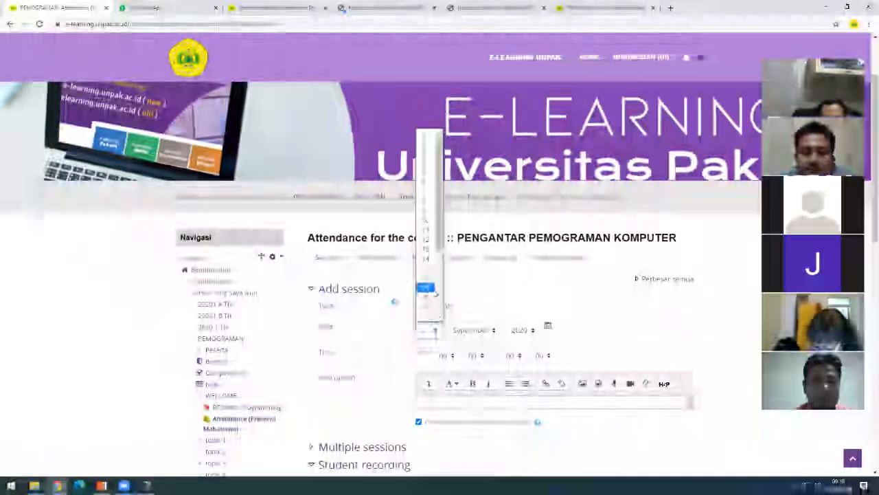
{"action": "scroll", "coordinate": [434, 294], "scroll_direction": "down", "scroll_amount": 2}
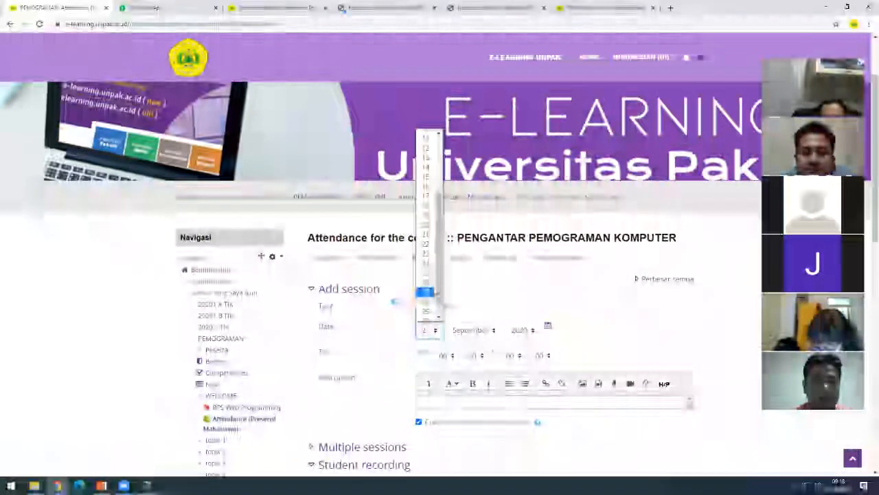
{"action": "left_click", "coordinate": [425, 243]}
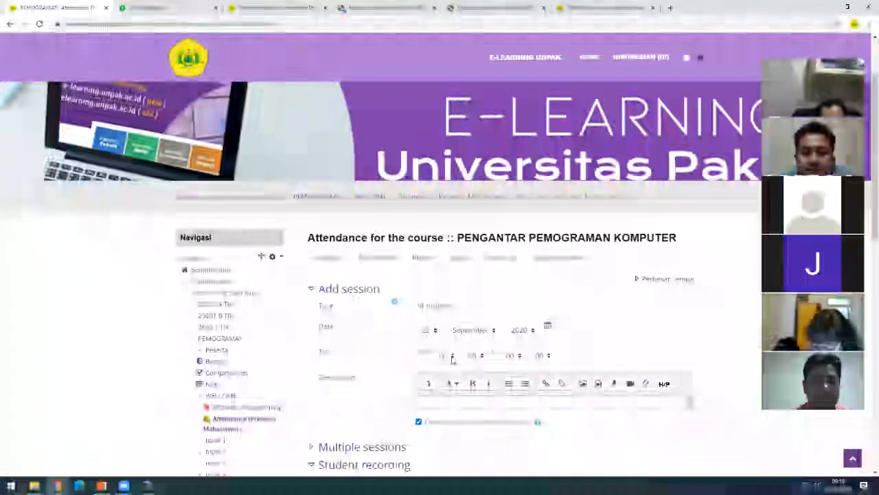
{"action": "left_click", "coordinate": [452, 356]}
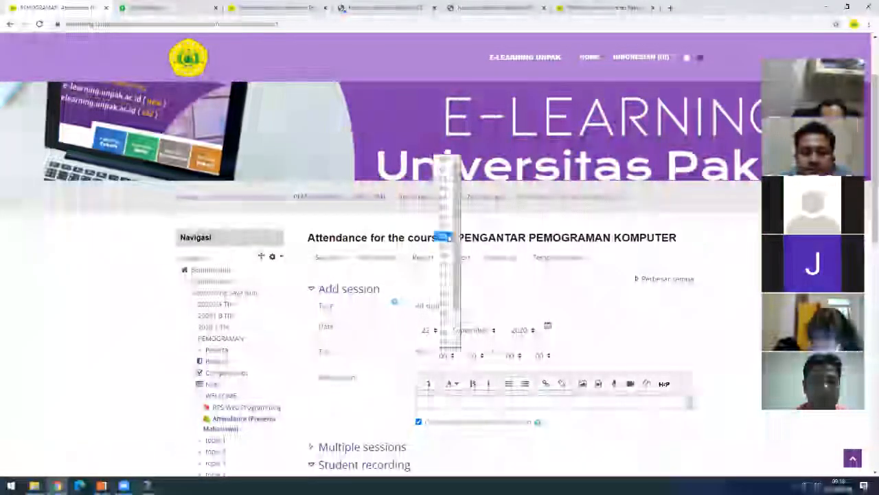
{"action": "left_click", "coordinate": [448, 235]}
{"action": "left_click", "coordinate": [519, 356]}
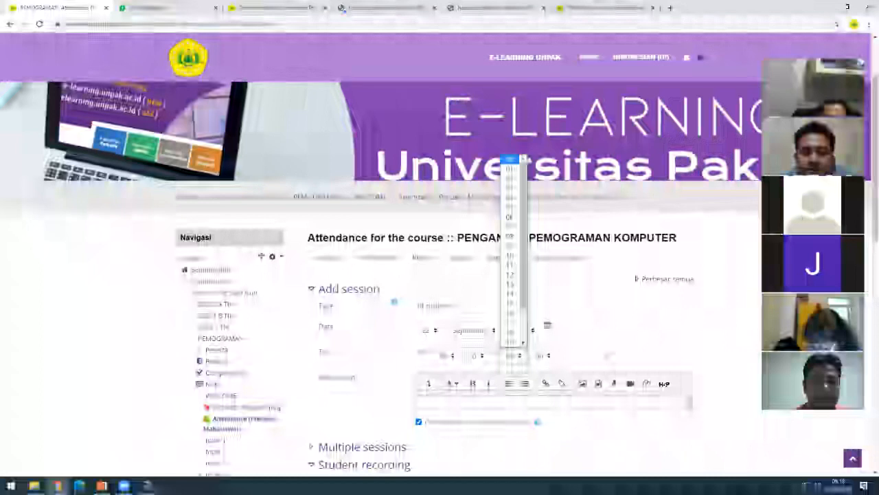
{"action": "left_click", "coordinate": [502, 399]}
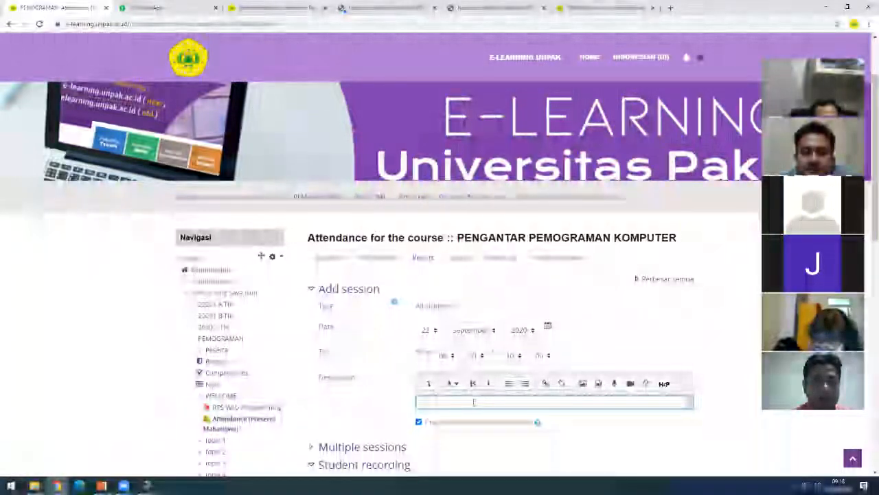
{"action": "key", "text": "ctrl+v"}
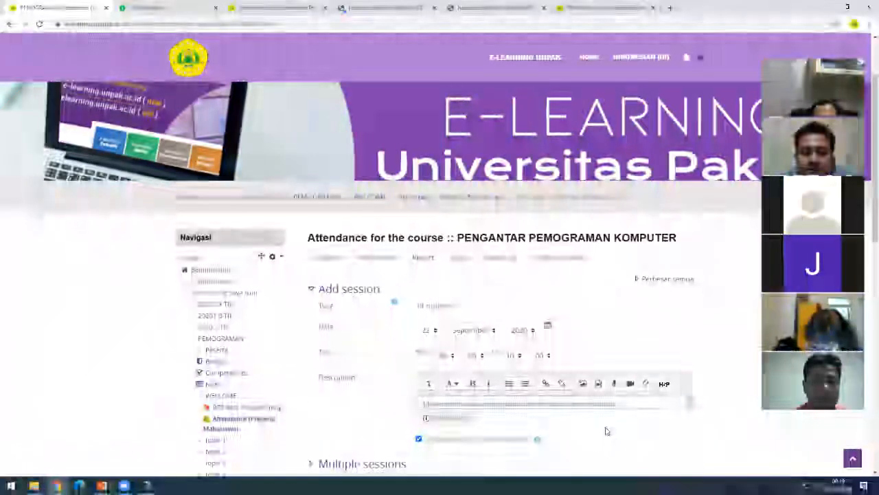
{"action": "scroll", "coordinate": [605, 431], "scroll_direction": "down", "scroll_amount": 2}
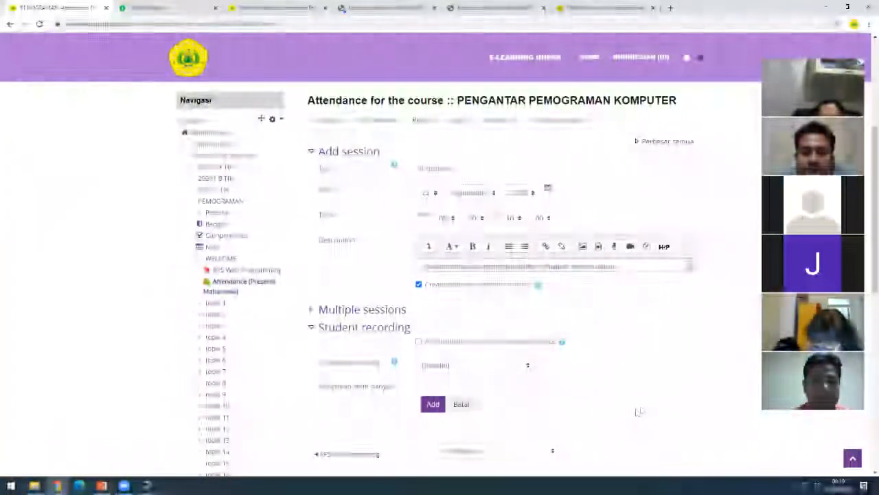
- Enable repeating multiple sessions, repeating until a chosen day in Januari 2021
{"action": "left_click", "coordinate": [310, 310]}
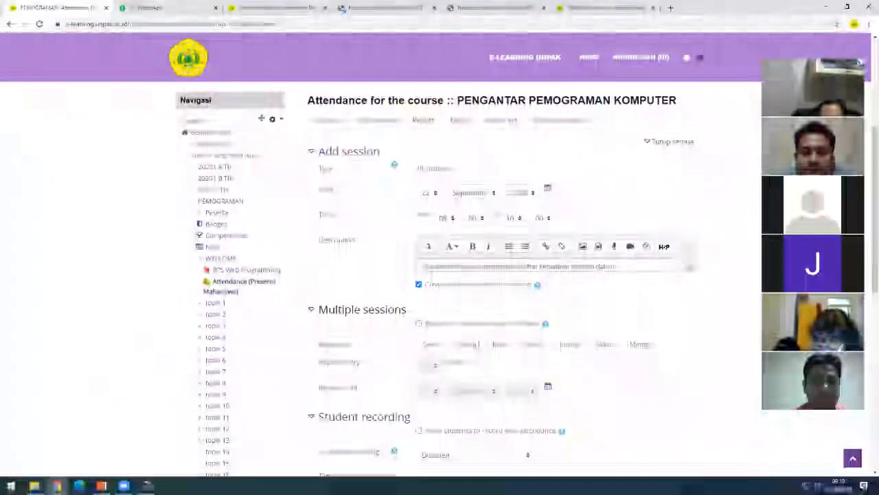
{"action": "left_click", "coordinate": [419, 324]}
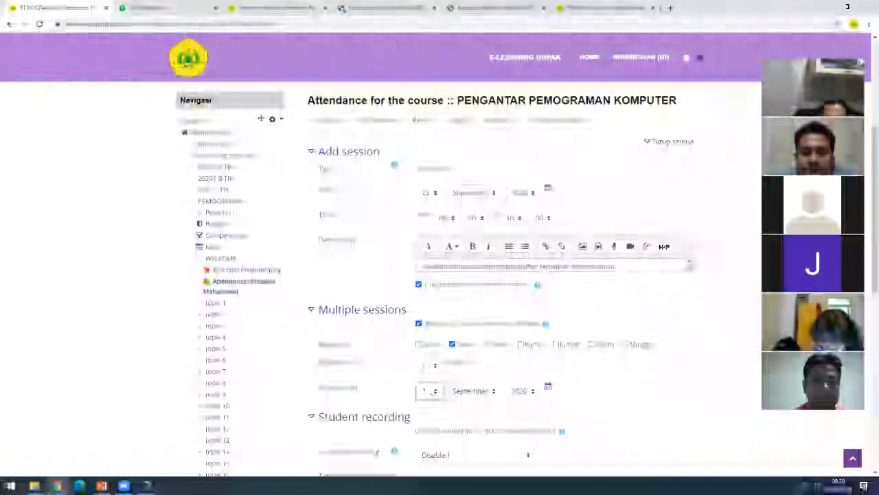
{"action": "left_click", "coordinate": [428, 391]}
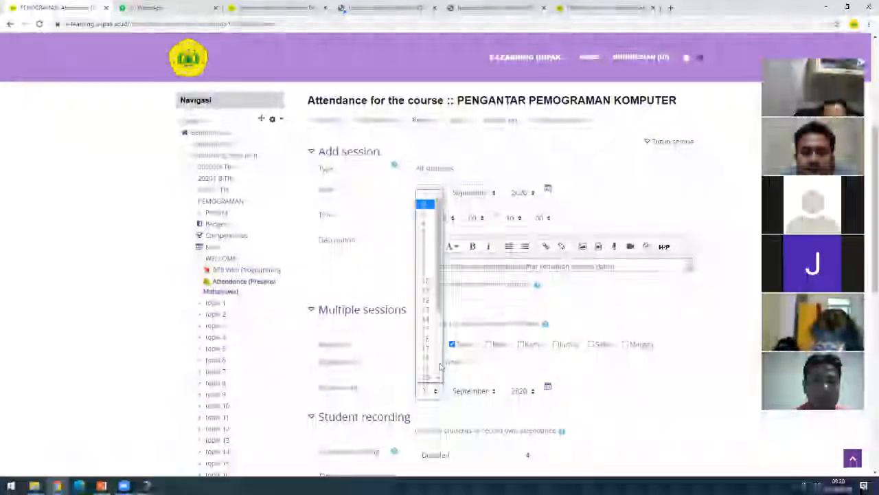
{"action": "mouse_move", "coordinate": [439, 305]}
{"action": "left_mouse_down"}
{"action": "mouse_move", "coordinate": [438, 367]}
{"action": "mouse_move", "coordinate": [438, 302]}
{"action": "left_mouse_up"}
{"action": "left_click", "coordinate": [429, 272]}
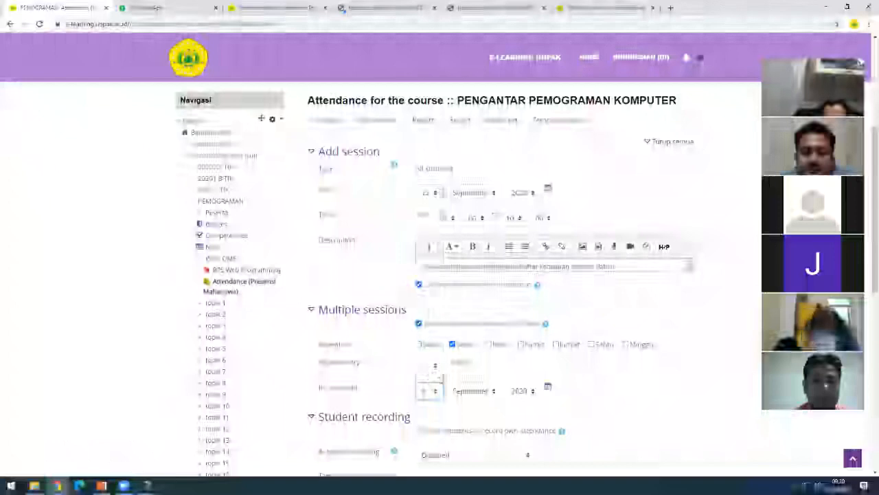
{"action": "left_click", "coordinate": [473, 390]}
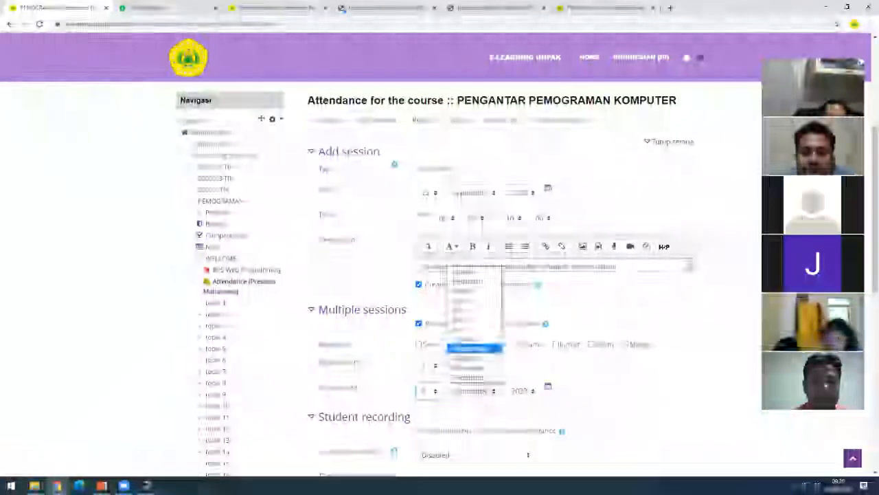
{"action": "left_click", "coordinate": [474, 275]}
{"action": "left_click", "coordinate": [522, 390]}
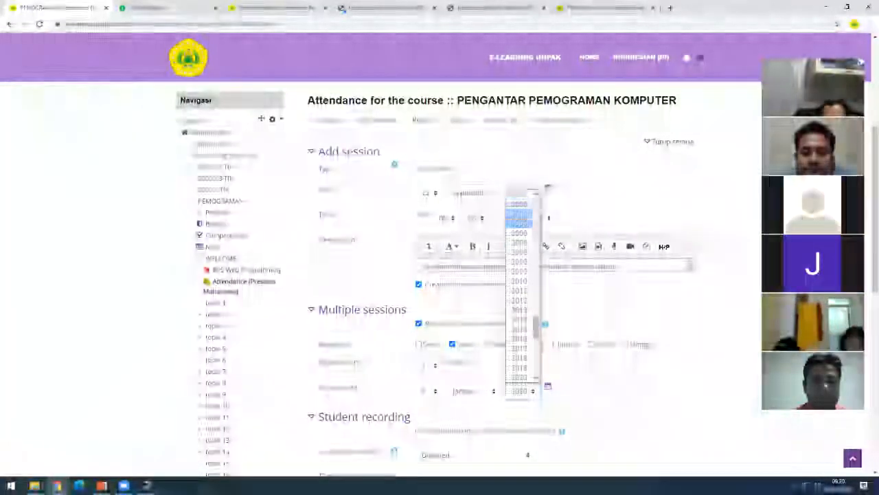
{"action": "left_click_drag", "start_coordinate": [539, 338], "coordinate": [540, 347]}
{"action": "left_click", "coordinate": [525, 334]}
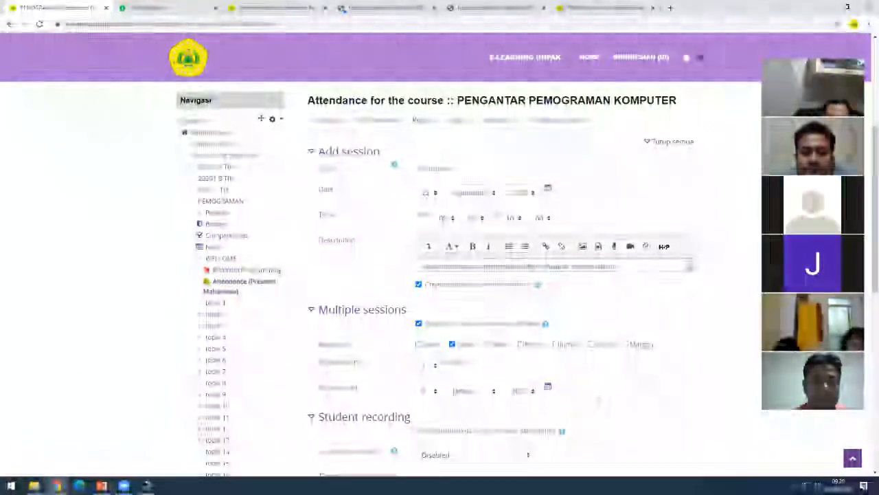
{"action": "scroll", "coordinate": [601, 402], "scroll_direction": "down", "scroll_amount": 1}
{"action": "scroll", "coordinate": [603, 403], "scroll_direction": "down", "scroll_amount": 1}
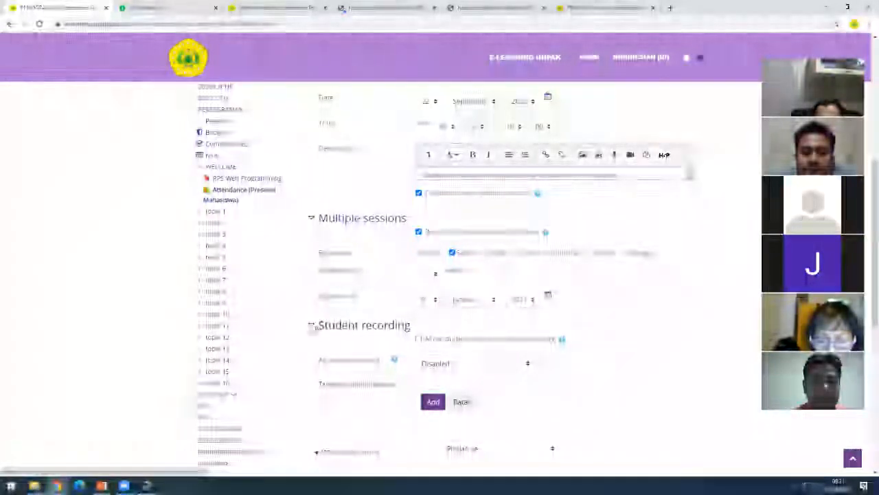
- Allow student self-recording, switch the recording setting off Disabled, and tick the extra option
{"action": "left_click", "coordinate": [313, 326]}
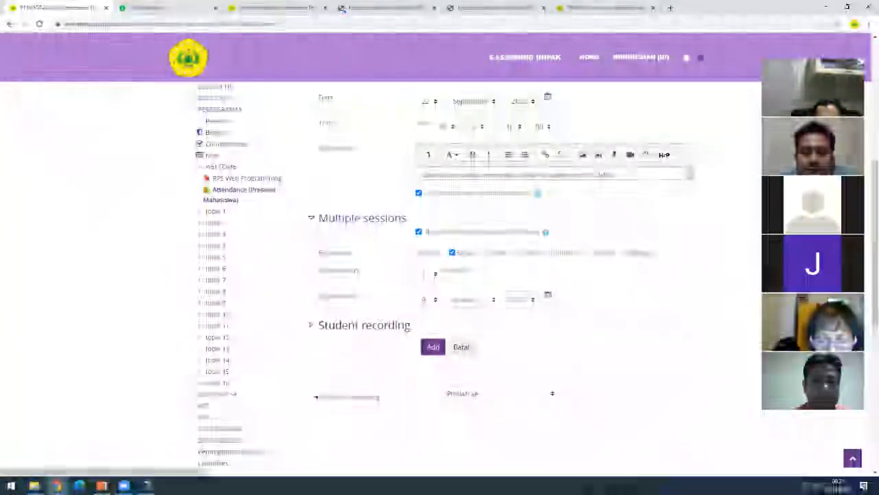
{"action": "left_click", "coordinate": [313, 327]}
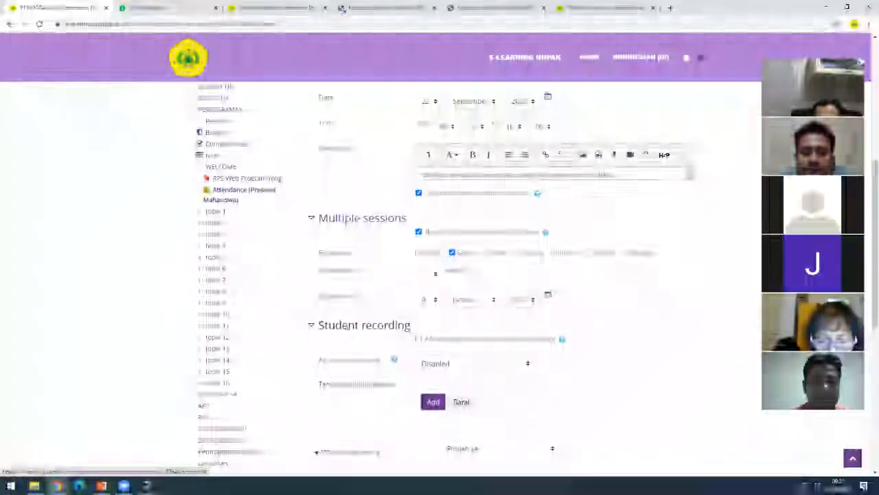
{"action": "left_click", "coordinate": [419, 340]}
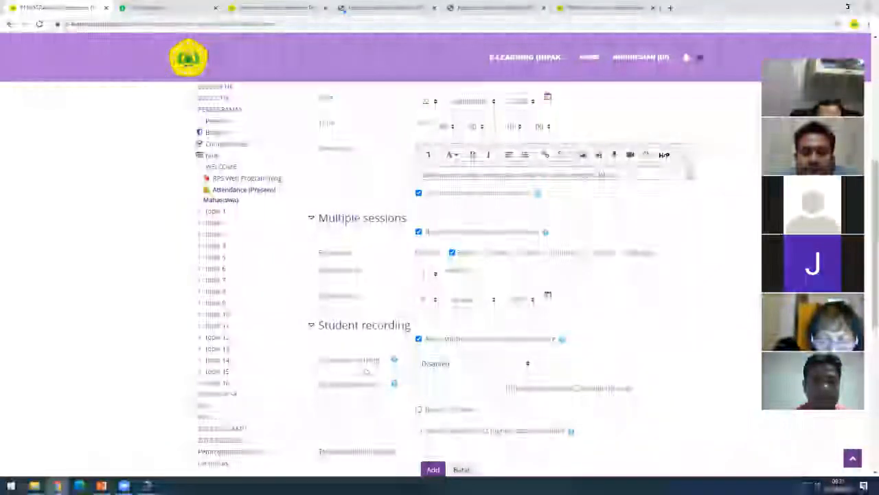
{"action": "left_click", "coordinate": [448, 366]}
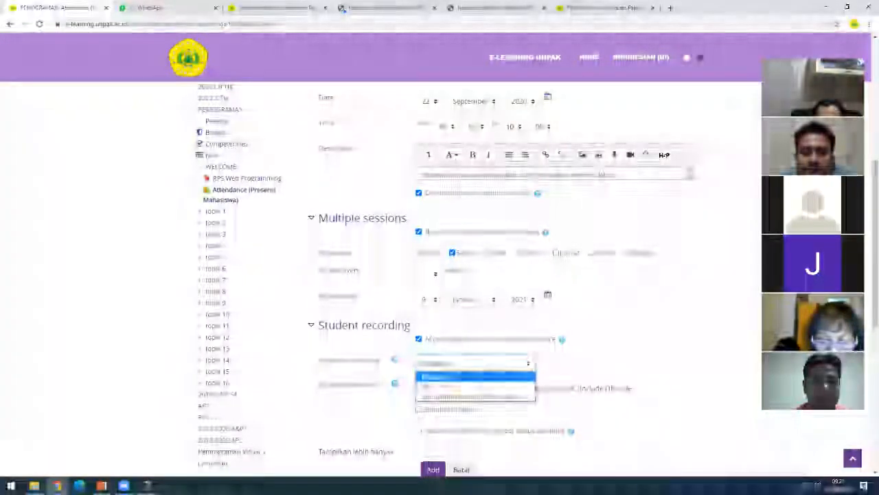
{"action": "left_click", "coordinate": [441, 387]}
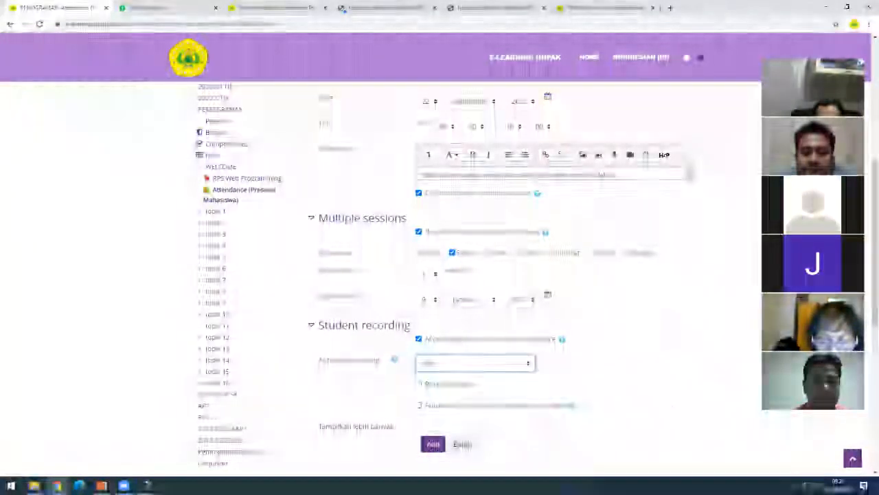
{"action": "left_click", "coordinate": [418, 406]}
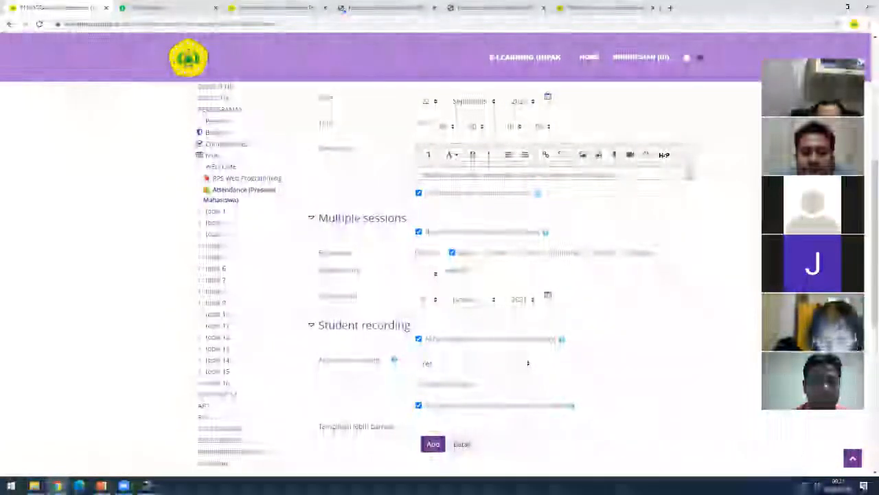
{"action": "scroll", "coordinate": [322, 368], "scroll_direction": "up", "scroll_amount": 2}
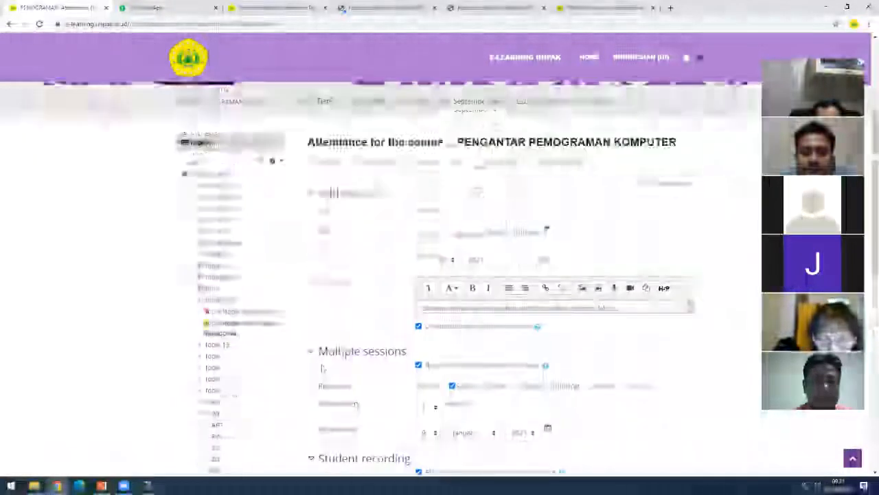
{"action": "scroll", "coordinate": [393, 305], "scroll_direction": "down", "scroll_amount": 3}
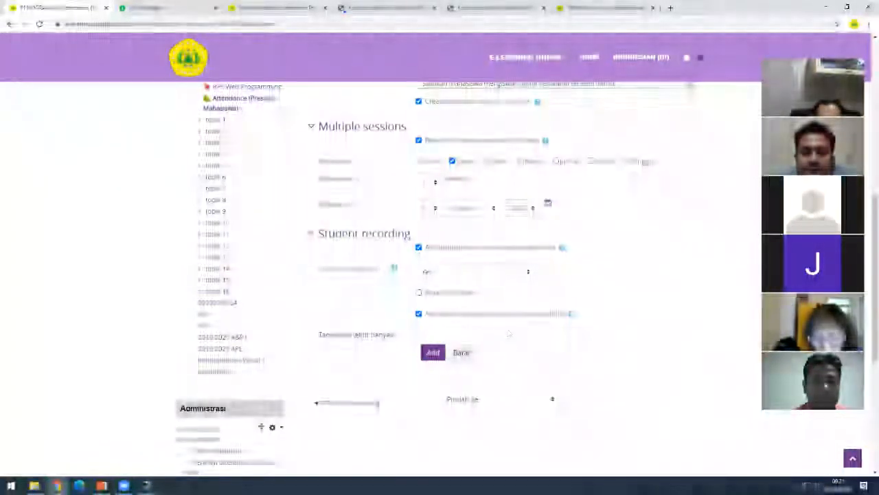
- Add the sessions and highlight the confirmation that they were generated
{"action": "left_click", "coordinate": [433, 355]}
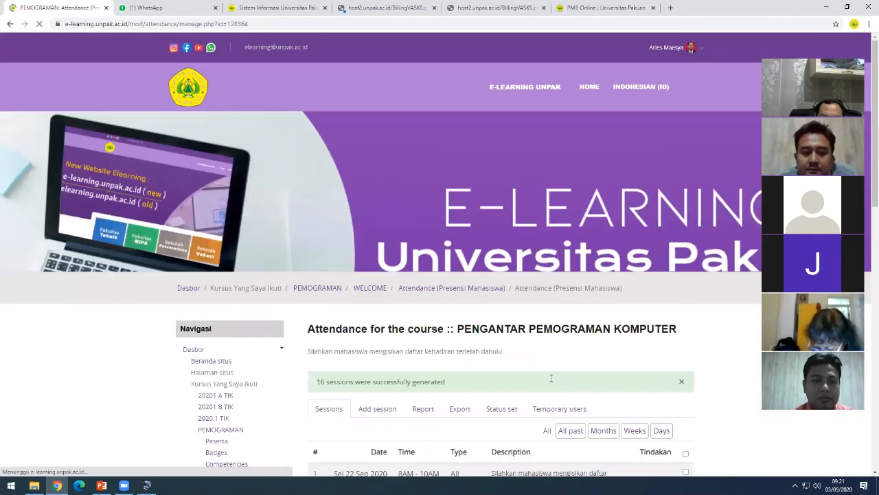
{"action": "scroll", "coordinate": [452, 335], "scroll_direction": "down", "scroll_amount": 3}
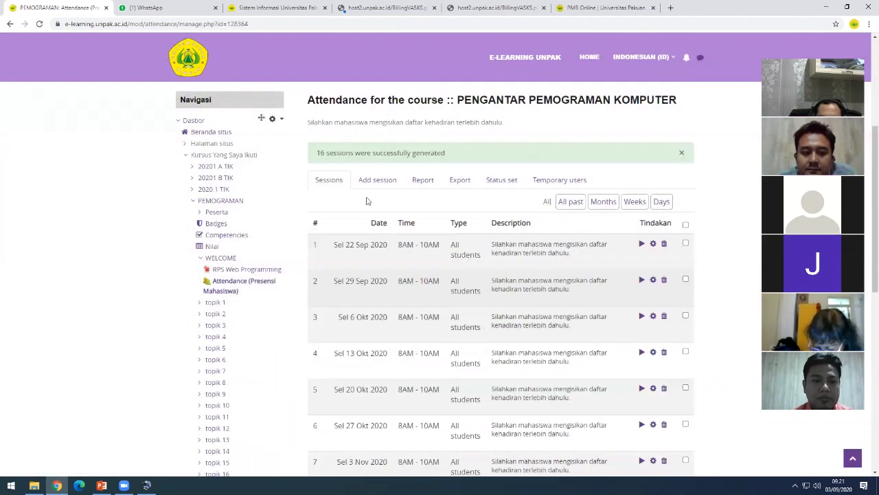
{"action": "left_click_drag", "start_coordinate": [315, 157], "coordinate": [450, 156]}
{"action": "left_click", "coordinate": [473, 156]}
- Scroll through the list of weekly Tuesday 8AM–10AM sessions to check them
{"action": "scroll", "coordinate": [417, 231], "scroll_direction": "down", "scroll_amount": 1}
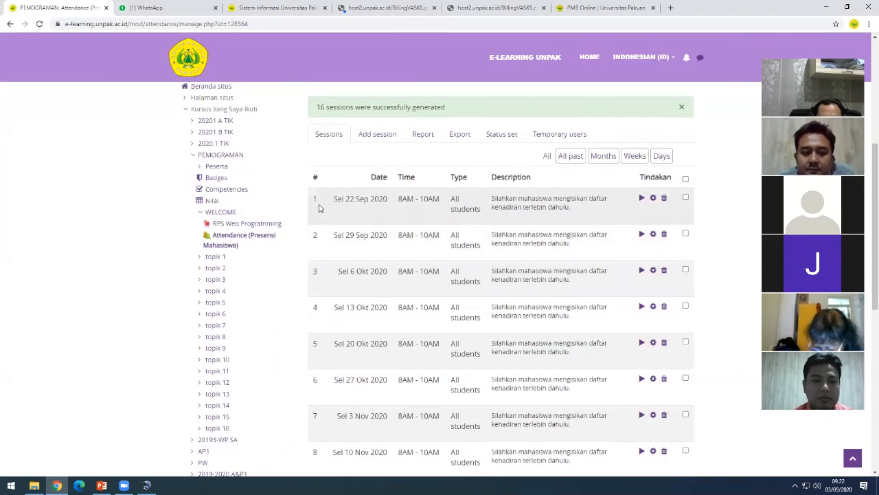
{"action": "scroll", "coordinate": [352, 215], "scroll_direction": "down", "scroll_amount": 2}
{"action": "scroll", "coordinate": [364, 371], "scroll_direction": "down", "scroll_amount": 4}
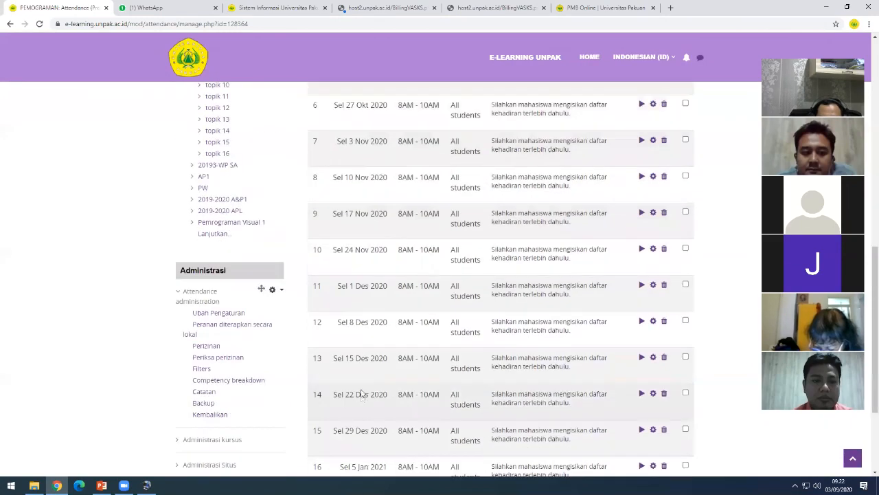
{"action": "scroll", "coordinate": [353, 404], "scroll_direction": "down", "scroll_amount": 2}
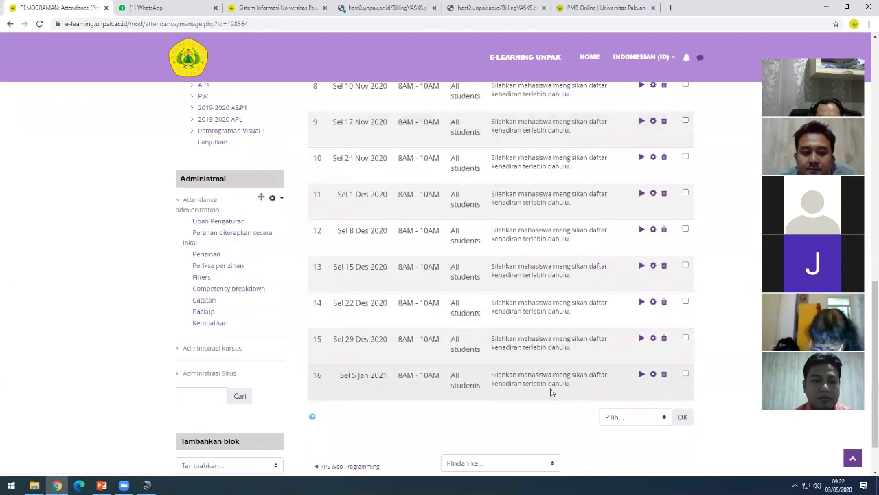
{"action": "scroll", "coordinate": [548, 387], "scroll_direction": "up", "scroll_amount": 4}
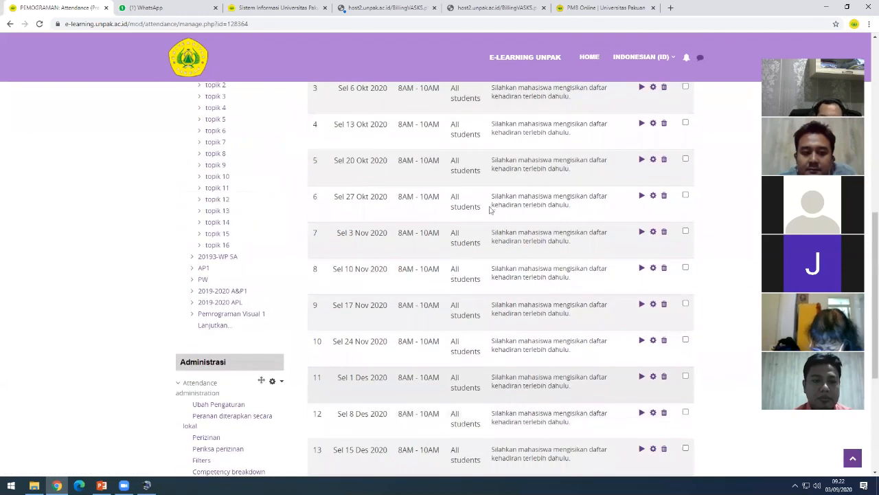
{"action": "scroll", "coordinate": [524, 183], "scroll_direction": "up", "scroll_amount": 6}
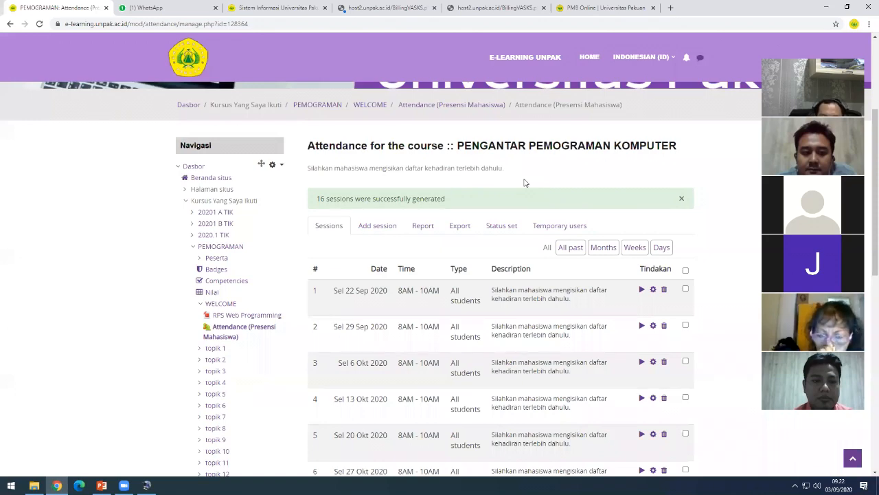
{"action": "scroll", "coordinate": [524, 182], "scroll_direction": "down", "scroll_amount": 1}
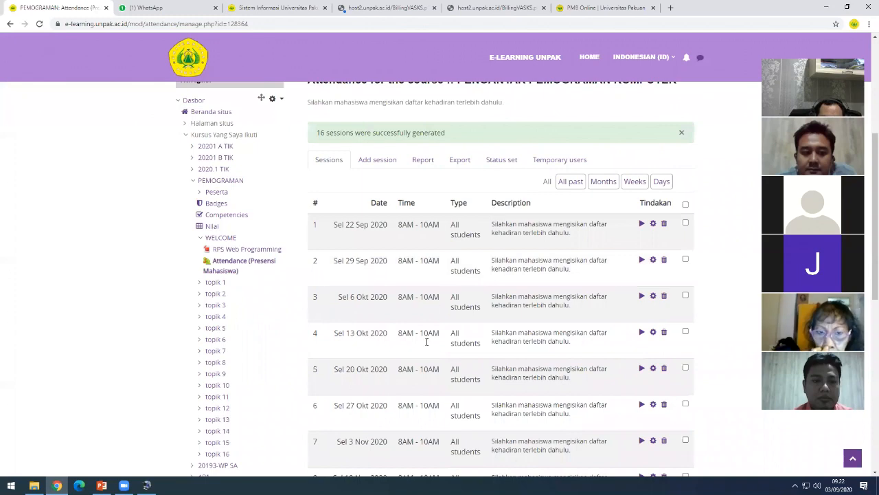
{"action": "scroll", "coordinate": [427, 341], "scroll_direction": "down", "scroll_amount": 1}
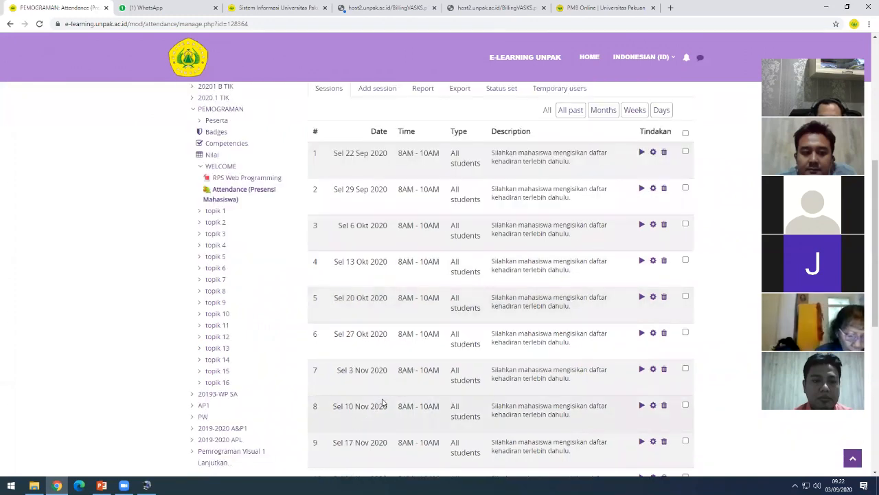
{"action": "scroll", "coordinate": [383, 403], "scroll_direction": "down", "scroll_amount": 1}
{"action": "scroll", "coordinate": [355, 332], "scroll_direction": "down", "scroll_amount": 1}
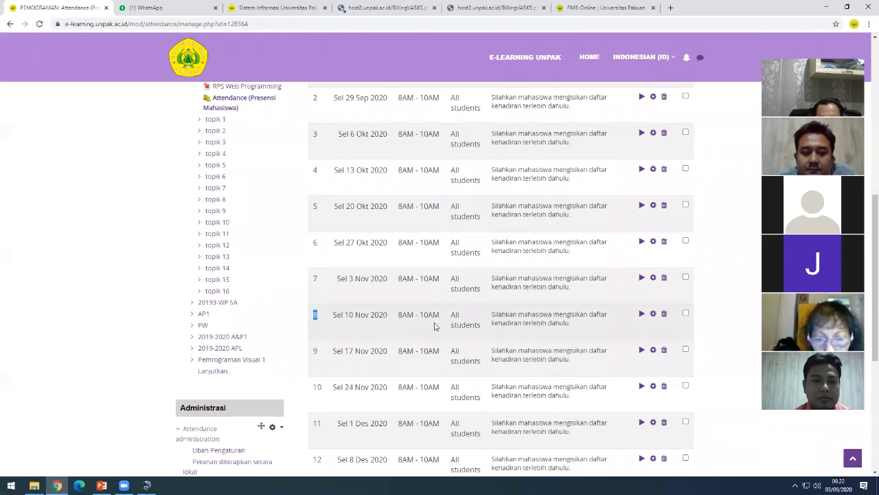
- Open attendance session 8 from the sessions list for editing
{"action": "left_click", "coordinate": [398, 320]}
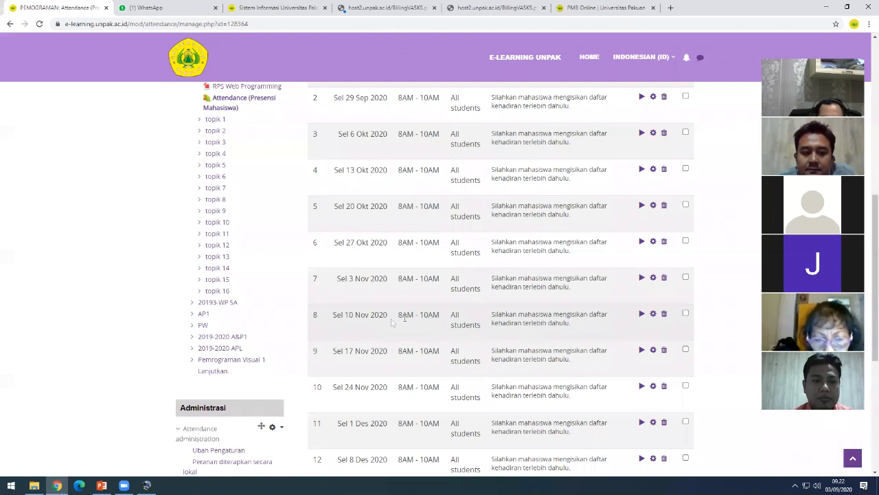
{"action": "double_click", "coordinate": [315, 315]}
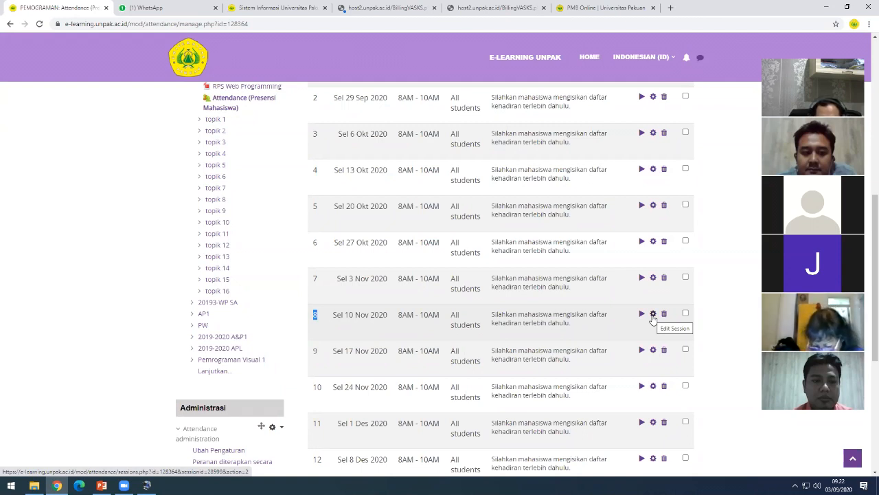
{"action": "left_click", "coordinate": [653, 317]}
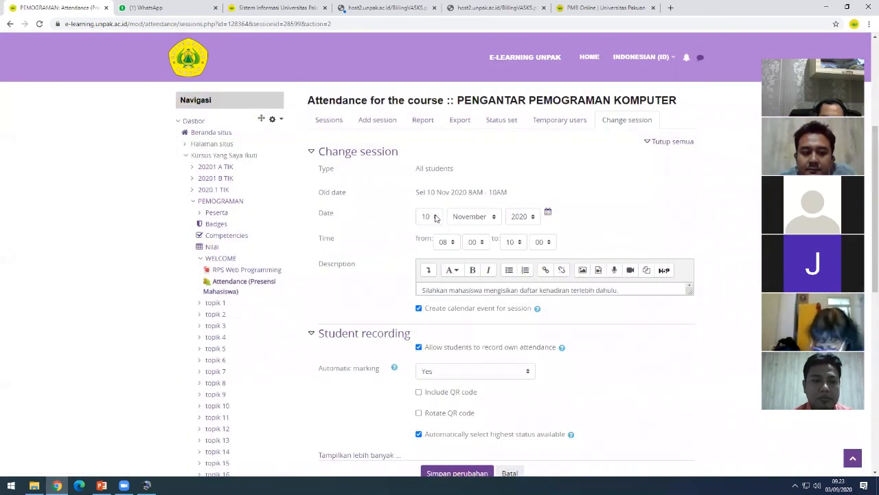
- Change the session to 11 November 2020, 10:00 to 12:00, and save it
{"action": "left_click_drag", "start_coordinate": [427, 192], "coordinate": [437, 192]}
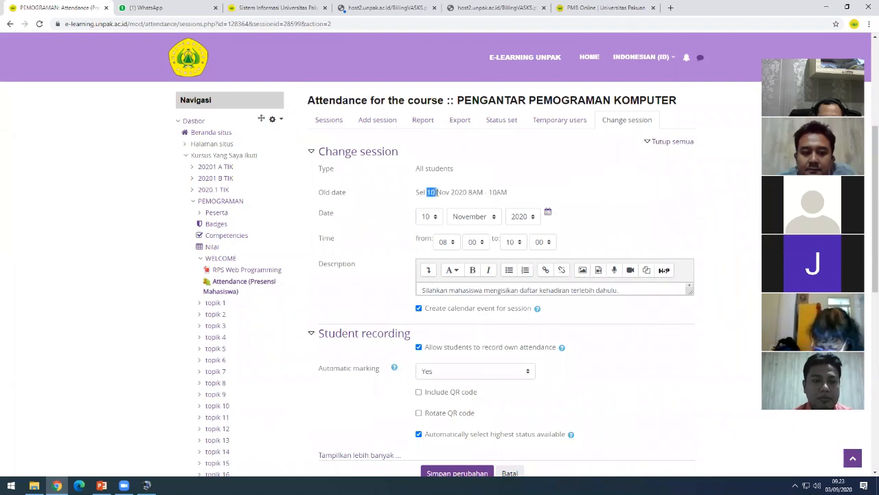
{"action": "left_click", "coordinate": [435, 216]}
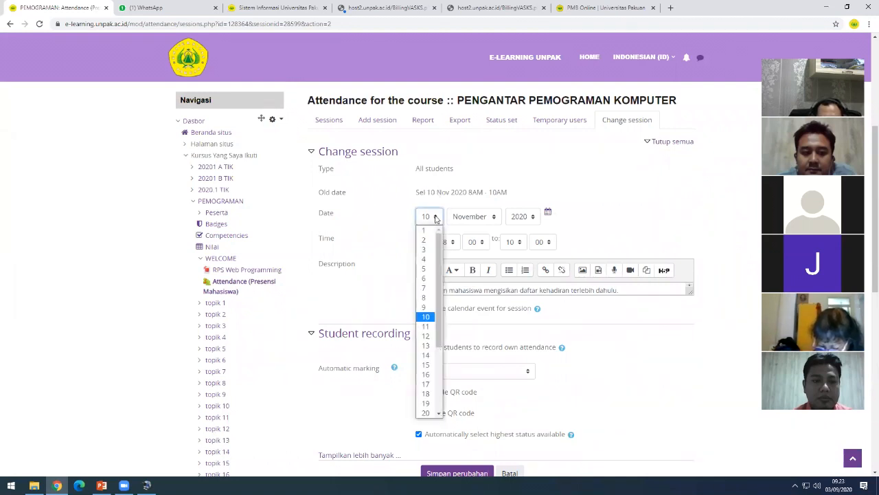
{"action": "left_click", "coordinate": [428, 326]}
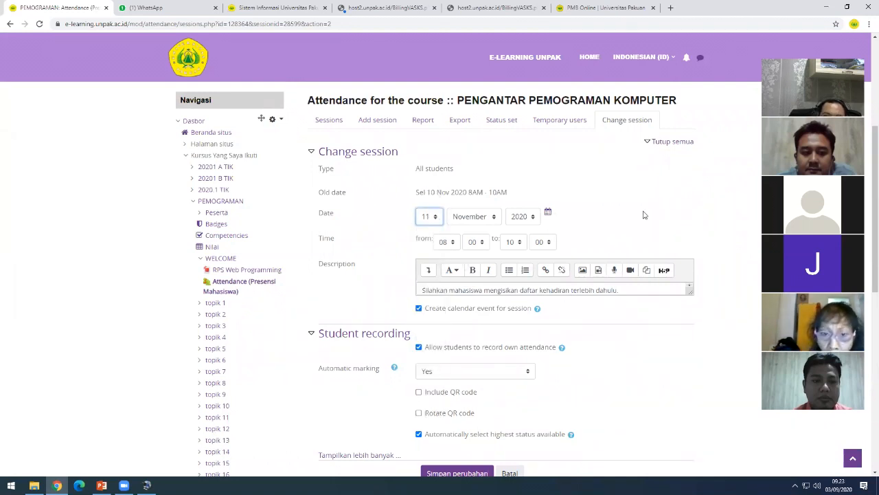
{"action": "left_click", "coordinate": [451, 243]}
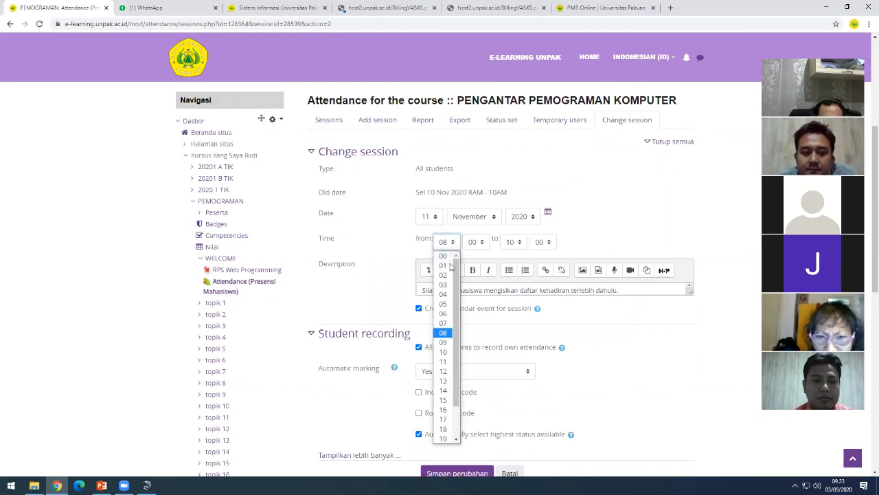
{"action": "left_click", "coordinate": [443, 352]}
{"action": "left_click", "coordinate": [514, 242]}
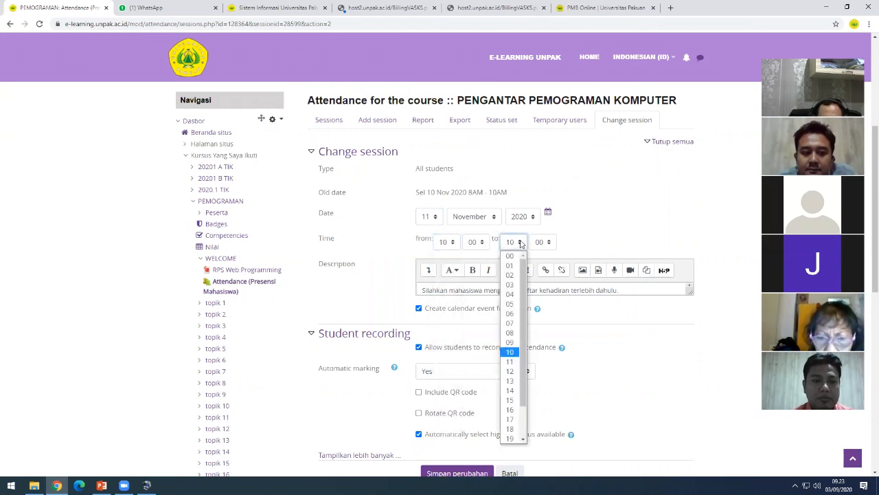
{"action": "left_click", "coordinate": [509, 371]}
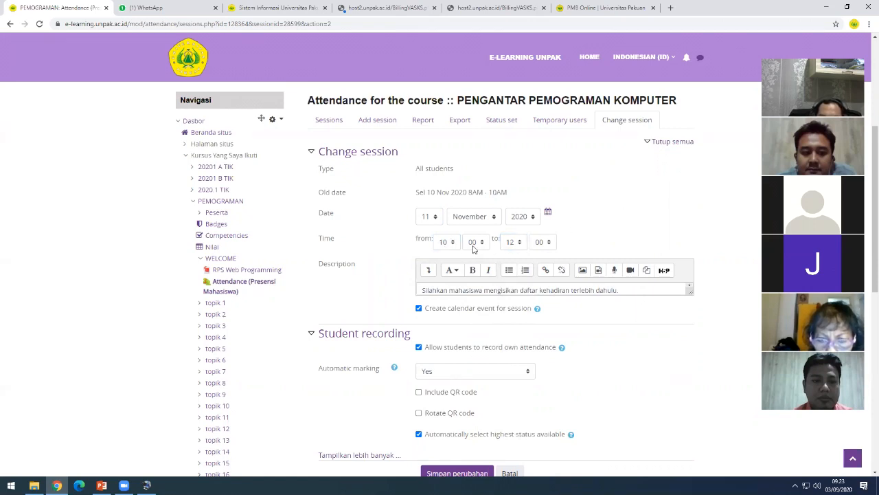
{"action": "scroll", "coordinate": [594, 370], "scroll_direction": "down", "scroll_amount": 2}
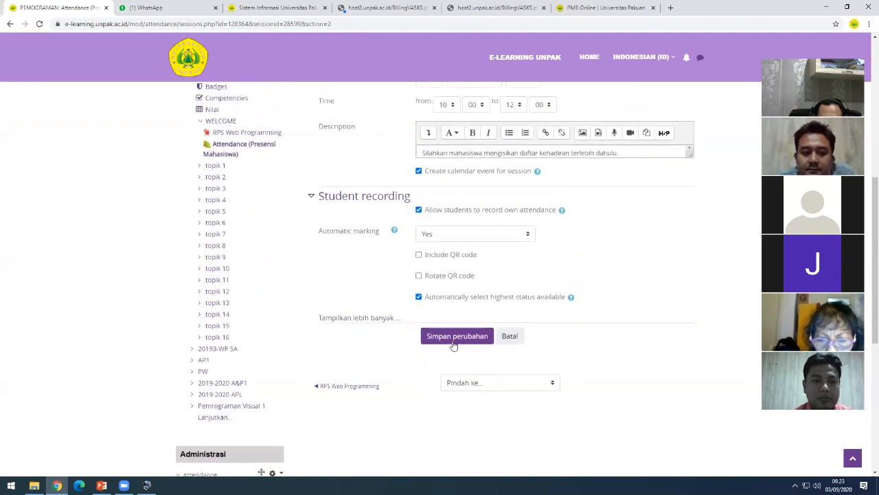
{"action": "left_click", "coordinate": [453, 341]}
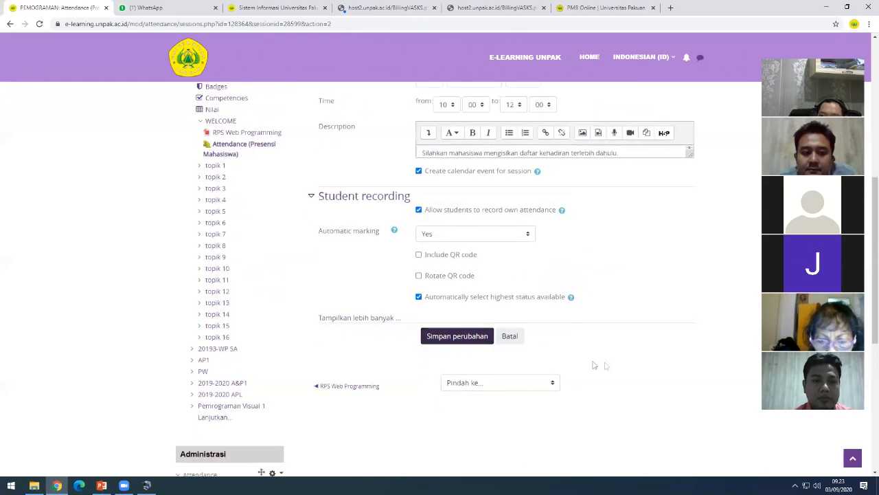
{"action": "scroll", "coordinate": [619, 355], "scroll_direction": "up", "scroll_amount": 4}
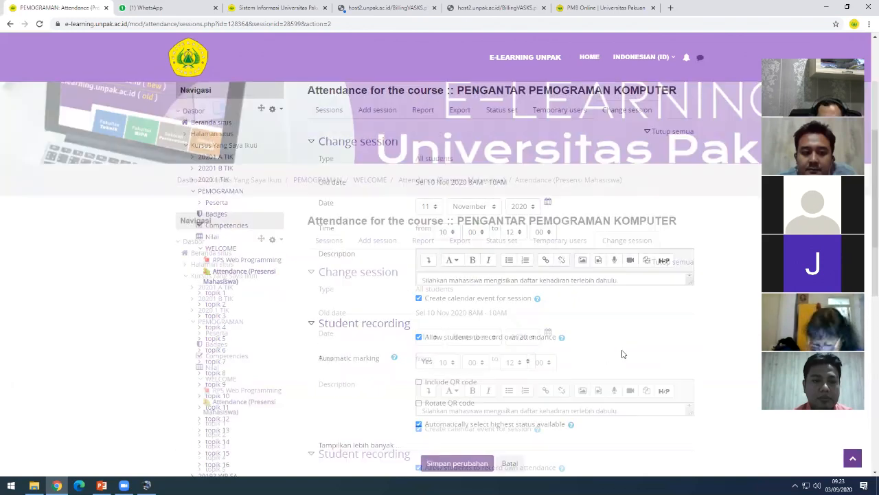
- Go back to the sessions list and open the Status set with Present, Late, Excused and Absent points
{"action": "left_click", "coordinate": [336, 259]}
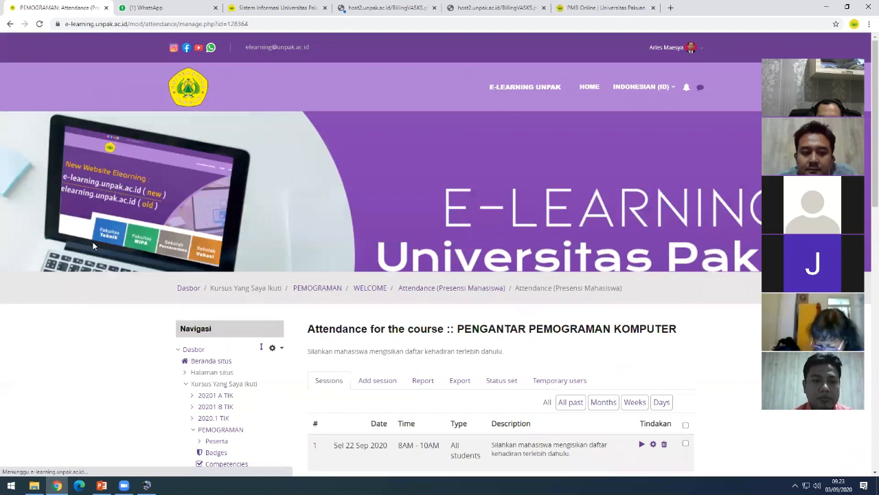
{"action": "scroll", "coordinate": [381, 282], "scroll_direction": "down", "scroll_amount": 2}
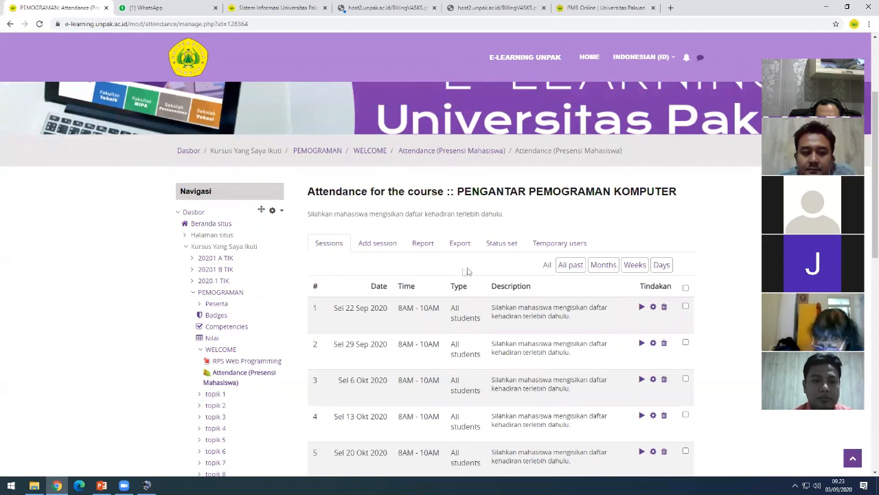
{"action": "left_click", "coordinate": [503, 248]}
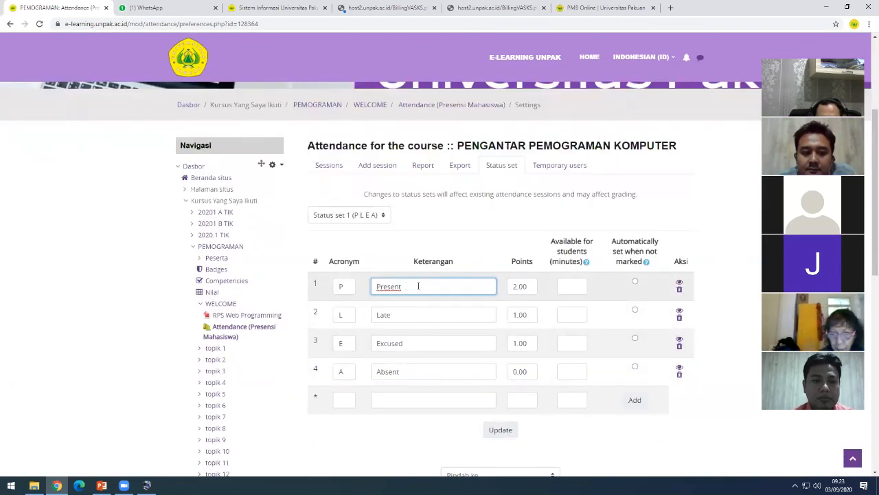
{"action": "left_click", "coordinate": [397, 314]}
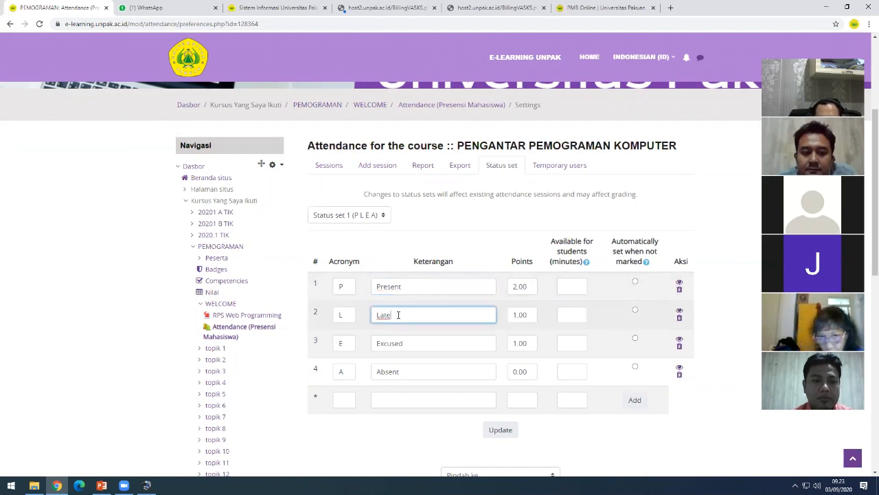
{"action": "left_click", "coordinate": [407, 343]}
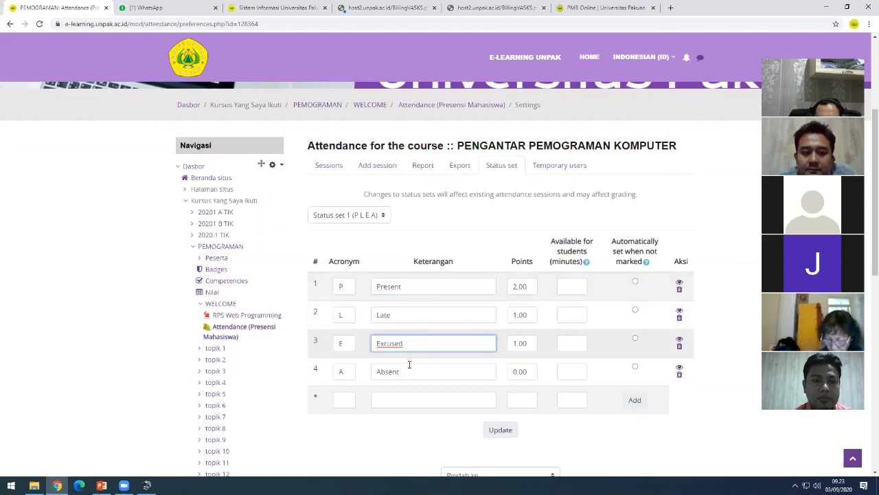
{"action": "left_click", "coordinate": [411, 374]}
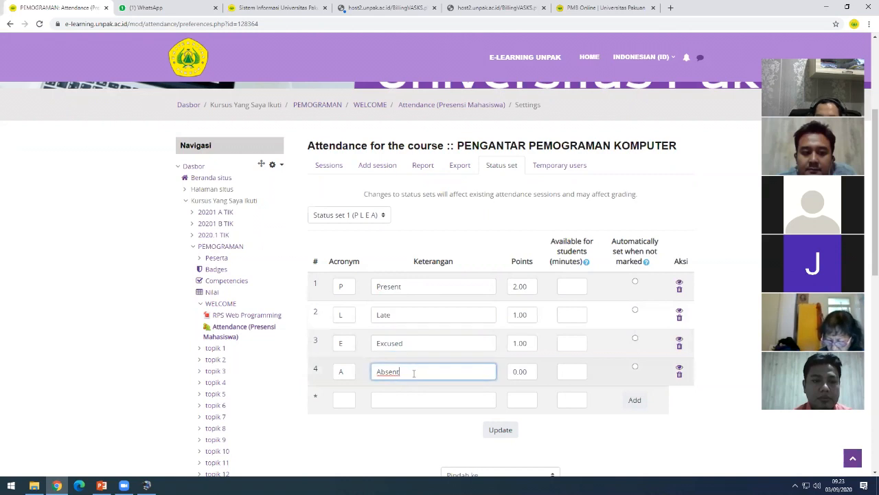
{"action": "left_click", "coordinate": [516, 289]}
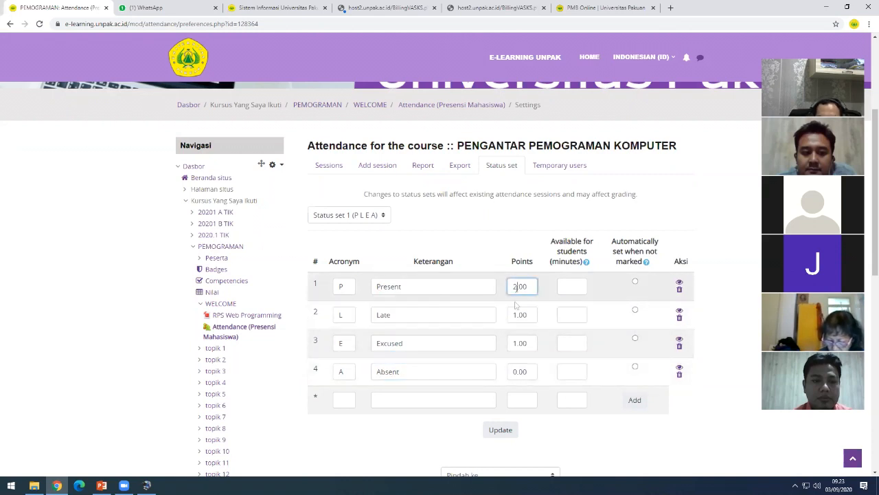
{"action": "left_click", "coordinate": [388, 314]}
{"action": "left_click", "coordinate": [416, 285]}
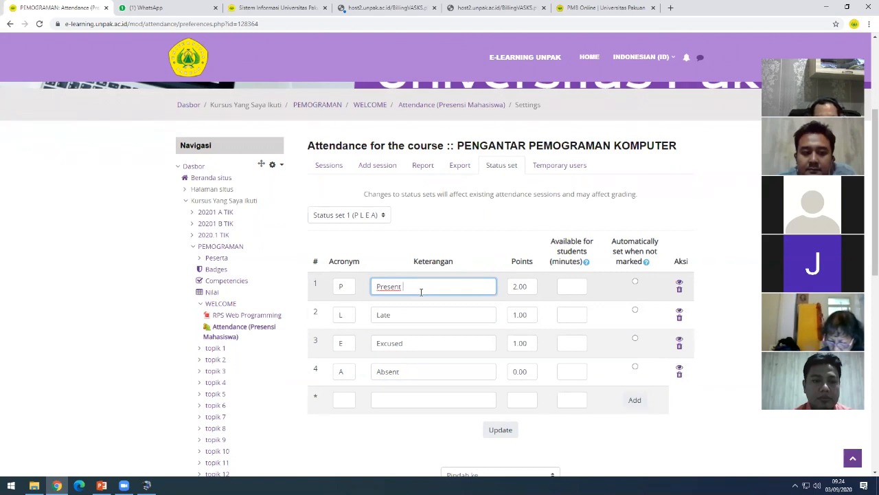
{"action": "left_click", "coordinate": [311, 289]}
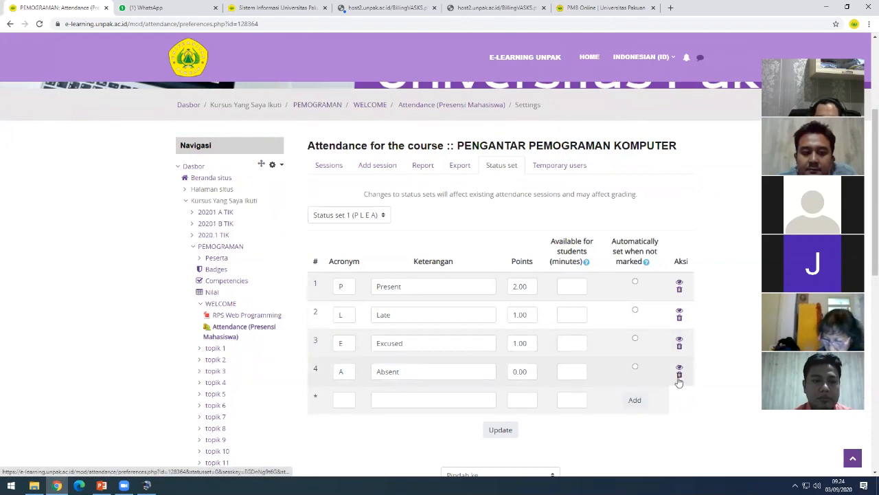
{"action": "left_click", "coordinate": [420, 367]}
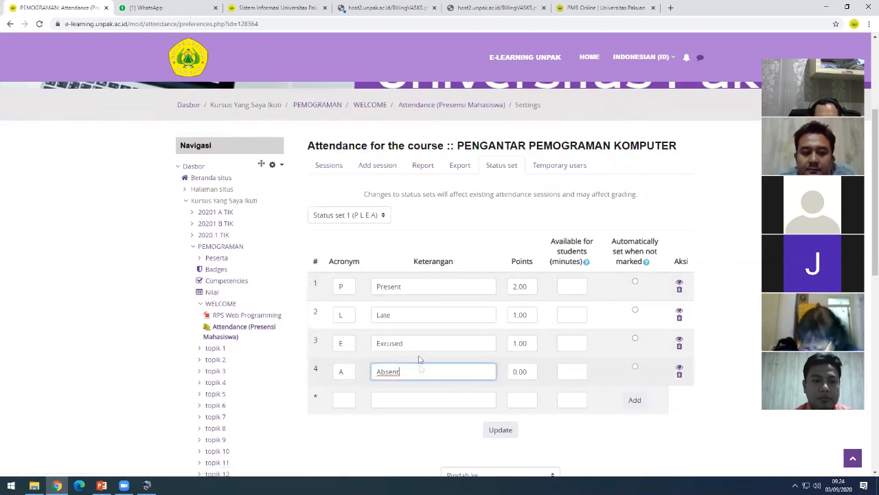
{"action": "left_click", "coordinate": [421, 287]}
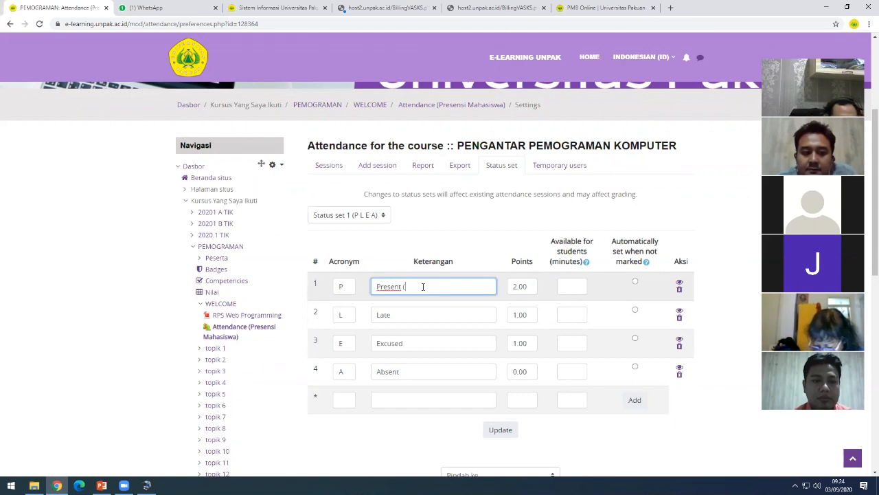
- Append (Hadir), (Telat), (Ijin) and (Alpa) to the Present, Late, Excused and Absent descriptions
{"action": "type", "text": "(Hadir"}
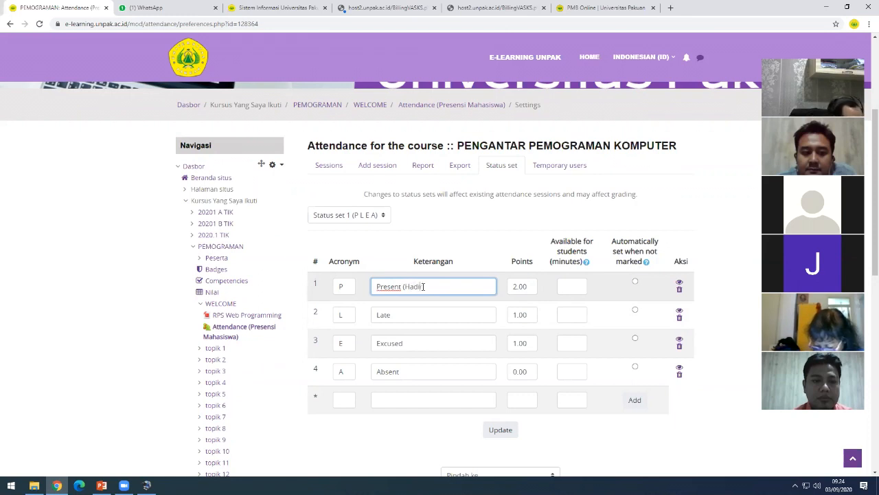
{"action": "left_click", "coordinate": [406, 316]}
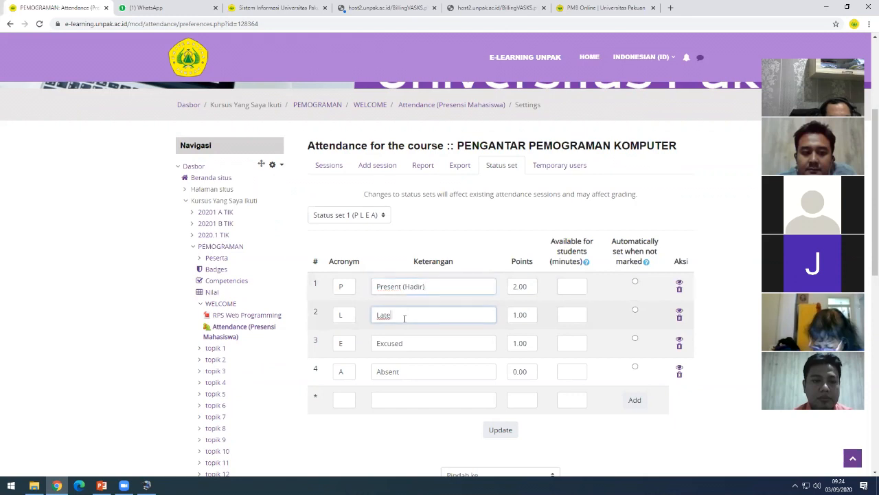
{"action": "type", "text": "(Telat)"}
{"action": "left_click", "coordinate": [422, 343]}
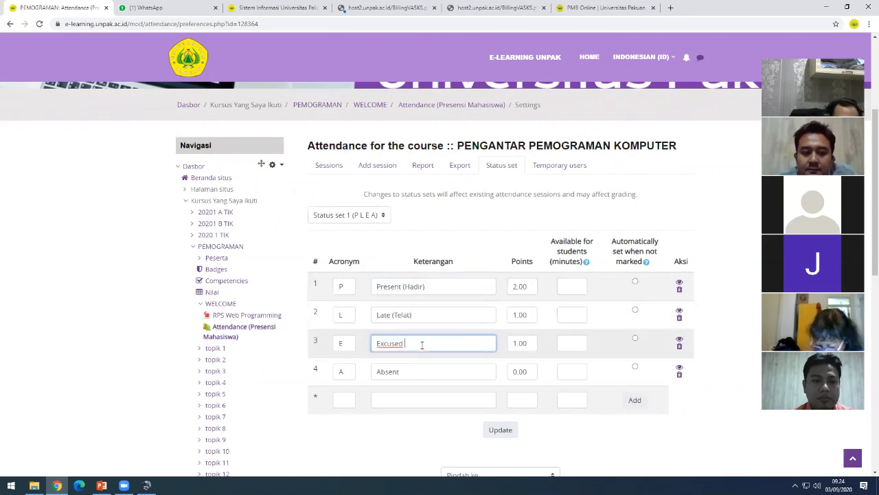
{"action": "type", "text": "(Ijin)"}
{"action": "left_click", "coordinate": [417, 375]}
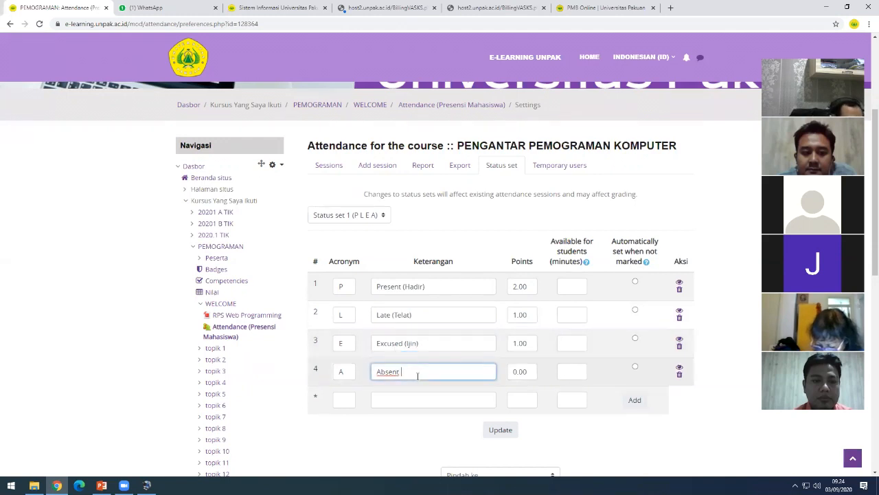
{"action": "type", "text": "(Alpa)"}
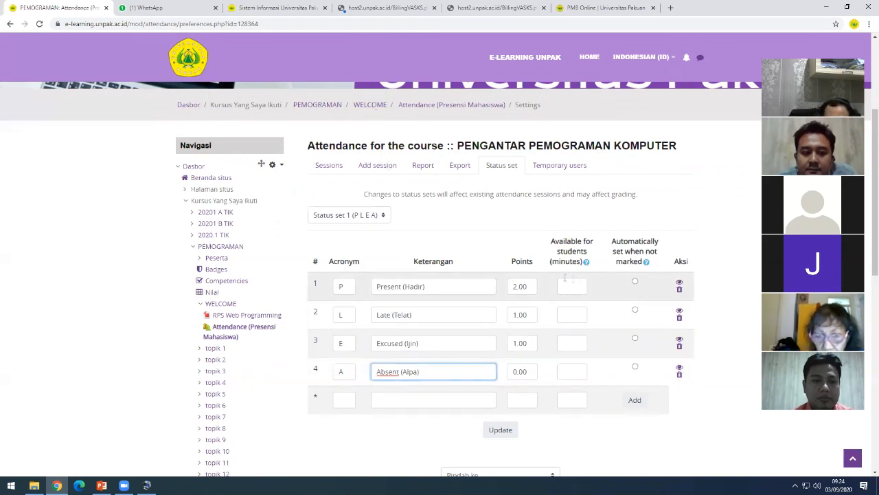
- Set Present's points to 1.00 and Excused (Ijin) points to 0.00, keeping Late 1.00 and Absent 0.00
{"action": "left_click", "coordinate": [513, 285]}
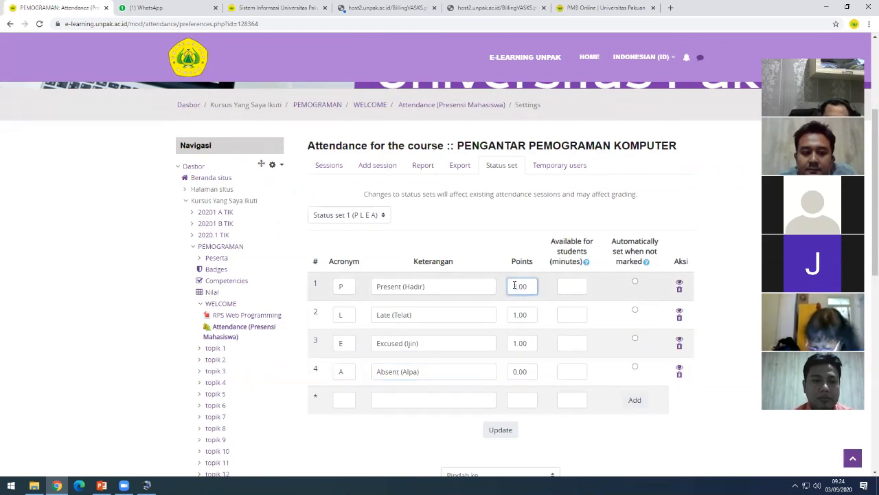
{"action": "left_click_drag", "start_coordinate": [516, 286], "coordinate": [513, 285]}
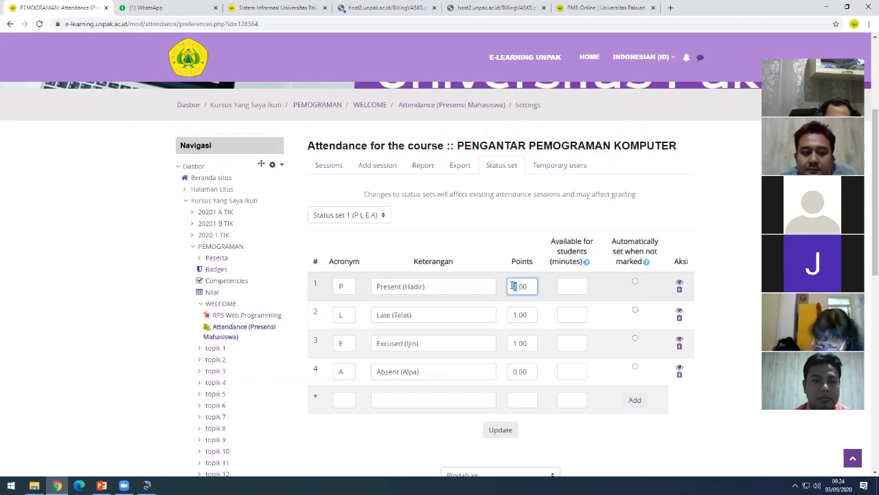
{"action": "type", "text": "1"}
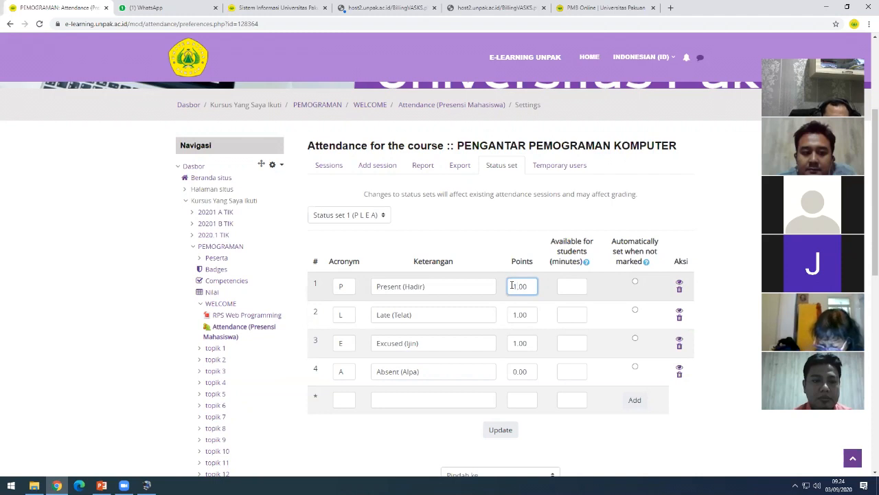
{"action": "left_click_drag", "start_coordinate": [517, 286], "coordinate": [513, 286]}
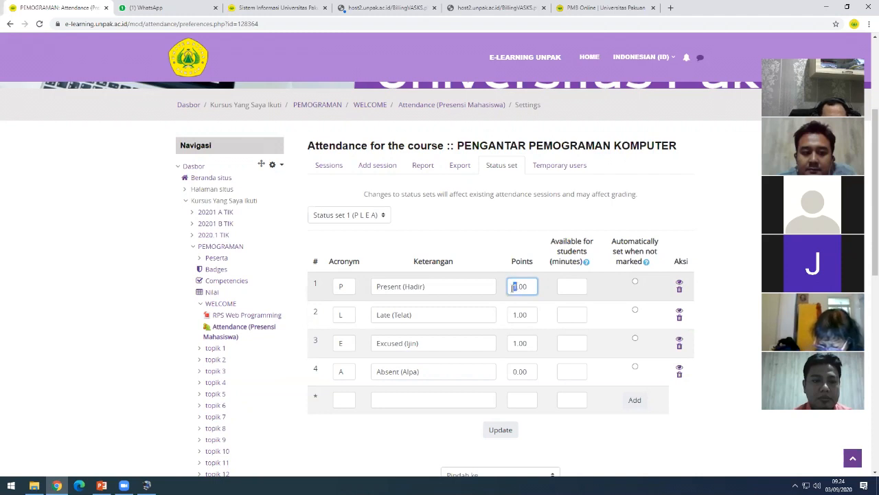
{"action": "left_click_drag", "start_coordinate": [519, 314], "coordinate": [511, 316]}
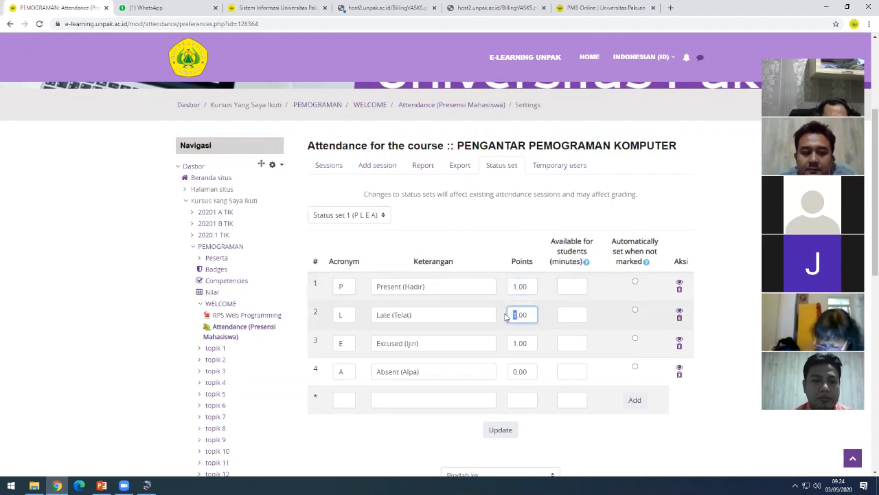
{"action": "left_click", "coordinate": [436, 313]}
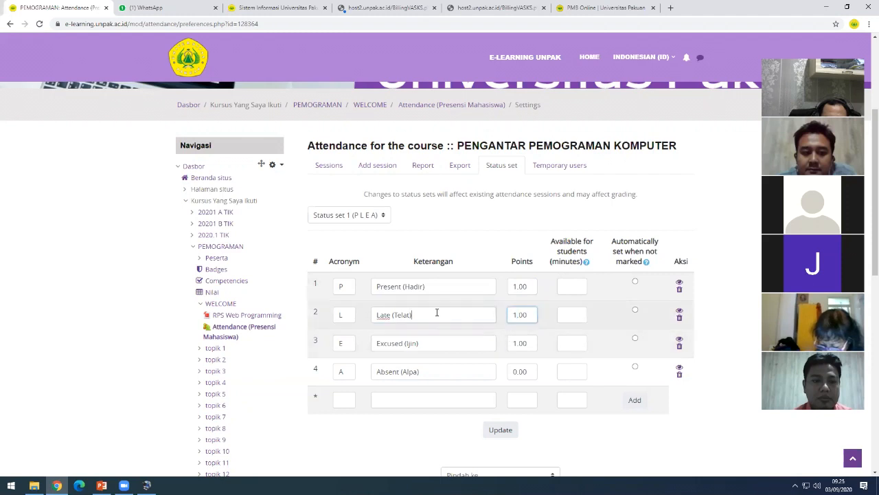
{"action": "left_click", "coordinate": [515, 314]}
{"action": "left_click_drag", "start_coordinate": [517, 314], "coordinate": [512, 315]}
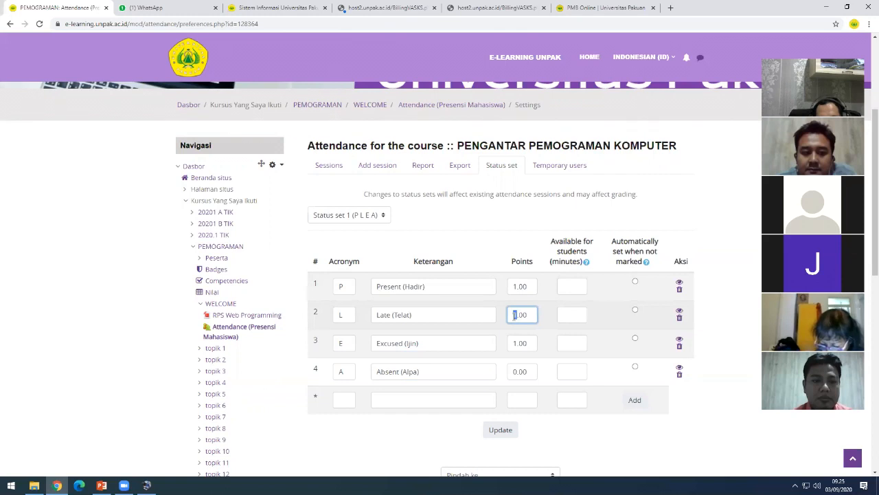
{"action": "left_click_drag", "start_coordinate": [517, 344], "coordinate": [508, 345]}
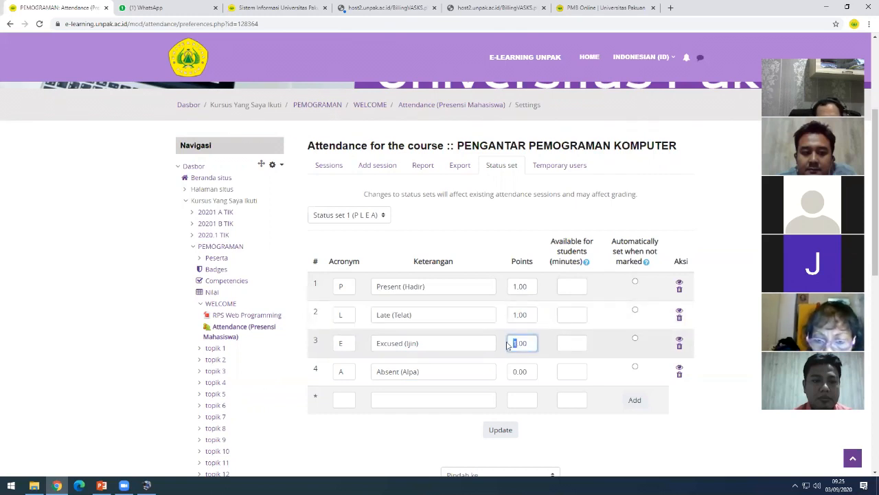
{"action": "type", "text": "0"}
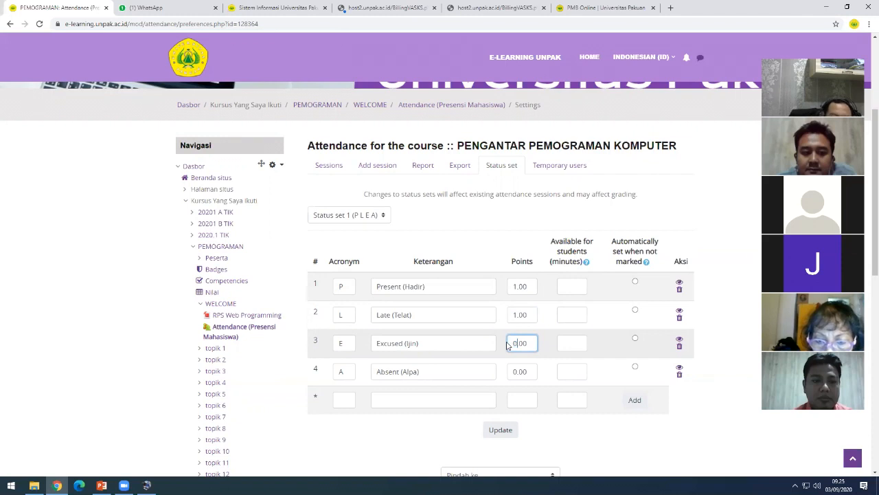
{"action": "left_click", "coordinate": [570, 287]}
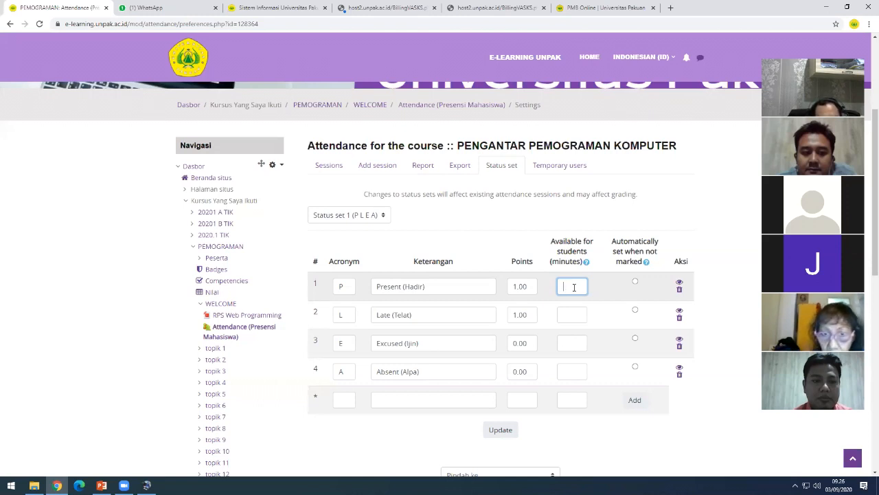
- Give Present (Hadir) 30 minutes of student availability, auto-set when unmarked, and submit the status set
{"action": "type", "text": "30"}
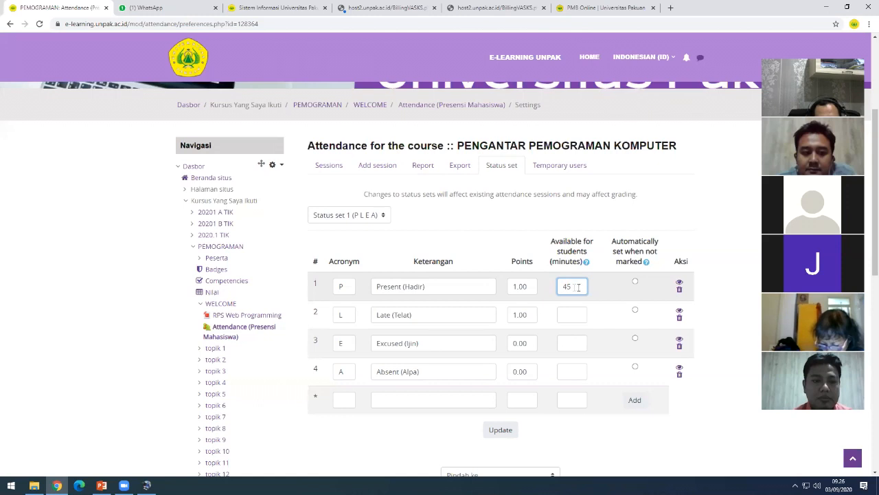
{"action": "left_click", "coordinate": [612, 294]}
{"action": "left_click", "coordinate": [582, 285]}
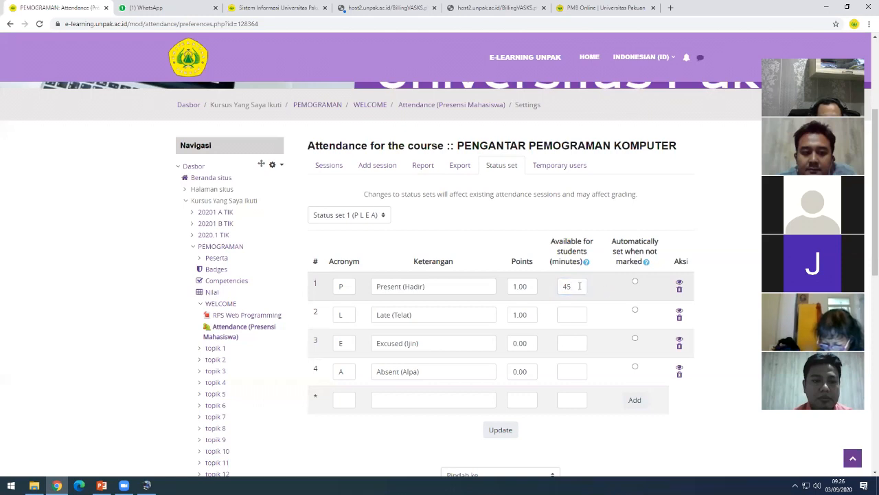
{"action": "left_click_drag", "start_coordinate": [588, 288], "coordinate": [557, 288]}
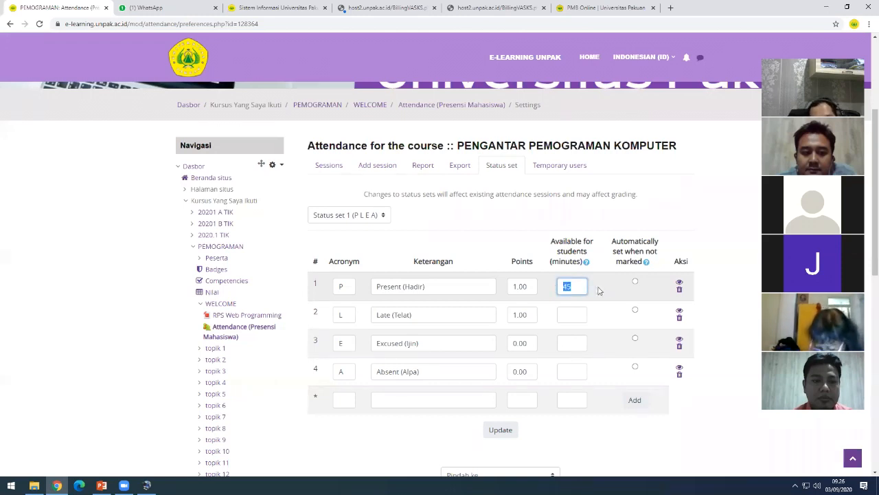
{"action": "type", "text": "30"}
{"action": "left_click", "coordinate": [630, 256]}
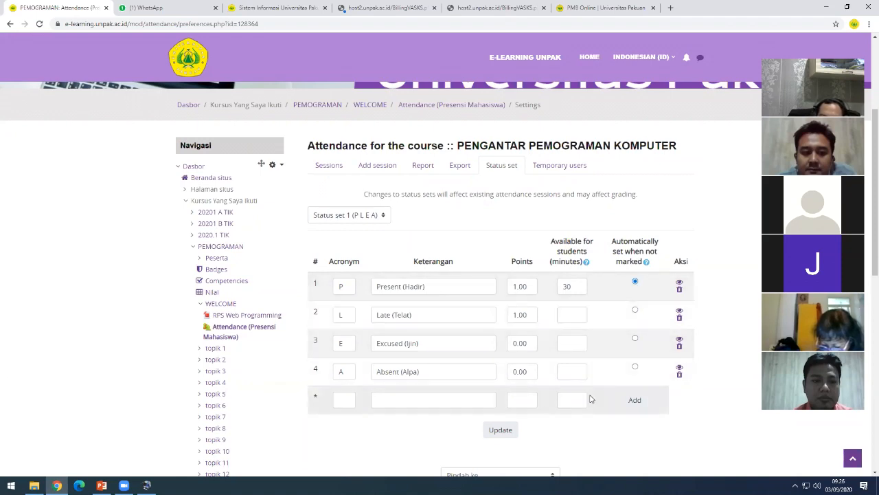
{"action": "scroll", "coordinate": [589, 396], "scroll_direction": "down", "scroll_amount": 2}
{"action": "left_click", "coordinate": [503, 339]}
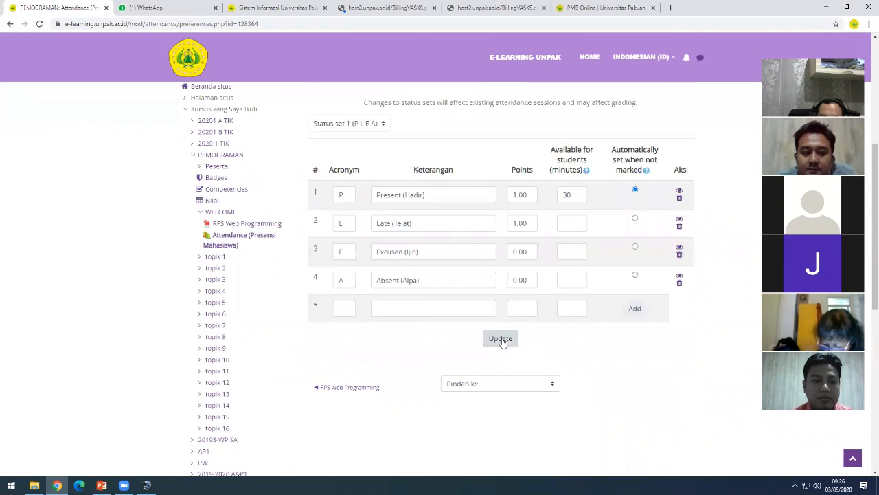
- Submit the status set and check the saved values: Present 1 point with 30 minutes, Late 1, Excused and Absent 0
{"action": "left_click", "coordinate": [502, 340]}
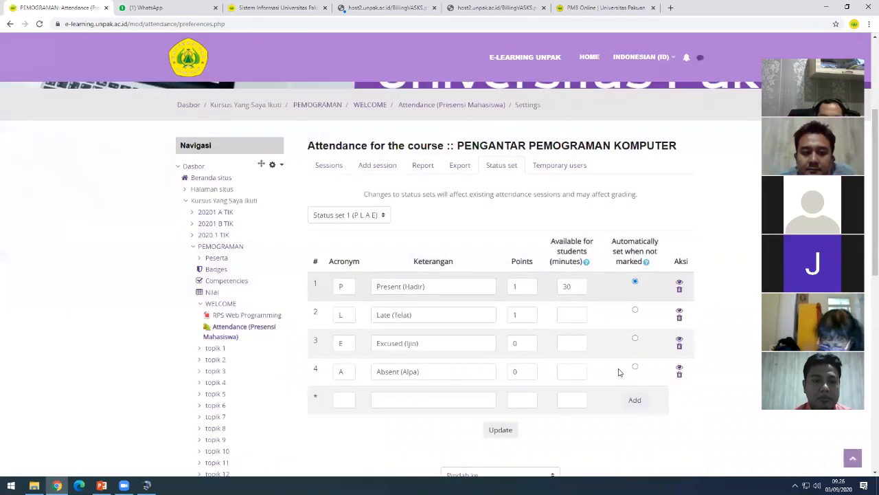
{"action": "scroll", "coordinate": [618, 371], "scroll_direction": "down", "scroll_amount": 2}
{"action": "scroll", "coordinate": [618, 372], "scroll_direction": "up", "scroll_amount": 2}
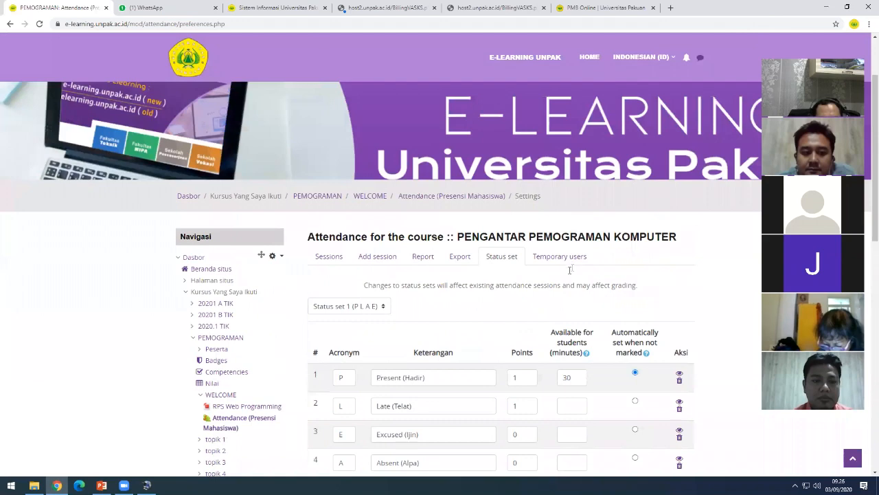
{"action": "scroll", "coordinate": [591, 261], "scroll_direction": "down", "scroll_amount": 2}
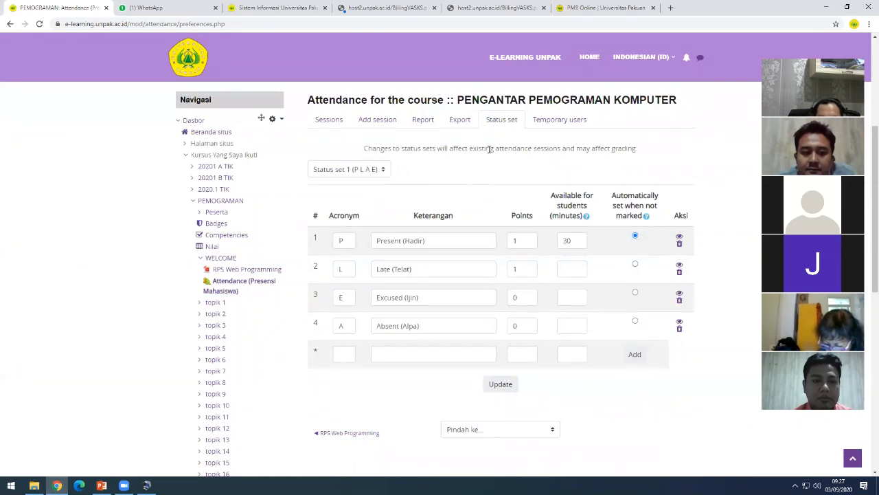
{"action": "scroll", "coordinate": [428, 124], "scroll_direction": "up", "scroll_amount": 1}
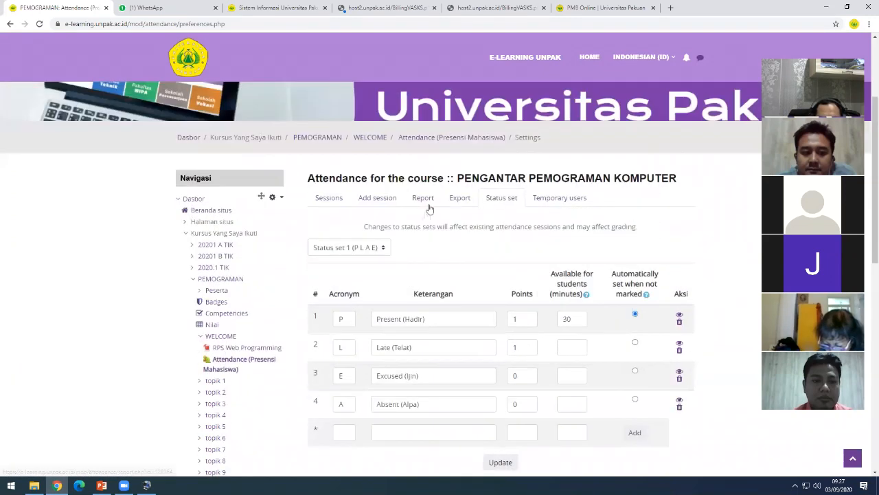
{"action": "scroll", "coordinate": [428, 213], "scroll_direction": "up", "scroll_amount": 1}
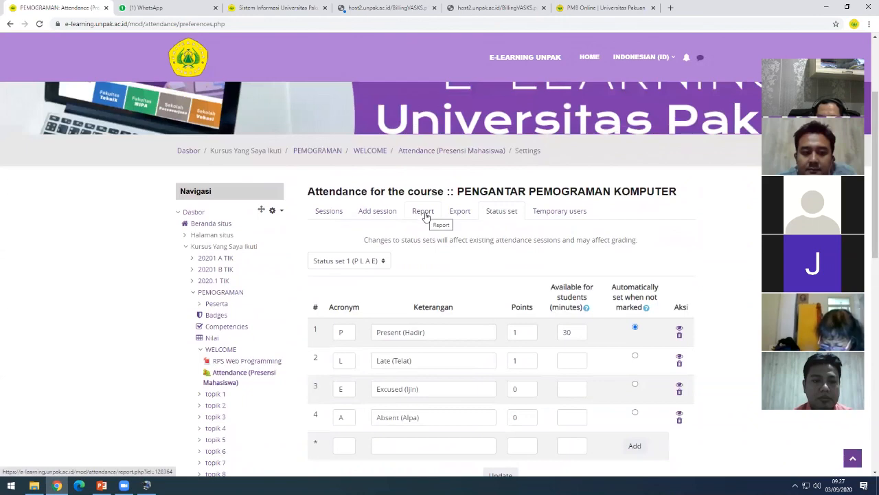
- Open the attendance report and browse the enrolled student's session status counts
{"action": "left_click", "coordinate": [423, 211]}
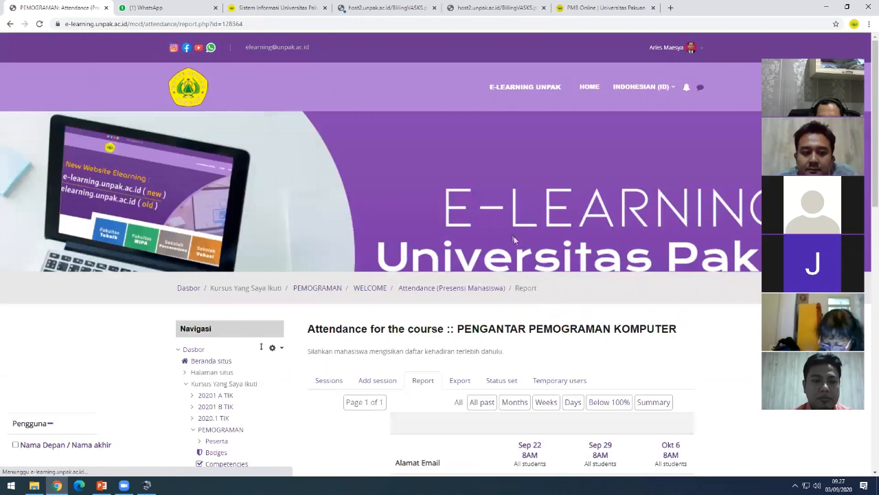
{"action": "scroll", "coordinate": [453, 381], "scroll_direction": "down", "scroll_amount": 3}
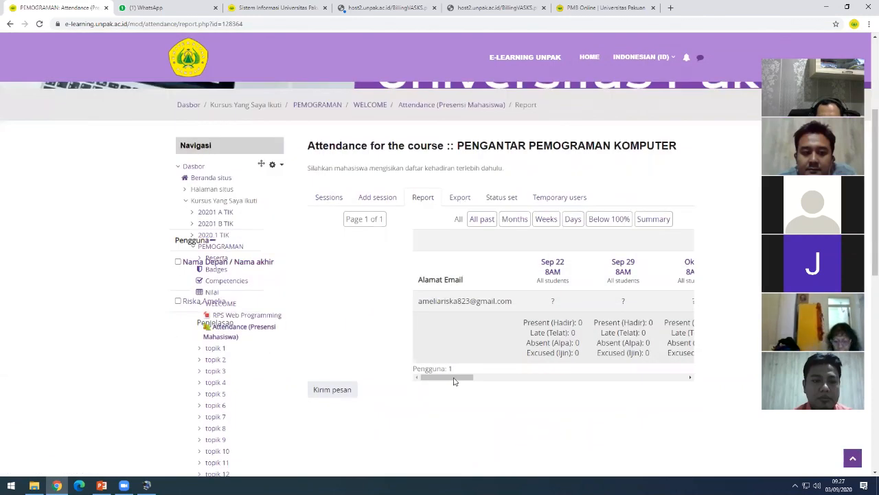
{"action": "scroll", "coordinate": [481, 233], "scroll_direction": "down", "scroll_amount": 2}
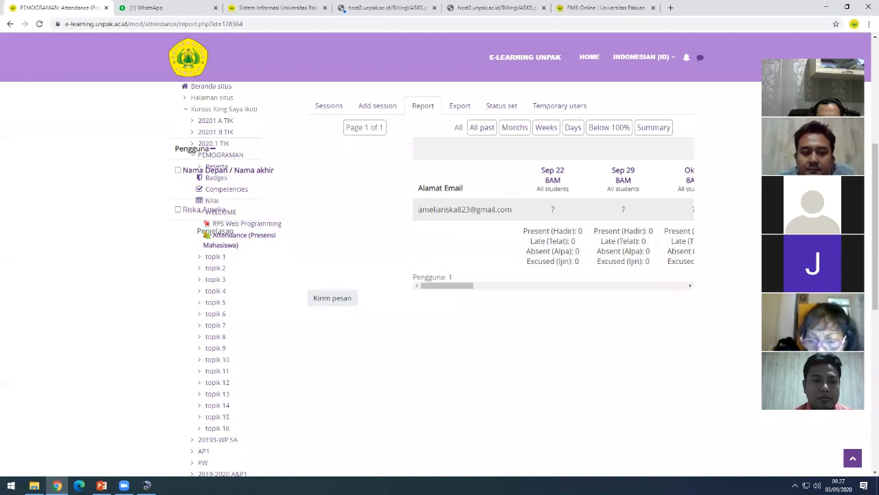
{"action": "left_click_drag", "start_coordinate": [421, 209], "coordinate": [515, 212]}
{"action": "left_click", "coordinate": [478, 211]}
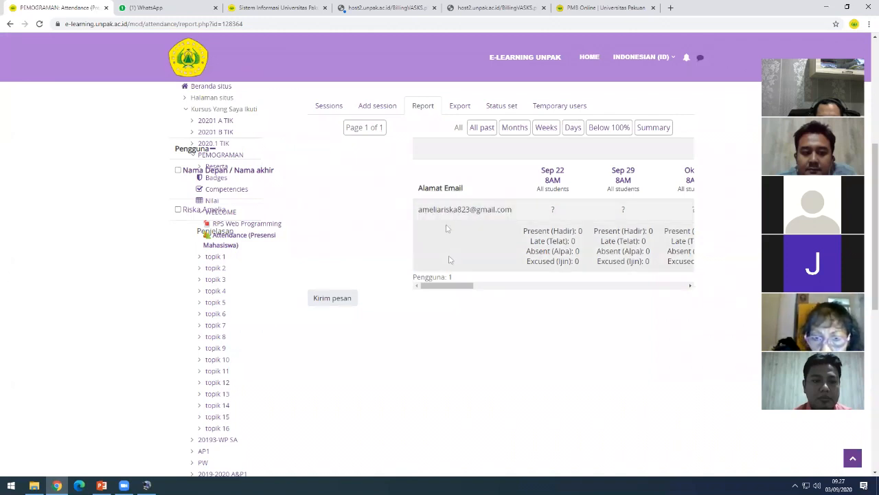
{"action": "left_click_drag", "start_coordinate": [440, 288], "coordinate": [686, 283]}
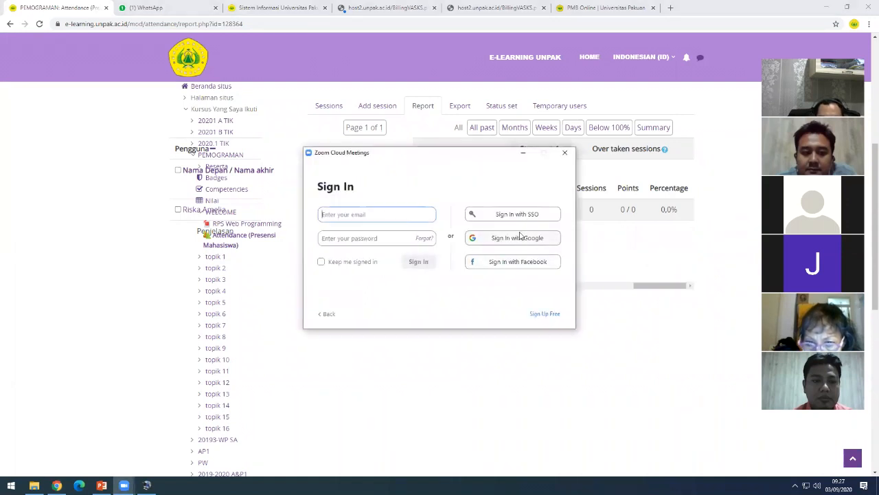
- Dismiss the Zoom sign-in window and open the attendance Export form
{"action": "left_click", "coordinate": [564, 154]}
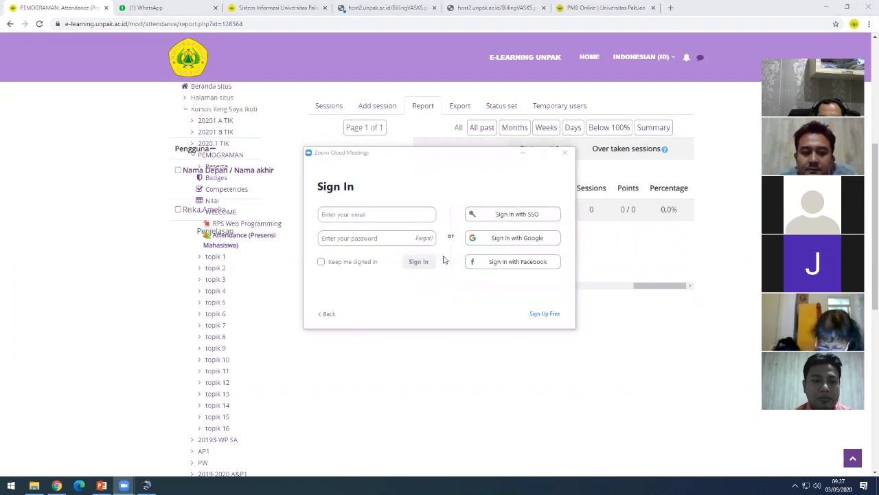
{"action": "left_click", "coordinate": [565, 154]}
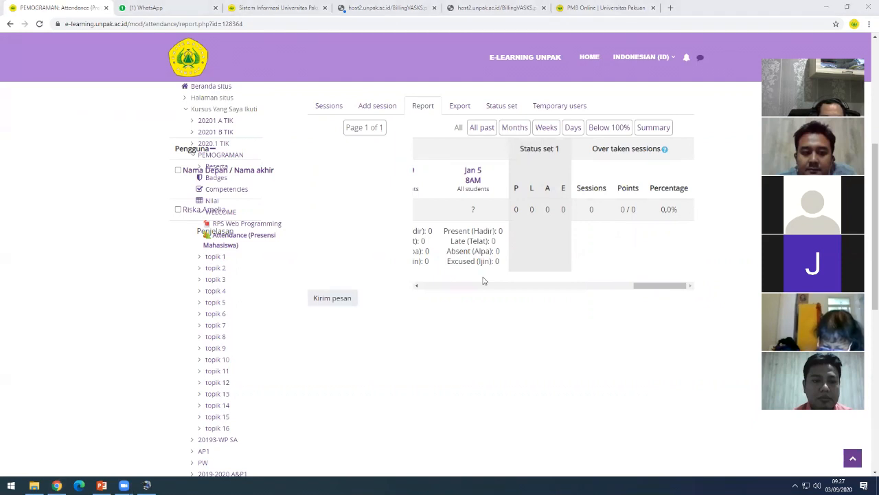
{"action": "left_click", "coordinate": [593, 311]}
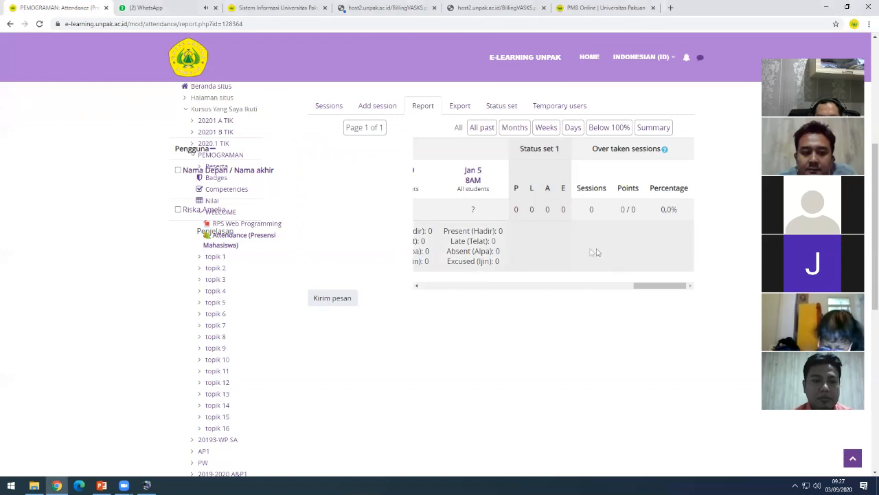
{"action": "scroll", "coordinate": [569, 272], "scroll_direction": "up", "scroll_amount": 2}
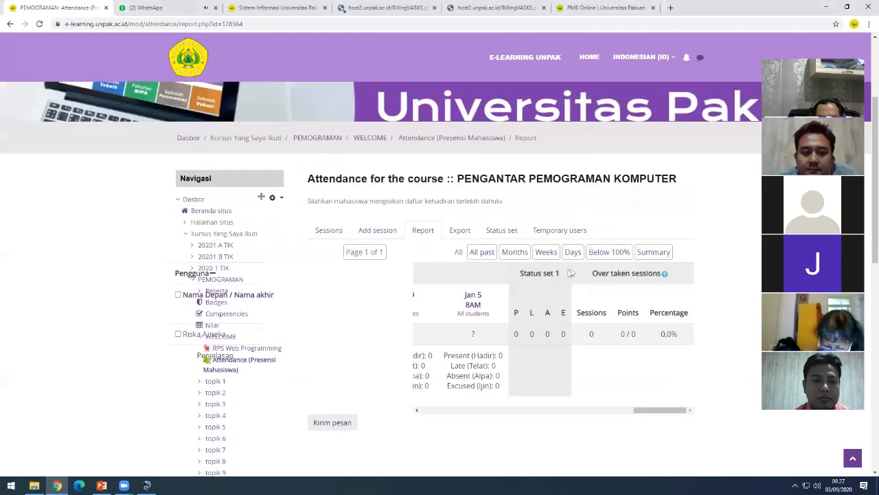
{"action": "scroll", "coordinate": [583, 261], "scroll_direction": "up", "scroll_amount": 1}
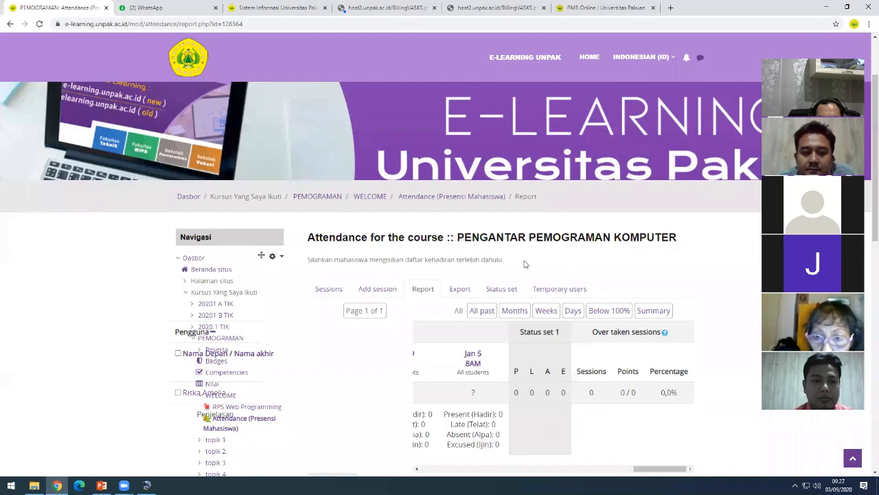
{"action": "scroll", "coordinate": [524, 264], "scroll_direction": "down", "scroll_amount": 2}
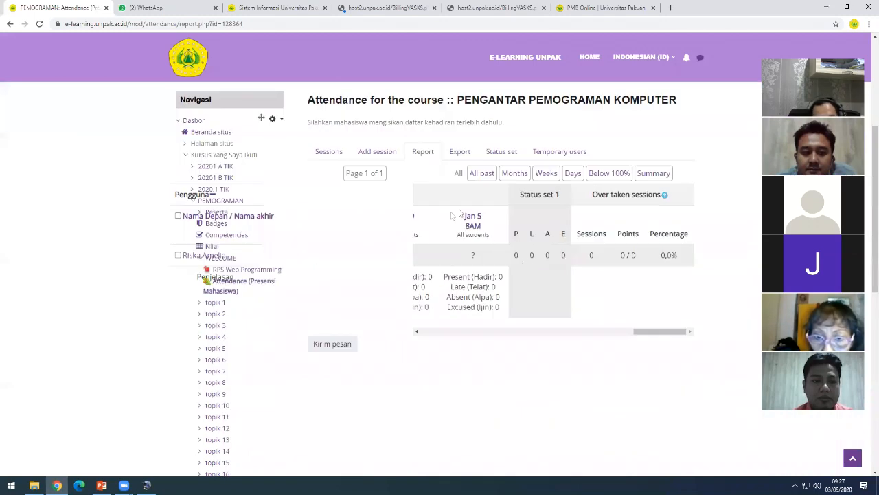
{"action": "left_click", "coordinate": [460, 151]}
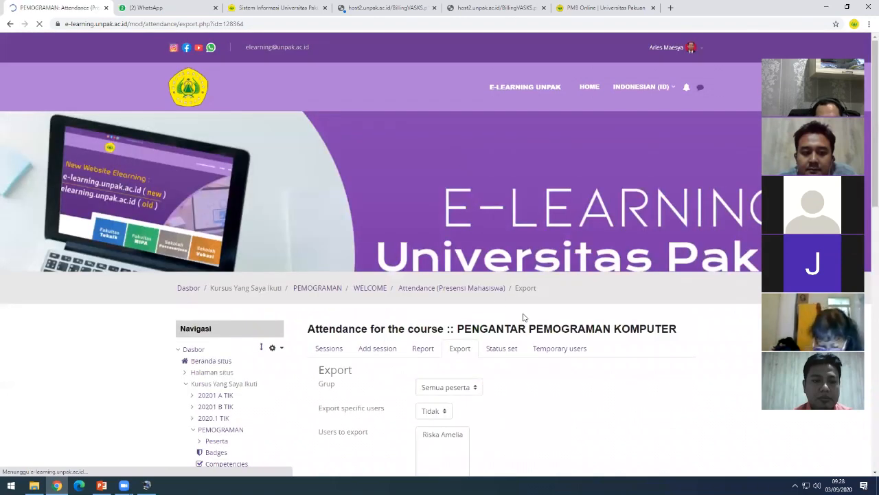
- Scroll through the Export form's Student ID, username, all-sessions and Excel format options
{"action": "scroll", "coordinate": [534, 316], "scroll_direction": "down", "scroll_amount": 5}
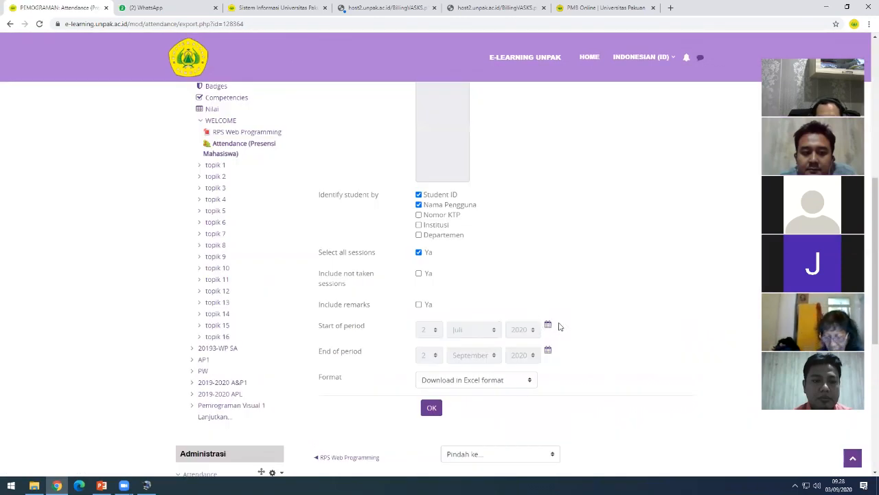
{"action": "scroll", "coordinate": [557, 324], "scroll_direction": "up", "scroll_amount": 2}
{"action": "scroll", "coordinate": [603, 324], "scroll_direction": "up", "scroll_amount": 3}
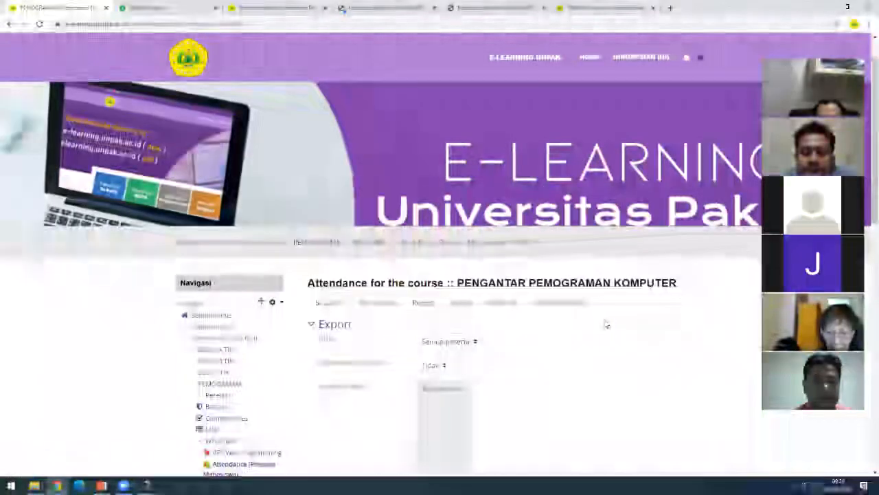
{"action": "scroll", "coordinate": [605, 324], "scroll_direction": "down", "scroll_amount": 5}
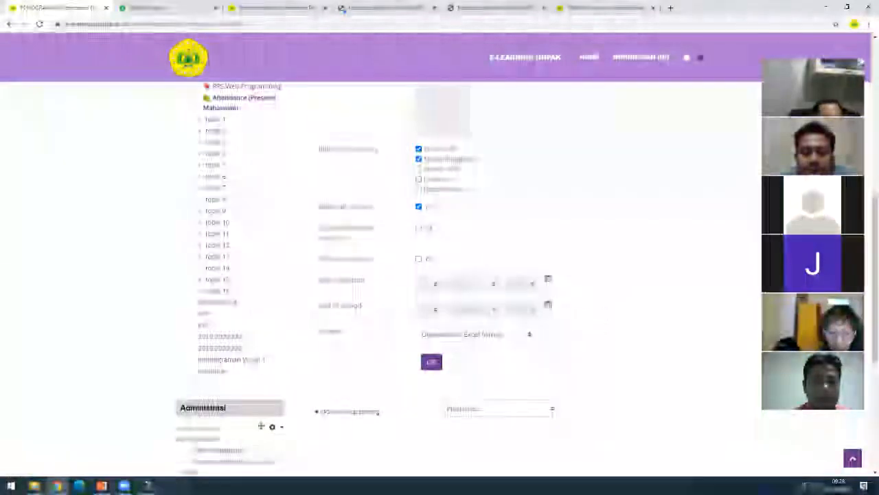
{"action": "scroll", "coordinate": [601, 314], "scroll_direction": "up", "scroll_amount": 2}
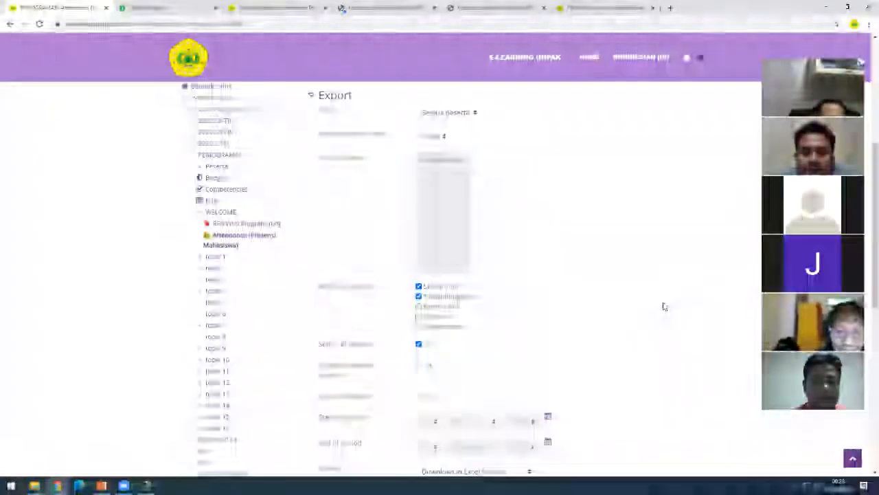
{"action": "scroll", "coordinate": [664, 307], "scroll_direction": "up", "scroll_amount": 3}
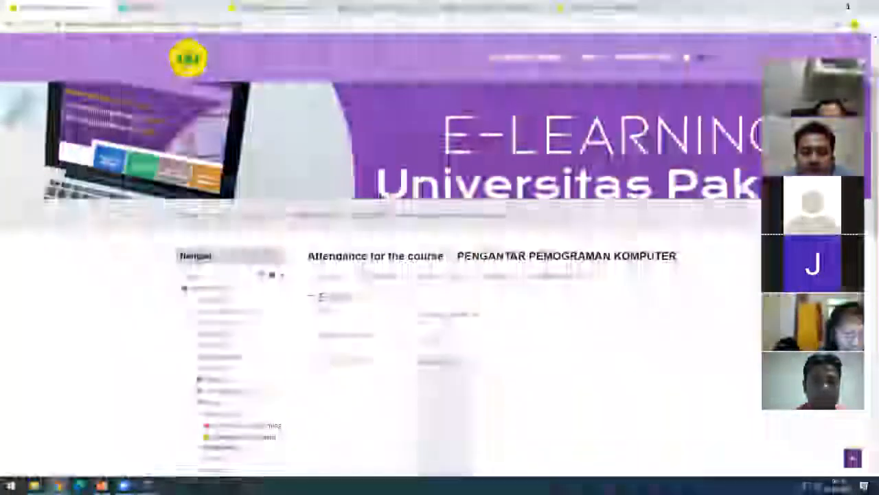
{"action": "scroll", "coordinate": [386, 294], "scroll_direction": "up", "scroll_amount": 1}
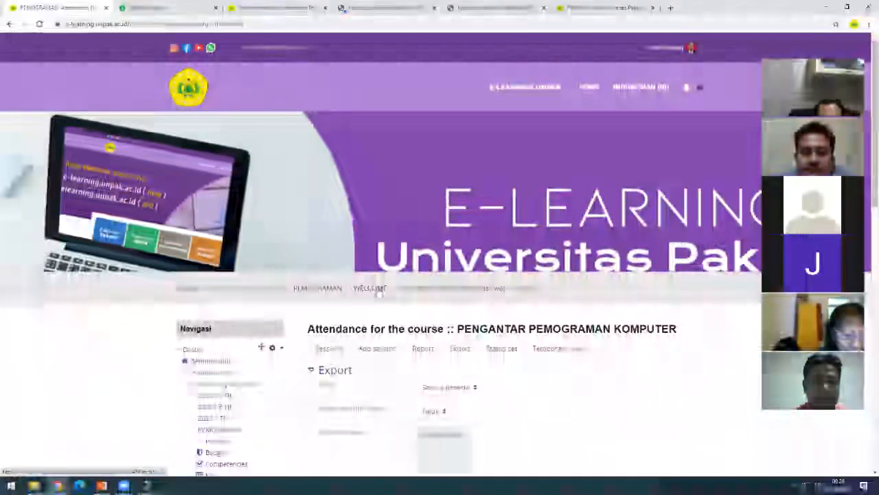
{"action": "left_click", "coordinate": [377, 291]}
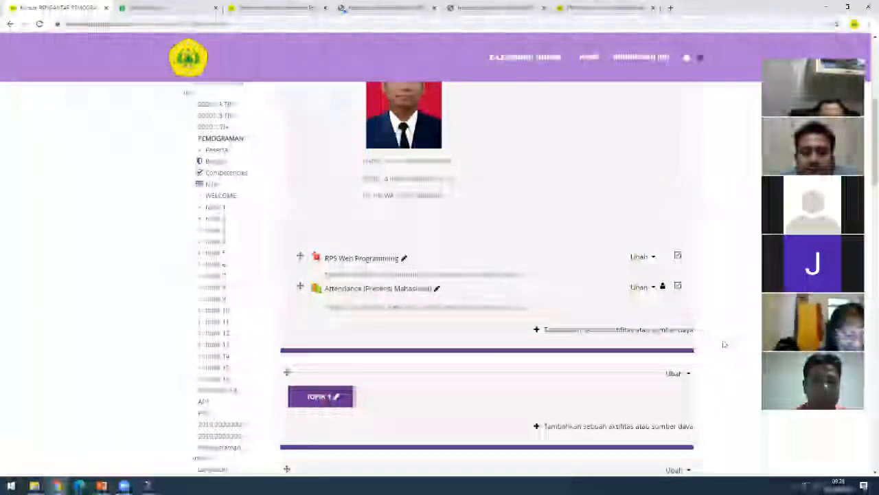
{"action": "scroll", "coordinate": [345, 279], "scroll_direction": "up", "scroll_amount": 2}
{"action": "scroll", "coordinate": [311, 250], "scroll_direction": "down", "scroll_amount": 2}
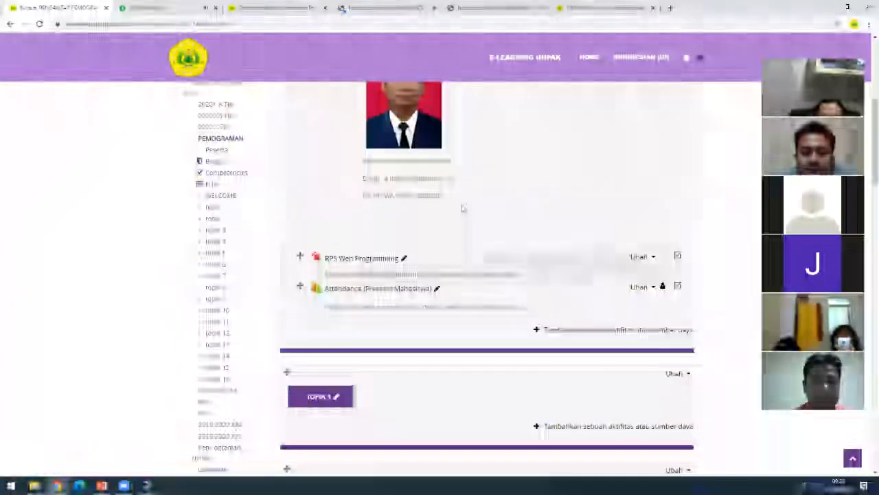
{"action": "scroll", "coordinate": [563, 288], "scroll_direction": "down", "scroll_amount": 1}
{"action": "scroll", "coordinate": [278, 151], "scroll_direction": "up", "scroll_amount": 2}
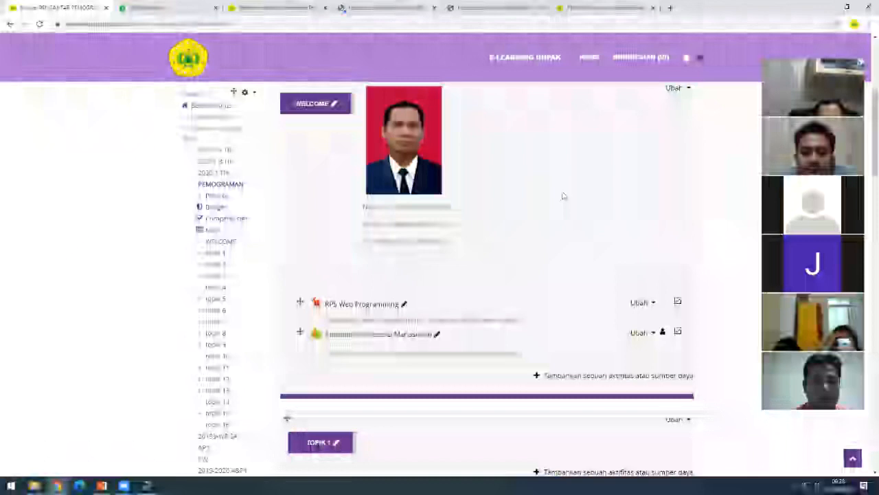
{"action": "scroll", "coordinate": [563, 196], "scroll_direction": "down", "scroll_amount": 3}
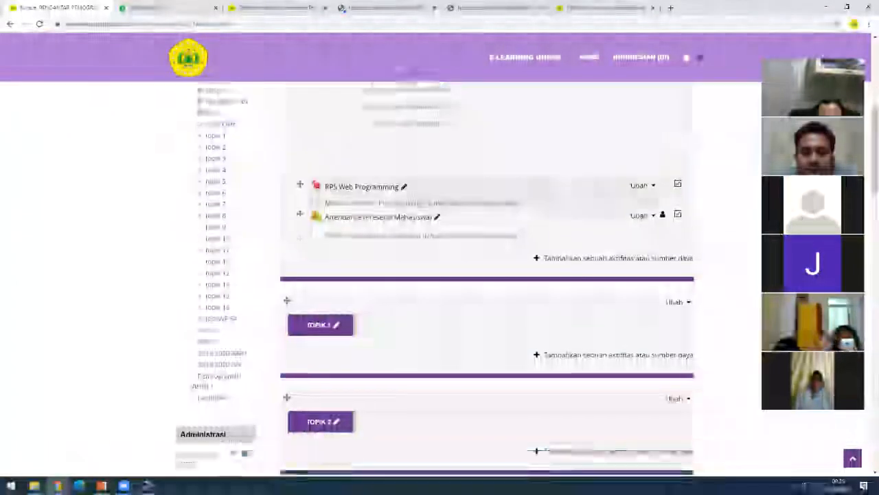
{"action": "scroll", "coordinate": [363, 277], "scroll_direction": "down", "scroll_amount": 2}
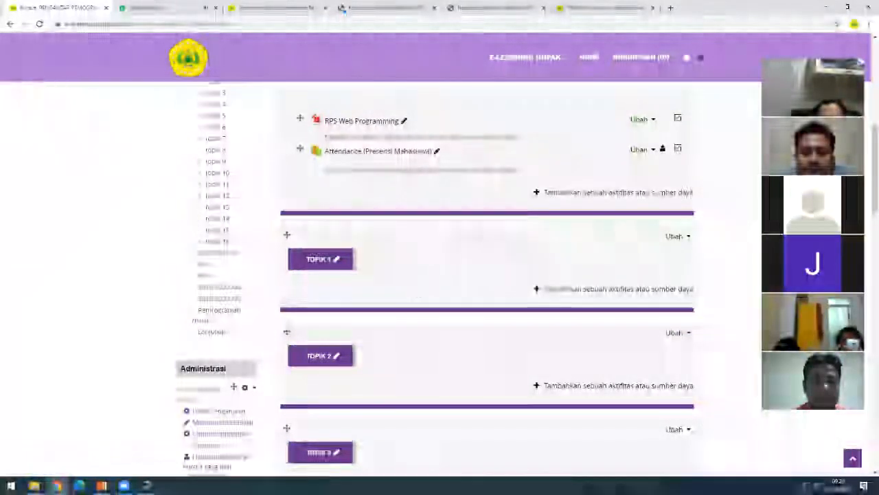
{"action": "scroll", "coordinate": [554, 282], "scroll_direction": "up", "scroll_amount": 2}
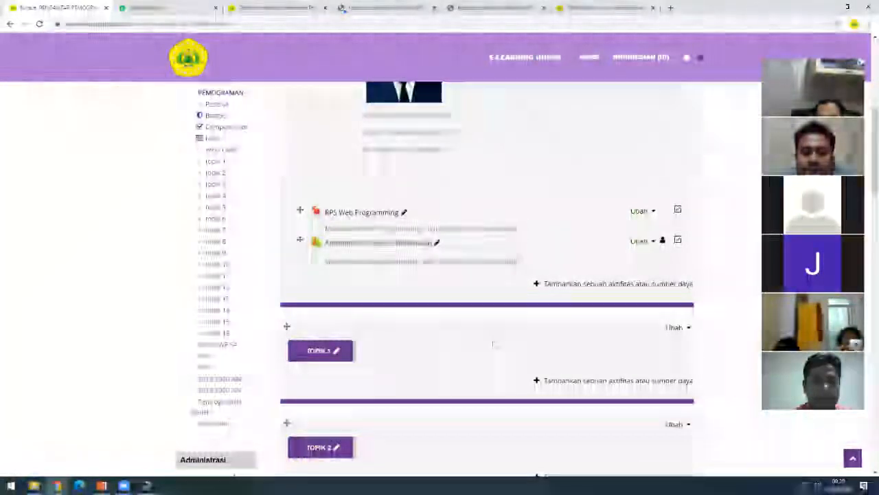
{"action": "scroll", "coordinate": [357, 249], "scroll_direction": "down", "scroll_amount": 1}
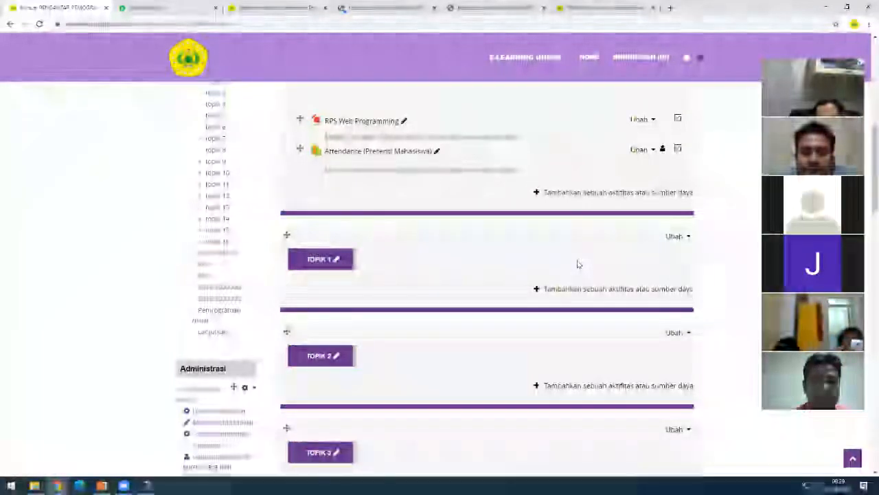
{"action": "scroll", "coordinate": [578, 264], "scroll_direction": "down", "scroll_amount": 2}
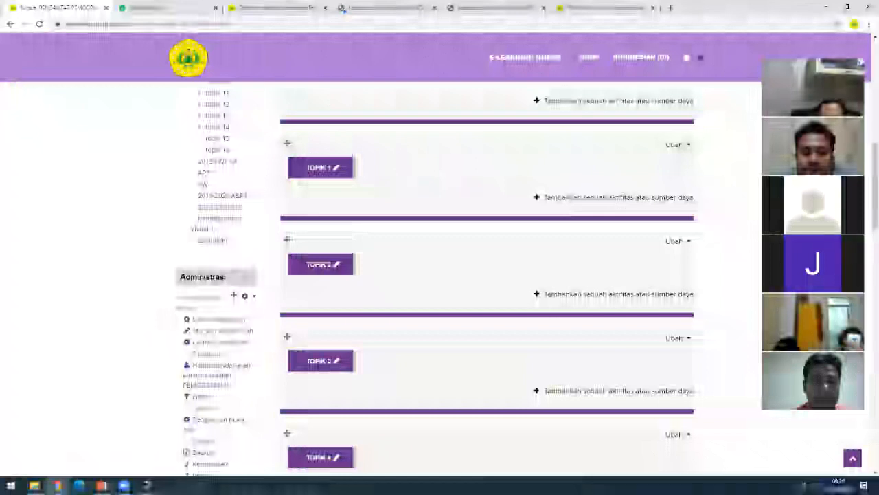
- Open the edit settings of the Topik 1 section
{"action": "left_click", "coordinate": [680, 145]}
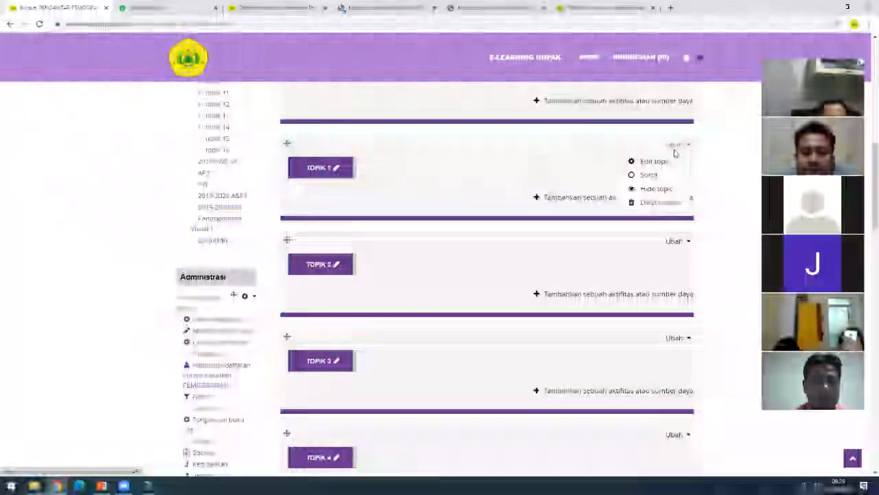
{"action": "left_click", "coordinate": [663, 162]}
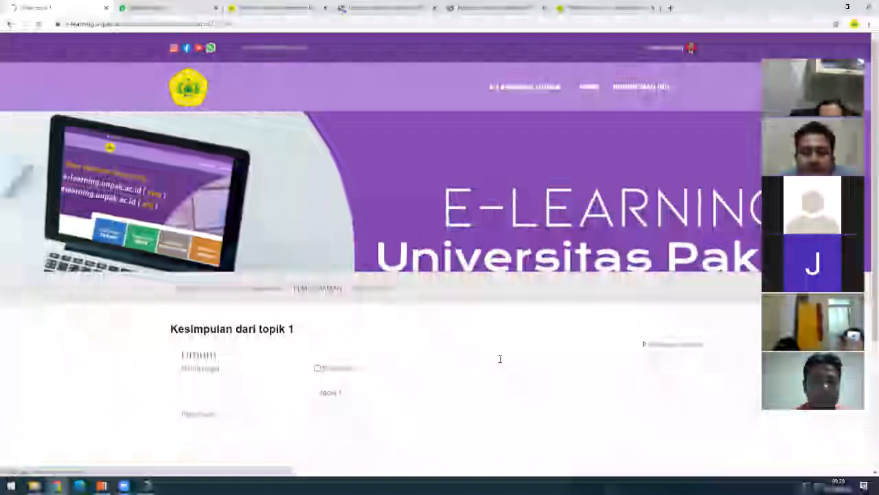
{"action": "scroll", "coordinate": [319, 236], "scroll_direction": "down", "scroll_amount": 2}
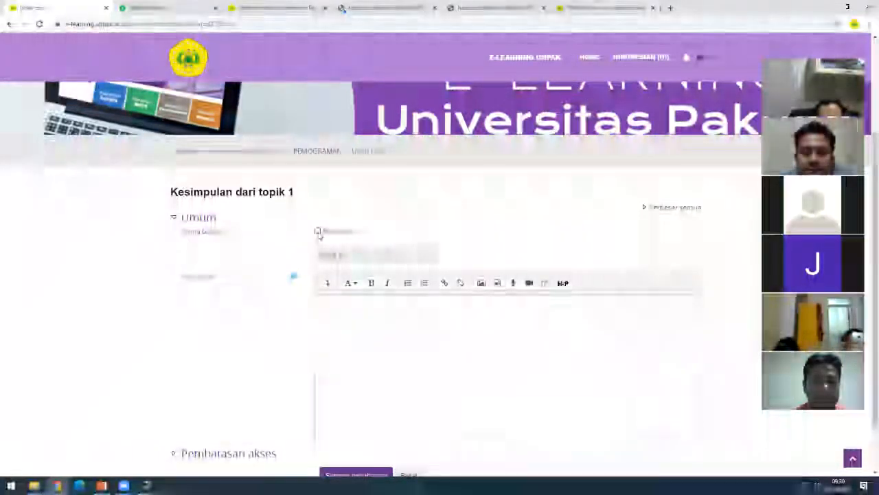
- Enable a custom section name and enter 'PERTEMUAN 1 - PENDAHULUAN' as the topic name
{"action": "left_click", "coordinate": [318, 231]}
{"action": "left_click", "coordinate": [328, 252]}
{"action": "type", "text": "pe"}
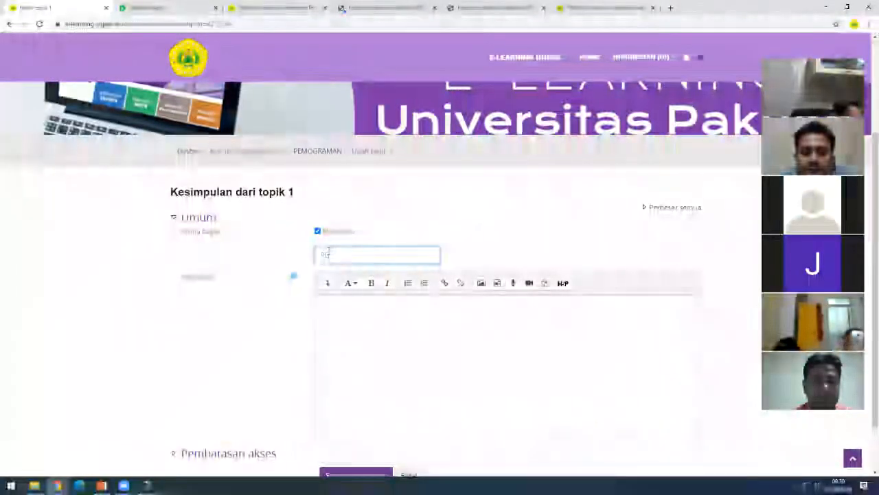
{"action": "type", "text": "RTEMUAN I"}
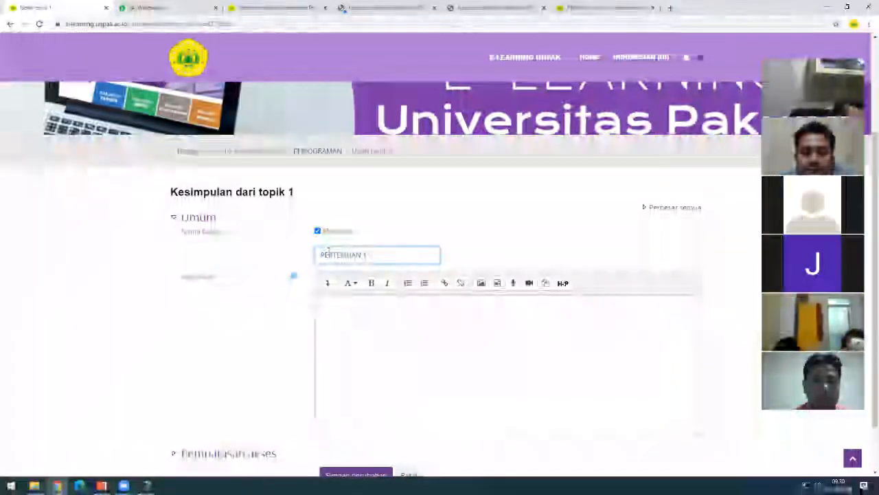
{"action": "type", "text": " (03"}
{"action": "key", "text": "BackSpace"}
{"action": "key", "text": "BackSpace"}
{"action": "key", "text": "BackSpace"}
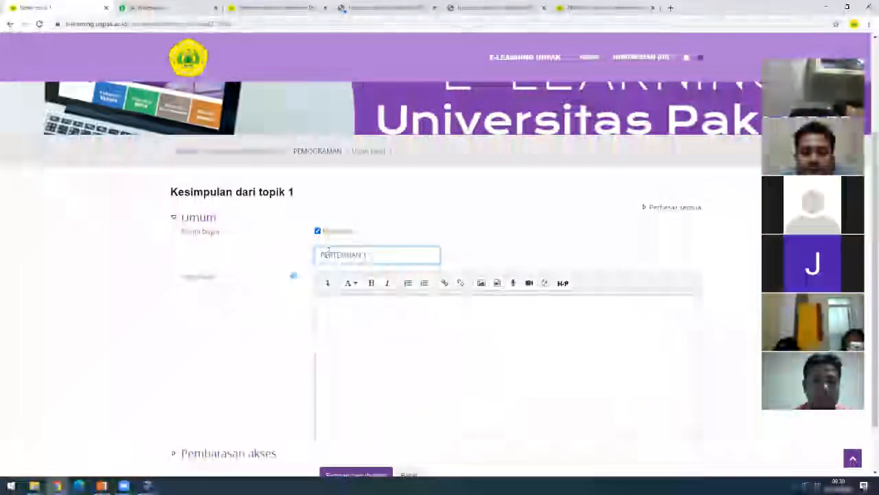
{"action": "type", "text": "- PENDA"}
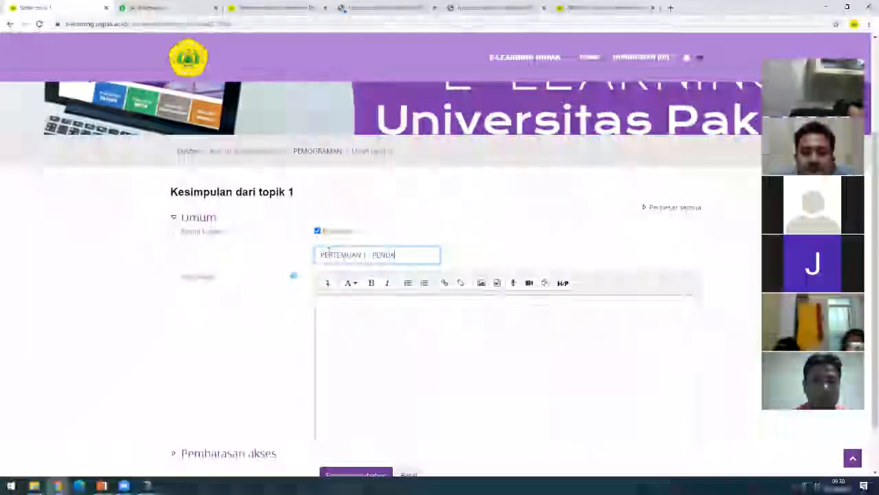
{"action": "type", "text": "HULUAN"}
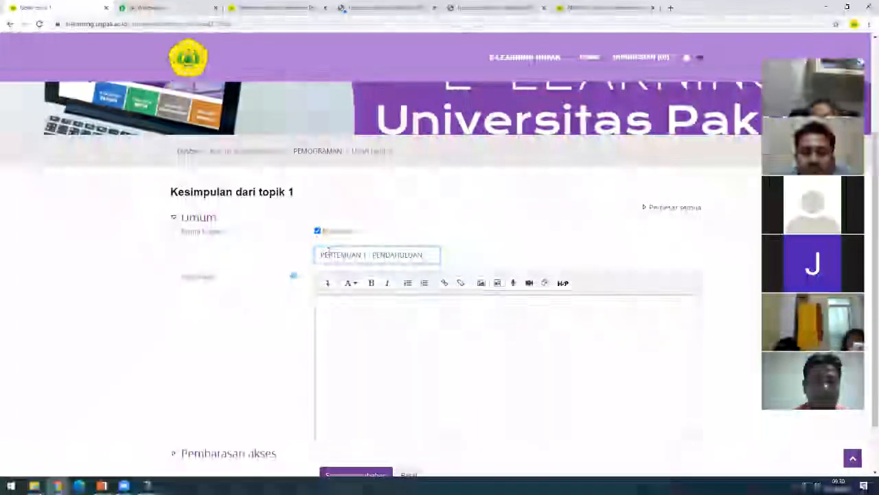
{"action": "key", "text": "Tab"}
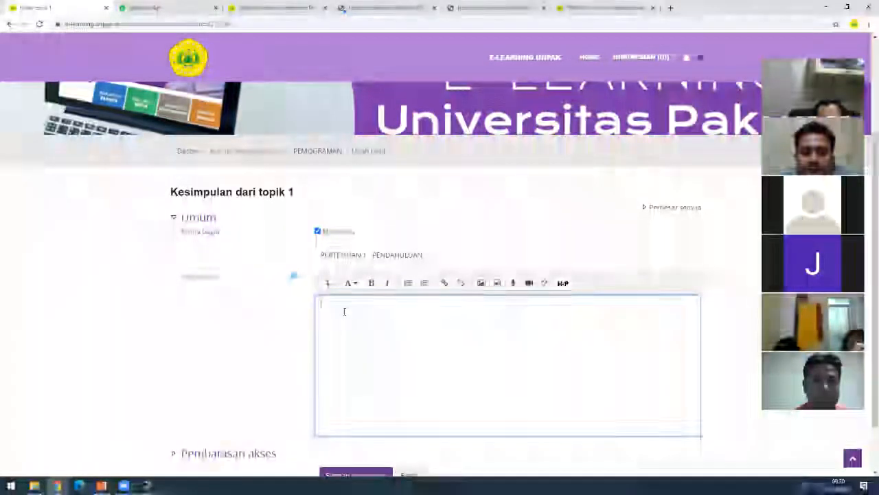
{"action": "scroll", "coordinate": [344, 311], "scroll_direction": "down", "scroll_amount": 1}
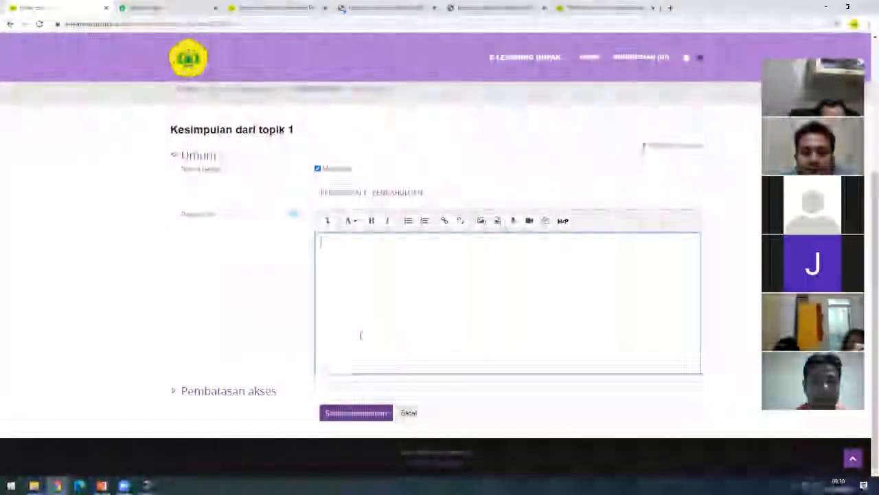
{"action": "scroll", "coordinate": [351, 337], "scroll_direction": "up", "scroll_amount": 2}
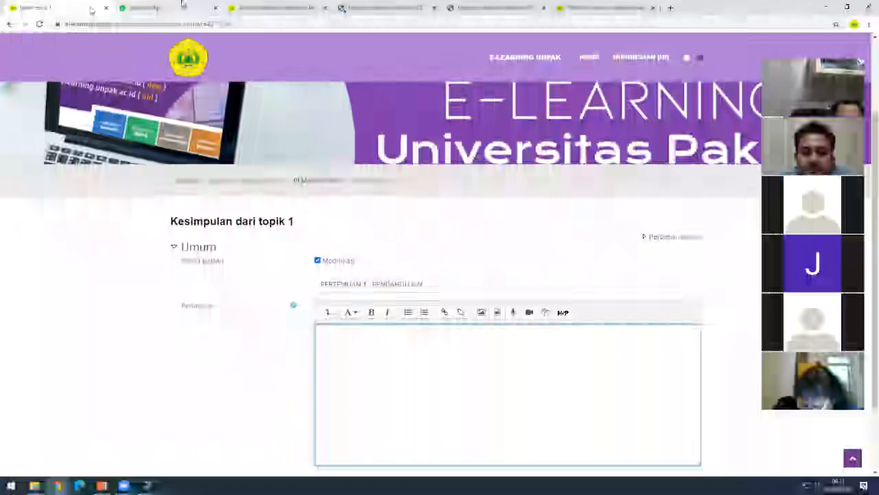
- Leave the unsaved topic form and return to the course page
{"action": "left_click", "coordinate": [279, 183]}
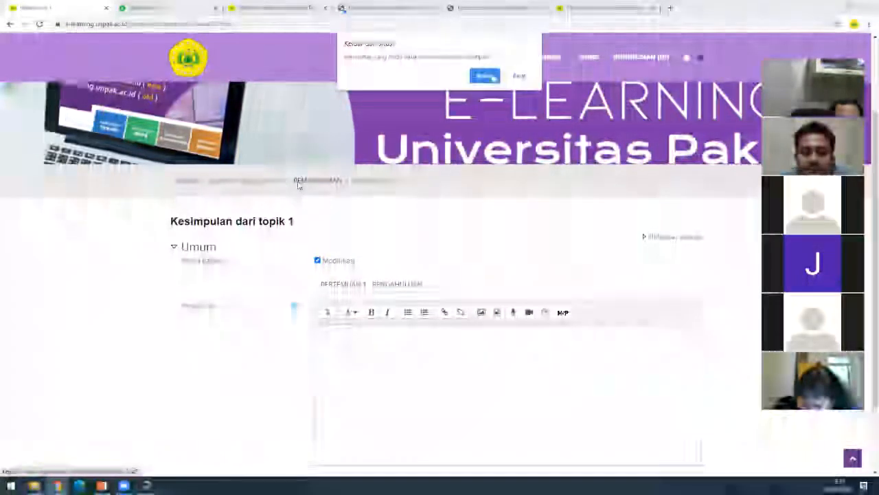
{"action": "key", "text": "Return"}
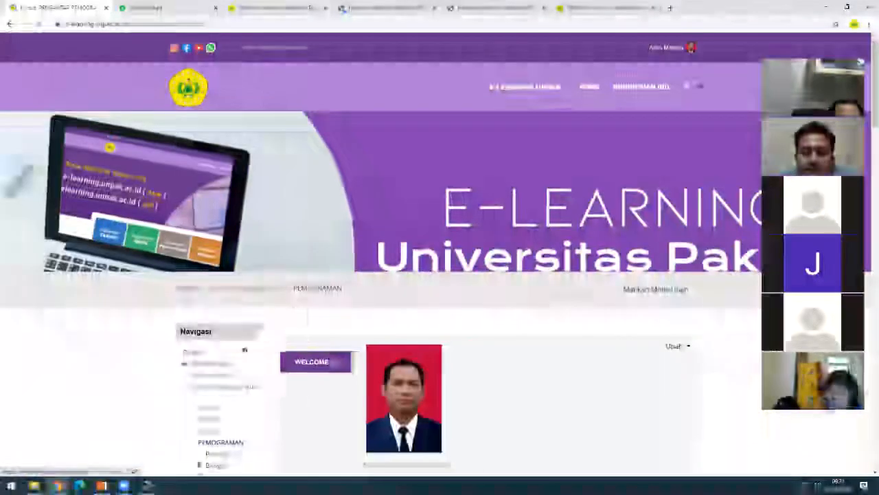
{"action": "scroll", "coordinate": [287, 314], "scroll_direction": "down", "scroll_amount": 7}
{"action": "scroll", "coordinate": [247, 318], "scroll_direction": "up", "scroll_amount": 2}
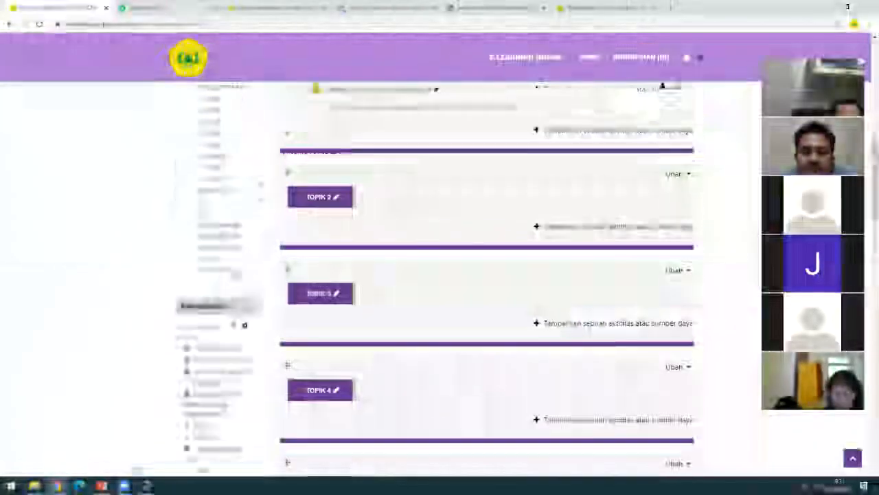
{"action": "left_click", "coordinate": [226, 191]}
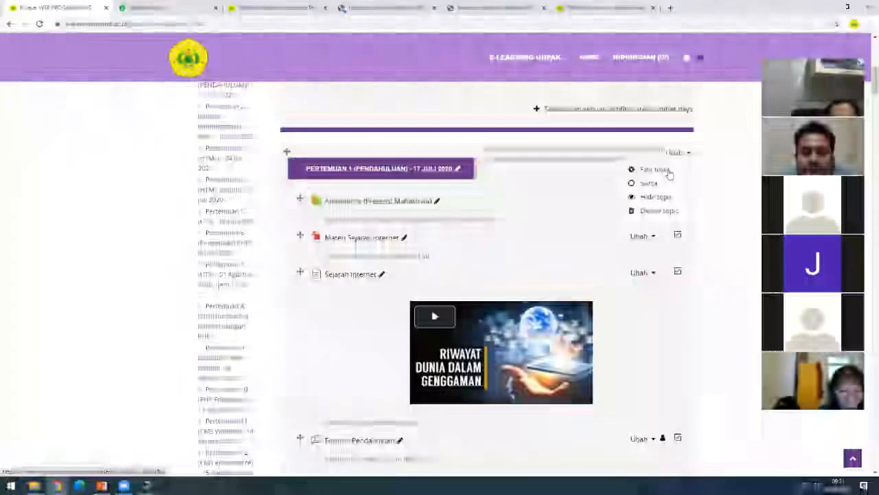
- Reopen the Pertemuan 1 topic settings, review its one-line description, and save the changes
{"action": "left_click", "coordinate": [654, 170]}
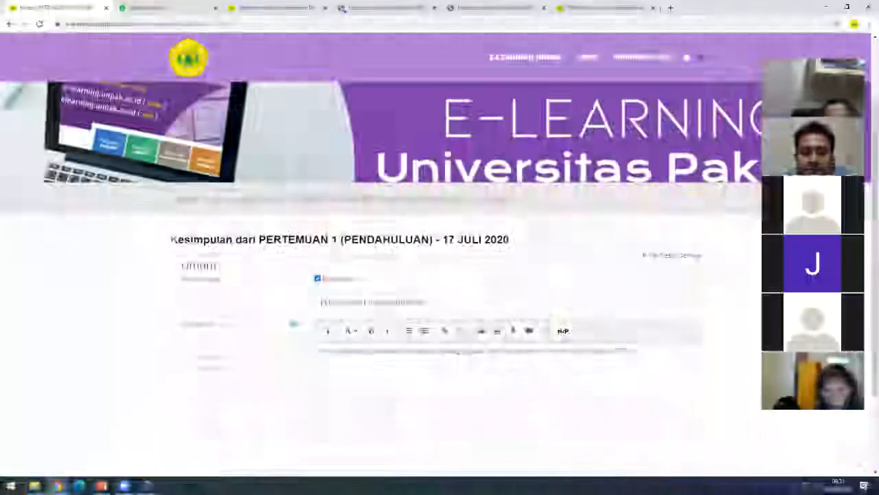
{"action": "scroll", "coordinate": [493, 364], "scroll_direction": "down", "scroll_amount": 1}
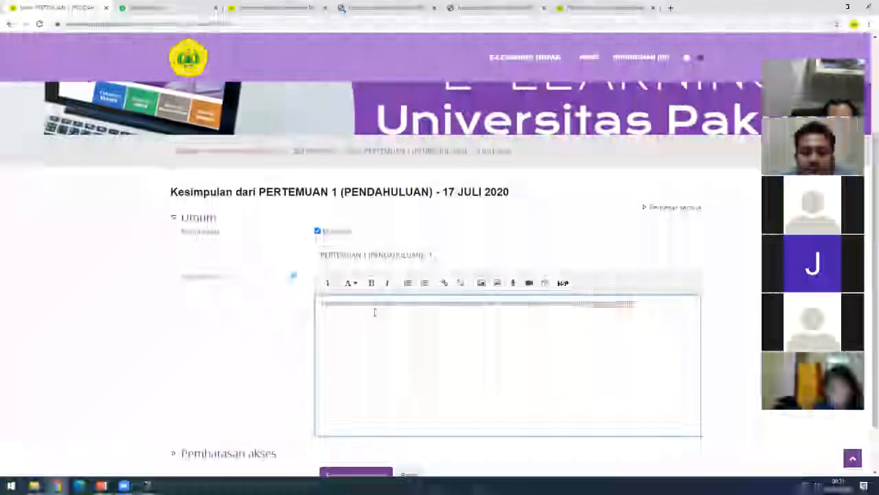
{"action": "scroll", "coordinate": [292, 274], "scroll_direction": "down", "scroll_amount": 1}
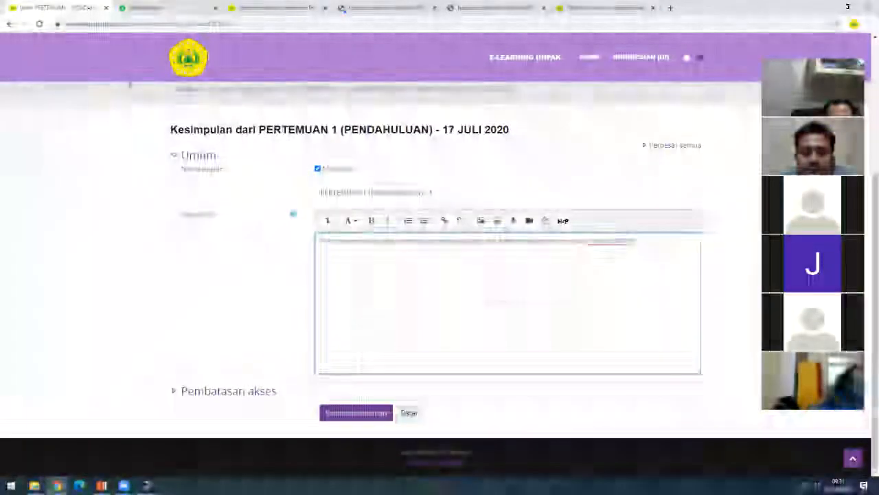
{"action": "scroll", "coordinate": [440, 275], "scroll_direction": "up", "scroll_amount": 2}
{"action": "left_click", "coordinate": [322, 334]}
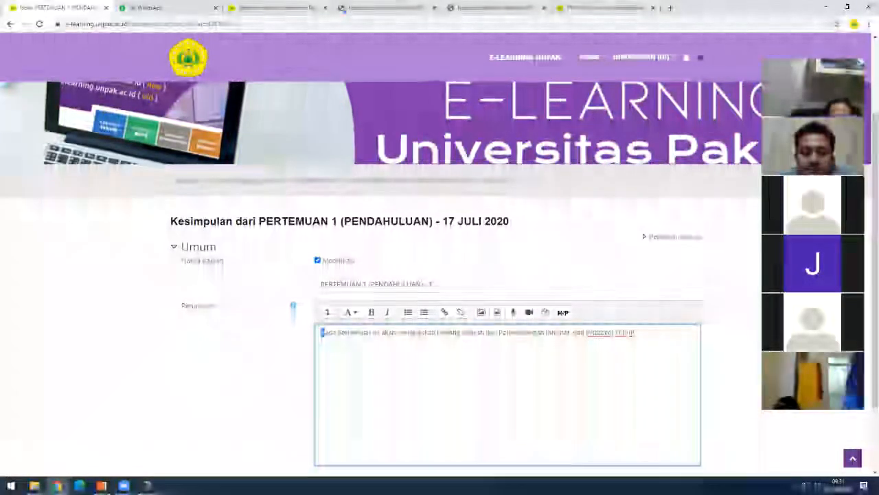
{"action": "left_click", "coordinate": [499, 333]}
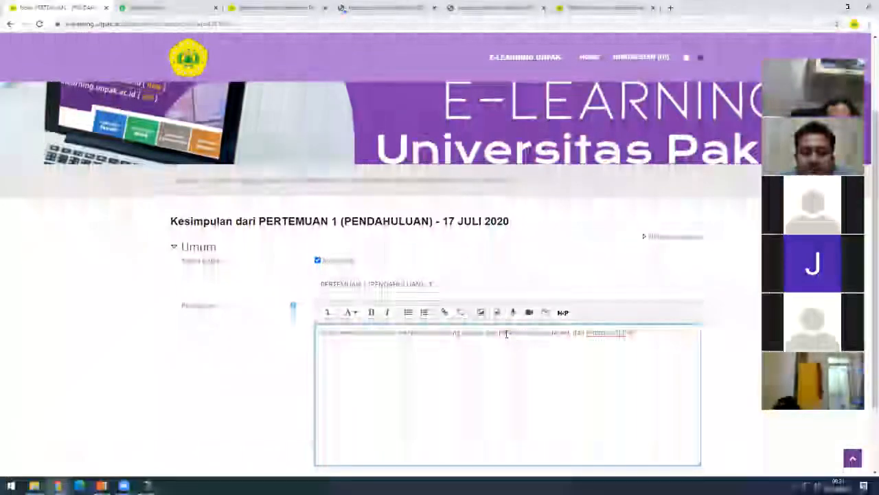
{"action": "scroll", "coordinate": [647, 338], "scroll_direction": "down", "scroll_amount": 1}
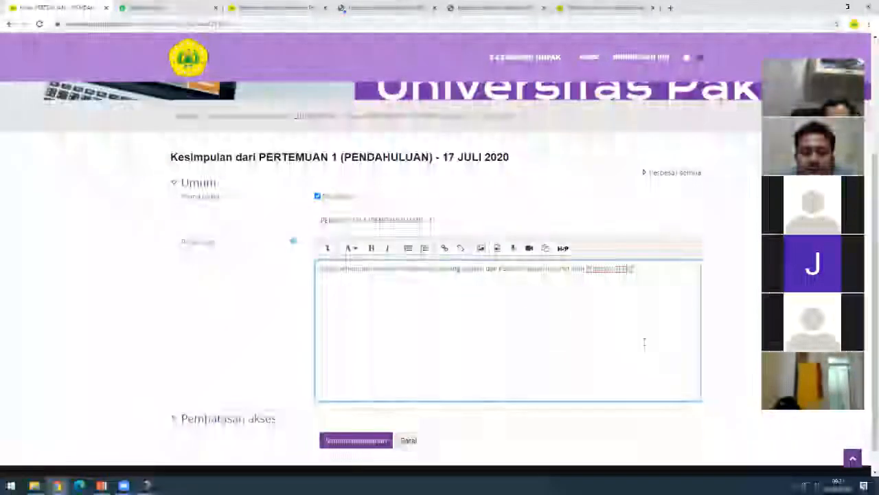
{"action": "scroll", "coordinate": [644, 343], "scroll_direction": "down", "scroll_amount": 1}
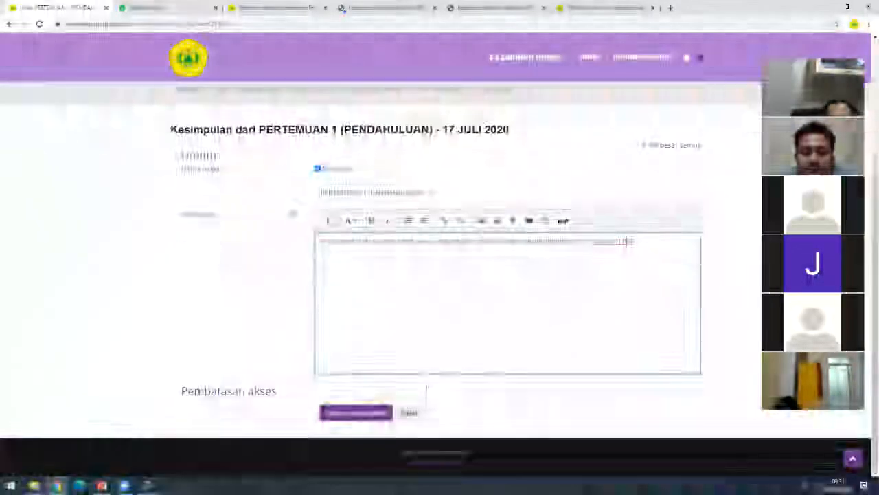
{"action": "left_click", "coordinate": [357, 413]}
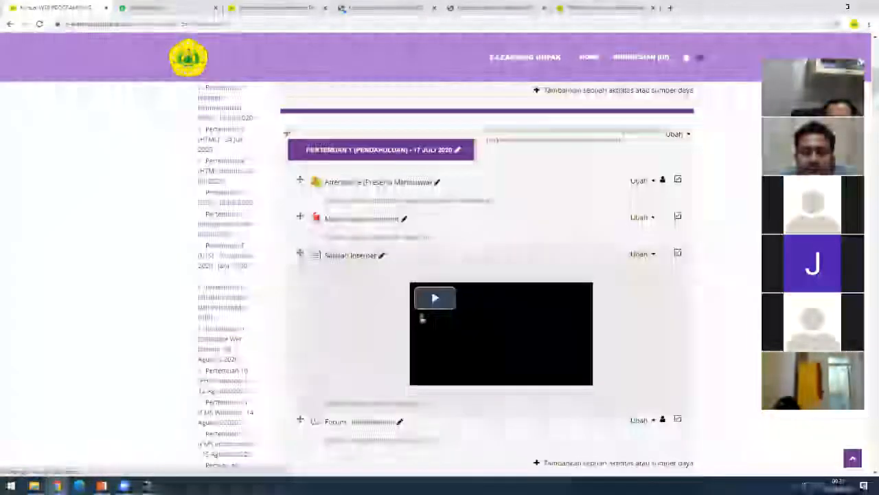
- Review the saved Pertemuan 1 section on the course page, then return to the dashboard via Navigasi
{"action": "scroll", "coordinate": [309, 296], "scroll_direction": "up", "scroll_amount": 3}
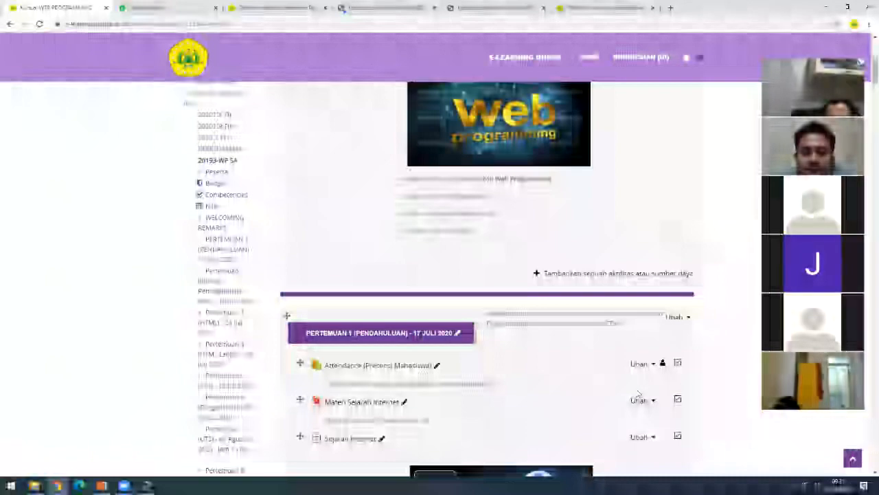
{"action": "scroll", "coordinate": [639, 393], "scroll_direction": "down", "scroll_amount": 3}
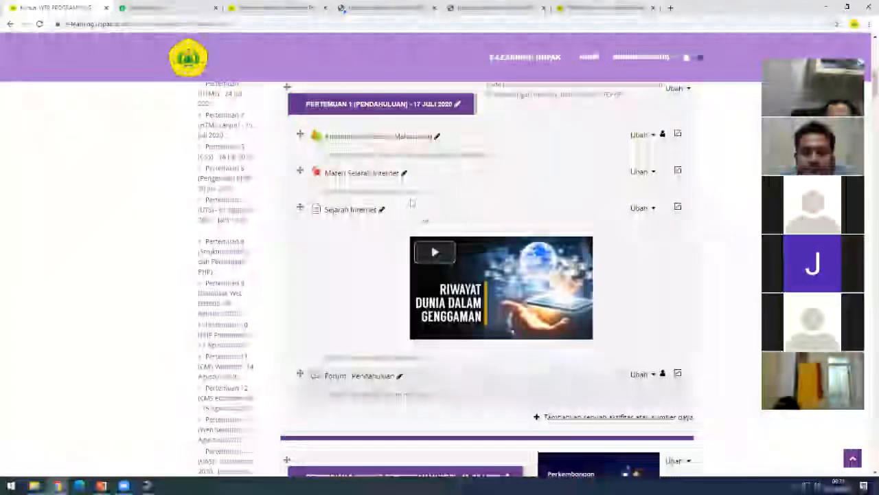
{"action": "scroll", "coordinate": [255, 383], "scroll_direction": "down", "scroll_amount": 2}
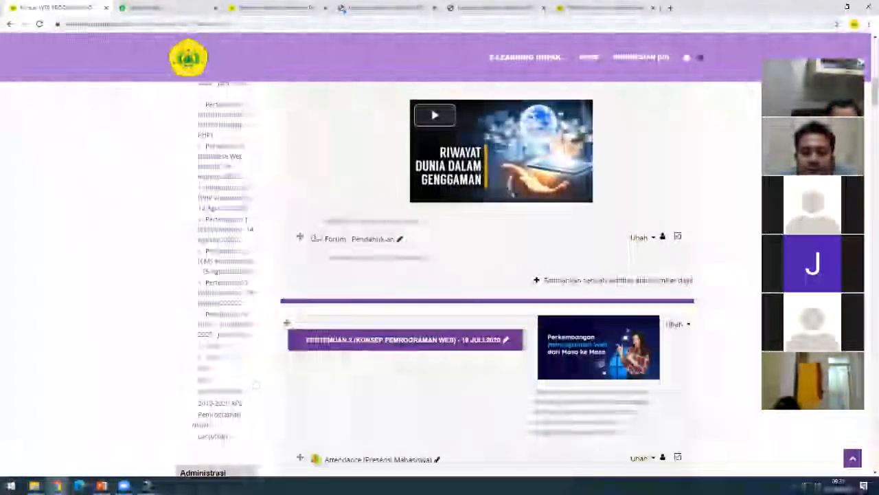
{"action": "scroll", "coordinate": [206, 392], "scroll_direction": "down", "scroll_amount": 1}
{"action": "left_click", "coordinate": [237, 404]}
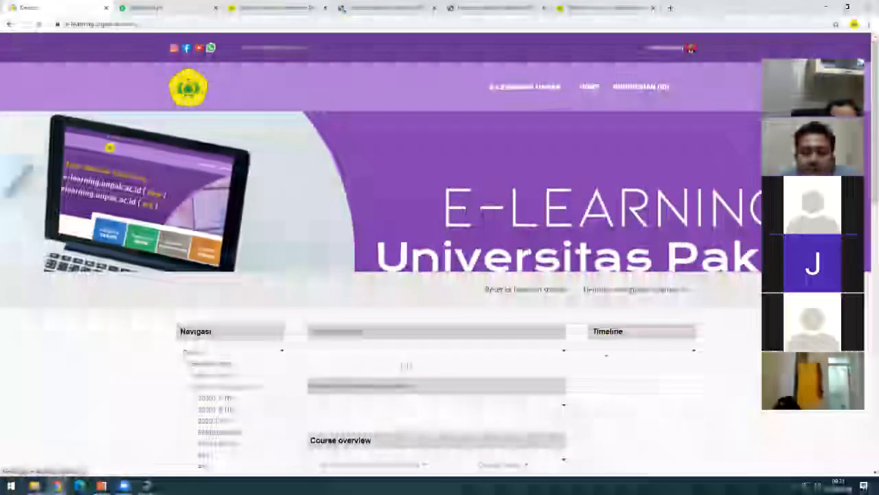
- Open two courses from Course overview, going back to the dashboard after each
{"action": "scroll", "coordinate": [488, 393], "scroll_direction": "down", "scroll_amount": 5}
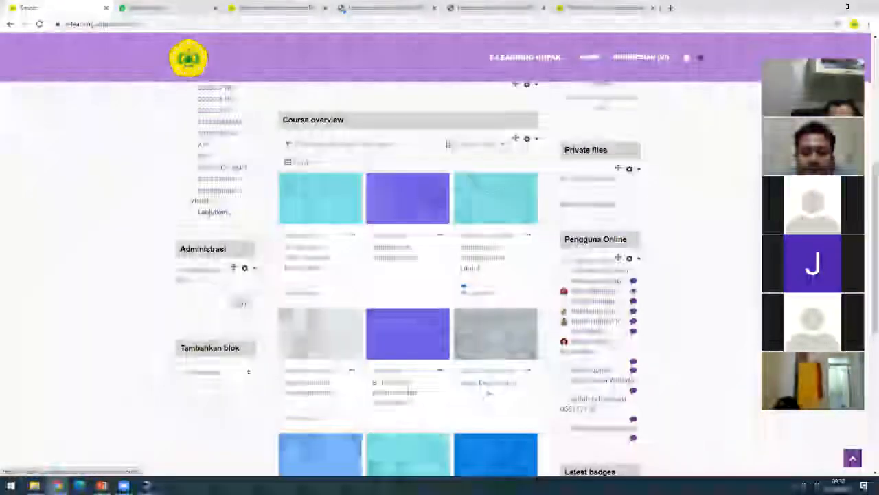
{"action": "scroll", "coordinate": [388, 332], "scroll_direction": "down", "scroll_amount": 3}
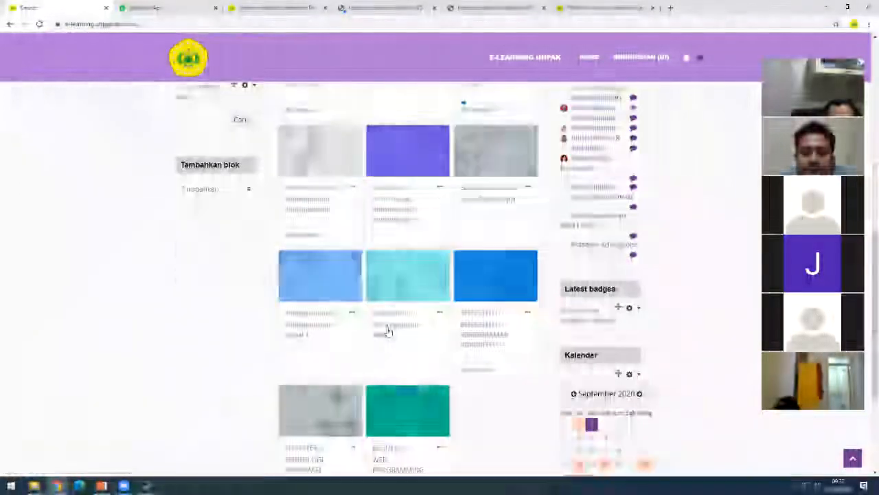
{"action": "left_click", "coordinate": [388, 332]}
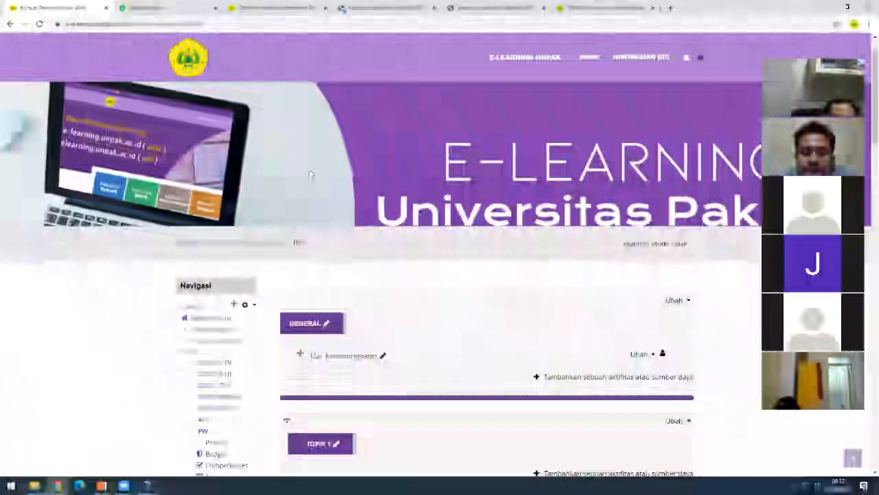
{"action": "key", "text": "alt+Left"}
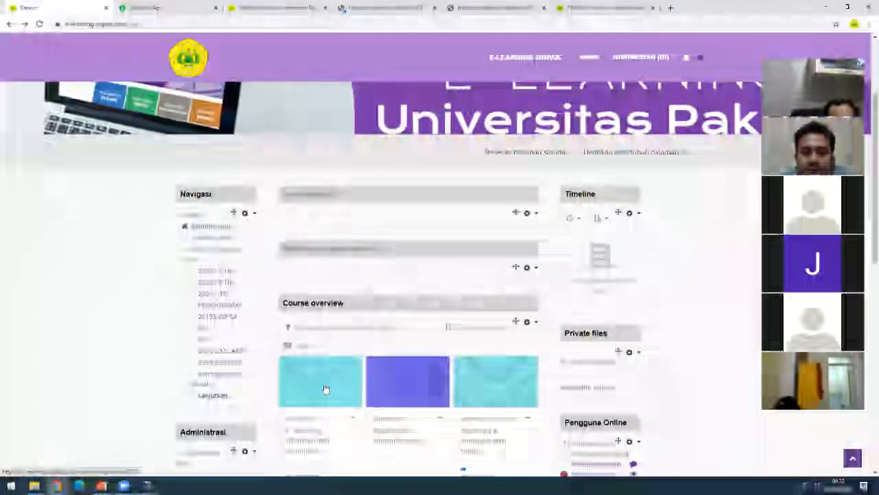
{"action": "left_click", "coordinate": [325, 389]}
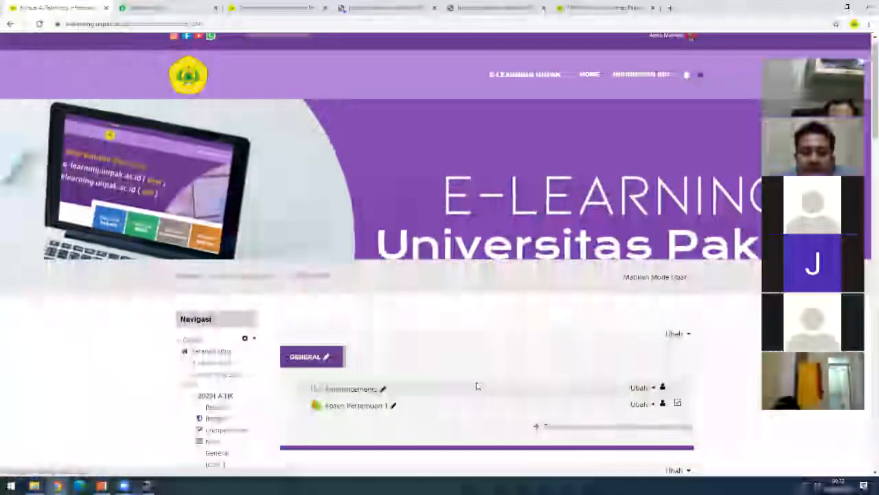
{"action": "scroll", "coordinate": [18, 38], "scroll_direction": "down", "scroll_amount": 1}
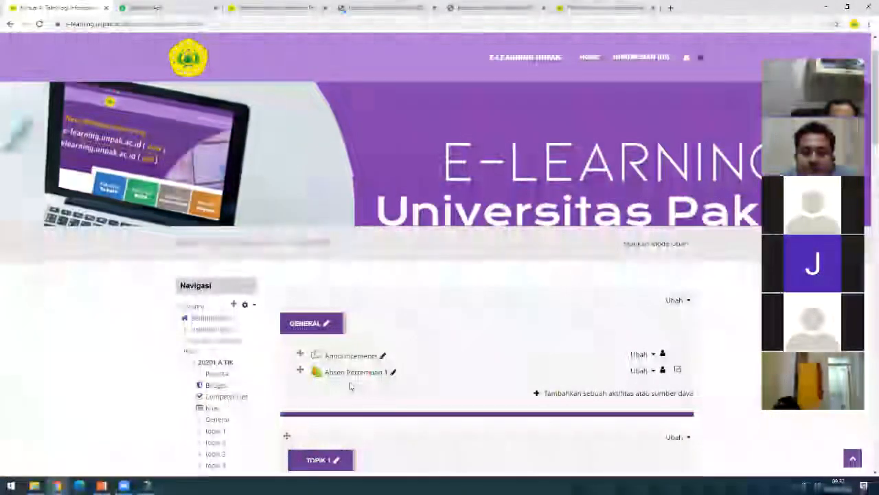
{"action": "key", "text": "alt+Left"}
- Open the course with RPS Web Programming and start editing its Topik 1 section
{"action": "scroll", "coordinate": [464, 411], "scroll_direction": "down", "scroll_amount": 4}
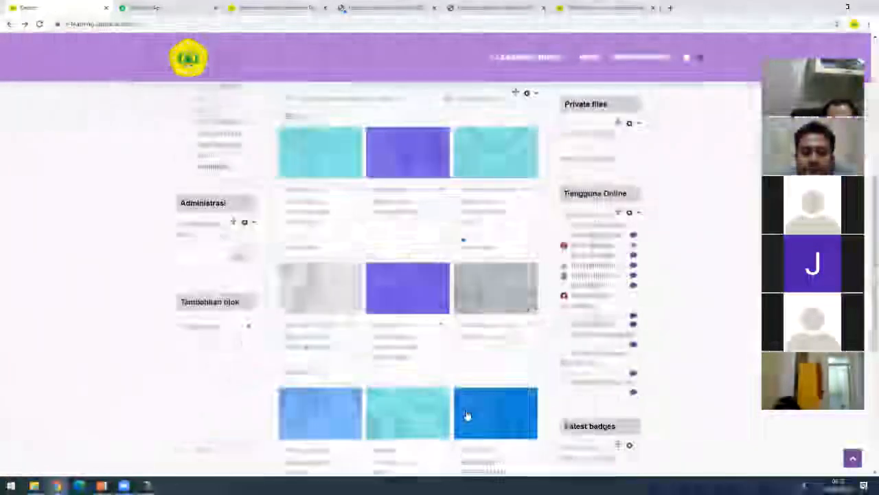
{"action": "scroll", "coordinate": [474, 412], "scroll_direction": "down", "scroll_amount": 3}
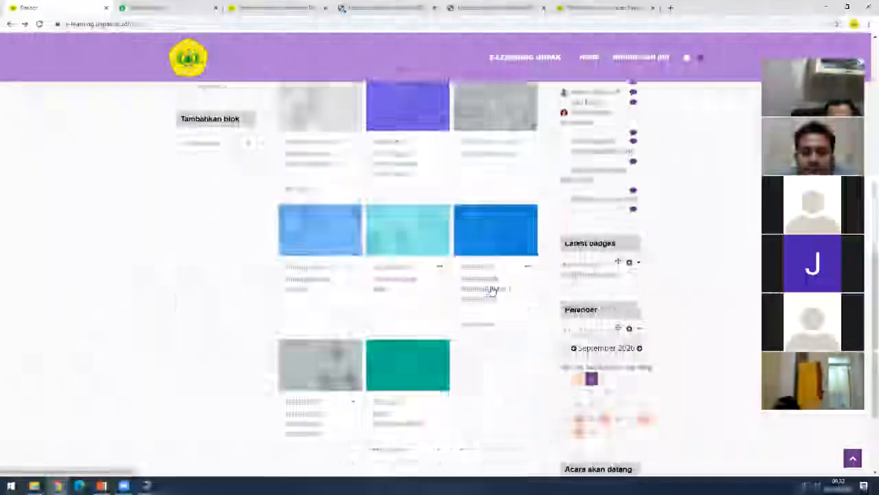
{"action": "left_click", "coordinate": [492, 291]}
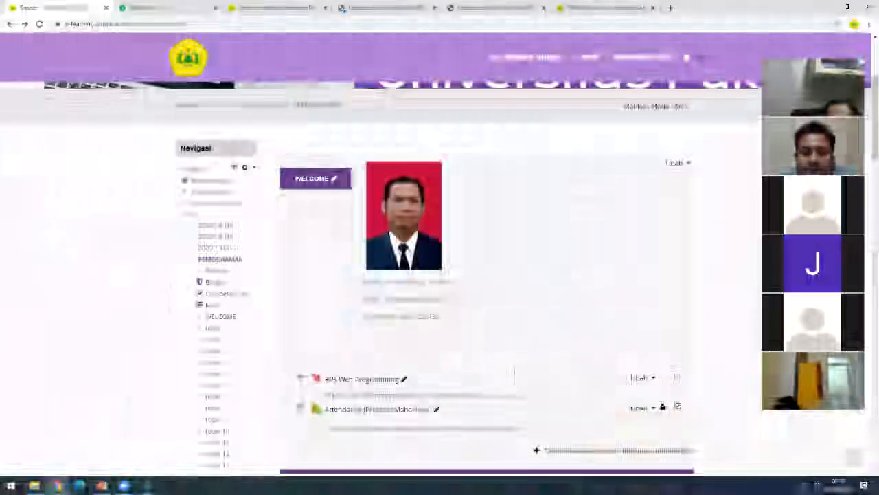
{"action": "scroll", "coordinate": [523, 372], "scroll_direction": "down", "scroll_amount": 3}
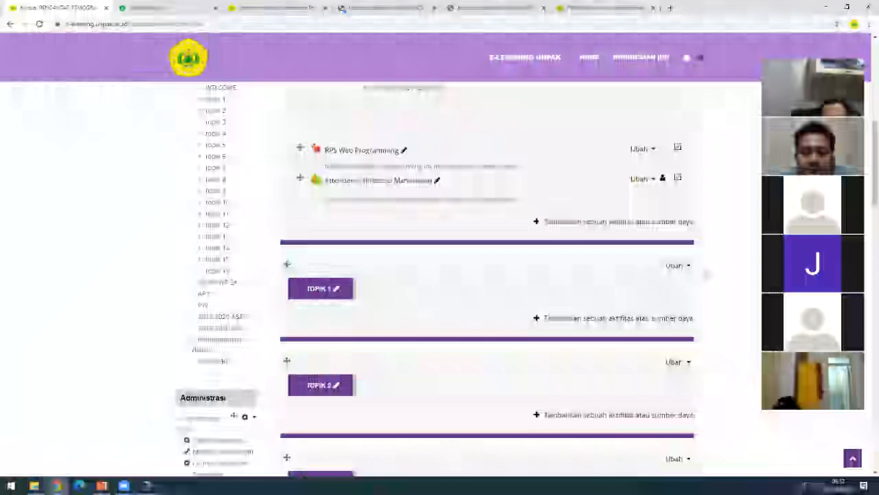
{"action": "left_click", "coordinate": [678, 265]}
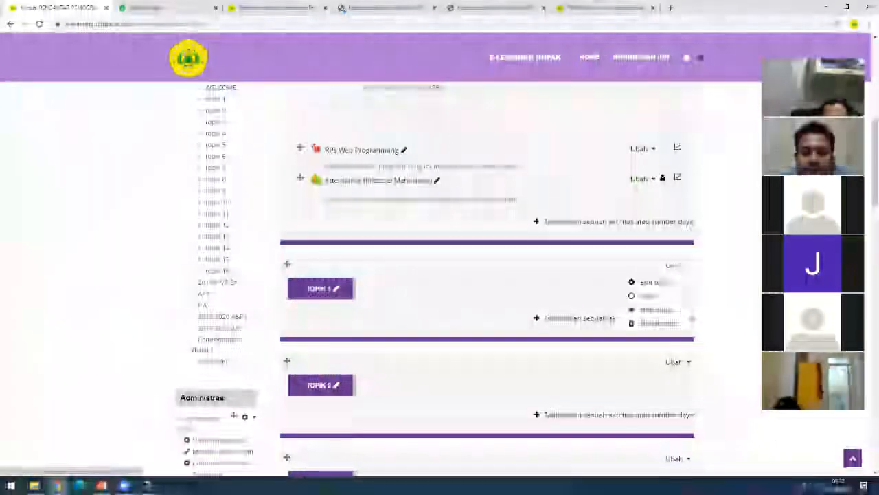
{"action": "left_click", "coordinate": [656, 282]}
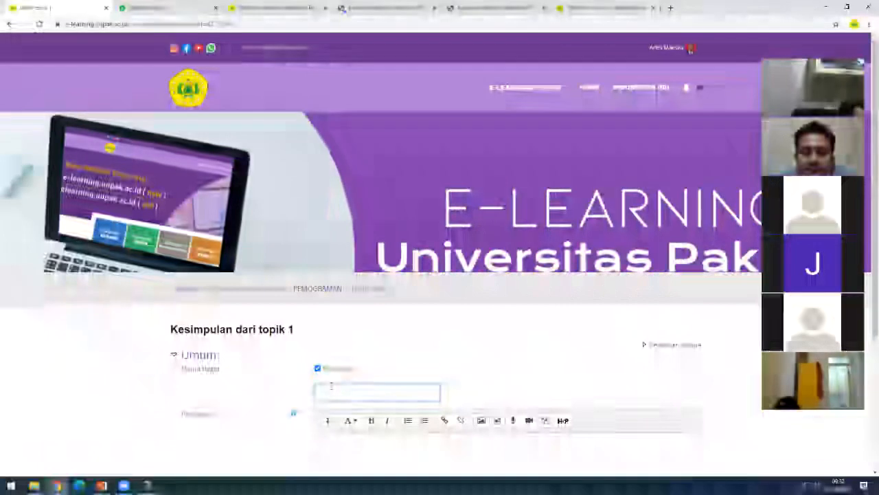
- Name Topik 1 'Pertemuan 1 : Pendahuluan' and write the summary 'Pada pertemuan ini akan dijelaskan tentang……'
{"action": "type", "text": "Pe"}
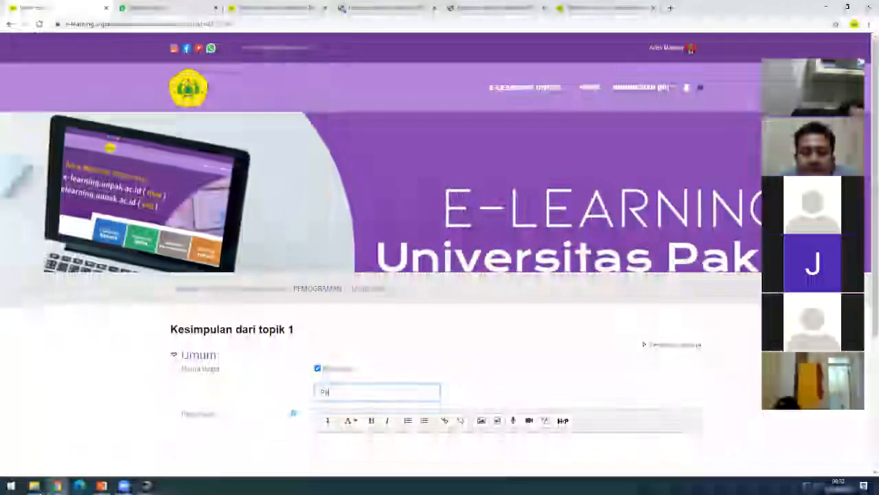
{"action": "type", "text": "rtemuan 1 - R"}
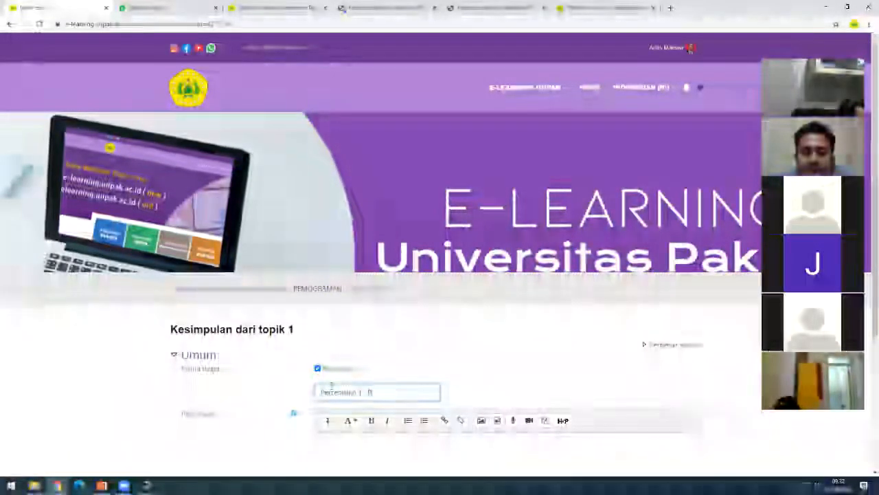
{"action": "type", "text": "emrogram"}
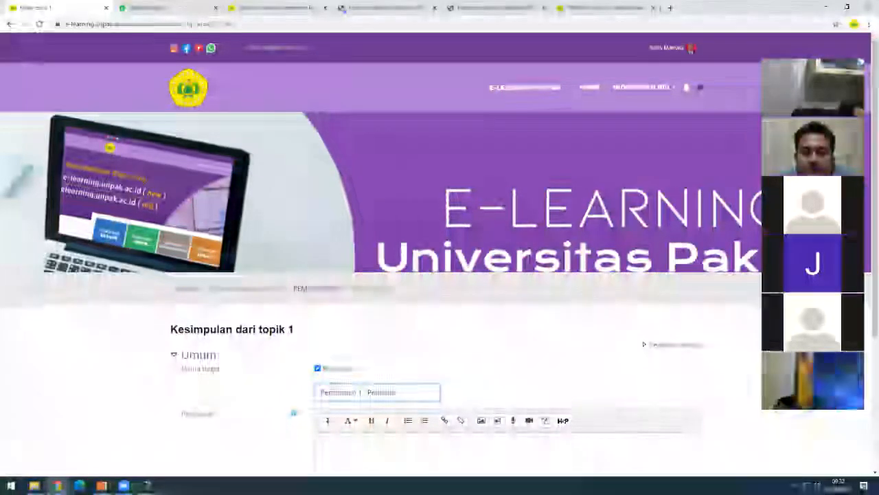
{"action": "type", "text": "luan"}
{"action": "scroll", "coordinate": [348, 387], "scroll_direction": "down", "scroll_amount": 2}
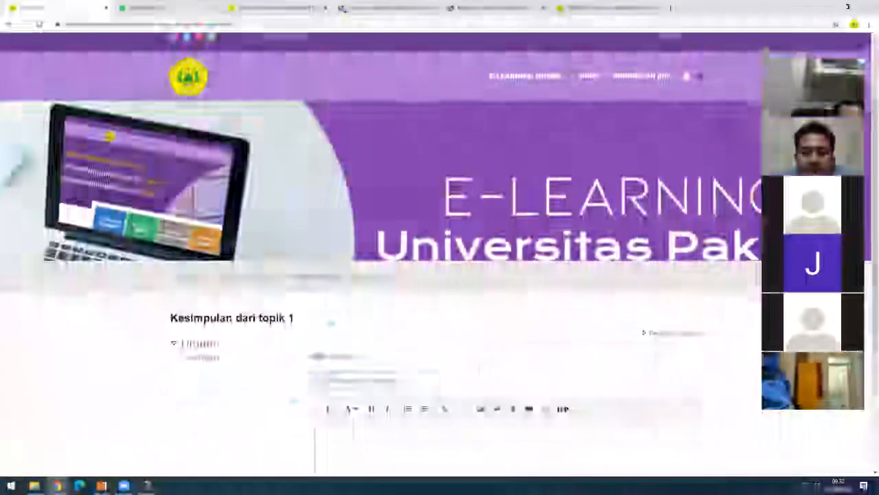
{"action": "left_click", "coordinate": [348, 387]}
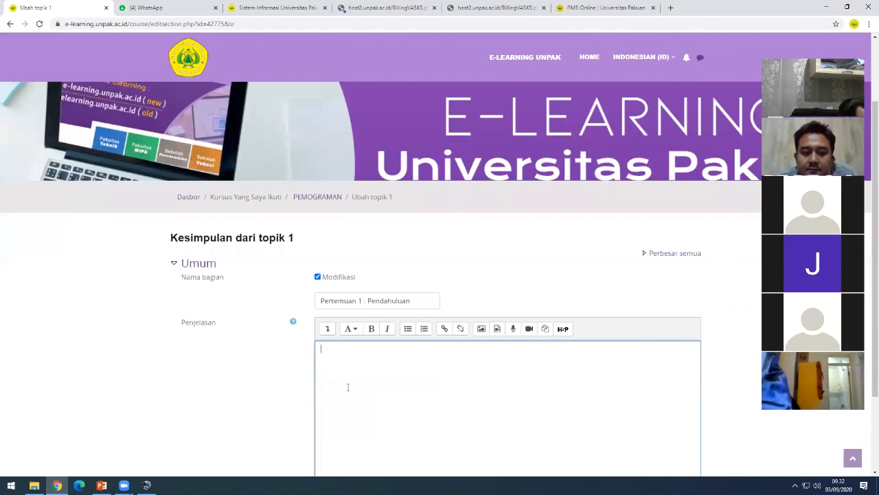
{"action": "type", "text": "Pada pertemua"}
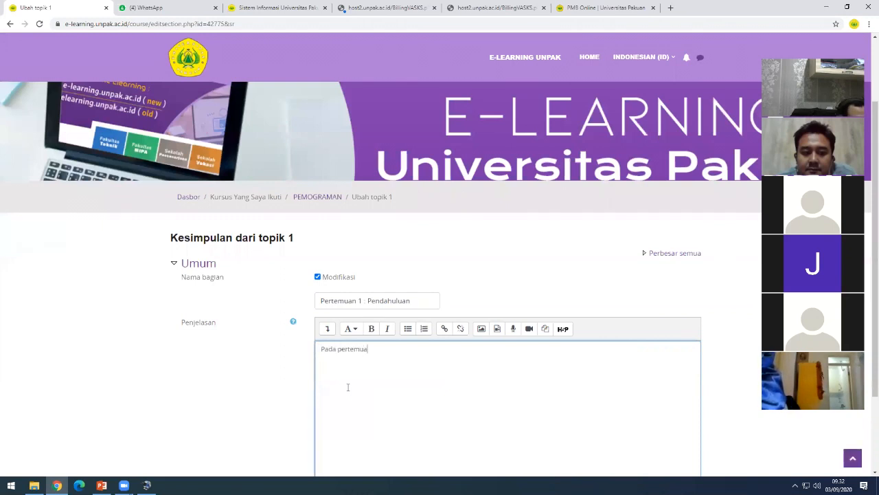
{"action": "type", "text": "n ini"}
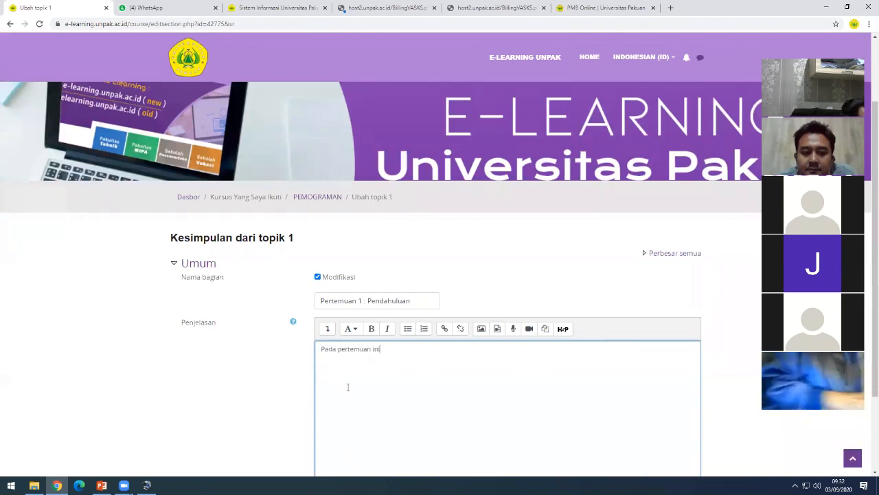
{"action": "type", "text": " akan dijela"}
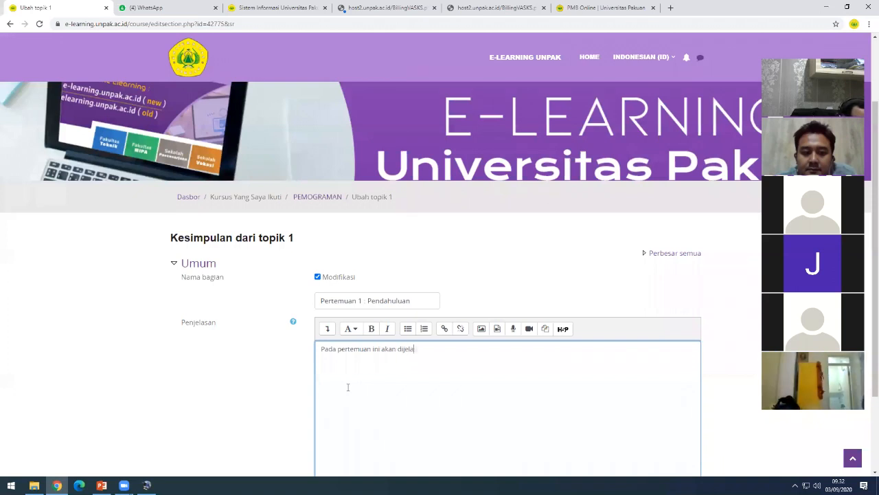
{"action": "type", "text": "tentang"}
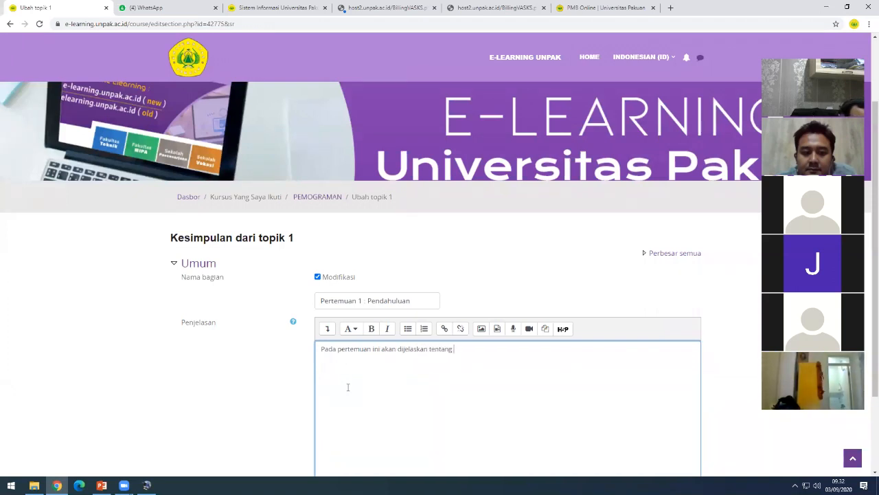
{"action": "type", "text": "......................................"}
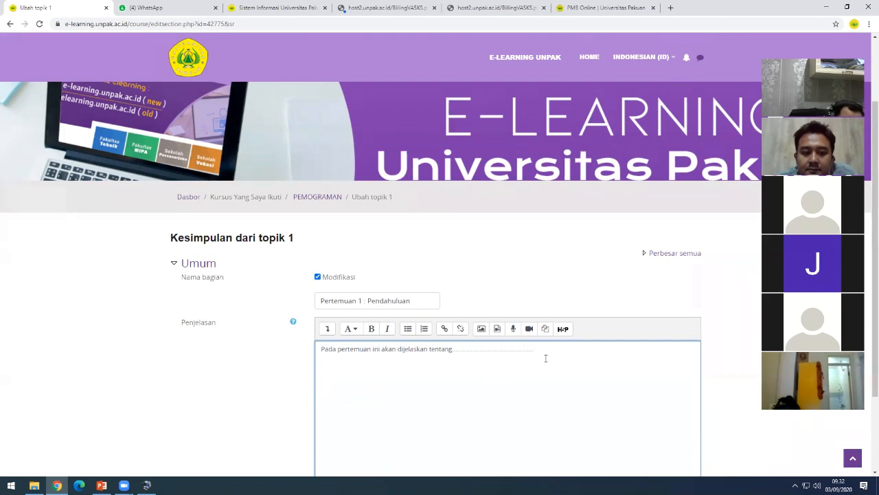
{"action": "scroll", "coordinate": [477, 336], "scroll_direction": "down", "scroll_amount": 1}
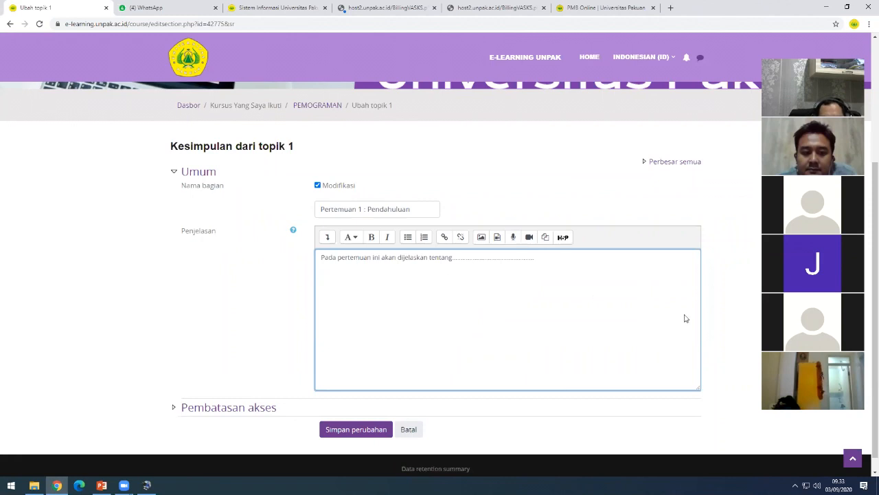
{"action": "key", "text": "Return"}
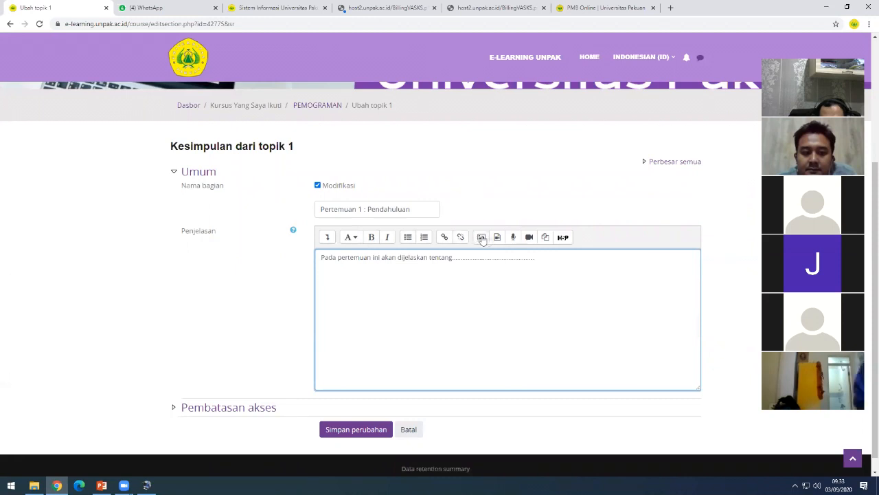
{"action": "left_click", "coordinate": [528, 238]}
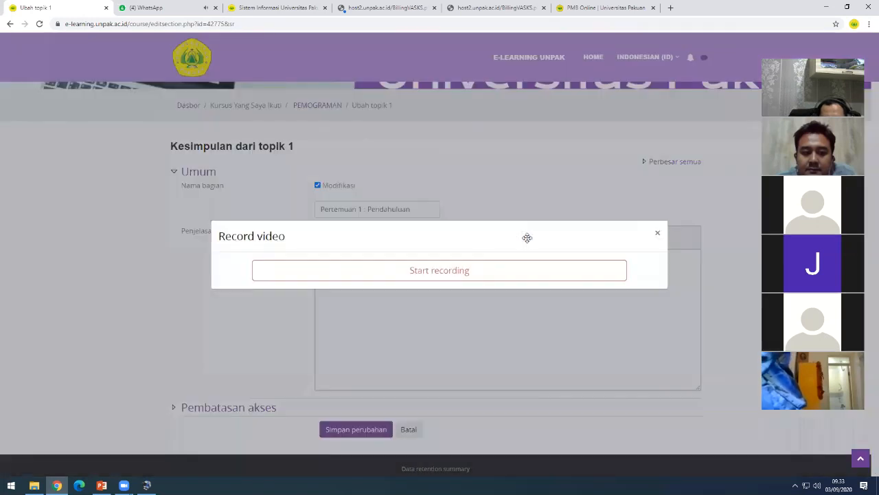
{"action": "left_click", "coordinate": [434, 272]}
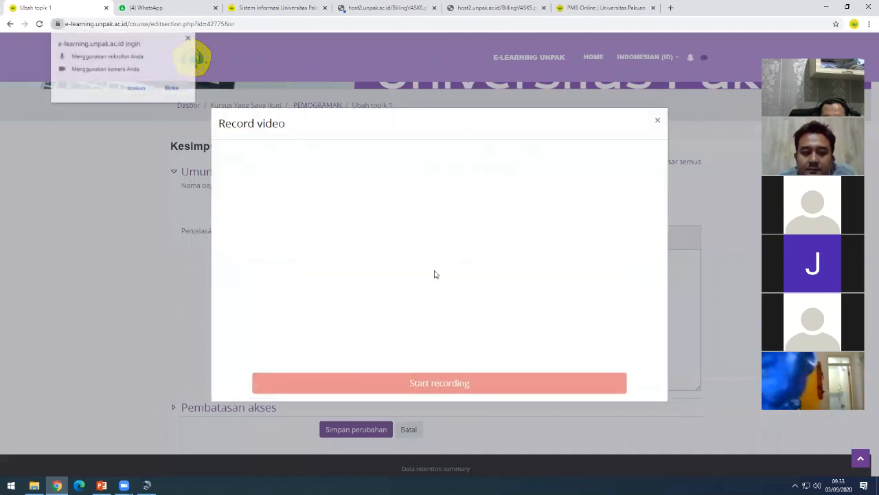
{"action": "left_click", "coordinate": [135, 92]}
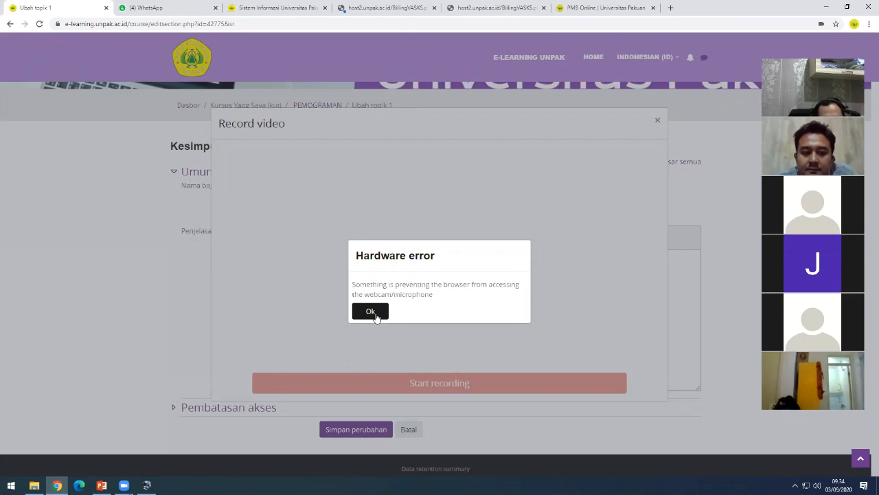
{"action": "left_click", "coordinate": [375, 315]}
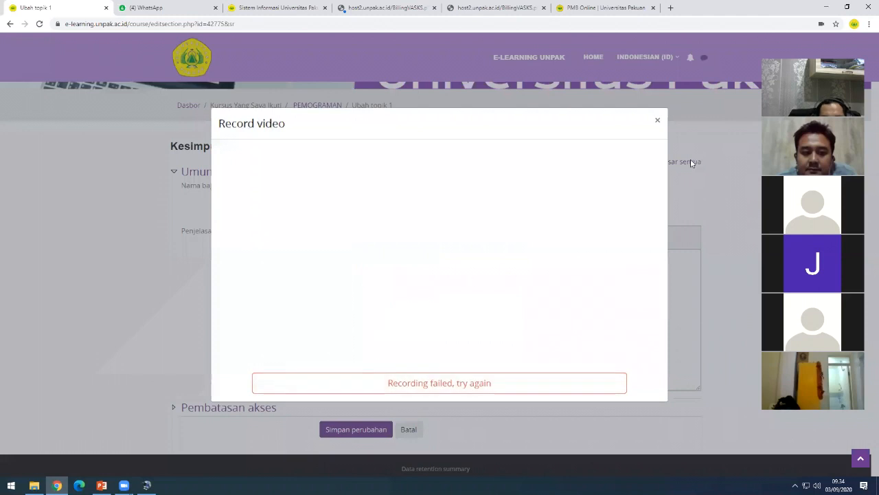
{"action": "left_click", "coordinate": [657, 120]}
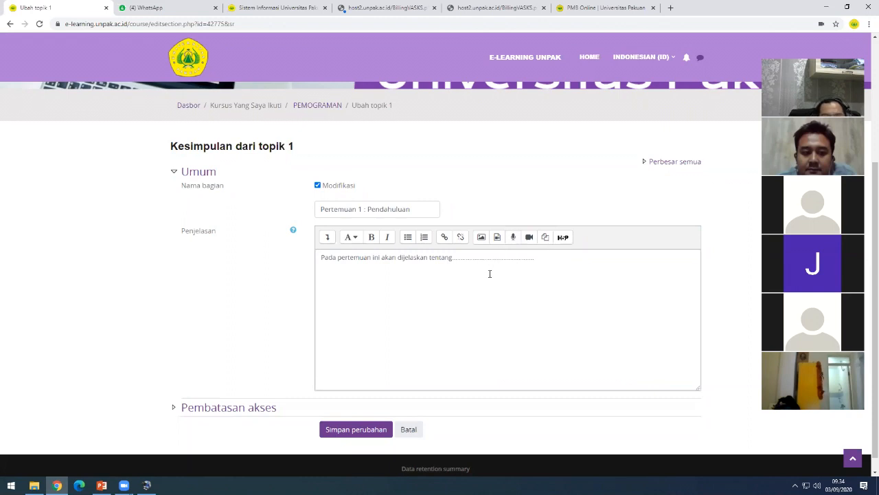
- Save the Pertemuan 1 topic edits and check its summary on the course page
{"action": "left_click", "coordinate": [455, 272]}
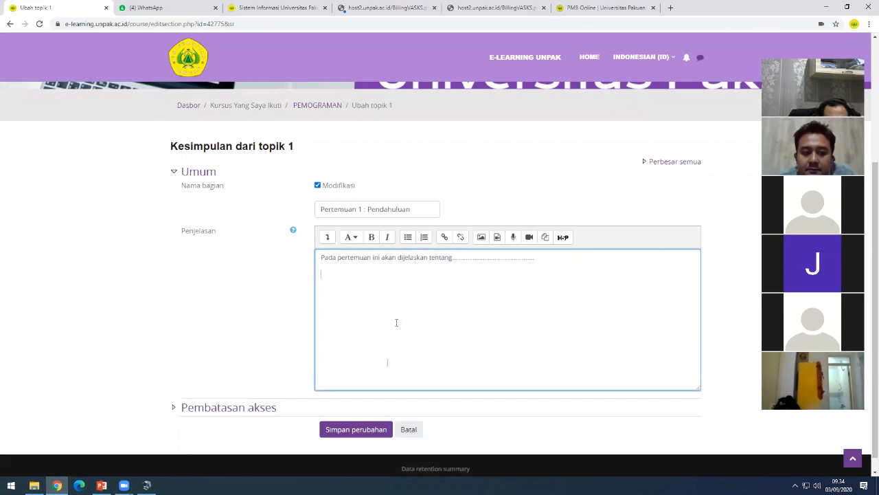
{"action": "left_click", "coordinate": [353, 432]}
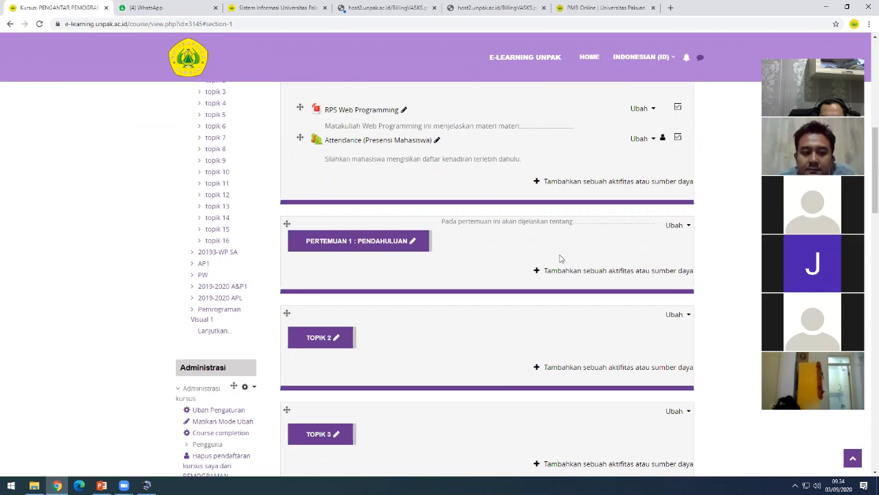
{"action": "scroll", "coordinate": [561, 260], "scroll_direction": "up", "scroll_amount": 1}
{"action": "scroll", "coordinate": [589, 284], "scroll_direction": "down", "scroll_amount": 1}
{"action": "scroll", "coordinate": [589, 288], "scroll_direction": "up", "scroll_amount": 2}
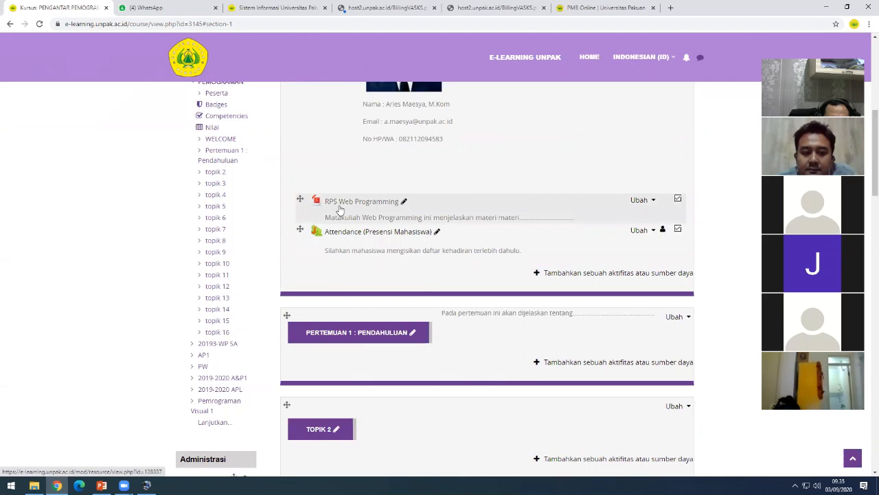
- Add a new File resource to Pertemuan 1 through the activity or resource chooser
{"action": "left_click", "coordinate": [611, 365]}
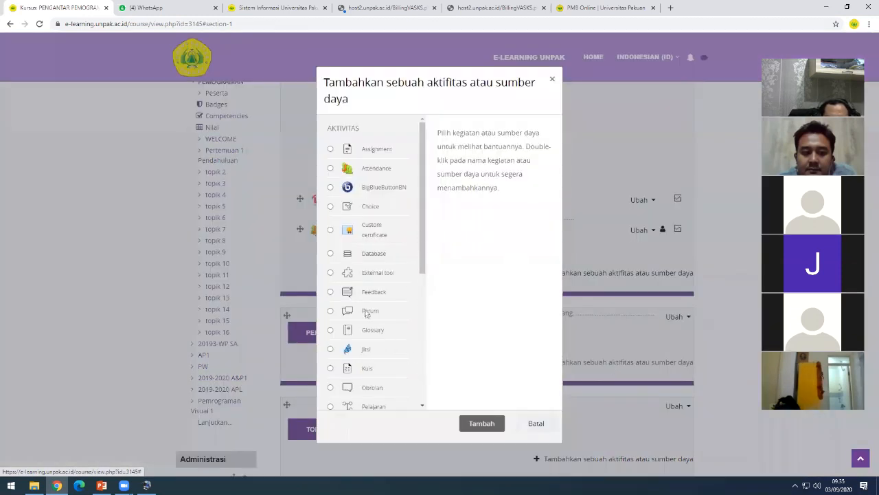
{"action": "scroll", "coordinate": [365, 312], "scroll_direction": "down", "scroll_amount": 4}
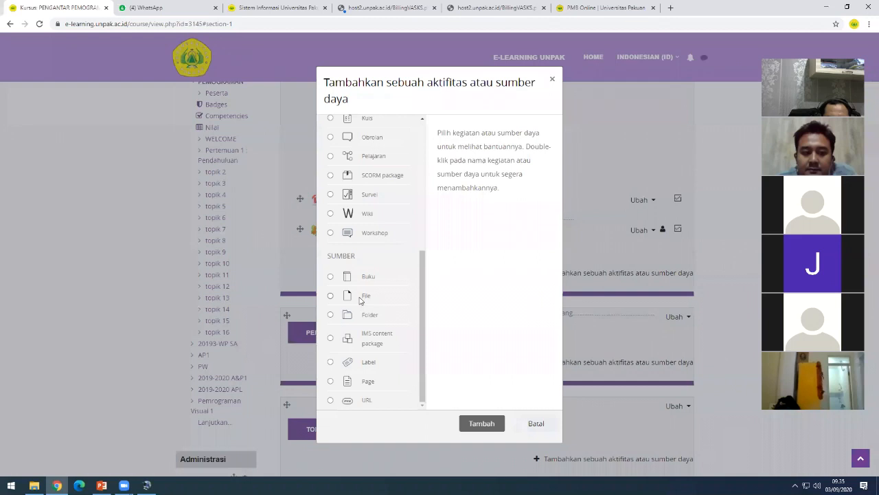
{"action": "left_click", "coordinate": [360, 300]}
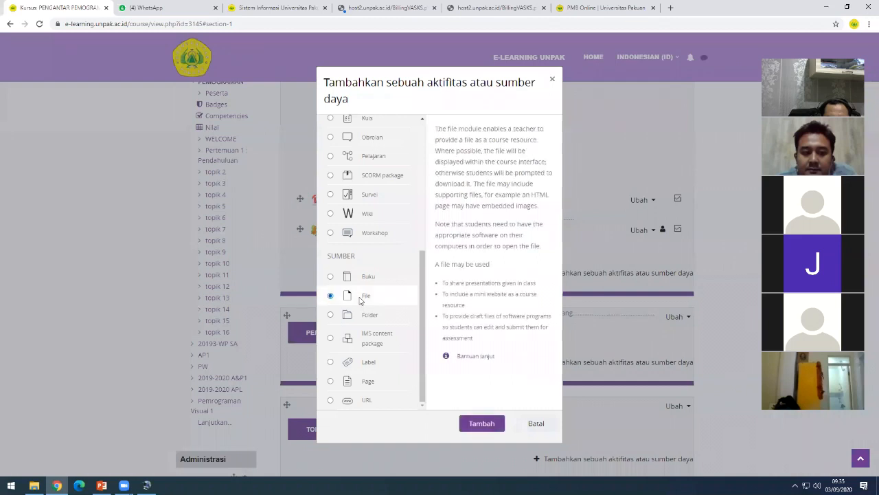
{"action": "left_click", "coordinate": [482, 424]}
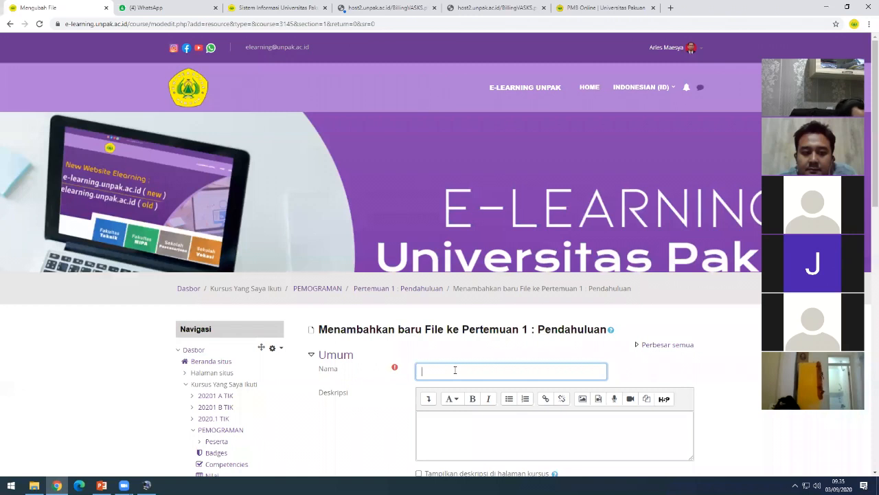
- Name the file 'Pendahuluan', describe it 'Silahkan dipelajari dan ditelaah materi ini', and show that on the course page
{"action": "type", "text": "Pendahuluan"}
{"action": "left_click", "coordinate": [446, 424]}
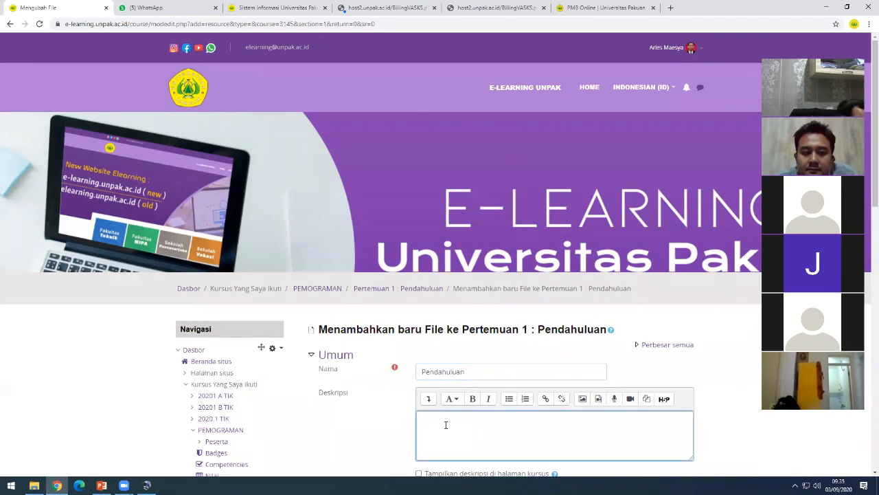
{"action": "type", "text": "Sila"}
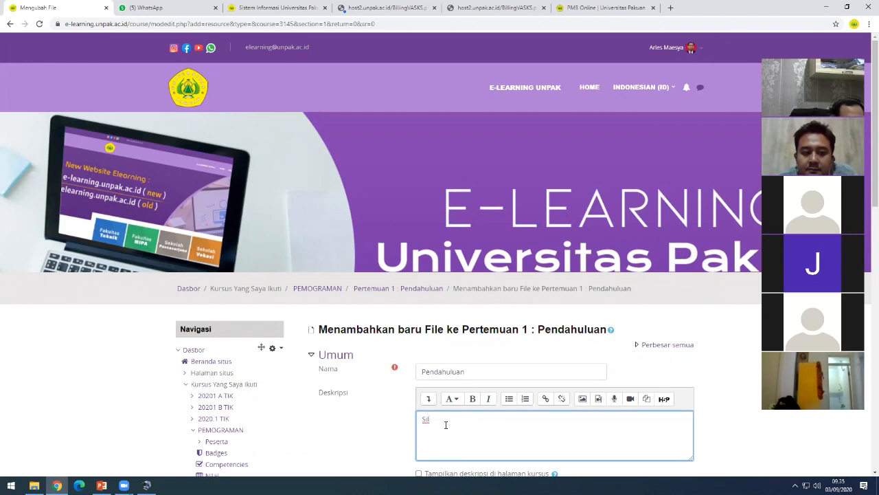
{"action": "type", "text": "ahkan"}
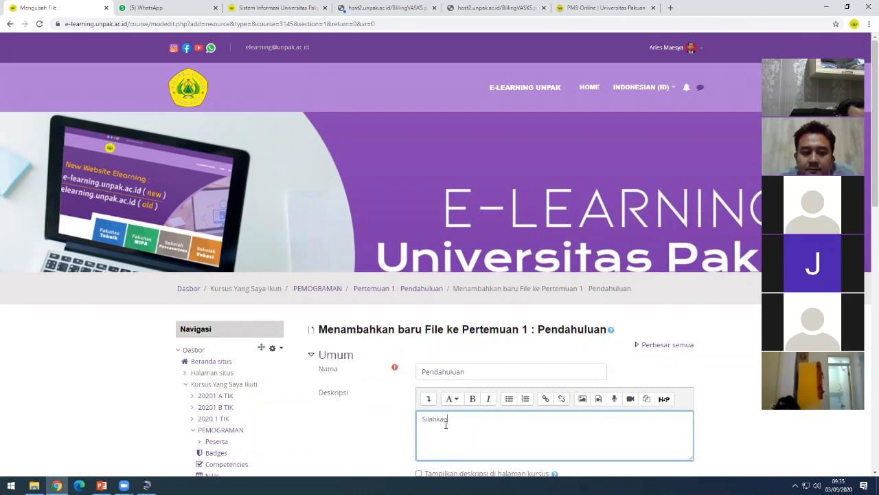
{"action": "type", "text": " dipelajari dan ditelaah materi ini"}
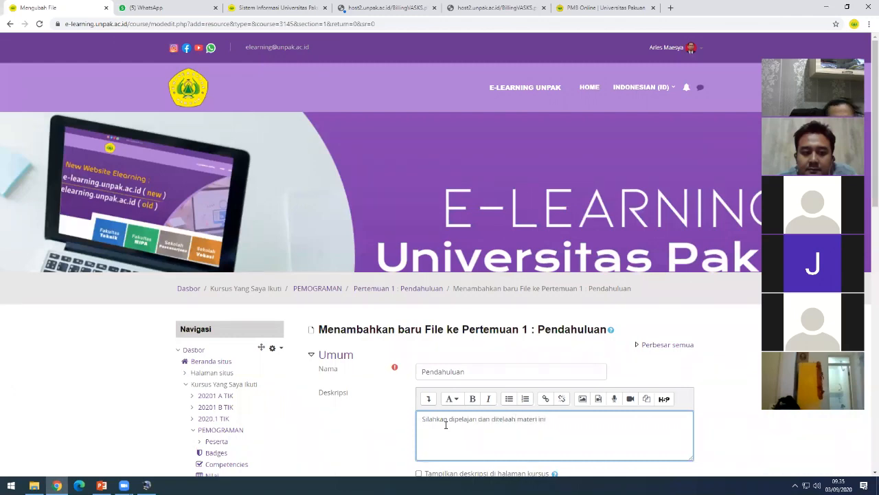
{"action": "scroll", "coordinate": [445, 425], "scroll_direction": "down", "scroll_amount": 2}
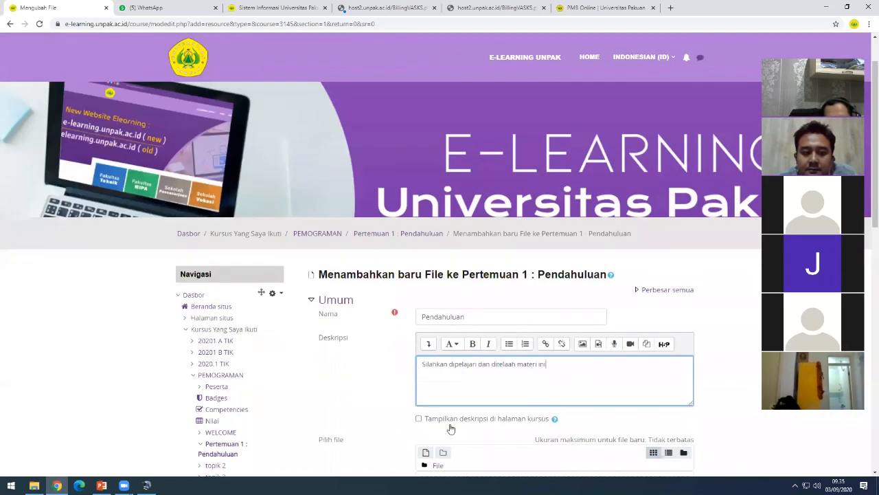
{"action": "left_click", "coordinate": [419, 337]}
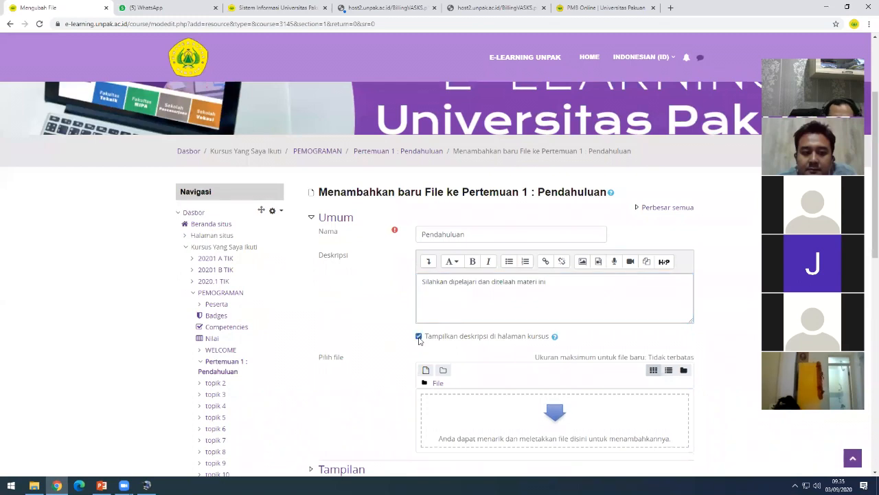
{"action": "scroll", "coordinate": [354, 345], "scroll_direction": "down", "scroll_amount": 2}
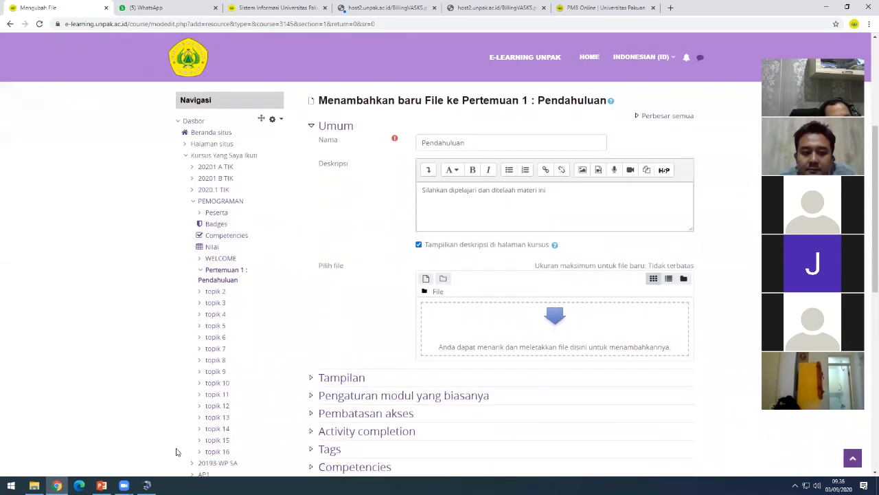
{"action": "mouse_move", "coordinate": [34, 485]}
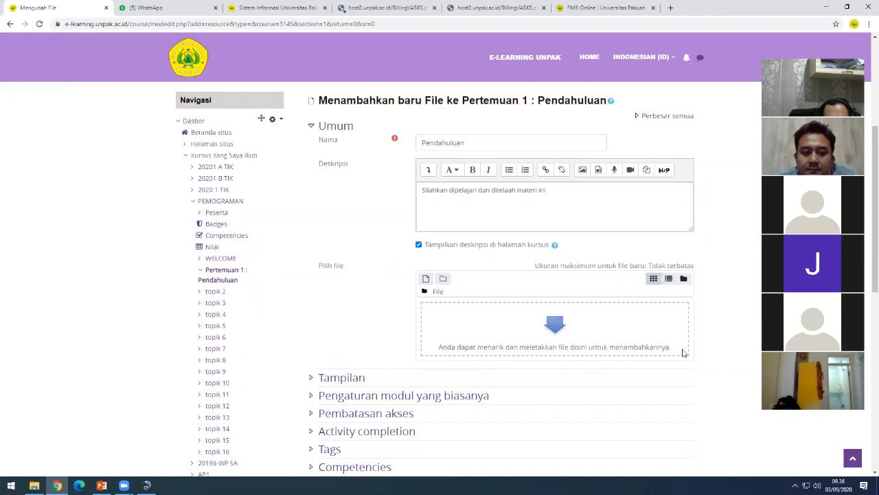
- Drag the Sejarah Perkembangan Internet PDF from Downloads into the resource's upload area
{"action": "left_click", "coordinate": [33, 485]}
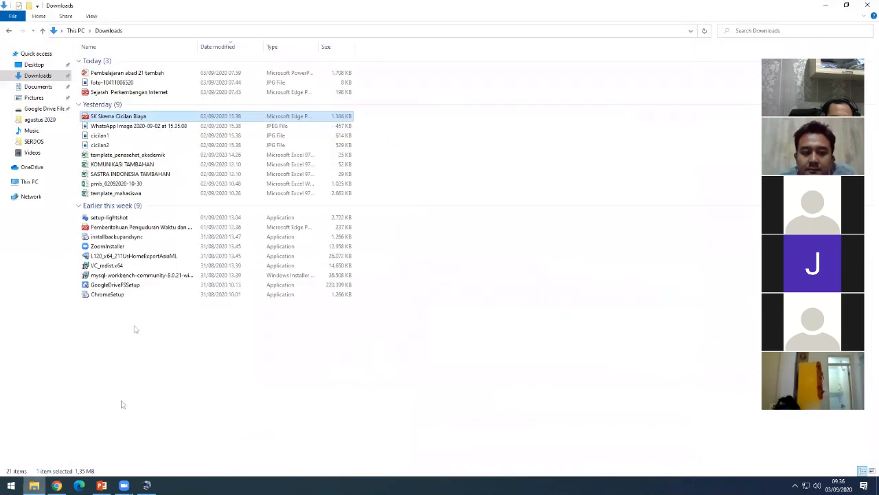
{"action": "left_click", "coordinate": [121, 404]}
{"action": "left_click_drag", "start_coordinate": [139, 118], "coordinate": [193, 371]}
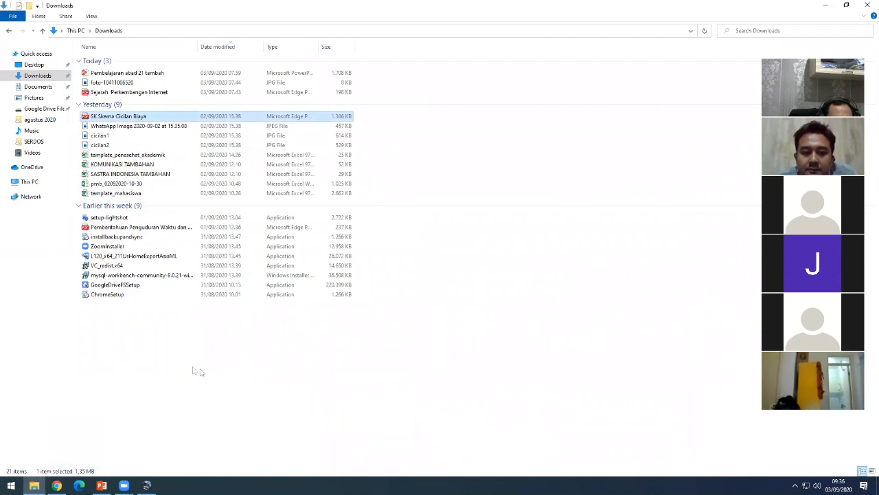
{"action": "left_click_drag", "start_coordinate": [141, 92], "coordinate": [579, 350]}
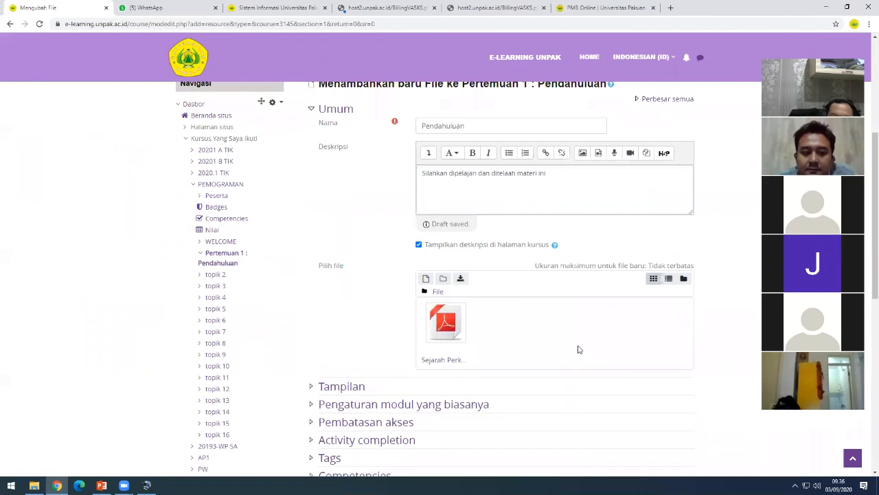
- Save the Pendahuluan file resource with 'Simpan dan kembali ke kursus'
{"action": "scroll", "coordinate": [573, 347], "scroll_direction": "down", "scroll_amount": 2}
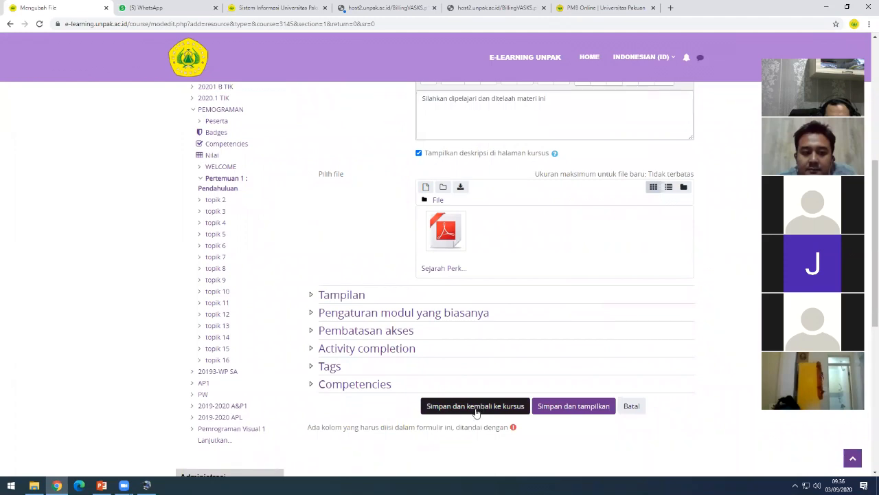
{"action": "left_click", "coordinate": [475, 406]}
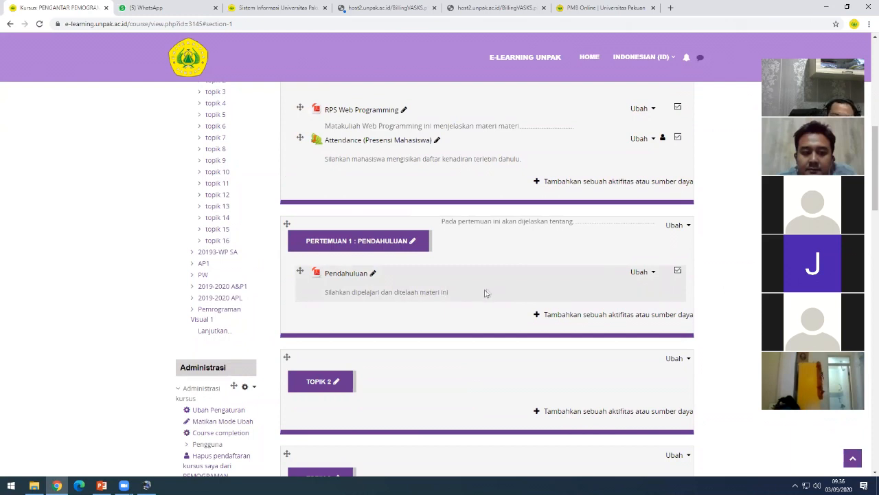
{"action": "scroll", "coordinate": [584, 305], "scroll_direction": "up", "scroll_amount": 1}
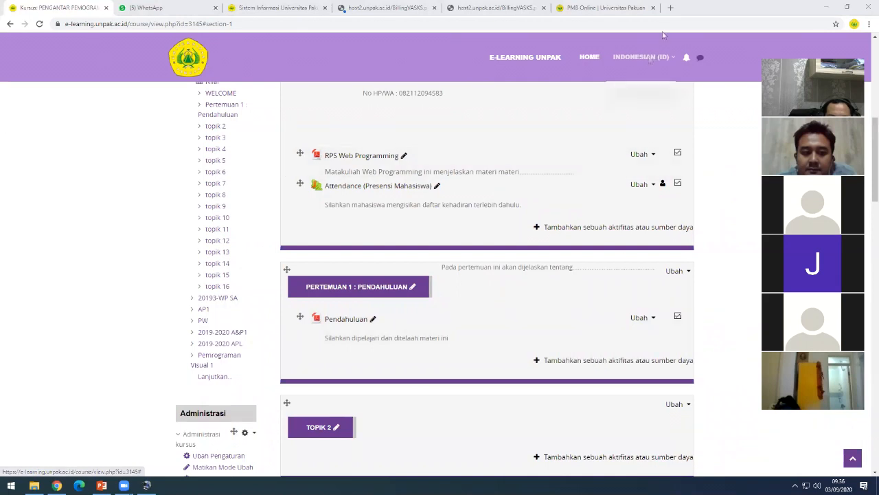
{"action": "left_click", "coordinate": [642, 57]}
{"action": "left_click", "coordinate": [654, 92]}
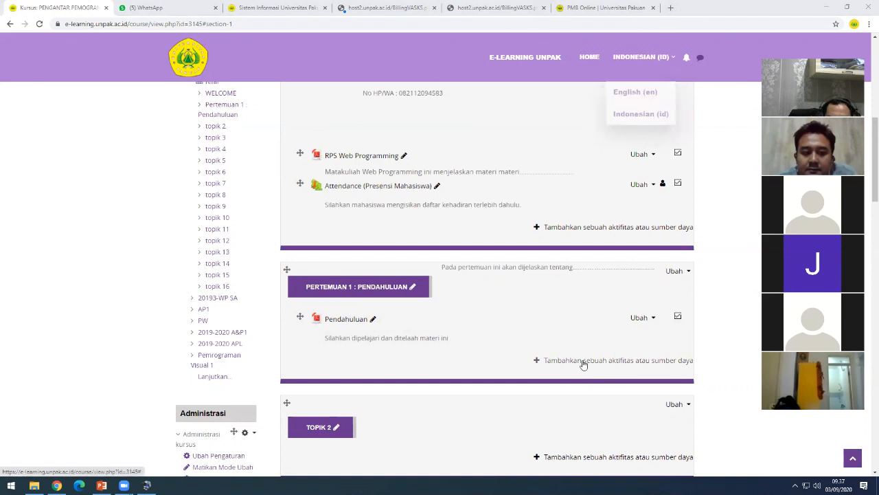
- Search Google for 'w3school' in a new tab and open the W3Schools Online Web Tutorials result
{"action": "left_click", "coordinate": [671, 8]}
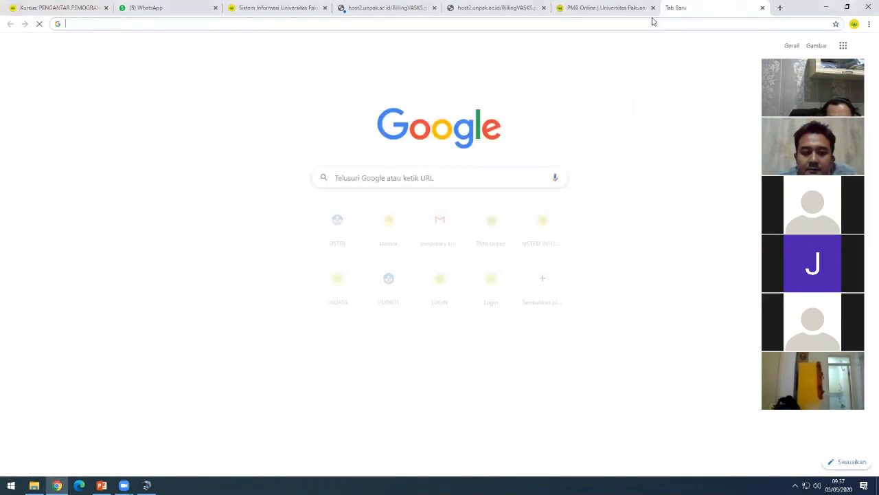
{"action": "left_click", "coordinate": [644, 23]}
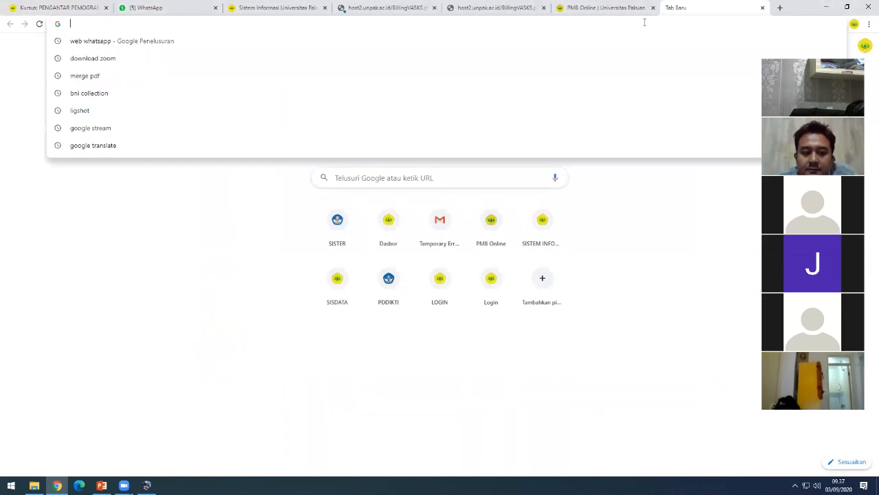
{"action": "type", "text": "w3school"}
{"action": "key", "text": "Return"}
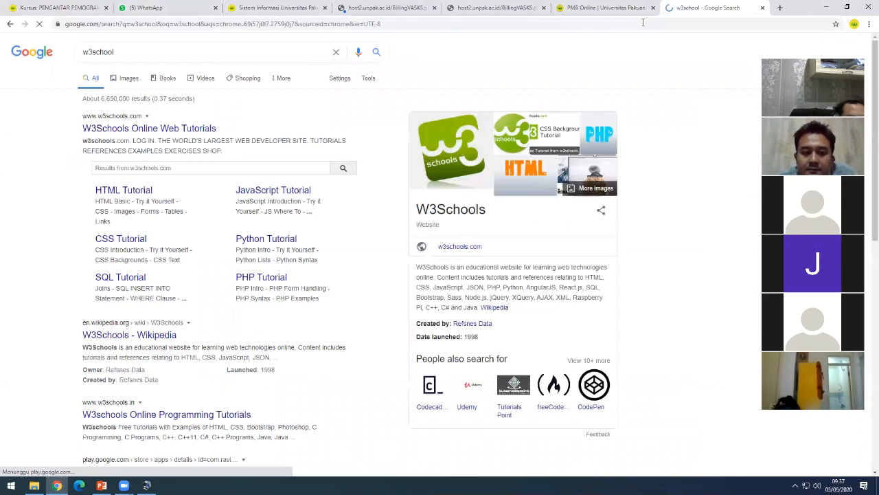
{"action": "left_click", "coordinate": [193, 129]}
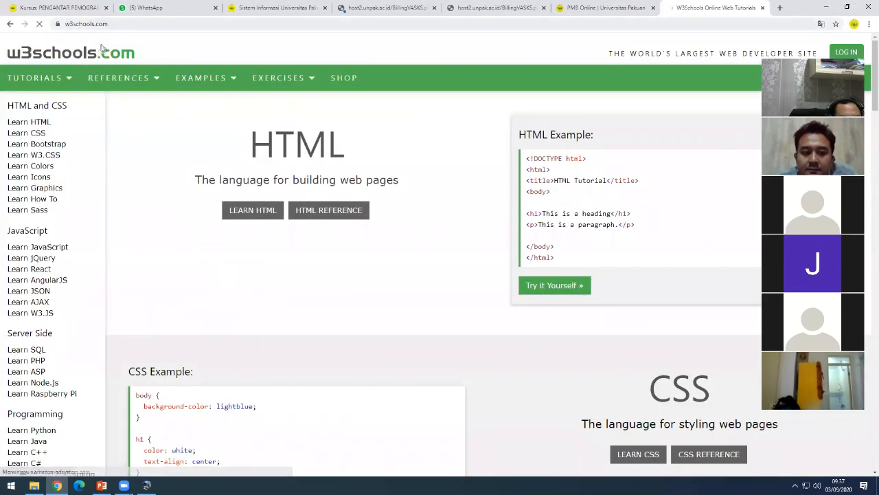
- Open the W3Schools HTML Tutorial, select its web address, and switch back to the e-learning tab
{"action": "left_click", "coordinate": [29, 122]}
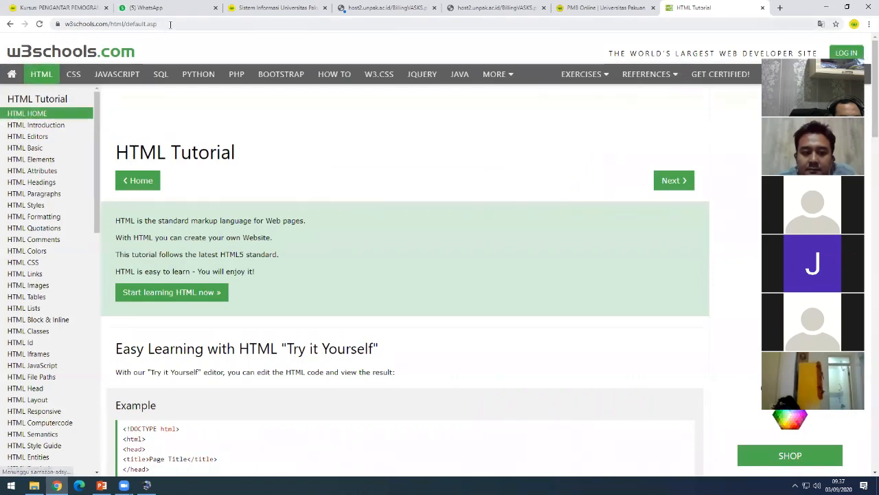
{"action": "left_click", "coordinate": [171, 25]}
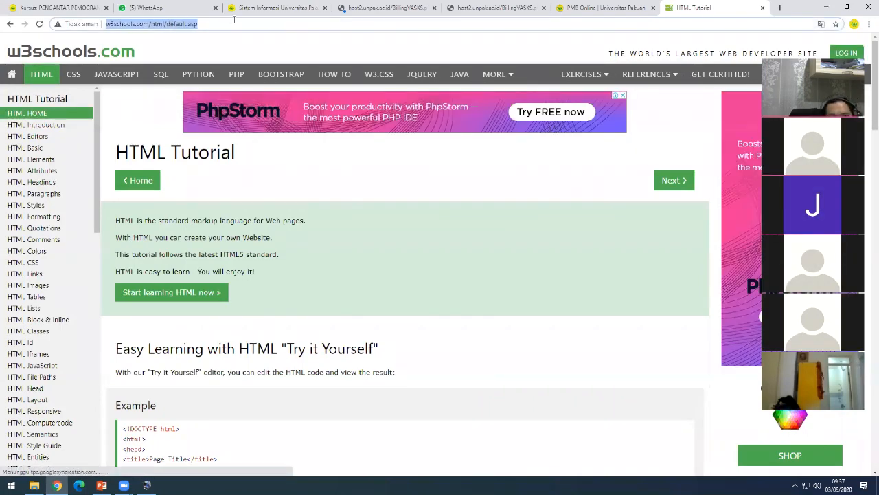
{"action": "key", "text": "ctrl+Tab"}
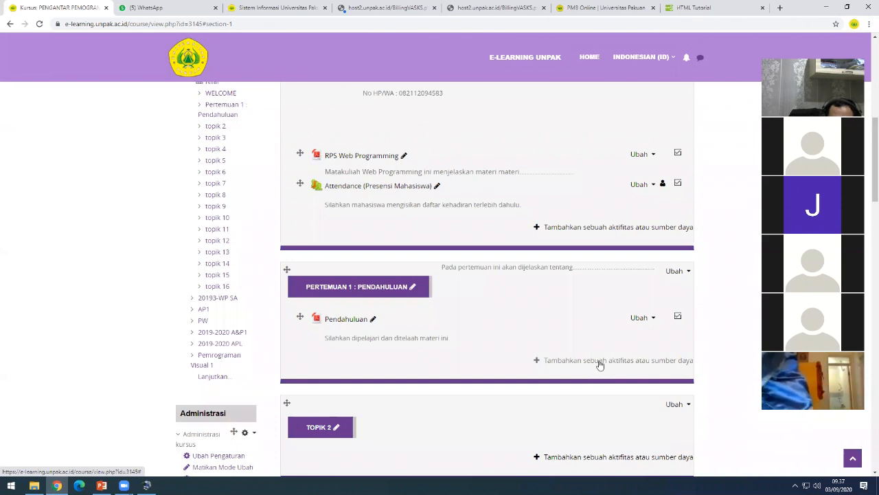
- Choose URL from the SUMBER resource list for Pertemuan 1 : Pendahuluan and confirm with Tambah
{"action": "left_click", "coordinate": [600, 362]}
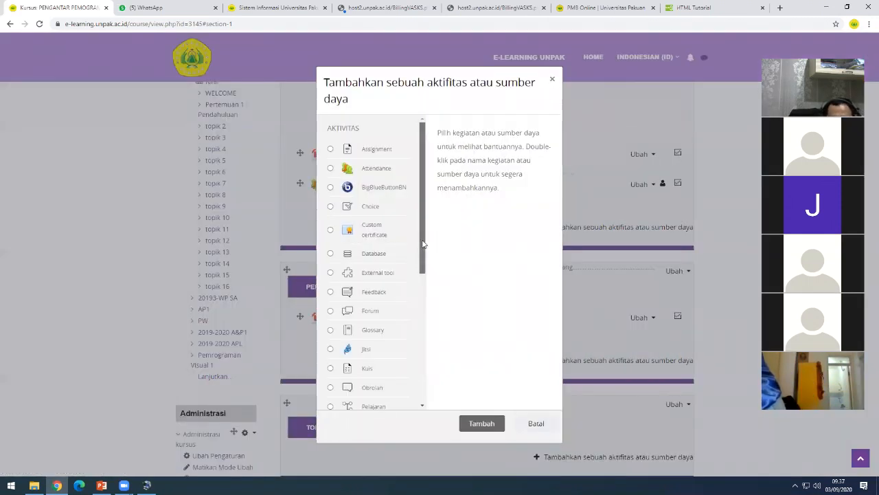
{"action": "left_click_drag", "start_coordinate": [423, 243], "coordinate": [413, 386]}
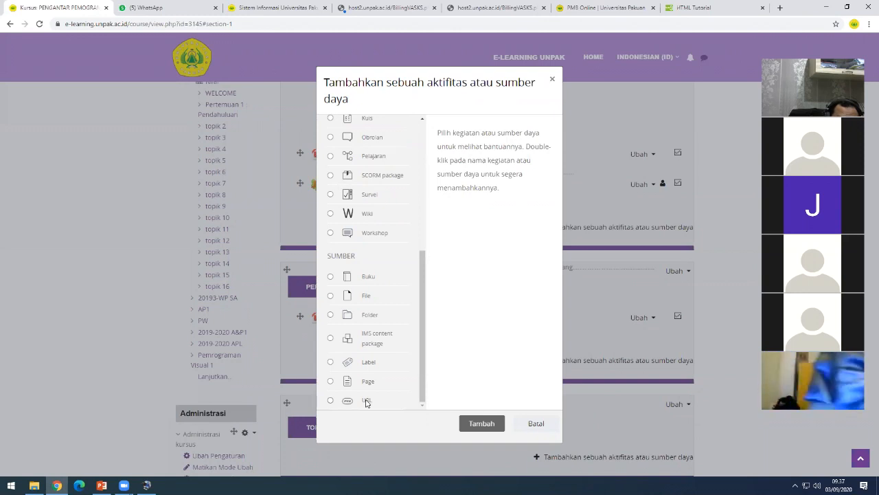
{"action": "left_click", "coordinate": [330, 401]}
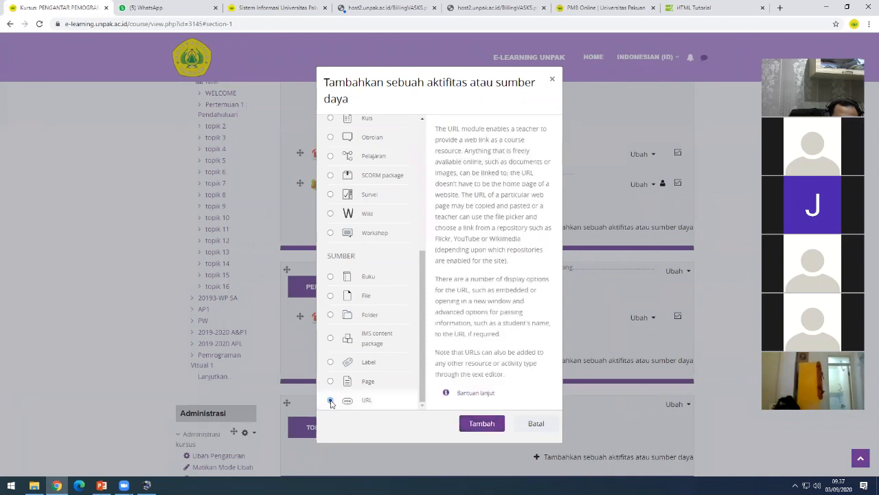
{"action": "left_click", "coordinate": [483, 424]}
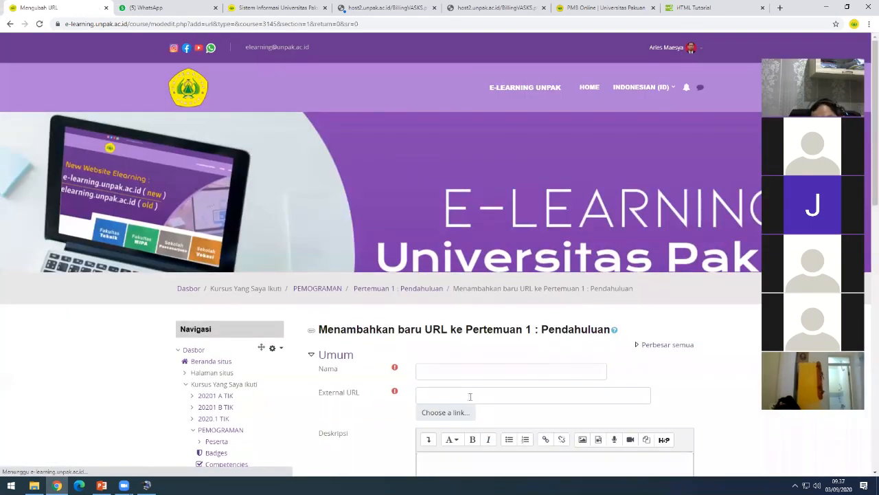
- Enter 'Link Pembelajaran HTML' as the resource's Nama, leaving External URL next to fill
{"action": "left_click", "coordinate": [446, 391]}
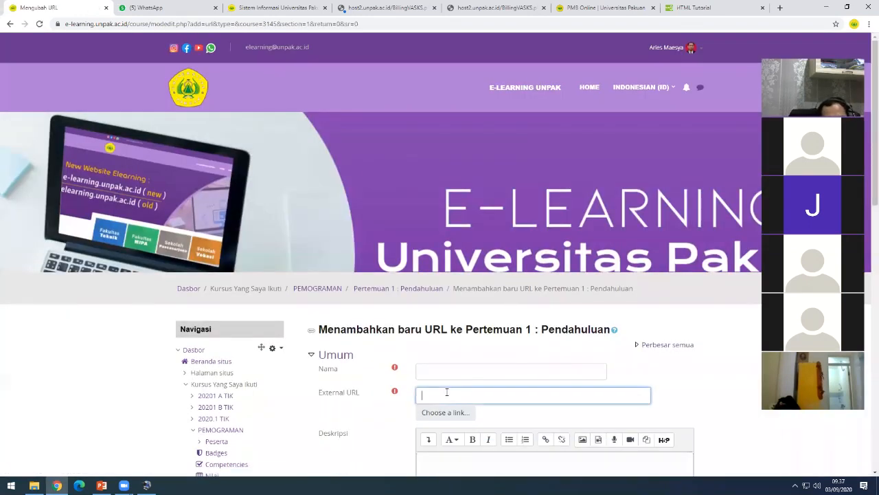
{"action": "left_click", "coordinate": [440, 369]}
{"action": "left_click", "coordinate": [431, 367]}
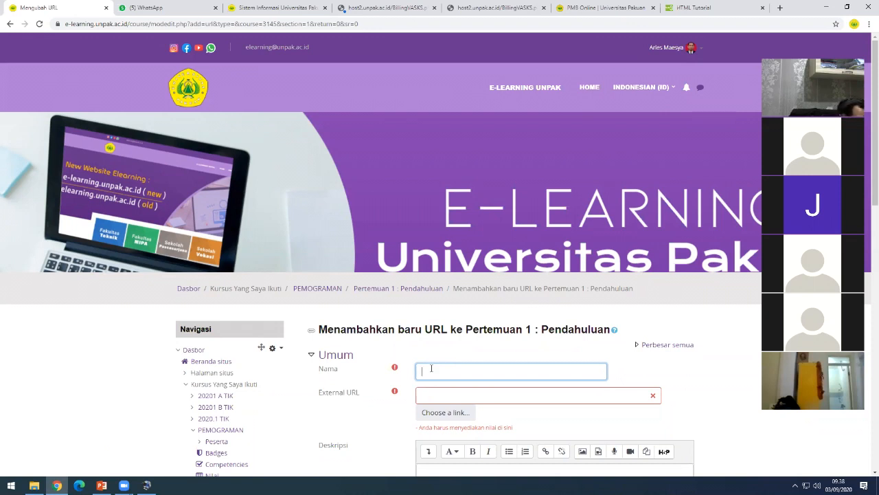
{"action": "type", "text": "Link Pembelajaran HTML"}
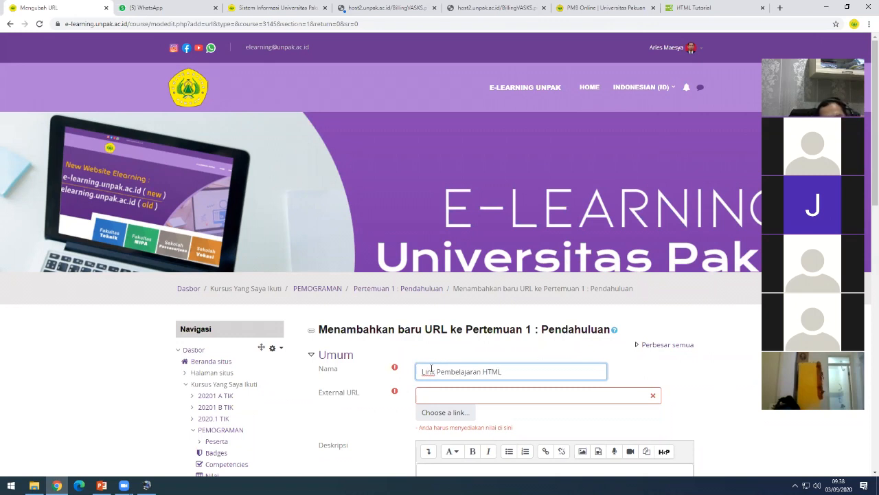
{"action": "left_click", "coordinate": [430, 391]}
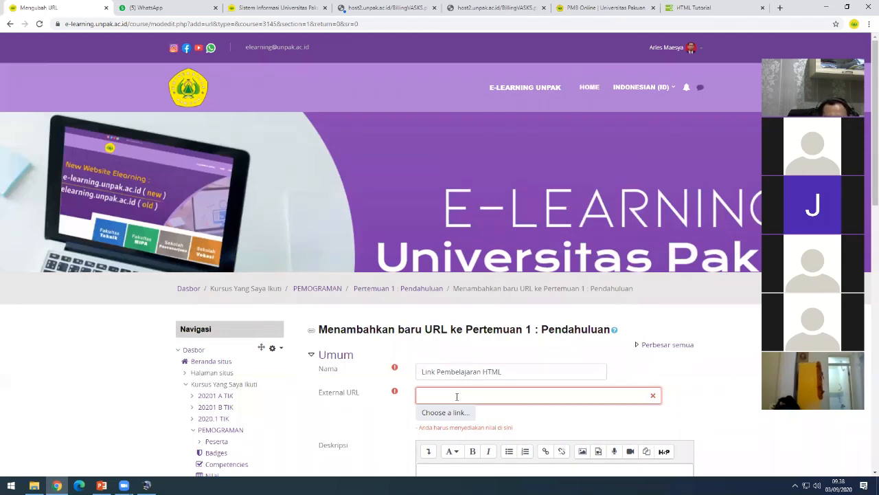
{"action": "left_click", "coordinate": [695, 8]}
{"action": "left_click", "coordinate": [249, 26]}
{"action": "key", "text": "ctrl+c"}
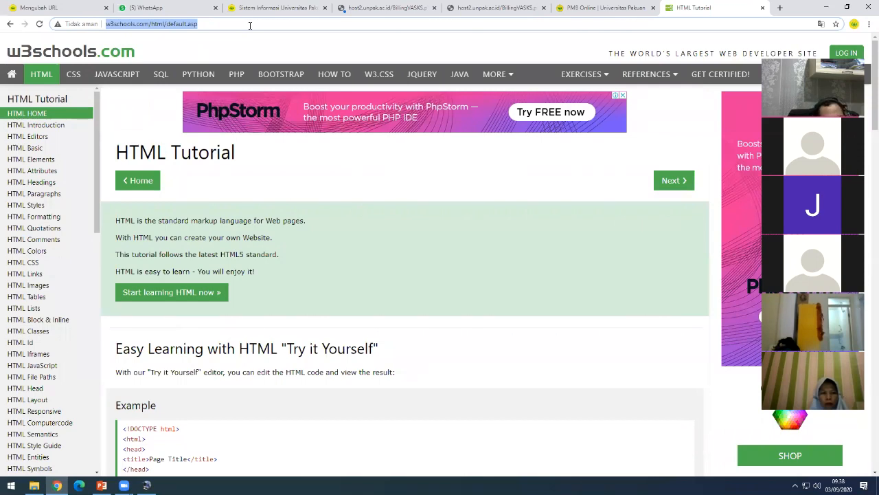
{"action": "left_click", "coordinate": [58, 7]}
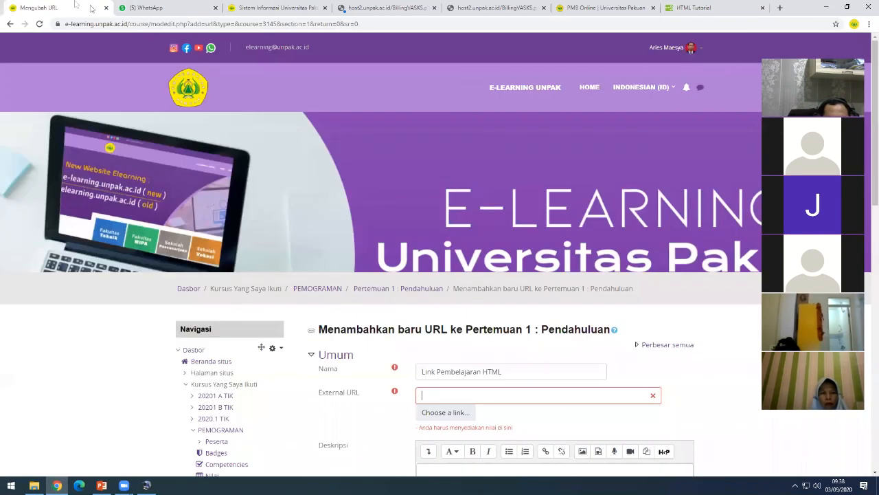
{"action": "key", "text": "ctrl+v"}
{"action": "left_click", "coordinate": [380, 417]}
{"action": "scroll", "coordinate": [404, 430], "scroll_direction": "down", "scroll_amount": 2}
{"action": "left_click", "coordinate": [452, 381]}
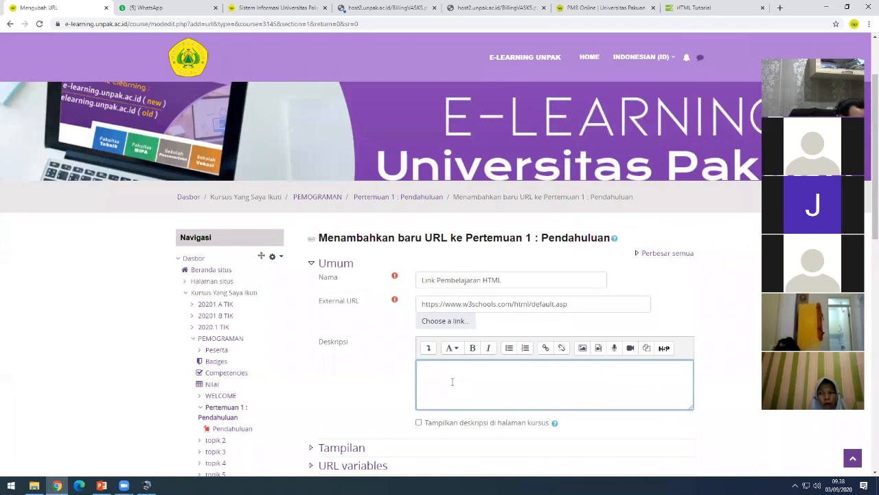
{"action": "type", "text": "sILAHK"}
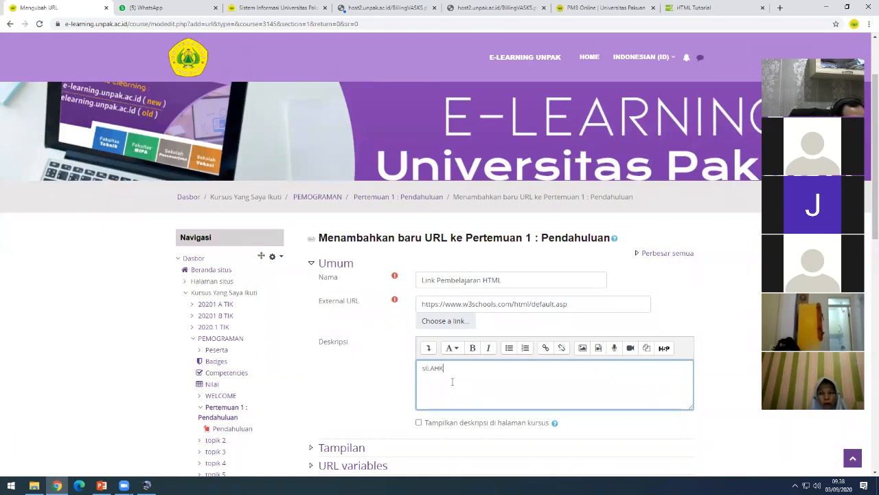
{"action": "type", "text": "Aahkan dipeljari dan dicoba"}
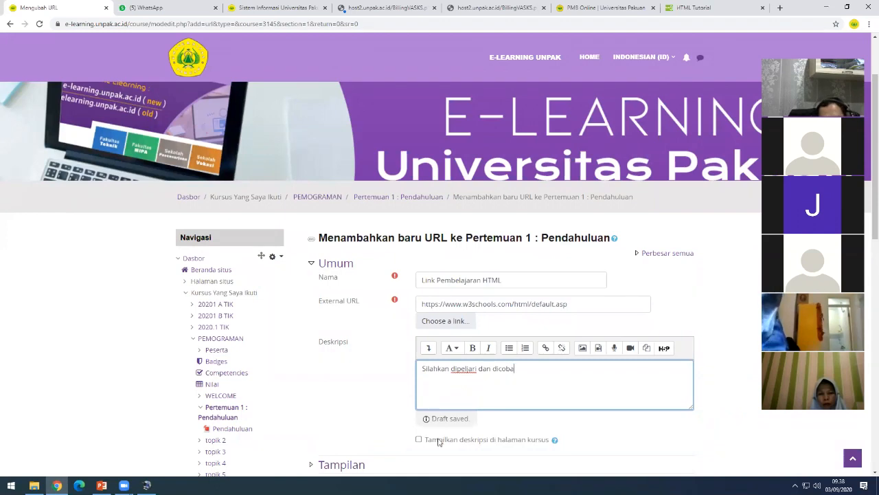
- Enable 'Tampilkan deskripsi di halaman kursus' and save, returning to the course
{"action": "left_click", "coordinate": [418, 439]}
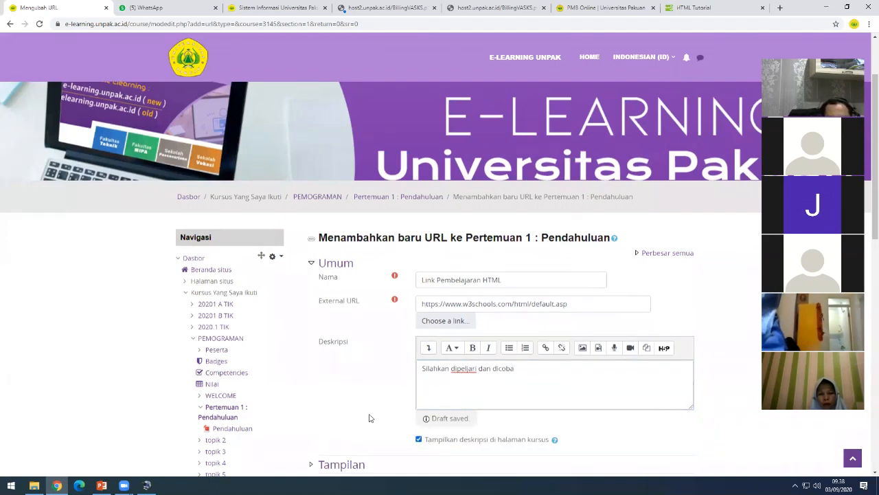
{"action": "scroll", "coordinate": [369, 418], "scroll_direction": "down", "scroll_amount": 2}
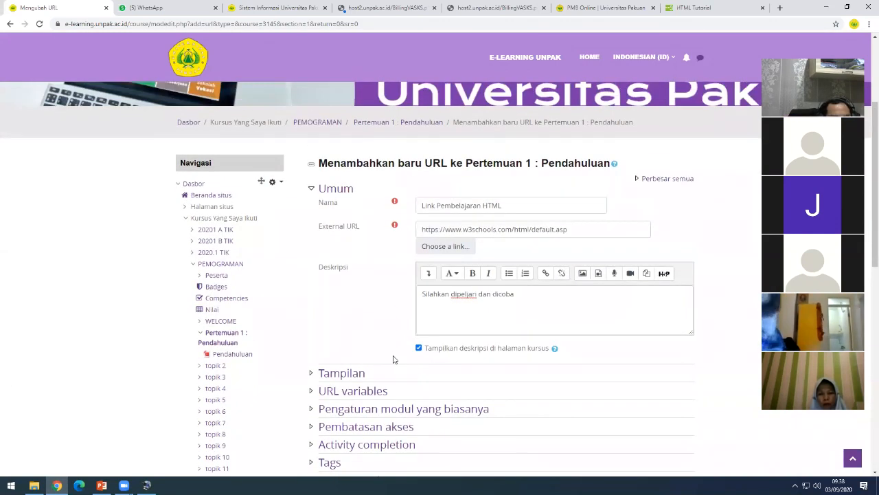
{"action": "scroll", "coordinate": [406, 360], "scroll_direction": "down", "scroll_amount": 1}
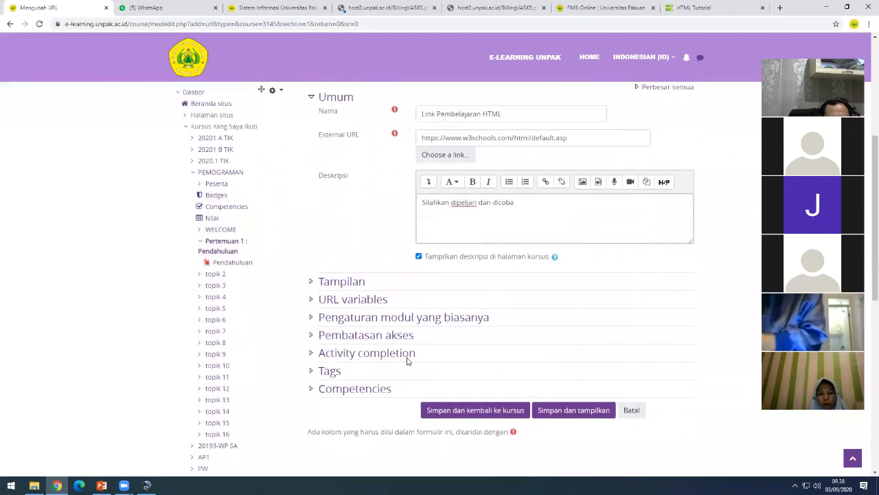
{"action": "left_click", "coordinate": [456, 412]}
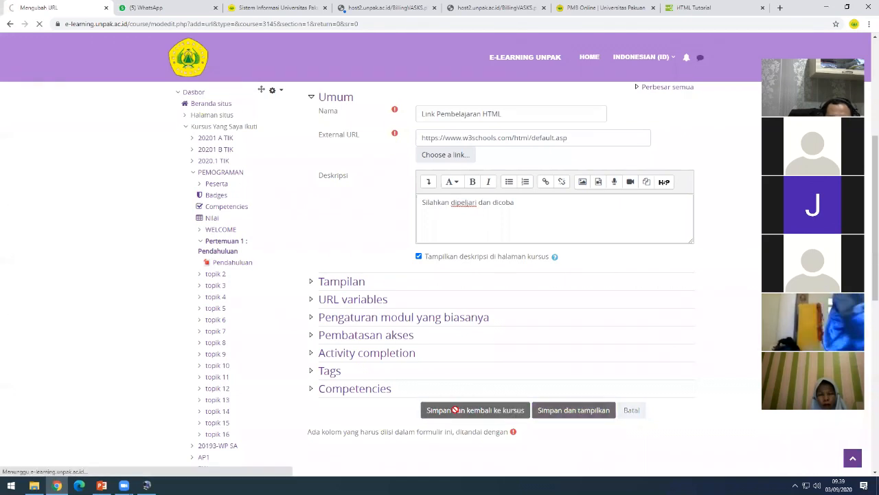
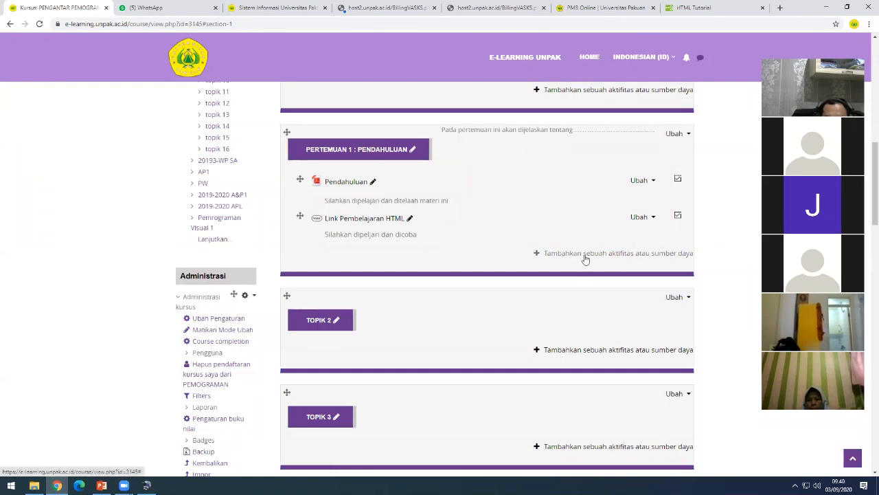
- Add a Page resource to Pertemuan 1 and name it 'Video Sejarah Internet'
{"action": "left_click", "coordinate": [628, 256]}
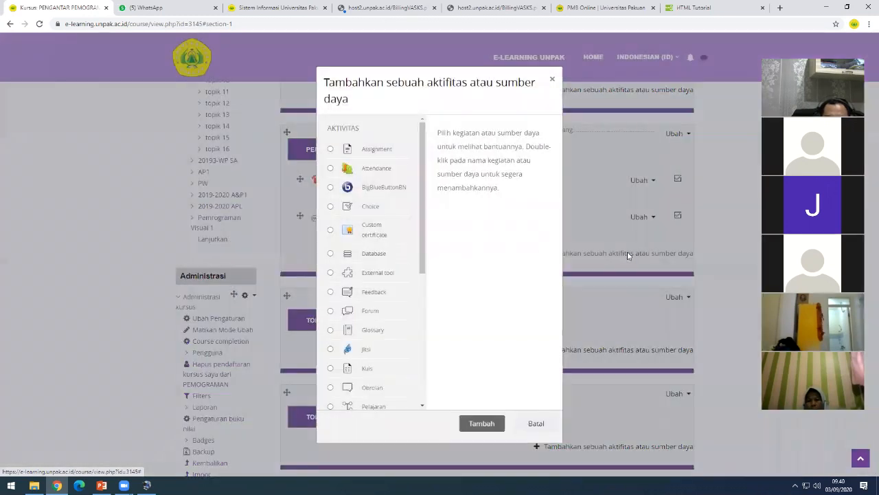
{"action": "left_click_drag", "start_coordinate": [423, 244], "coordinate": [416, 381]}
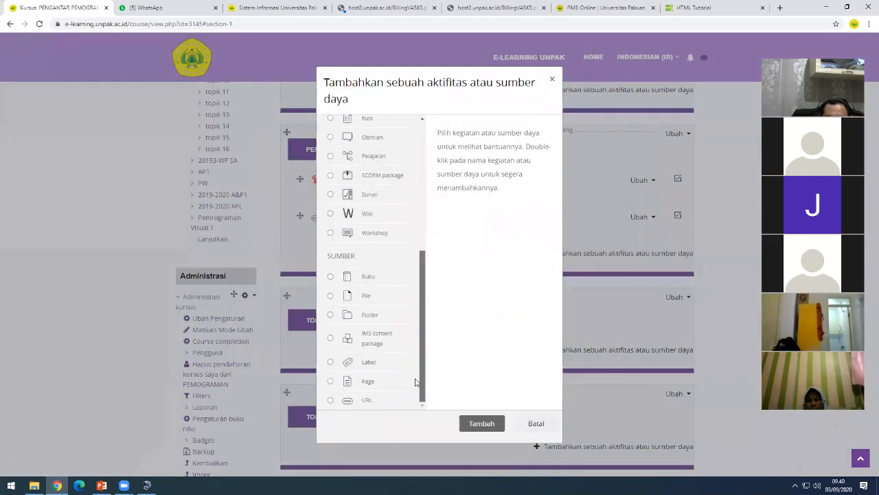
{"action": "left_click", "coordinate": [364, 382]}
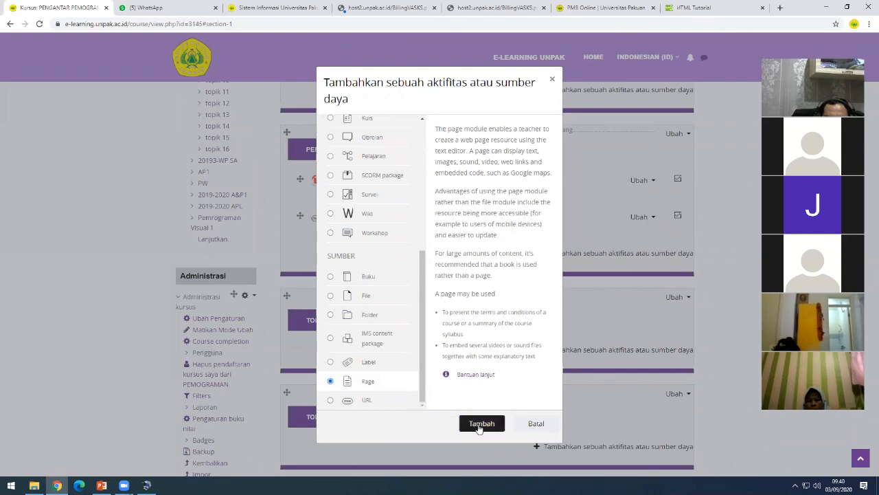
{"action": "left_click", "coordinate": [480, 424]}
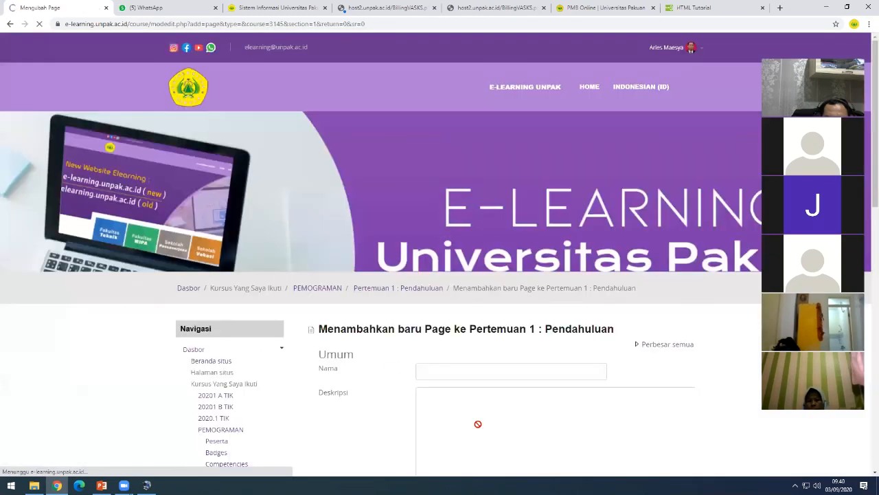
{"action": "scroll", "coordinate": [475, 374], "scroll_direction": "down", "scroll_amount": 2}
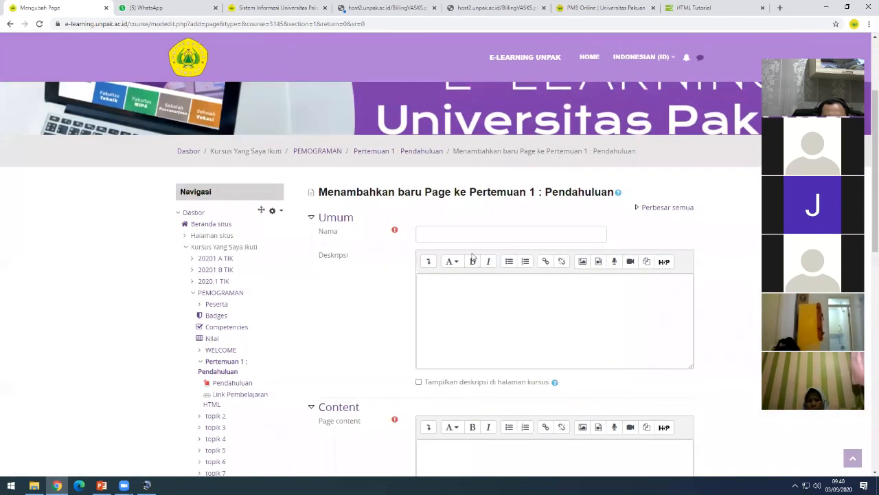
{"action": "left_click", "coordinate": [470, 237]}
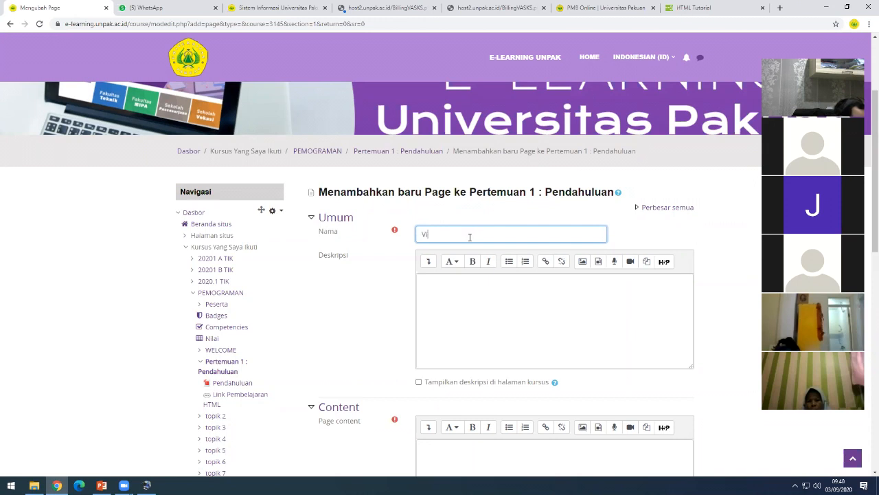
{"action": "type", "text": "Video Sejarah Internet"}
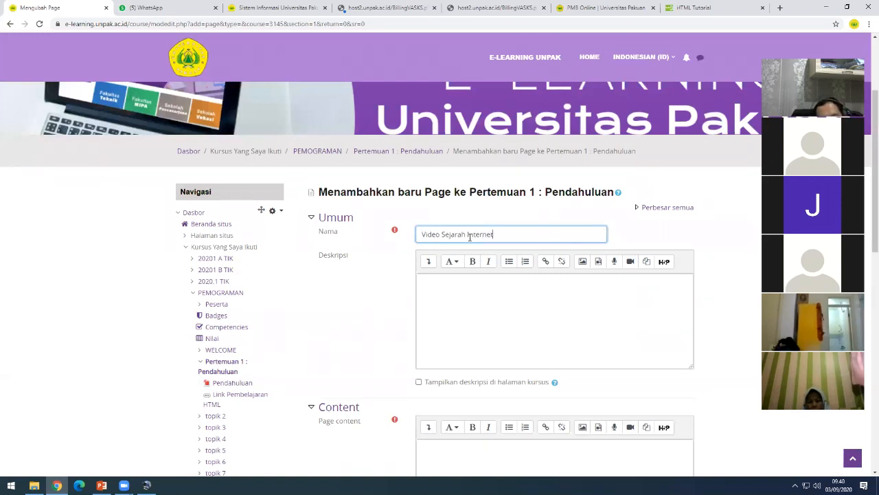
{"action": "left_click", "coordinate": [465, 289]}
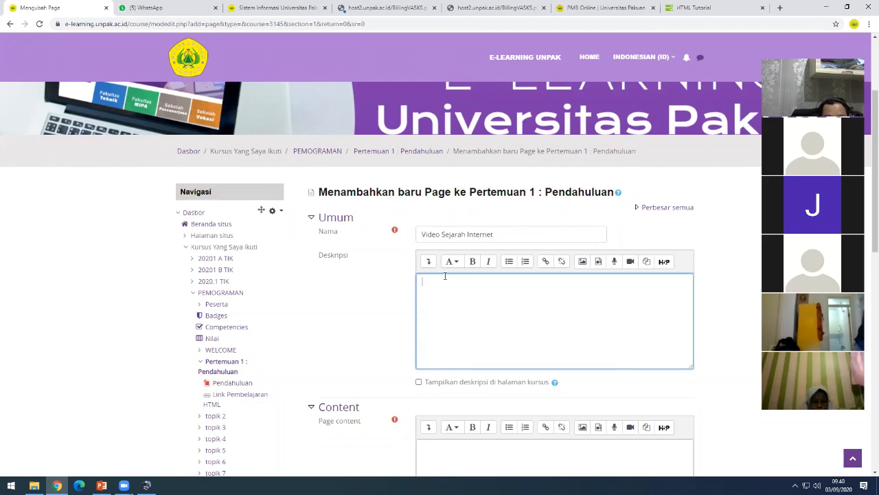
- In a new tab, go to youtube.com and search for 'sejarah internet'
{"action": "left_click", "coordinate": [780, 9]}
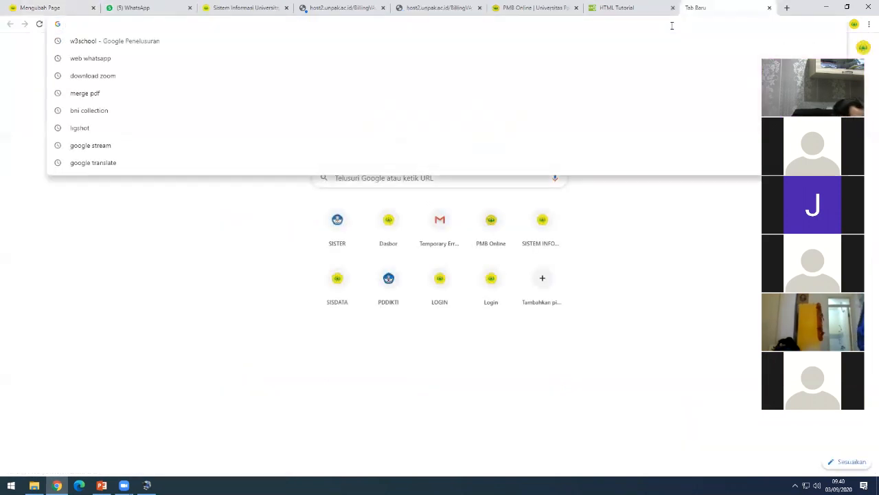
{"action": "type", "text": "youtube.com"}
{"action": "key", "text": "Return"}
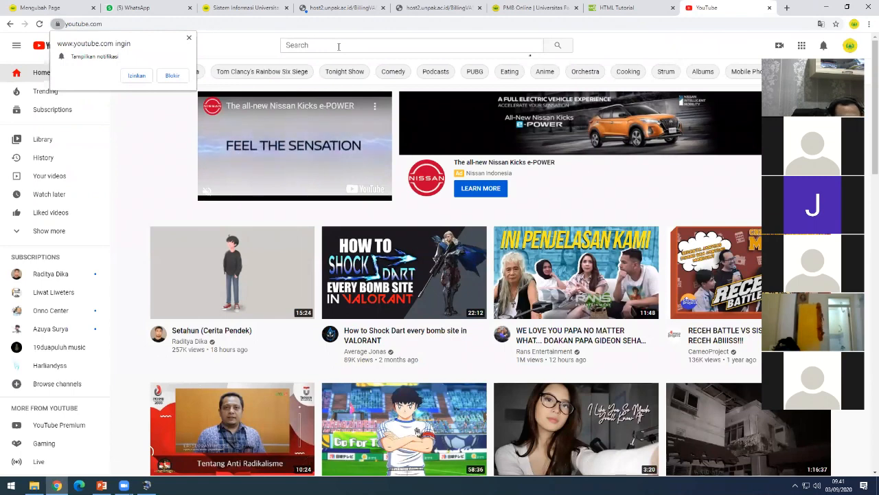
{"action": "left_click", "coordinate": [338, 46]}
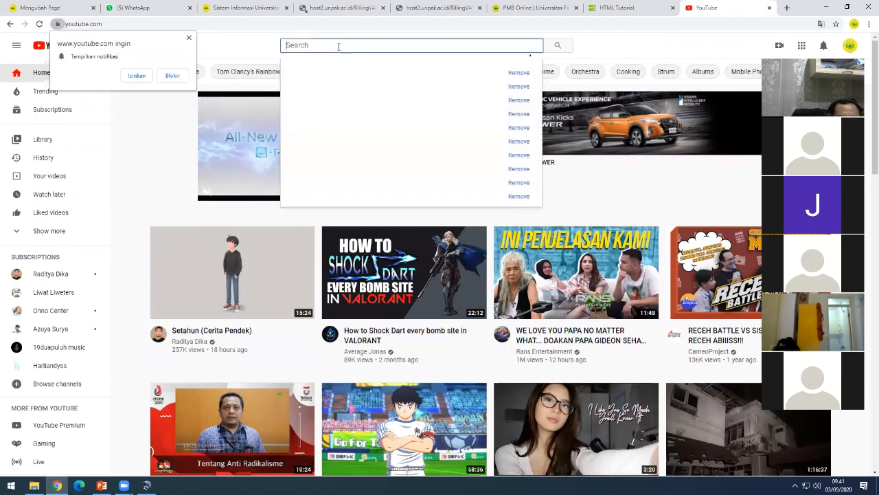
{"action": "left_click", "coordinate": [188, 38]}
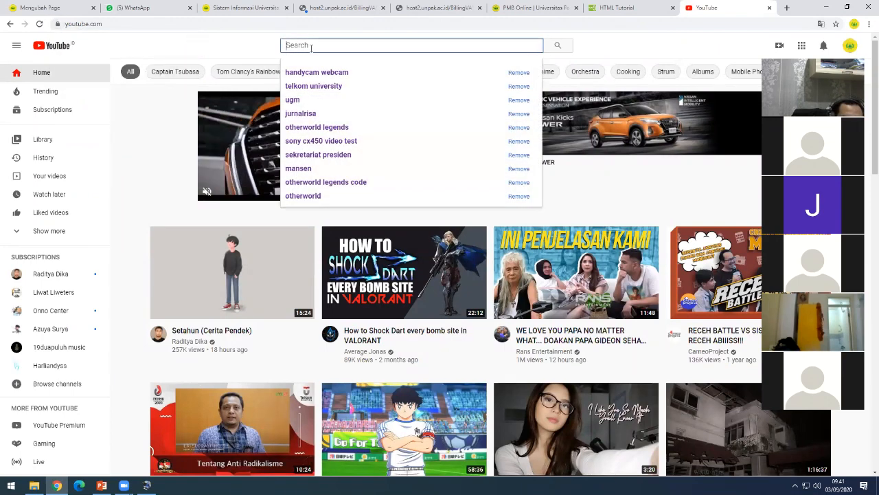
{"action": "type", "text": "sejarah"}
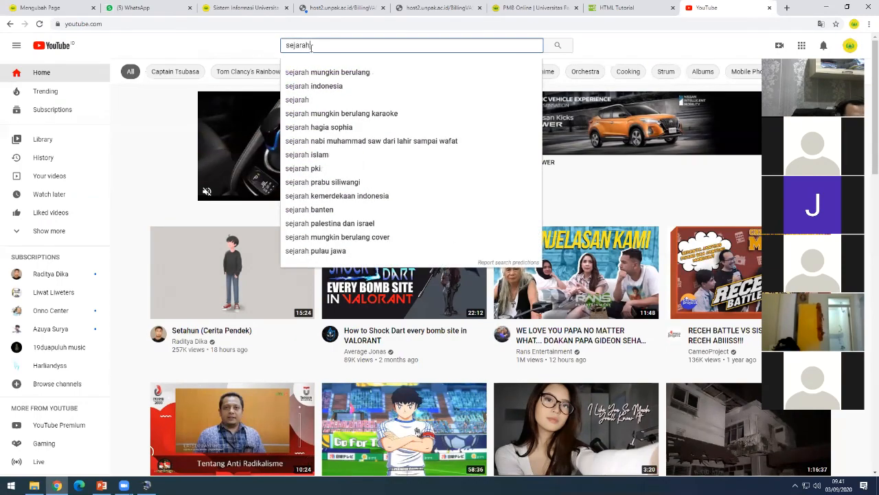
{"action": "type", "text": " internet"}
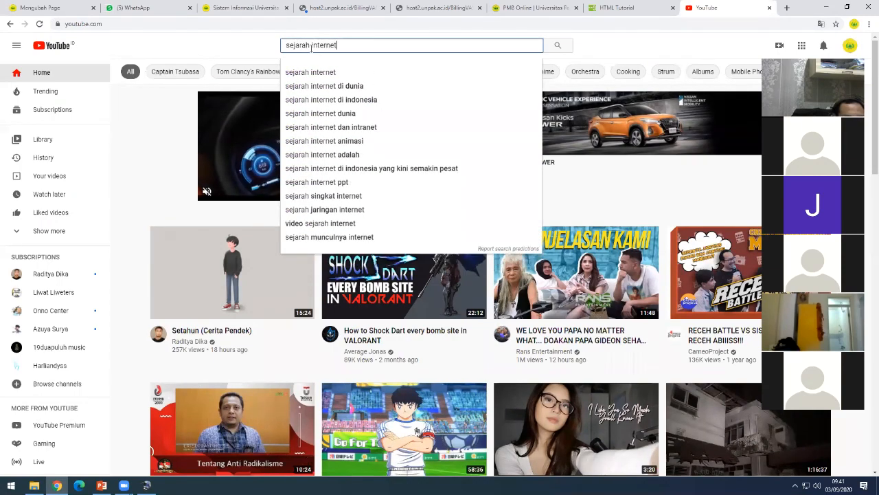
{"action": "key", "text": "Return"}
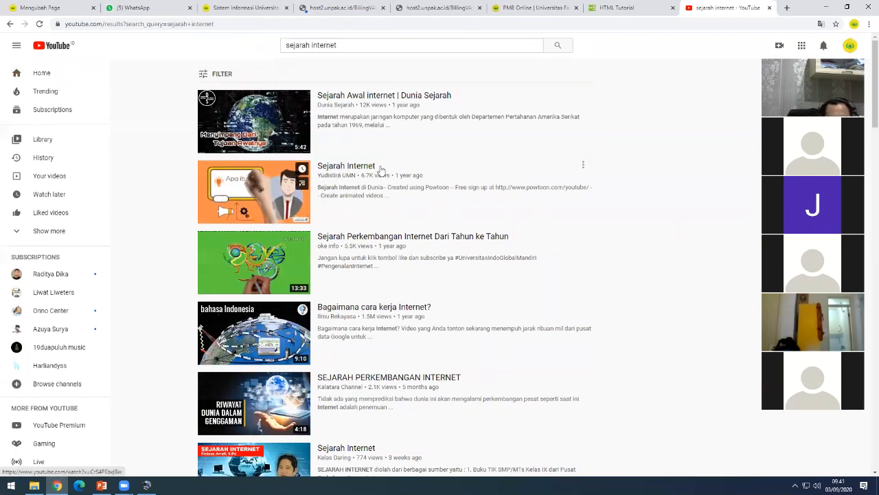
- Open and mute the 'Sejarah Awal internet | Dunia Sejarah' video, copy its URL, and return to Moodle
{"action": "left_click", "coordinate": [375, 95]}
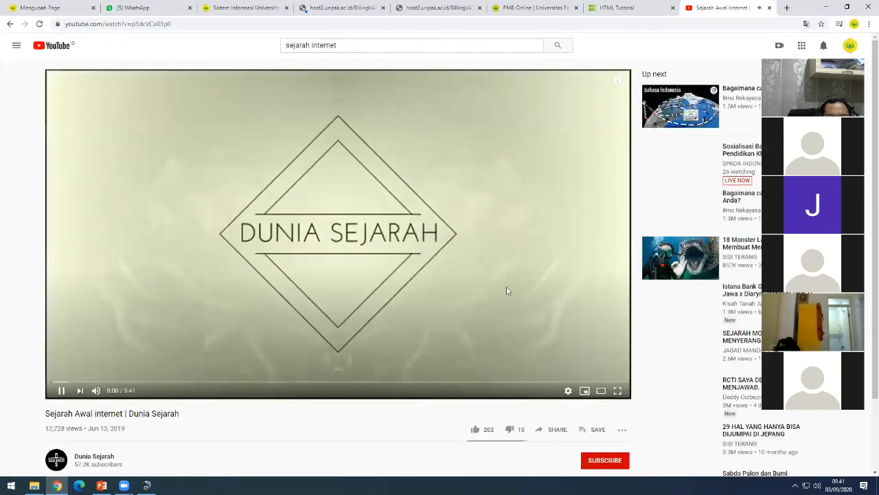
{"action": "left_click", "coordinate": [96, 390]}
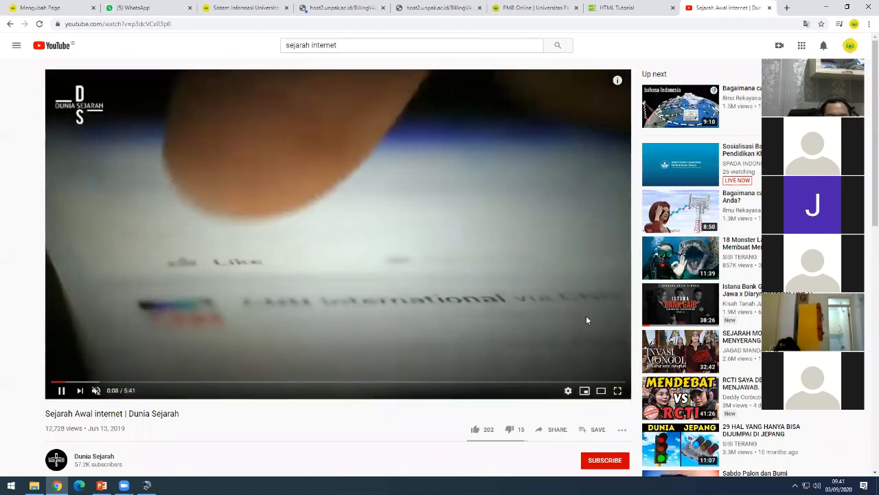
{"action": "left_click", "coordinate": [188, 23]}
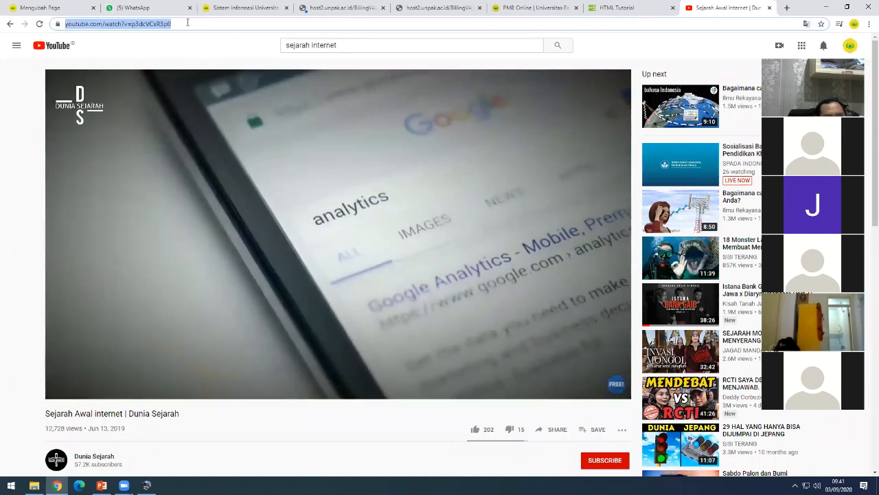
{"action": "left_click", "coordinate": [88, 12]}
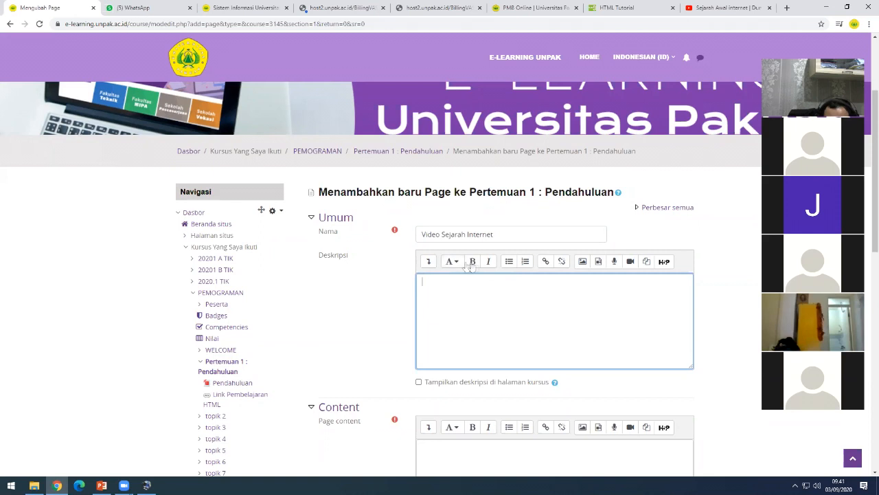
- Paste the YouTube link as the Video source URL to embed the video in Deskripsi
{"action": "left_click", "coordinate": [597, 261]}
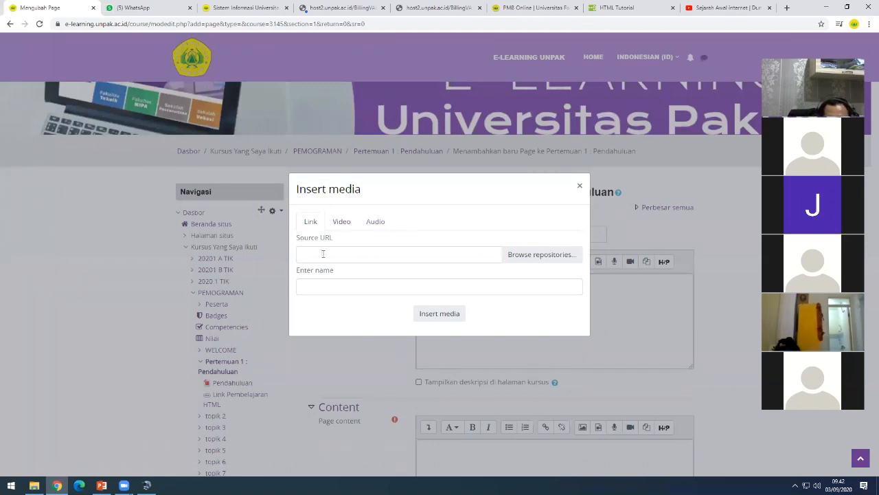
{"action": "left_click", "coordinate": [342, 222]}
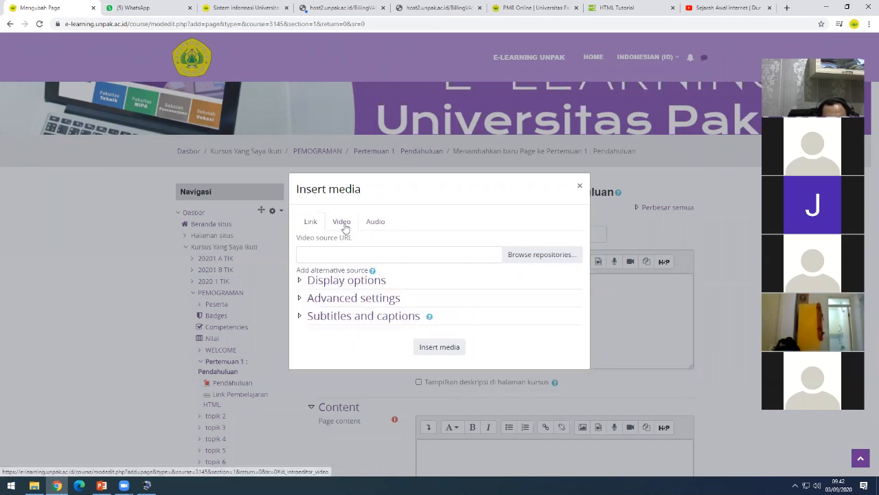
{"action": "left_click", "coordinate": [334, 254]}
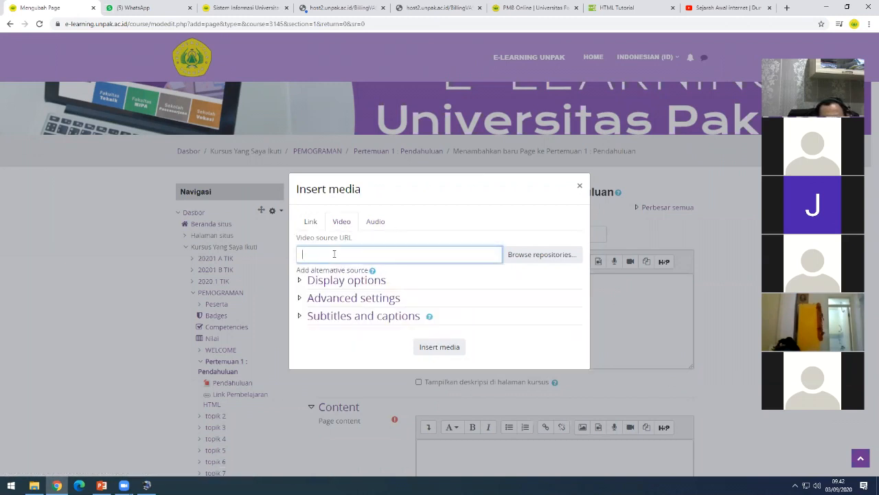
{"action": "type", "text": "https://www.youtube.com/watch?v=p3dcVCxR3p0"}
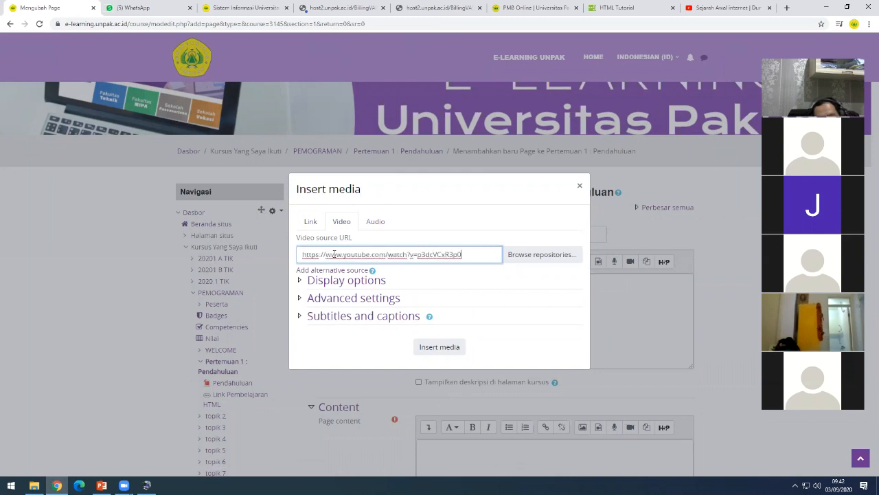
{"action": "left_click", "coordinate": [439, 347]}
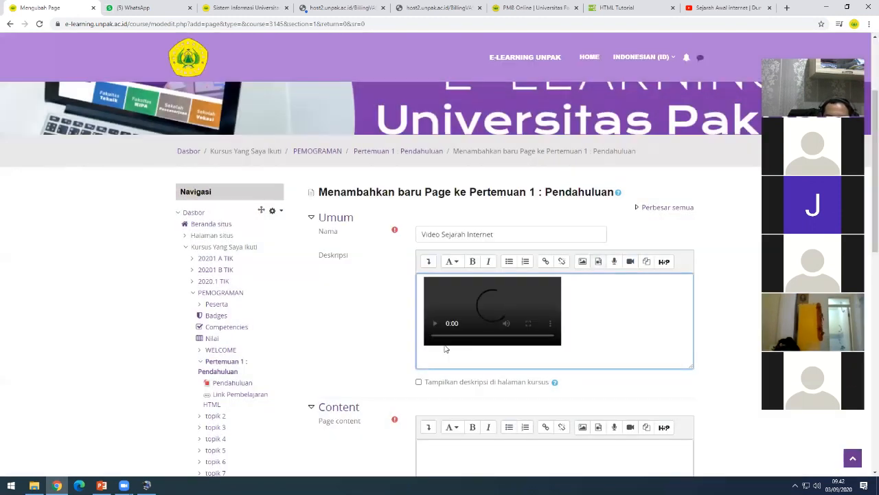
{"action": "left_click", "coordinate": [597, 338]}
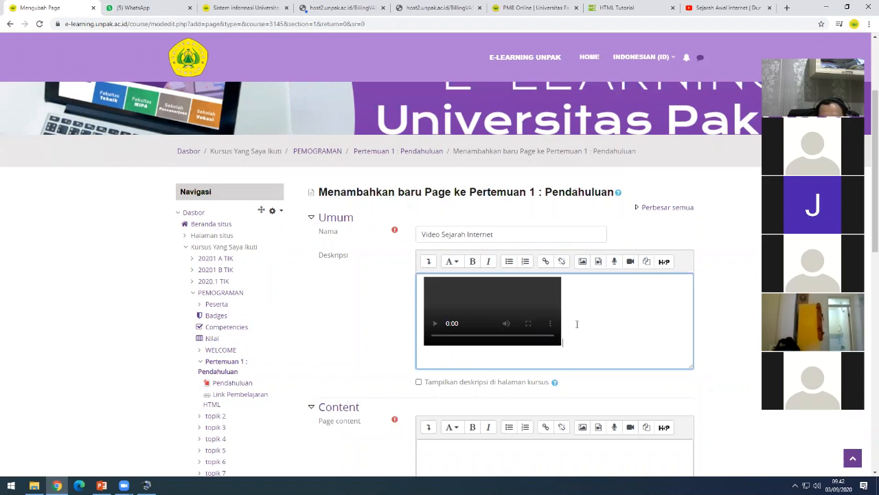
- Add the line 'Silahkan menyimak video ini' below the embedded video
{"action": "key", "text": "Return"}
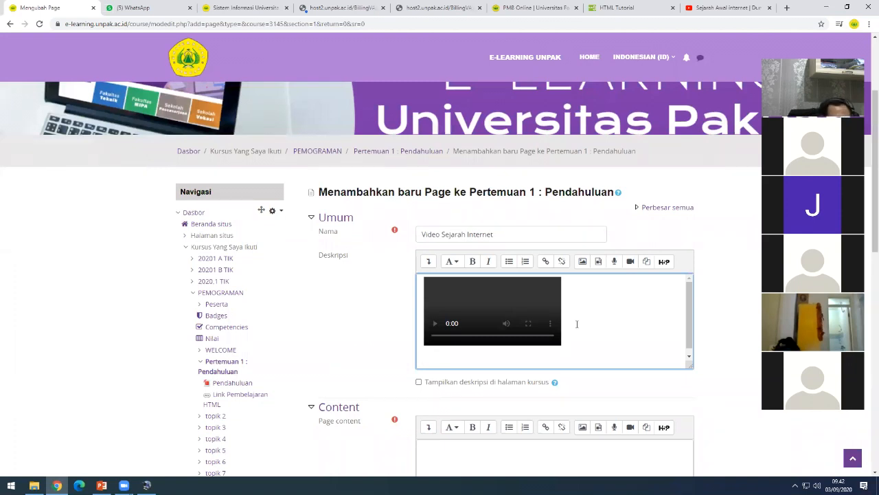
{"action": "type", "text": "S"}
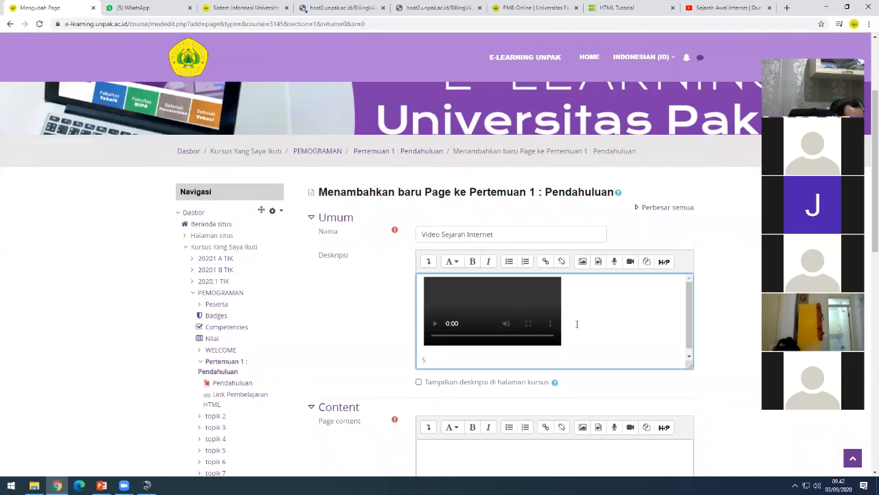
{"action": "type", "text": "i"}
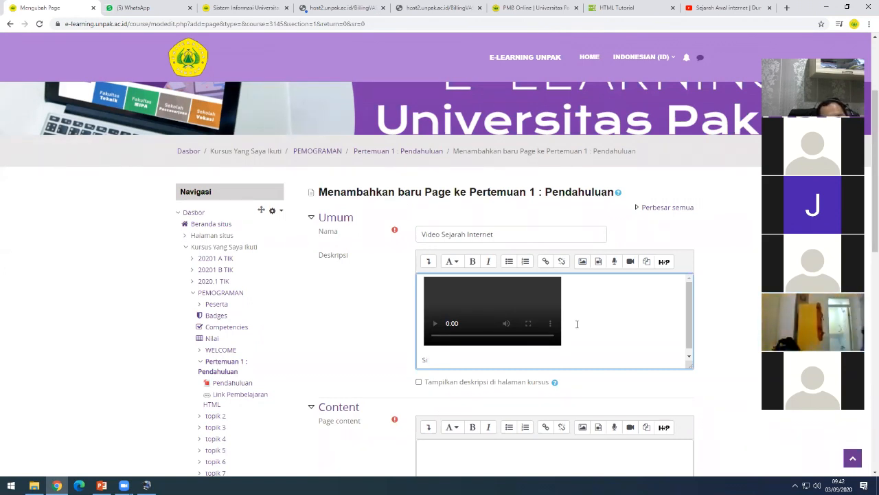
{"action": "type", "text": "kan"}
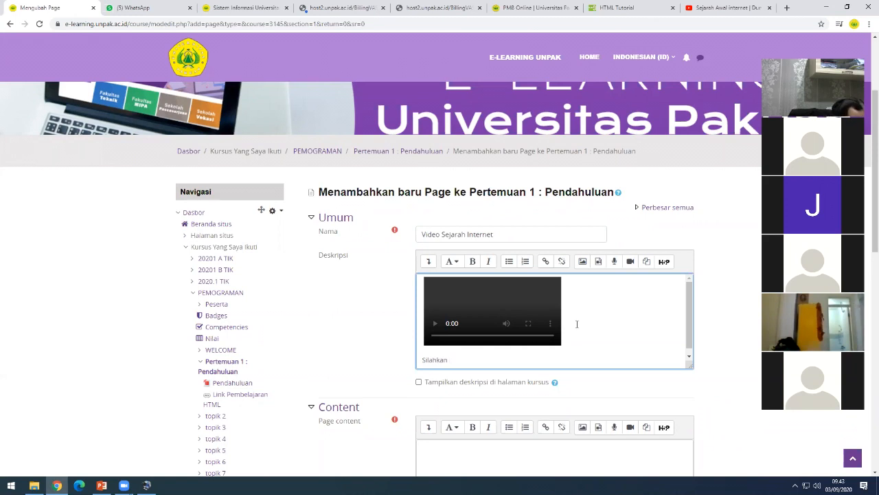
{"action": "type", "text": " menyimak v"}
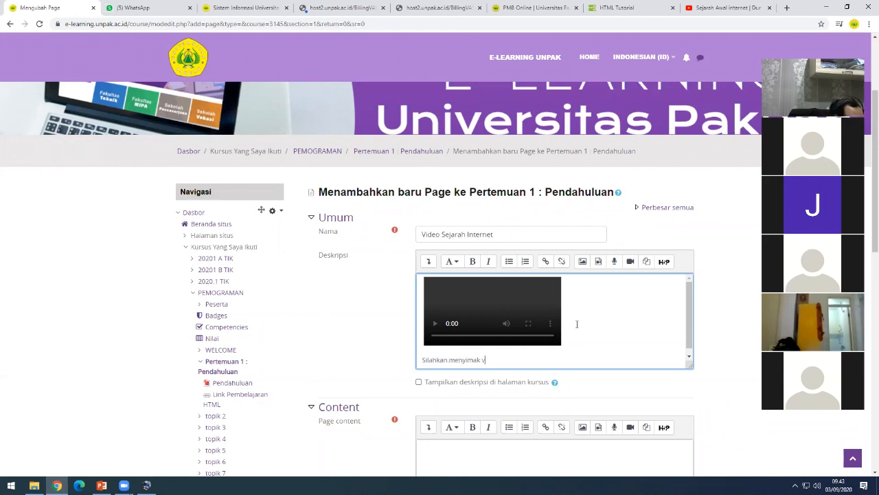
{"action": "type", "text": "ideo ini da"}
- Enable 'Tampilkan deskripsi di halaman kursus' and give Page content a placeholder before the save buttons
{"action": "left_click", "coordinate": [419, 382]}
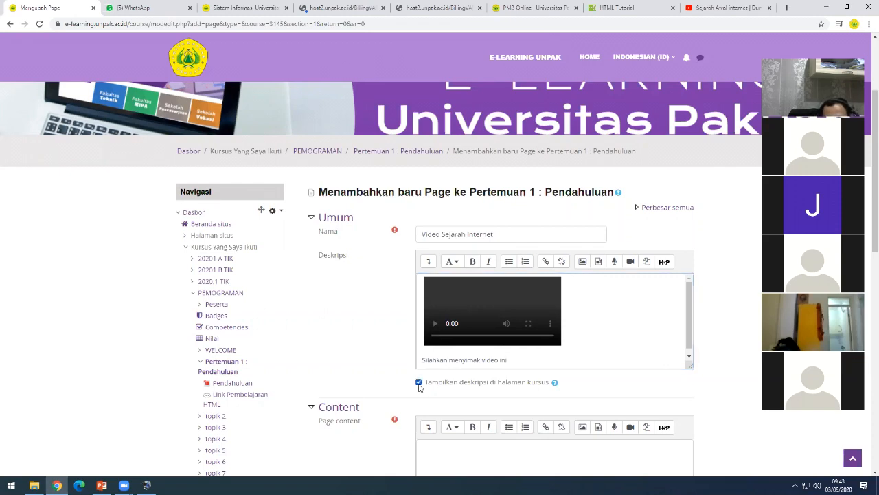
{"action": "left_click", "coordinate": [459, 449]}
{"action": "scroll", "coordinate": [461, 440], "scroll_direction": "down", "scroll_amount": 1}
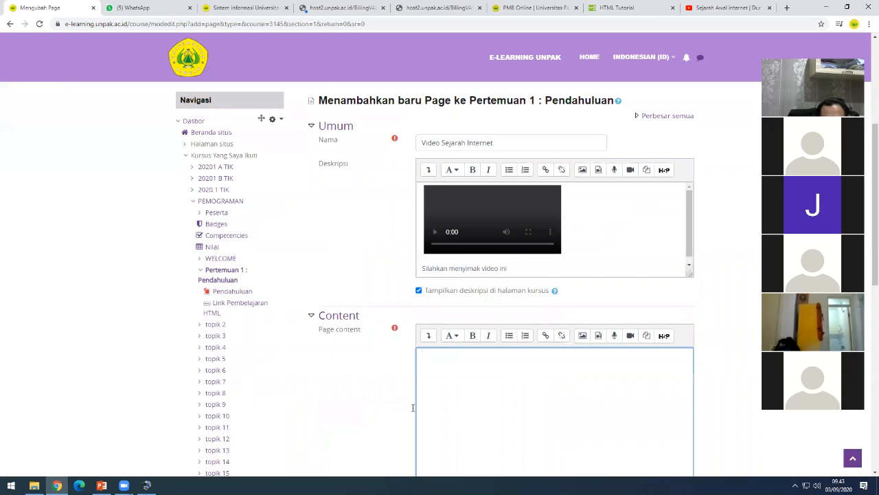
{"action": "left_click", "coordinate": [368, 384]}
{"action": "scroll", "coordinate": [371, 385], "scroll_direction": "down", "scroll_amount": 1}
{"action": "scroll", "coordinate": [384, 386], "scroll_direction": "down", "scroll_amount": 1}
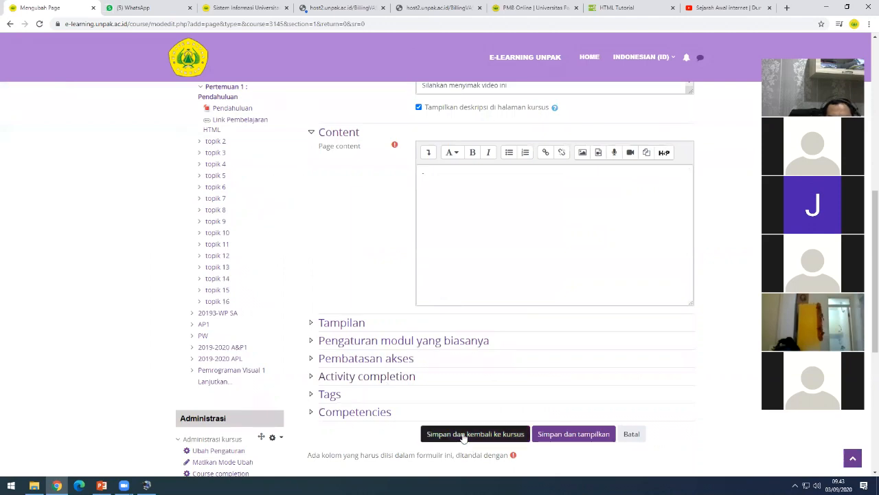
{"action": "scroll", "coordinate": [462, 447], "scroll_direction": "down", "scroll_amount": 1}
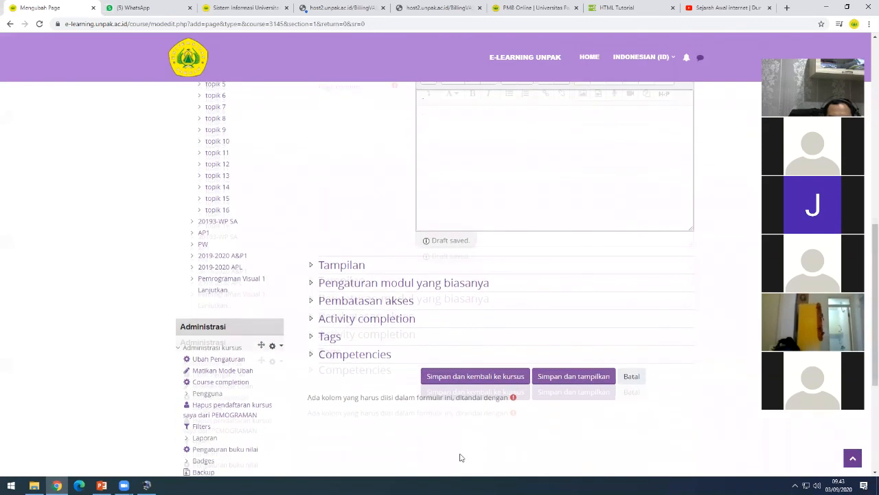
- Save the page and return to the course, checking its embedded video under Pertemuan 1
{"action": "left_click", "coordinate": [454, 379]}
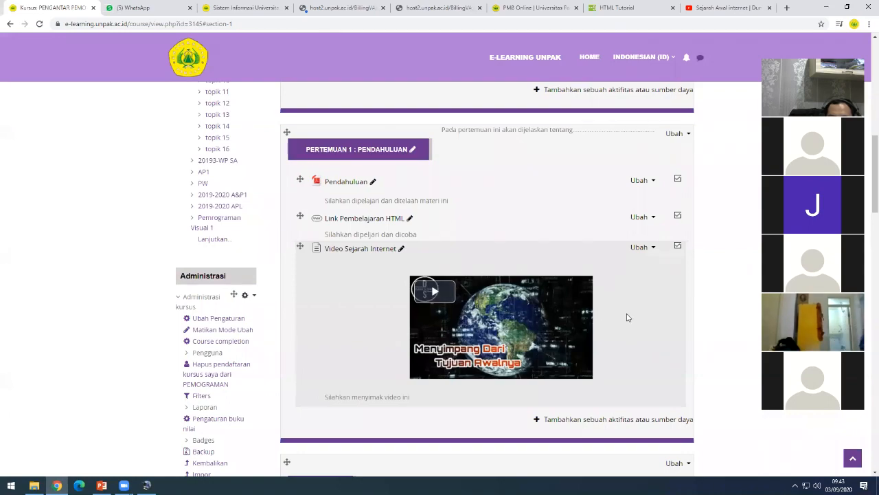
{"action": "scroll", "coordinate": [628, 316], "scroll_direction": "up", "scroll_amount": 2}
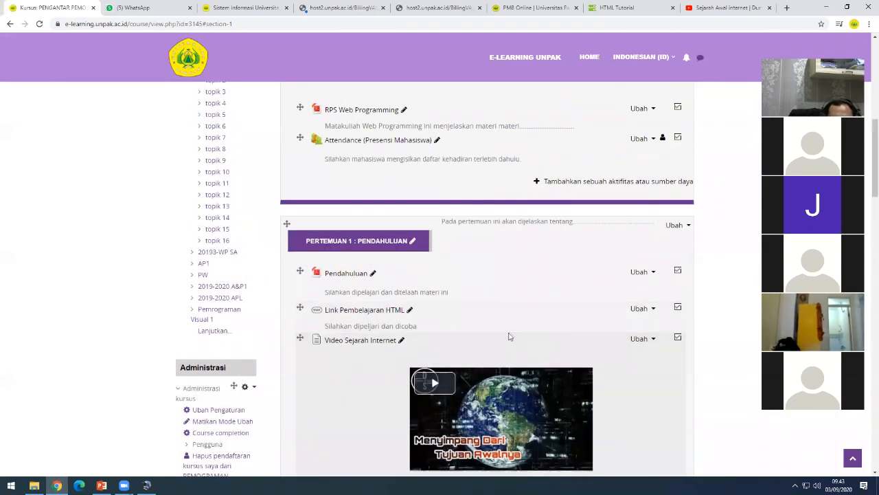
{"action": "scroll", "coordinate": [508, 334], "scroll_direction": "down", "scroll_amount": 3}
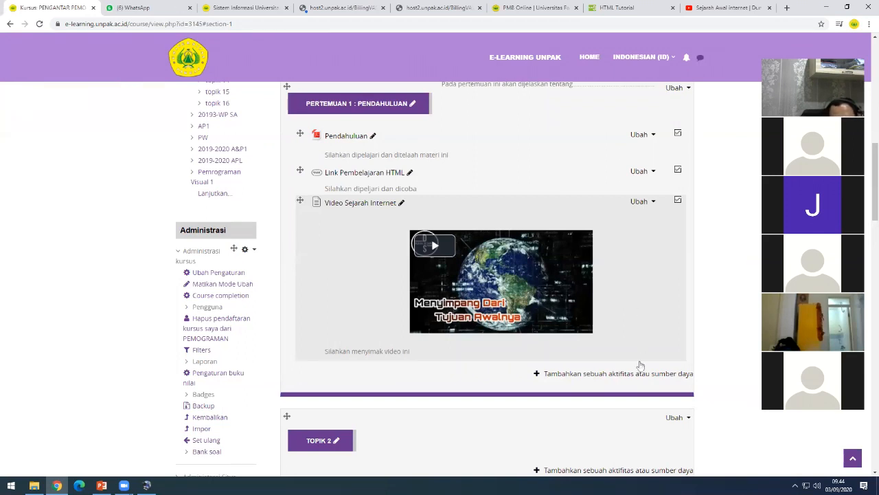
- Add a Forum activity to Pertemuan 1
{"action": "left_click", "coordinate": [591, 376]}
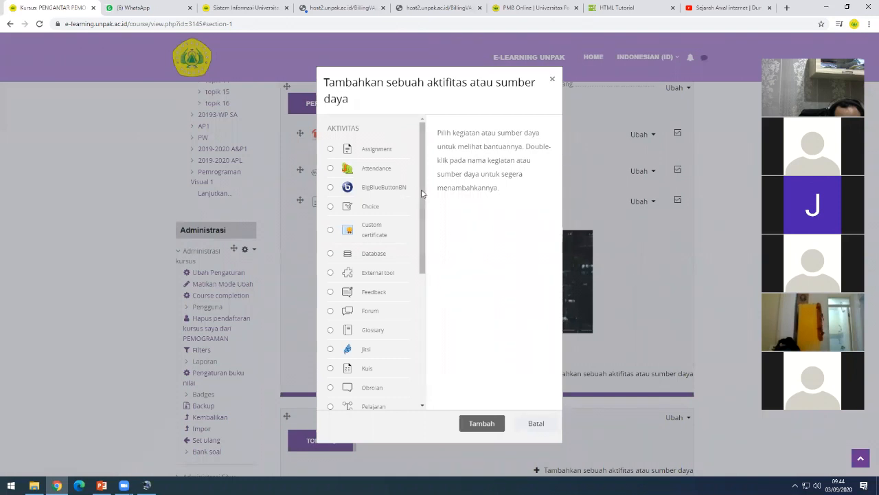
{"action": "scroll", "coordinate": [374, 235], "scroll_direction": "down", "scroll_amount": 1}
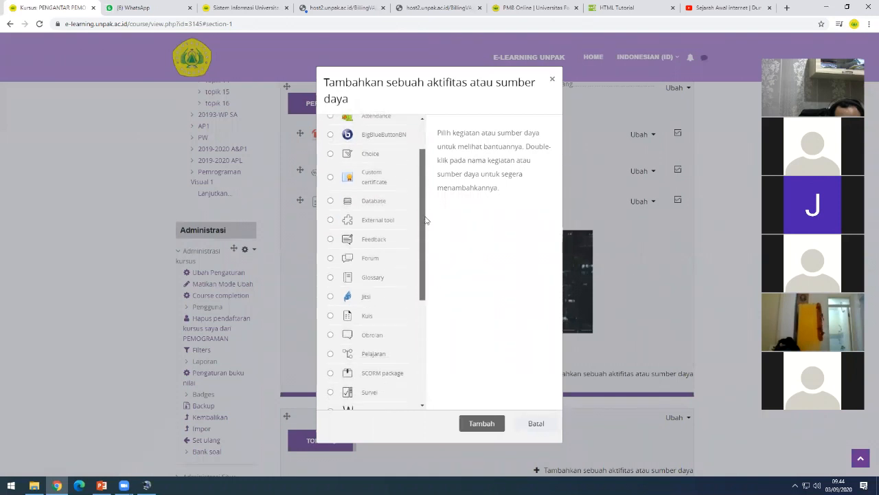
{"action": "left_click", "coordinate": [366, 261]}
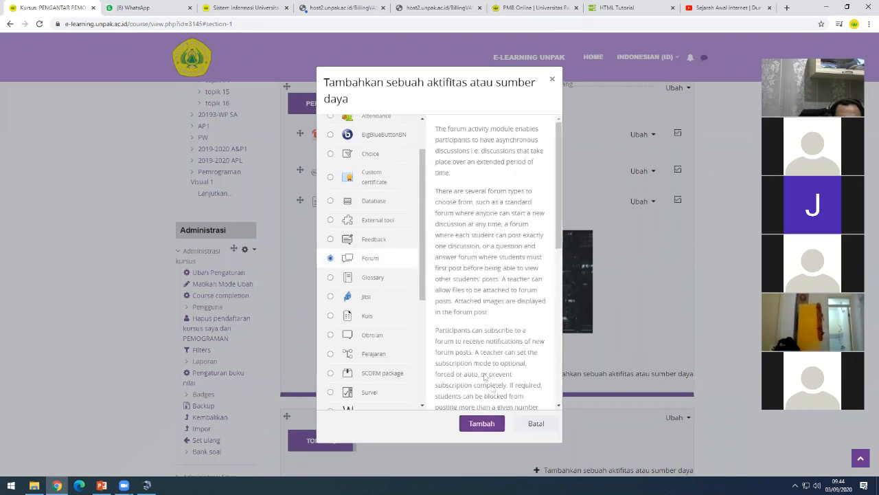
{"action": "left_click", "coordinate": [492, 425]}
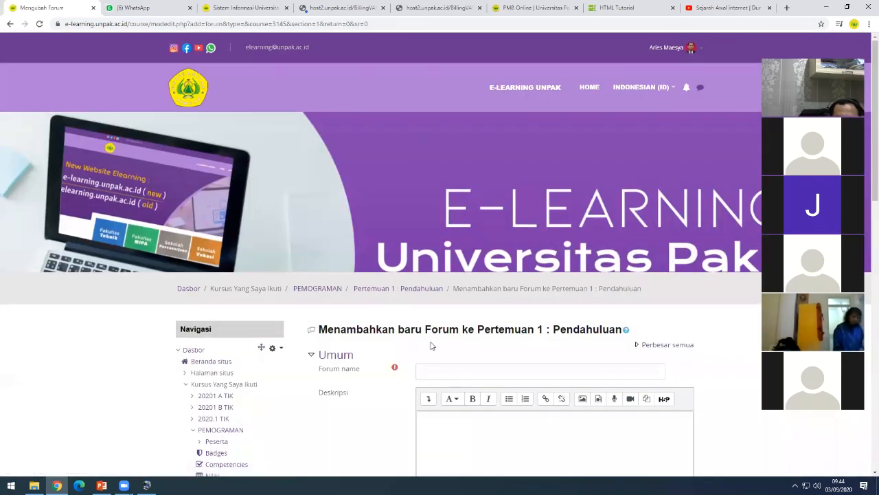
{"action": "scroll", "coordinate": [442, 357], "scroll_direction": "down", "scroll_amount": 1}
{"action": "scroll", "coordinate": [442, 357], "scroll_direction": "down", "scroll_amount": 1}
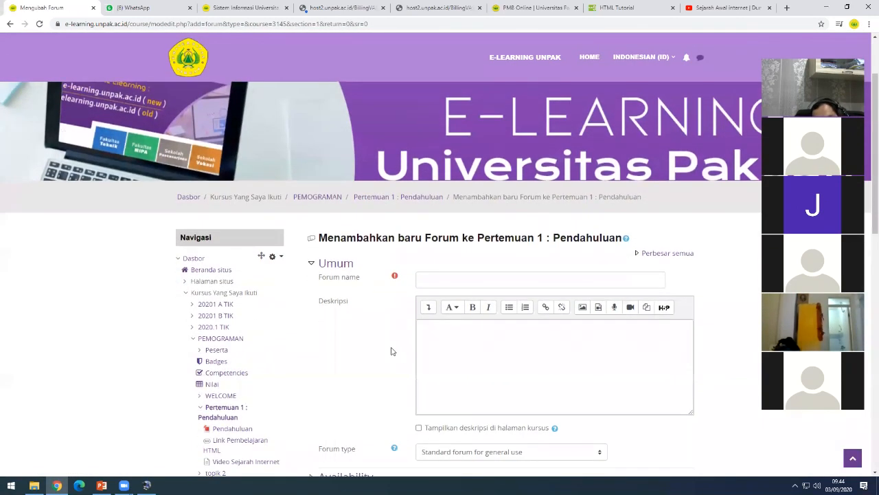
{"action": "scroll", "coordinate": [423, 258], "scroll_direction": "down", "scroll_amount": 2}
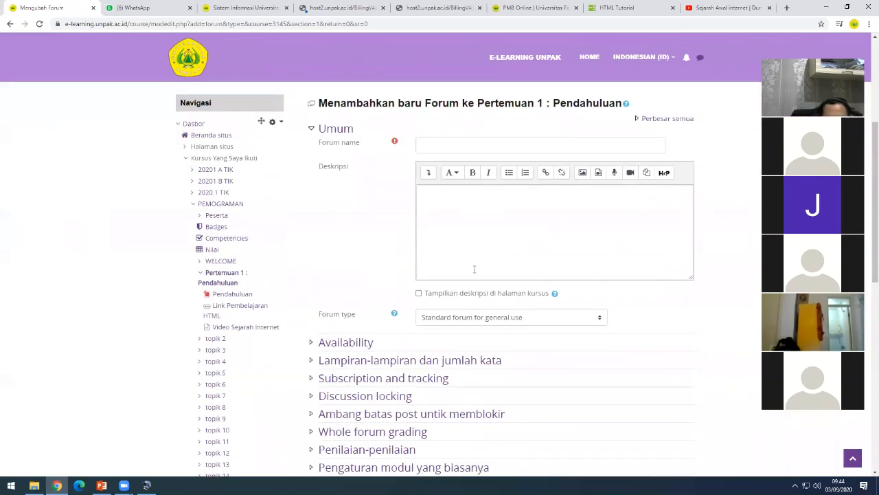
{"action": "scroll", "coordinate": [365, 255], "scroll_direction": "up", "scroll_amount": 1}
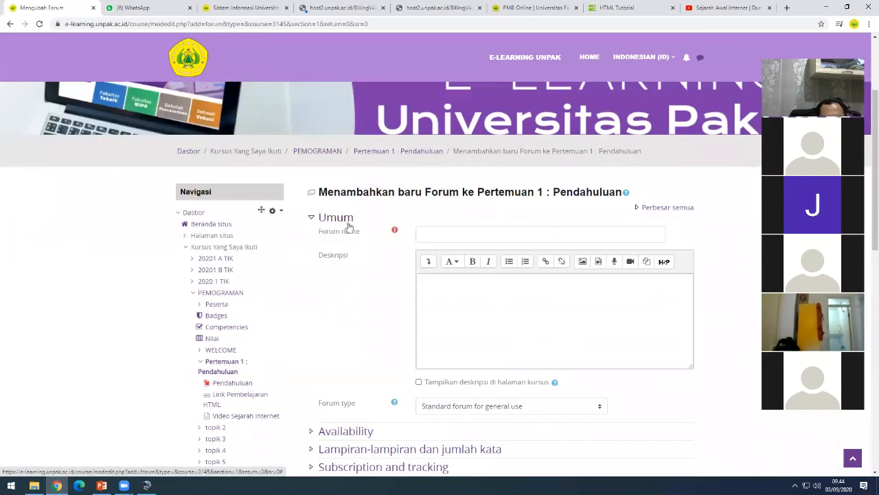
- Name the forum 'Forum Diskusi Pertemuan 1', describe it 'Ayoo join di forum diskusi ini...', and show it on the course
{"action": "left_click", "coordinate": [437, 232]}
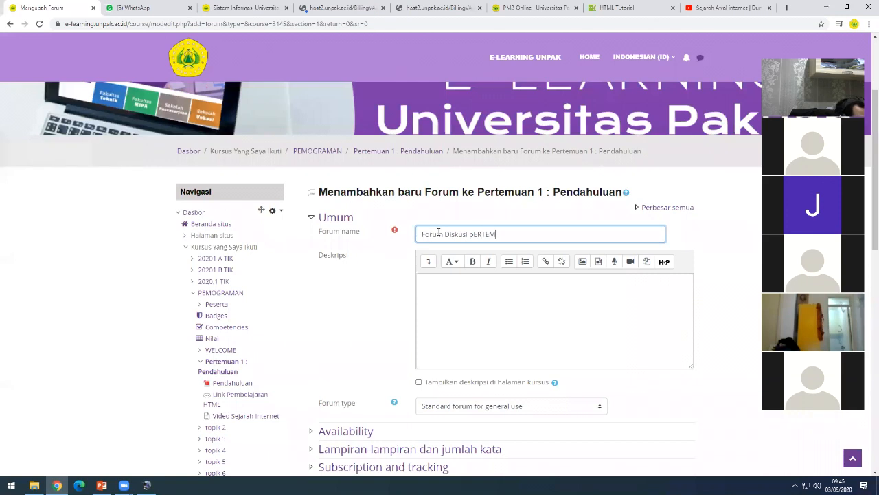
{"action": "type", "text": "1"}
{"action": "key", "text": "BackSpace"}
{"action": "key", "text": "BackSpace"}
{"action": "key", "text": "BackSpace"}
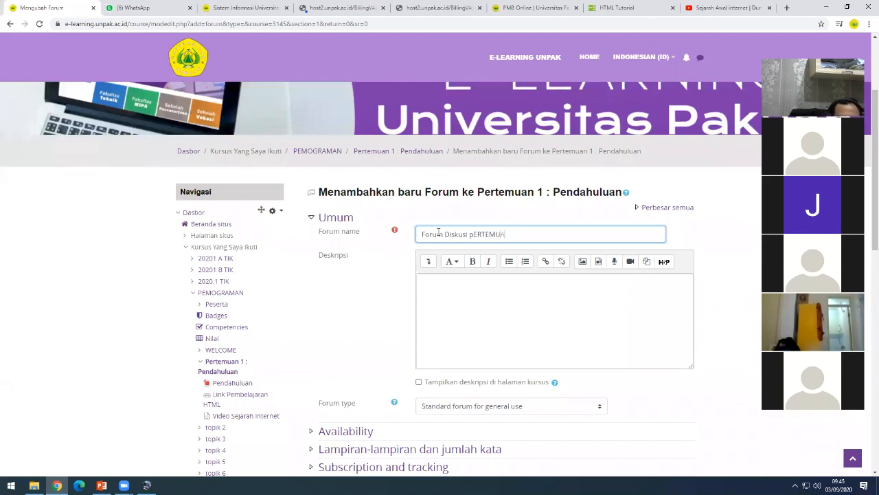
{"action": "type", "text": "Pertemuan 1"}
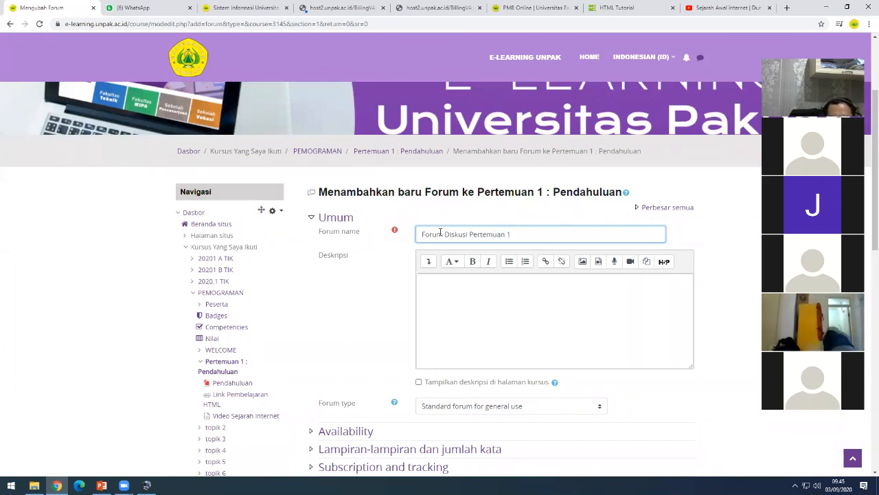
{"action": "left_click", "coordinate": [470, 296]}
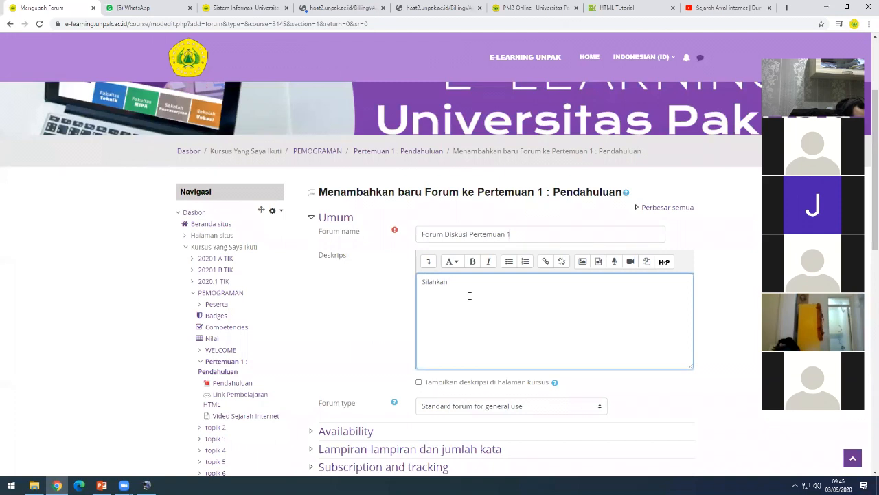
{"action": "type", "text": "Silahk"}
{"action": "key", "text": "BackSpace"}
{"action": "key", "text": "BackSpace"}
{"action": "key", "text": "BackSpace"}
{"action": "key", "text": "BackSpace"}
{"action": "key", "text": "BackSpace"}
{"action": "key", "text": "BackSpace"}
{"action": "type", "text": "A"}
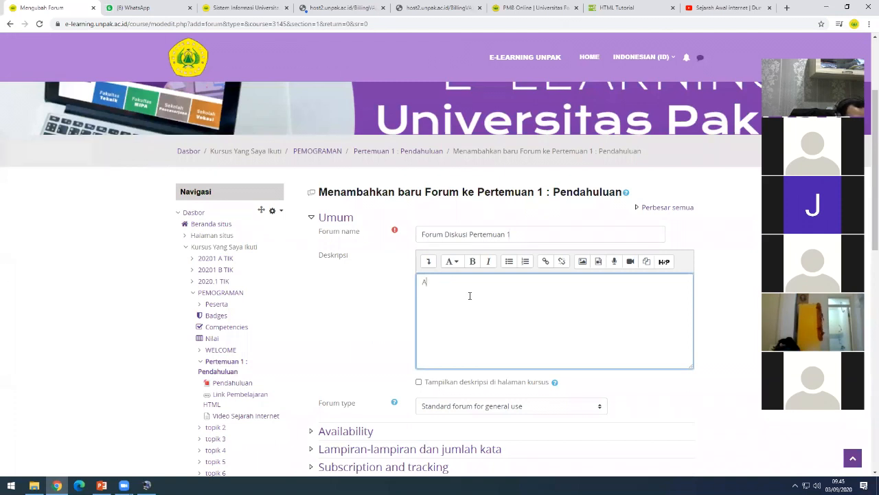
{"action": "type", "text": "yoo jo"}
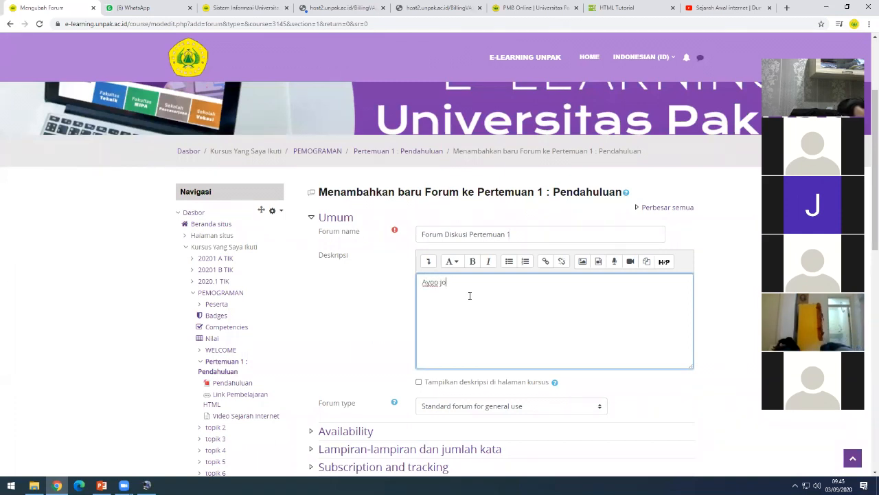
{"action": "type", "text": "in di forum diskusi ini"}
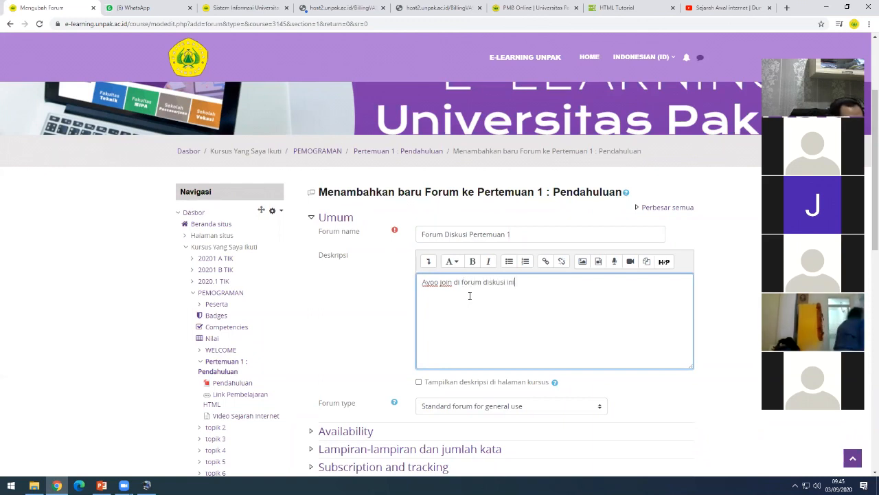
{"action": "type", "text": "..."}
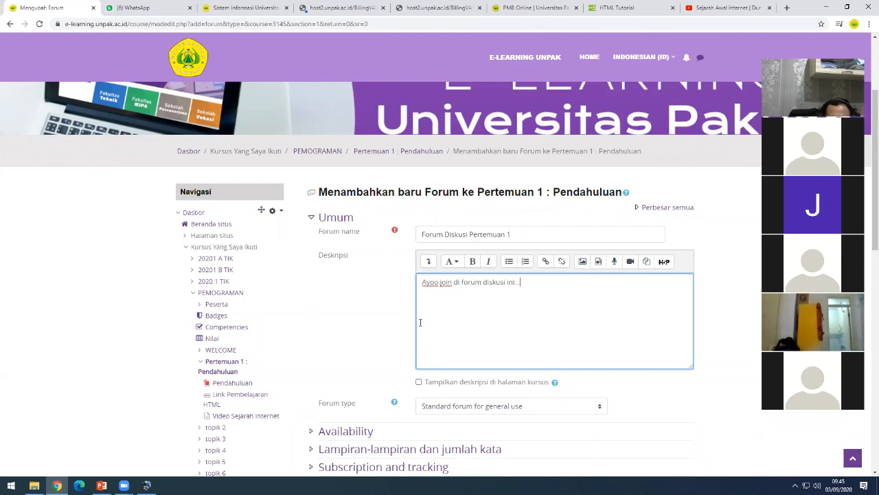
{"action": "left_click", "coordinate": [419, 382]}
{"action": "scroll", "coordinate": [399, 364], "scroll_direction": "down", "scroll_amount": 2}
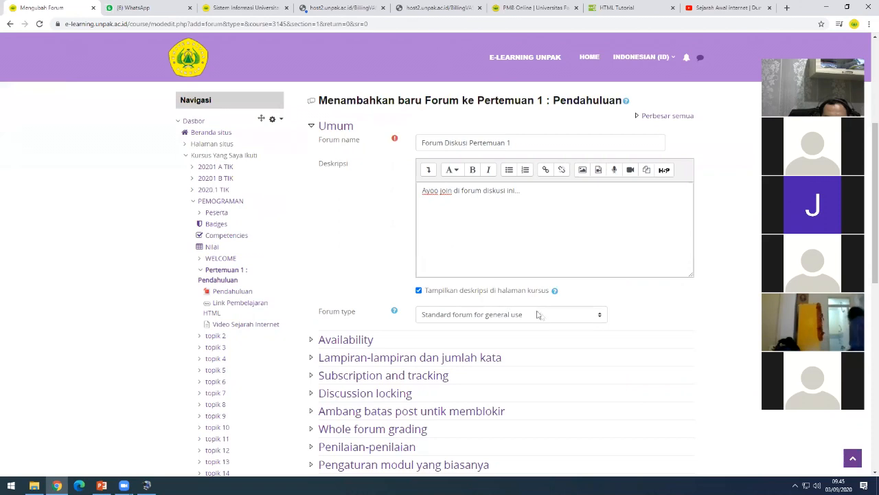
{"action": "scroll", "coordinate": [565, 332], "scroll_direction": "down", "scroll_amount": 1}
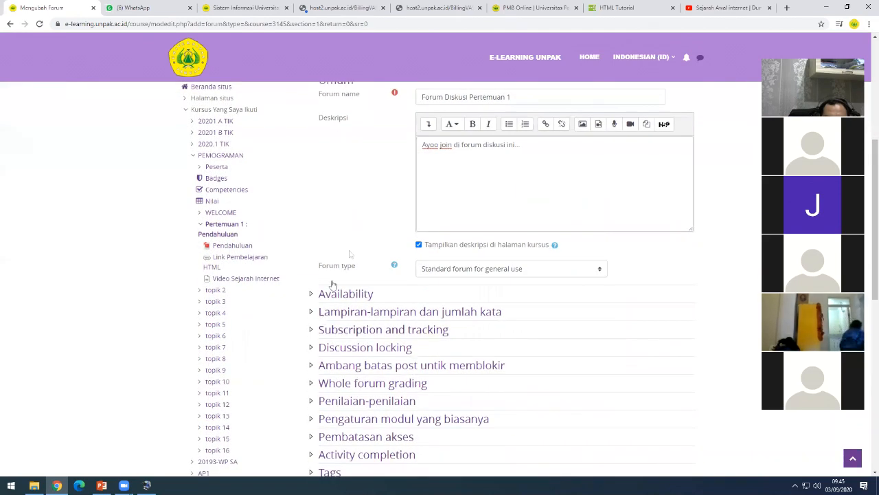
{"action": "scroll", "coordinate": [374, 254], "scroll_direction": "up", "scroll_amount": 1}
{"action": "scroll", "coordinate": [374, 254], "scroll_direction": "up", "scroll_amount": 1}
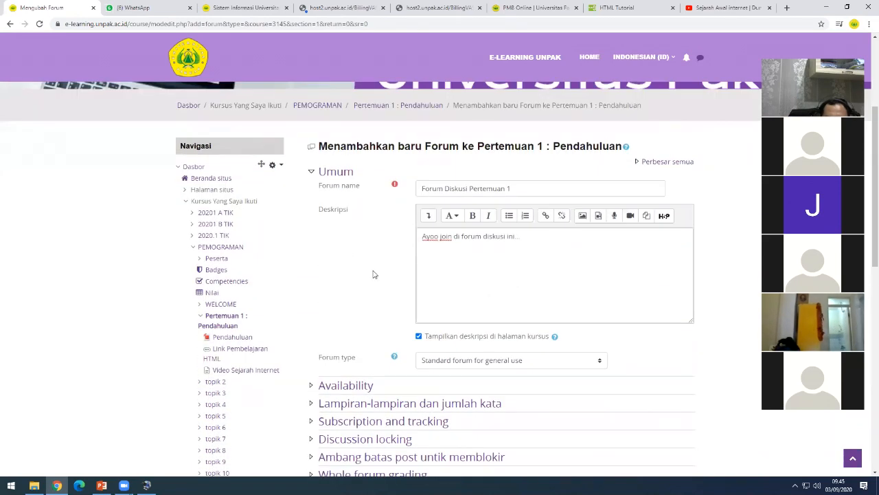
{"action": "scroll", "coordinate": [374, 275], "scroll_direction": "down", "scroll_amount": 1}
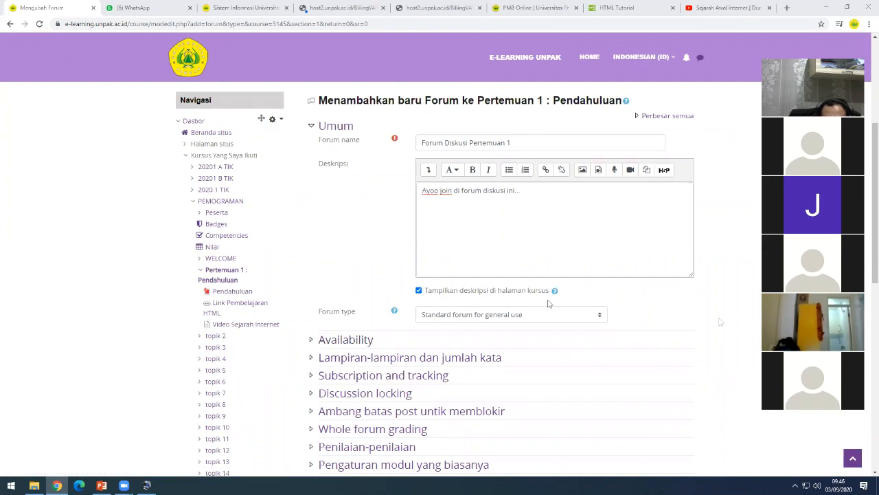
- Expand the forum's Availability settings and enable a due date
{"action": "left_click", "coordinate": [311, 341]}
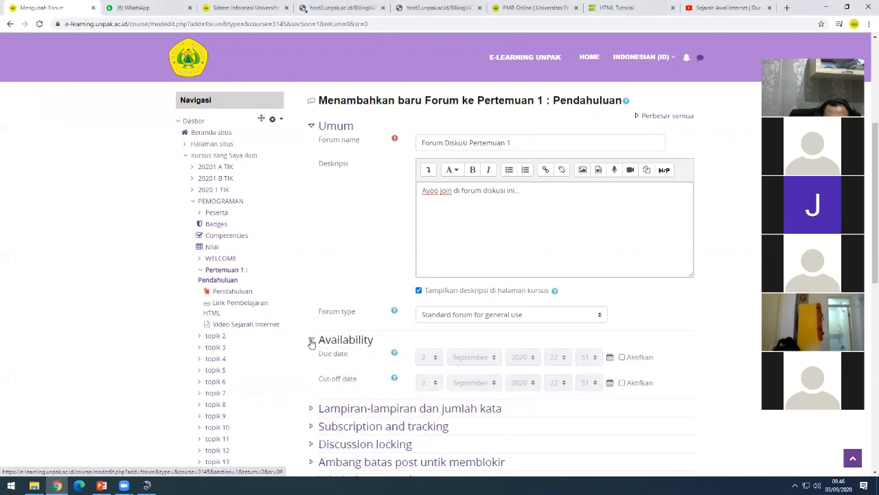
{"action": "scroll", "coordinate": [367, 260], "scroll_direction": "down", "scroll_amount": 2}
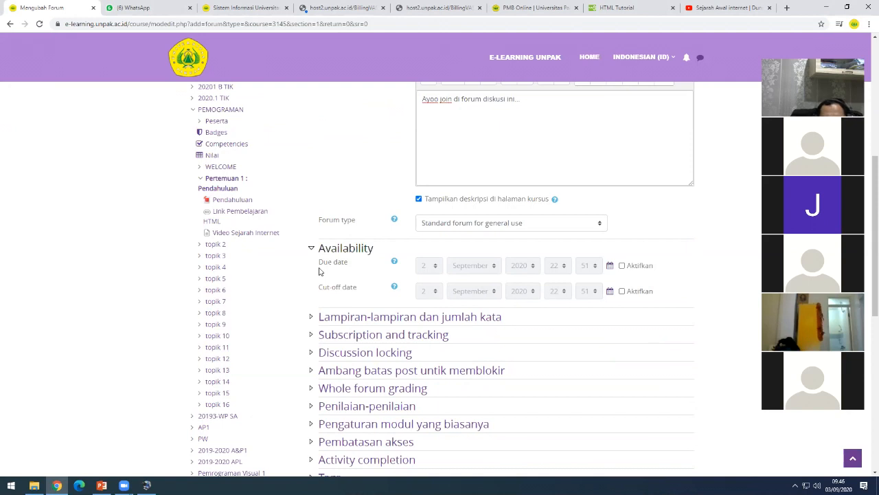
{"action": "left_click_drag", "start_coordinate": [320, 266], "coordinate": [350, 266]}
{"action": "left_click", "coordinate": [353, 274]}
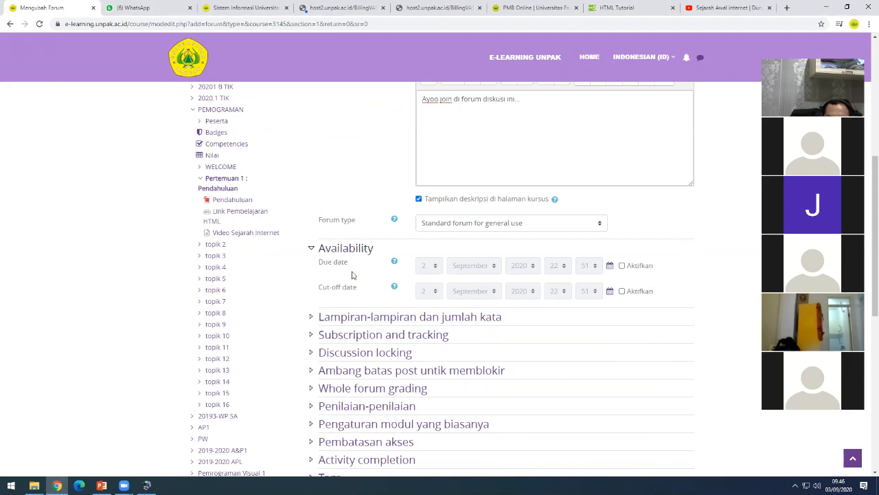
{"action": "left_click", "coordinate": [622, 267]}
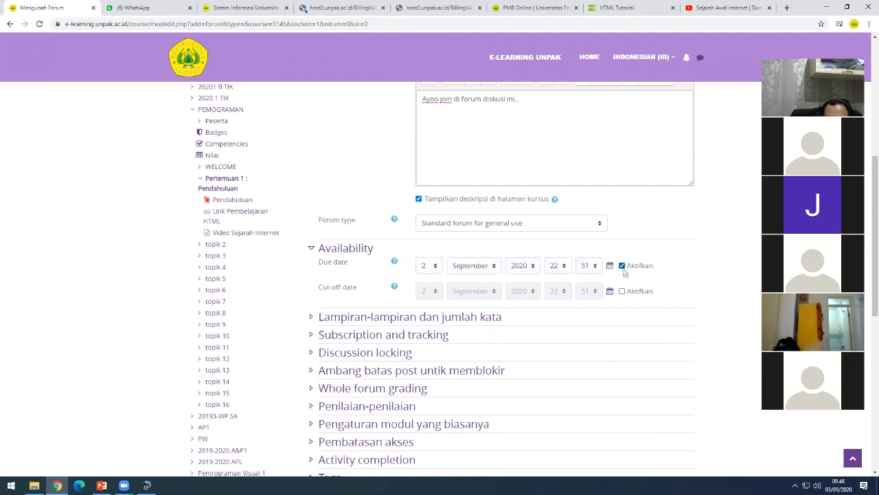
{"action": "scroll", "coordinate": [625, 274], "scroll_direction": "up", "scroll_amount": 3}
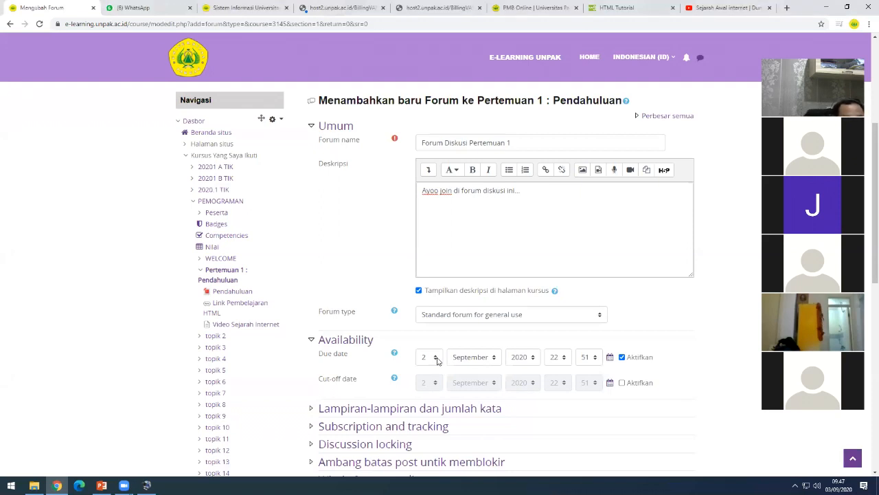
- Set the due date to 25 September 2020 at 20:00
{"action": "left_click", "coordinate": [437, 360]}
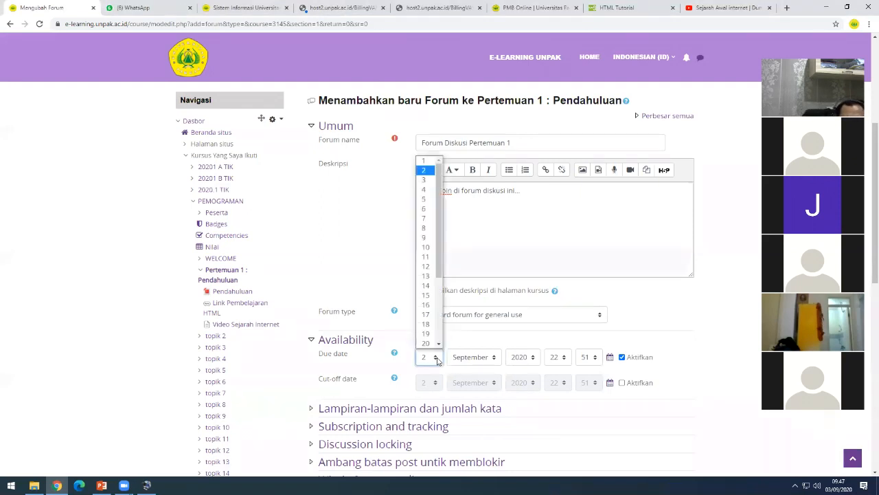
{"action": "scroll", "coordinate": [429, 275], "scroll_direction": "down", "scroll_amount": 2}
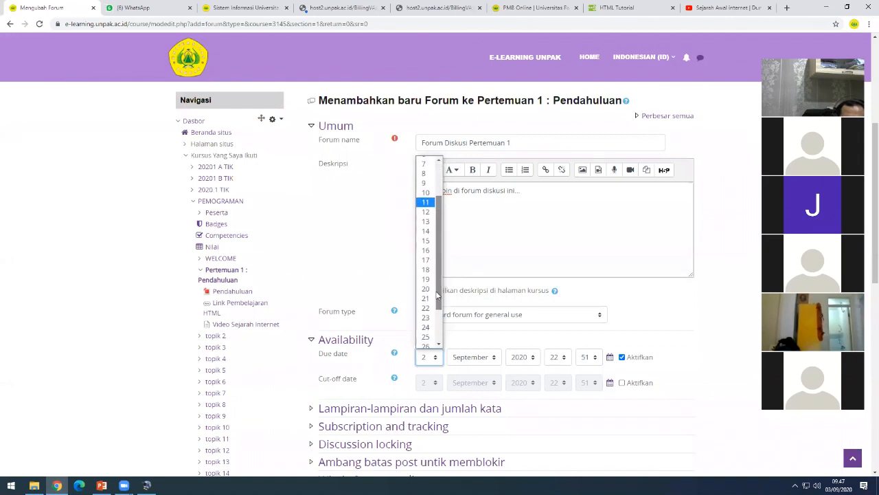
{"action": "left_click", "coordinate": [427, 338]}
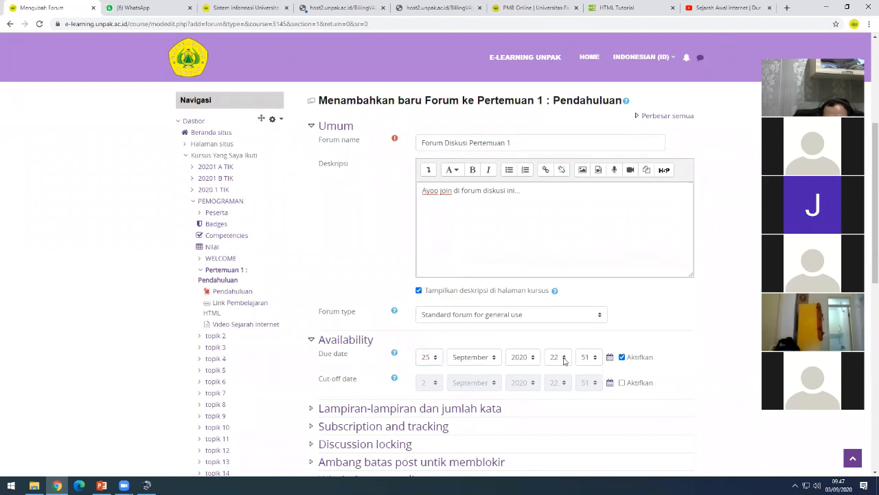
{"action": "left_click", "coordinate": [564, 358]}
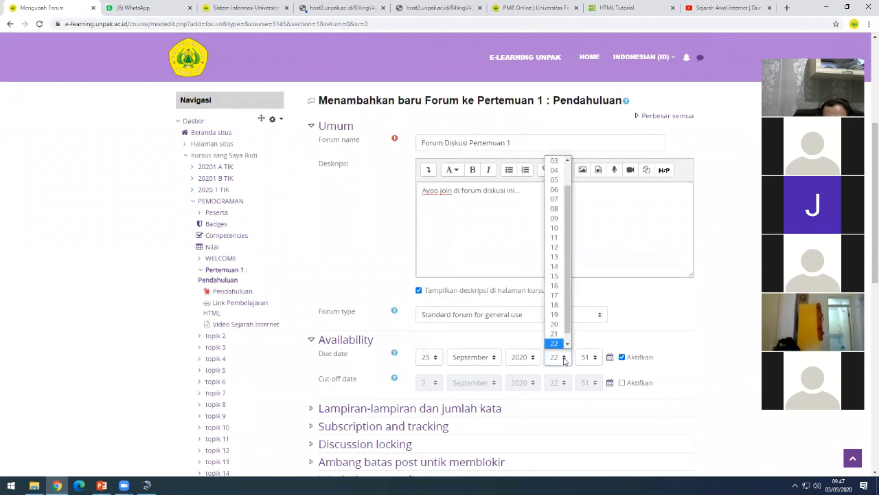
{"action": "left_click", "coordinate": [555, 324]}
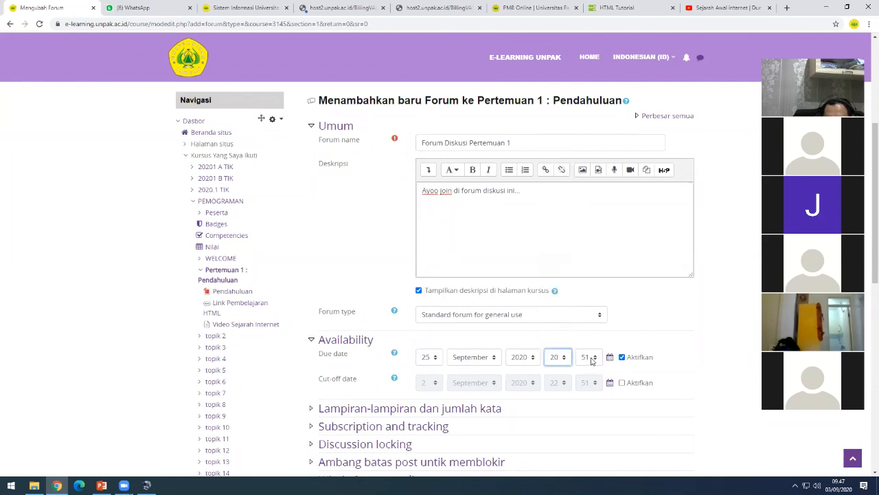
{"action": "left_click", "coordinate": [593, 359]}
{"action": "left_click_drag", "start_coordinate": [600, 303], "coordinate": [599, 165]}
{"action": "left_click", "coordinate": [585, 162]}
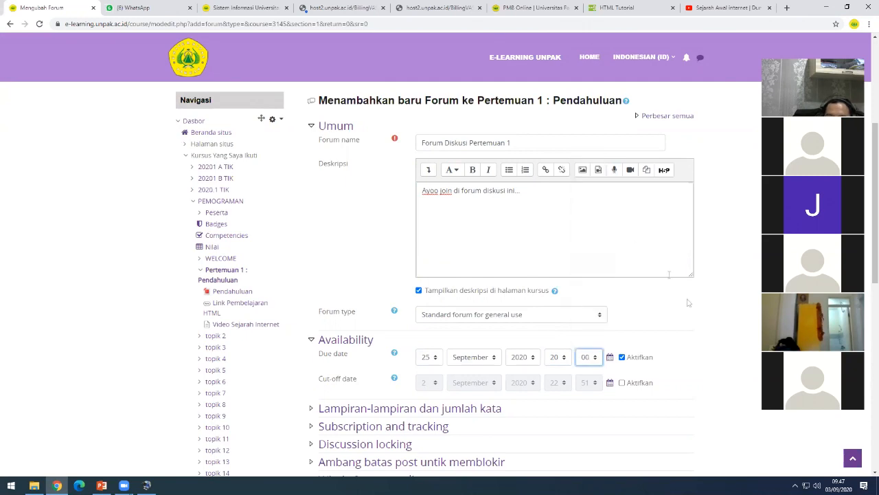
{"action": "left_click", "coordinate": [707, 330]}
{"action": "scroll", "coordinate": [680, 364], "scroll_direction": "down", "scroll_amount": 3}
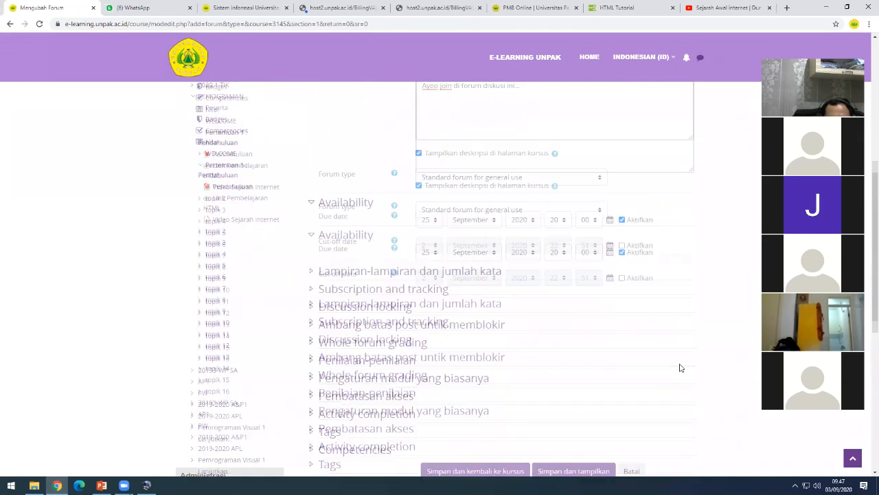
- Save the Forum Diskusi Pertemuan 1 settings and return to the course page
{"action": "scroll", "coordinate": [680, 368], "scroll_direction": "down", "scroll_amount": 1}
{"action": "scroll", "coordinate": [680, 368], "scroll_direction": "up", "scroll_amount": 2}
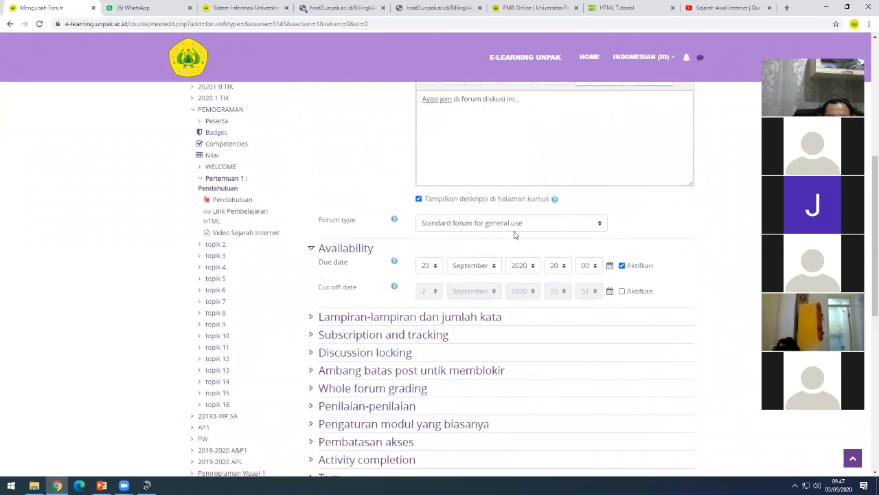
{"action": "scroll", "coordinate": [712, 302], "scroll_direction": "down", "scroll_amount": 2}
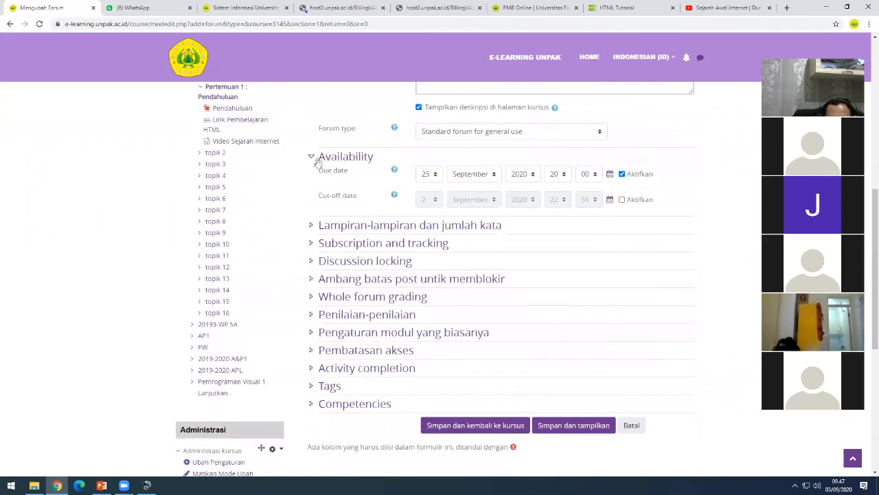
{"action": "left_click", "coordinate": [468, 429]}
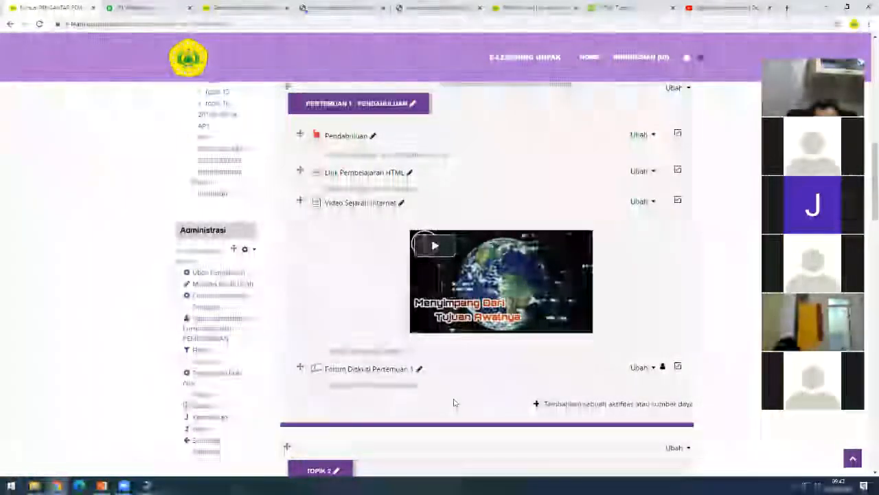
- Open Forum Diskusi Pertemuan 1 and begin a new discussion topic
{"action": "left_click", "coordinate": [352, 375]}
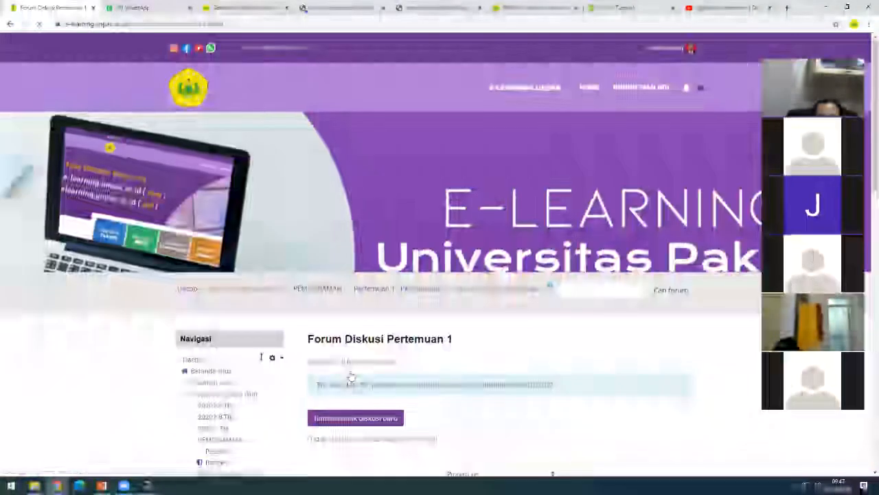
{"action": "scroll", "coordinate": [350, 377], "scroll_direction": "down", "scroll_amount": 2}
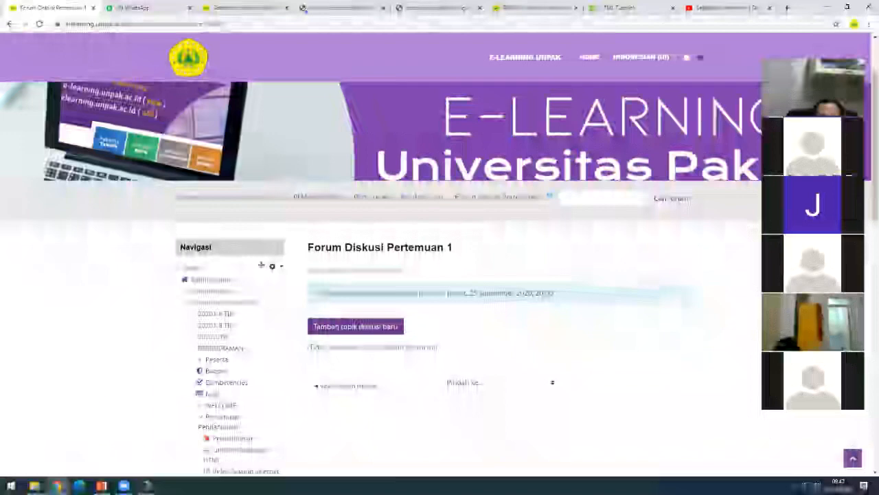
{"action": "triple_click", "coordinate": [351, 270]}
{"action": "left_click", "coordinate": [368, 291]}
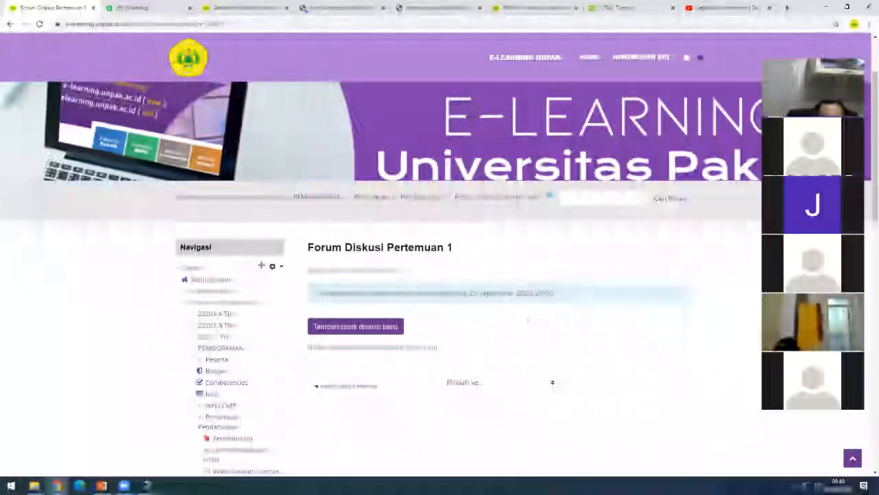
{"action": "left_click", "coordinate": [377, 334]}
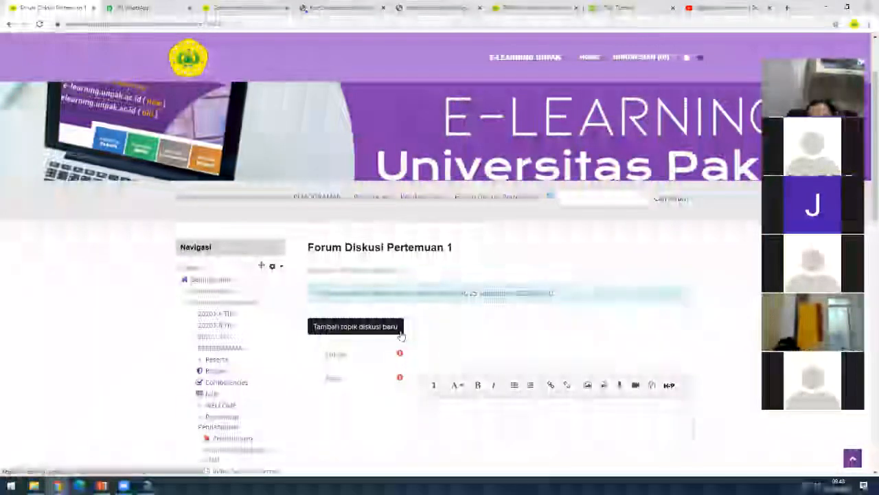
- Enter 'Forum Diskusi 1' as the discussion subject
{"action": "left_click", "coordinate": [451, 352]}
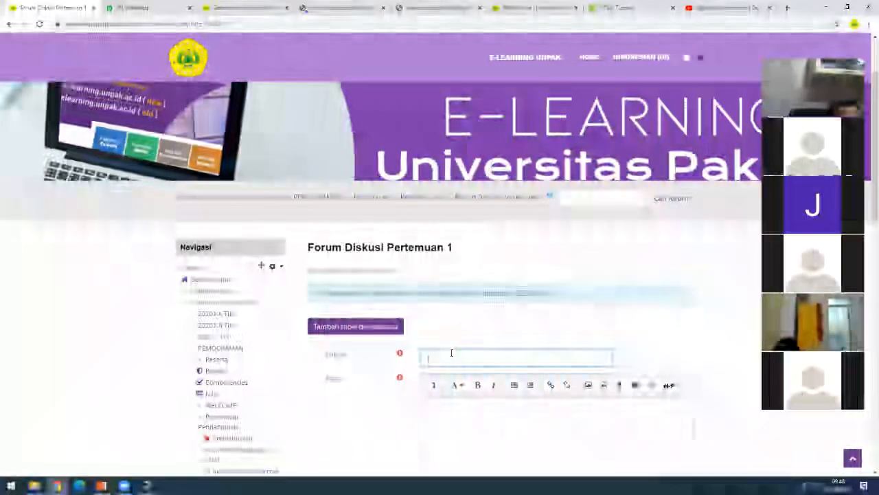
{"action": "type", "text": "Diskusi"}
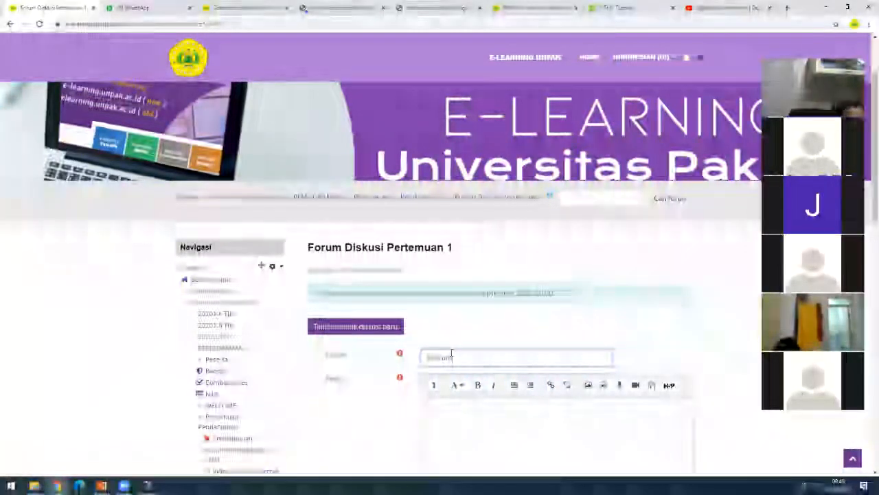
{"action": "key", "text": "BackSpace"}
{"action": "key", "text": "BackSpace"}
{"action": "key", "text": "BackSpace"}
{"action": "key", "text": "BackSpace"}
{"action": "key", "text": "BackSpace"}
{"action": "key", "text": "BackSpace"}
{"action": "key", "text": "BackSpace"}
{"action": "type", "text": "FORUM D"}
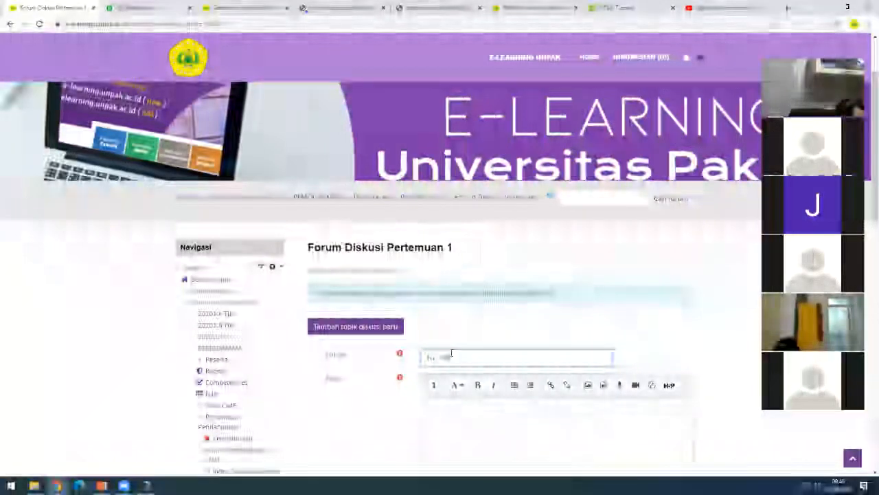
{"action": "type", "text": "ISKUSI"}
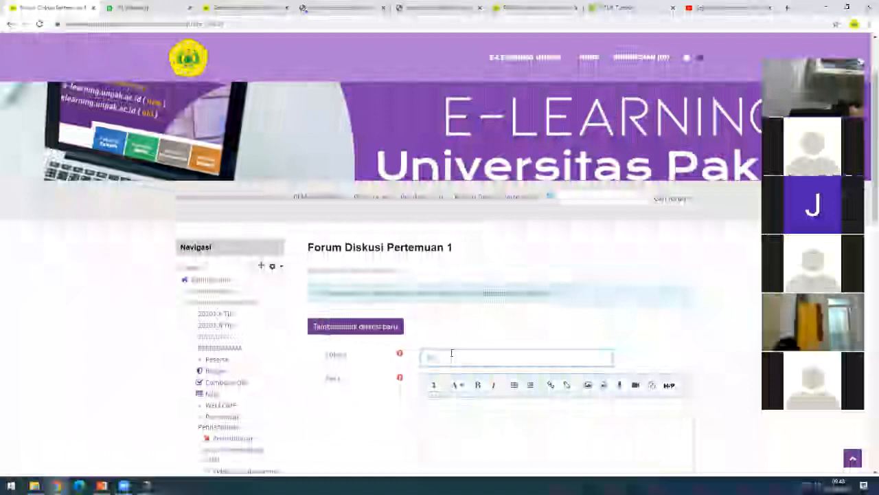
{"action": "type", "text": "rum diskusi 1"}
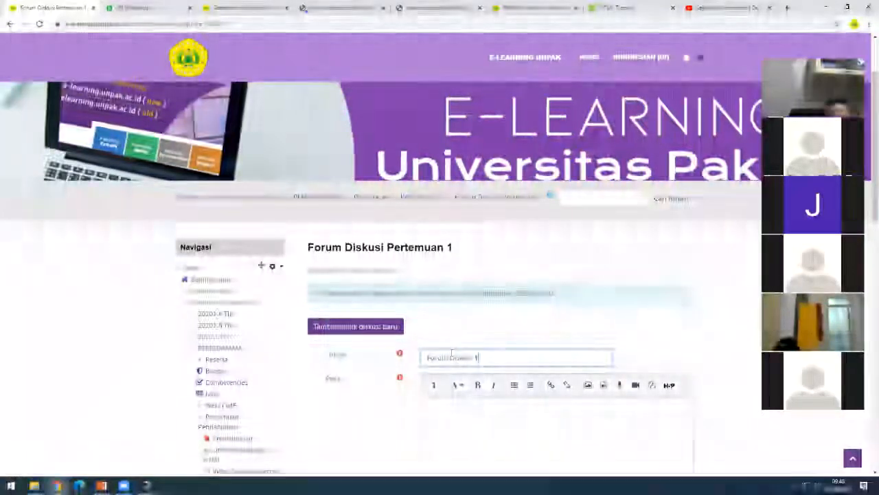
- Write the message asking how using e-learning at UNPAK is going, then post it to the forum
{"action": "left_click", "coordinate": [462, 427]}
{"action": "left_click", "coordinate": [447, 416]}
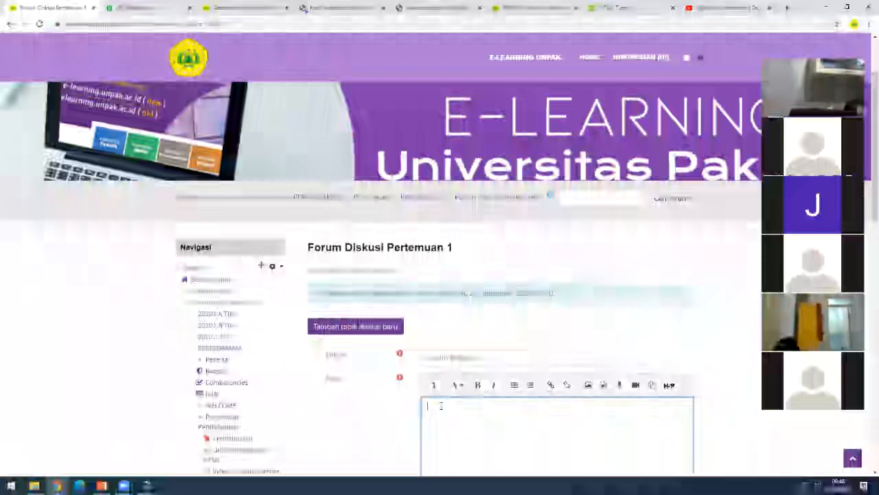
{"action": "type", "text": "Bag"}
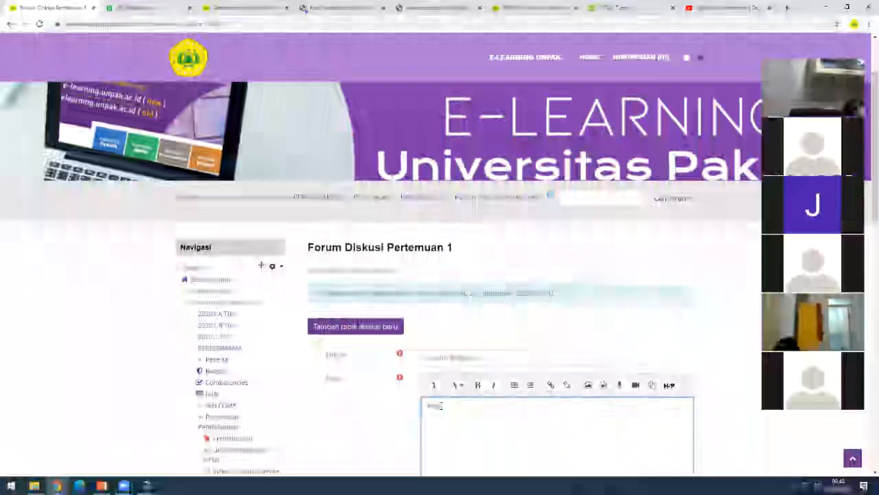
{"action": "type", "text": "aimana kabar anda"}
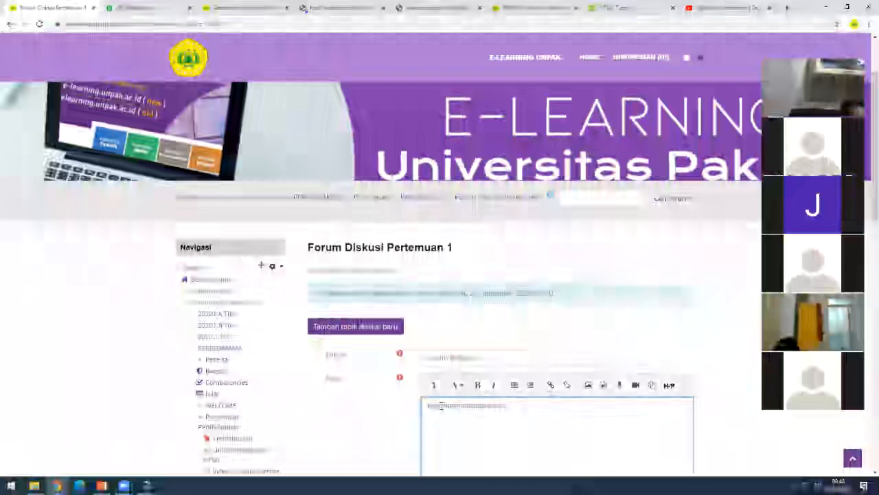
{"action": "type", "text": "? dalam menggunakan e-learning di unpak"}
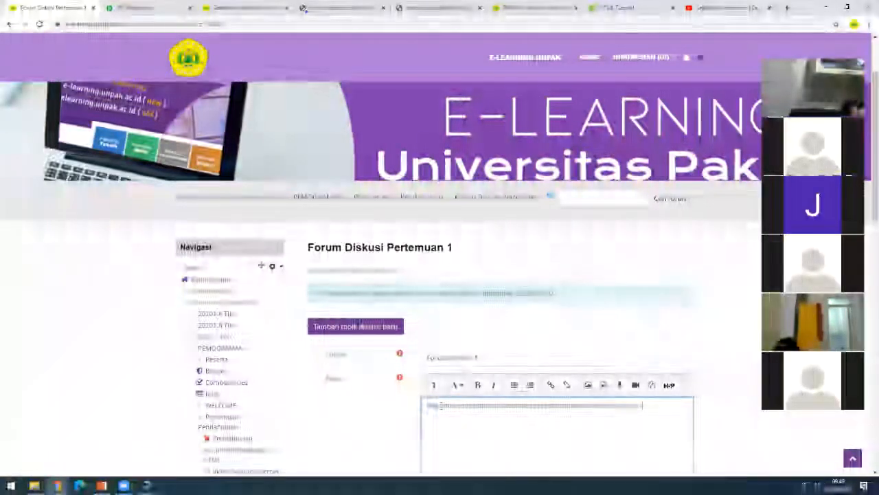
{"action": "type", "text": " ?"}
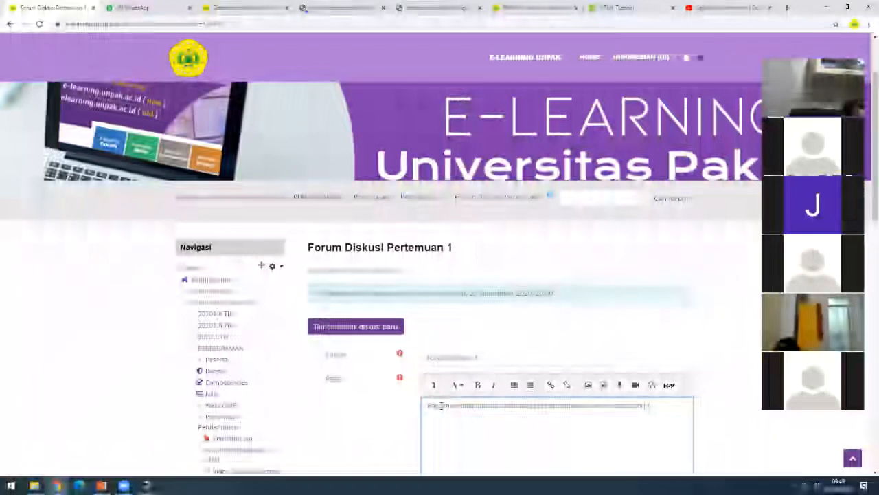
{"action": "key", "text": "BackSpace"}
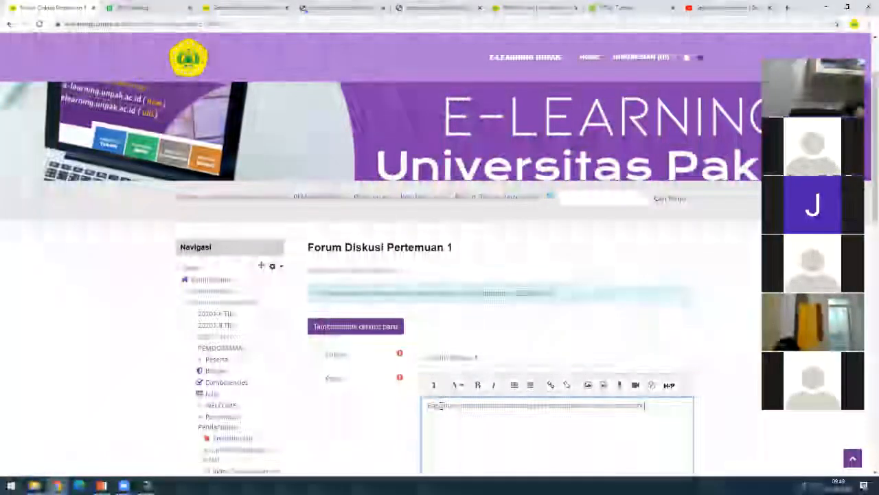
{"action": "type", "text": "ini yang"}
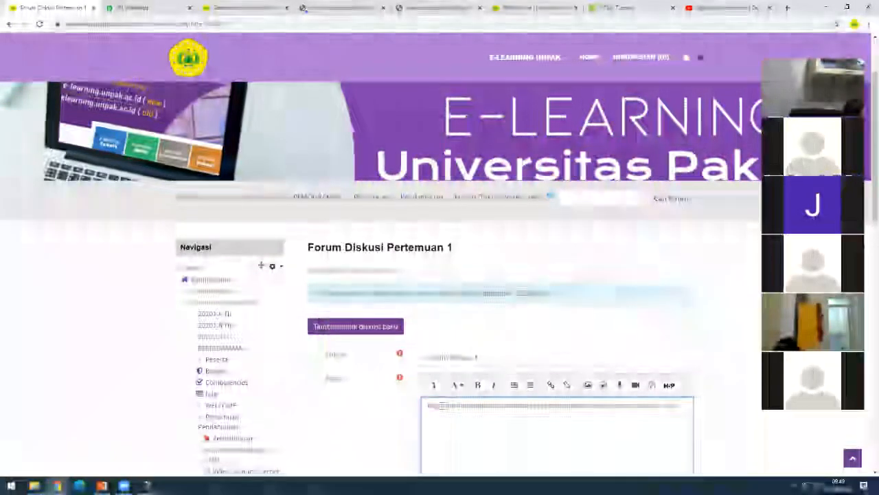
{"action": "type", "text": " m"}
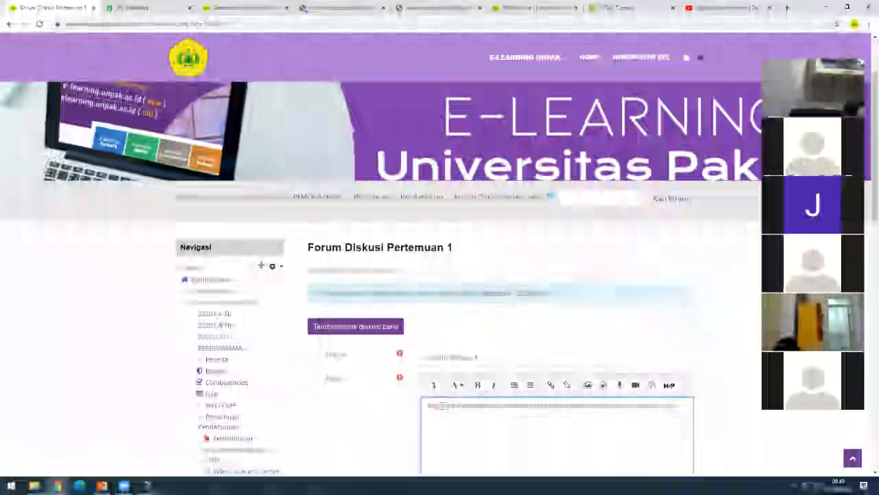
{"action": "type", "text": "enjadi"}
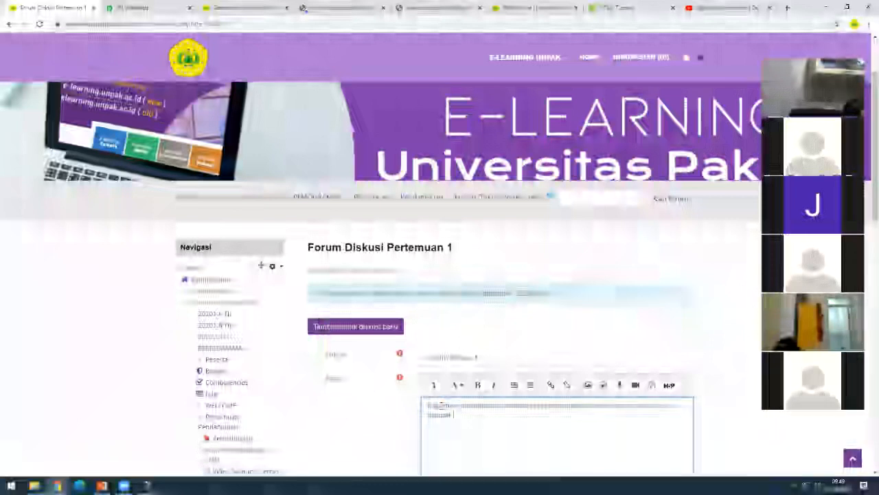
{"action": "type", "text": " sebuah"}
{"action": "key", "text": "BackSpace"}
{"action": "key", "text": "BackSpace"}
{"action": "key", "text": "BackSpace"}
{"action": "key", "text": "BackSpace"}
{"action": "key", "text": "BackSpace"}
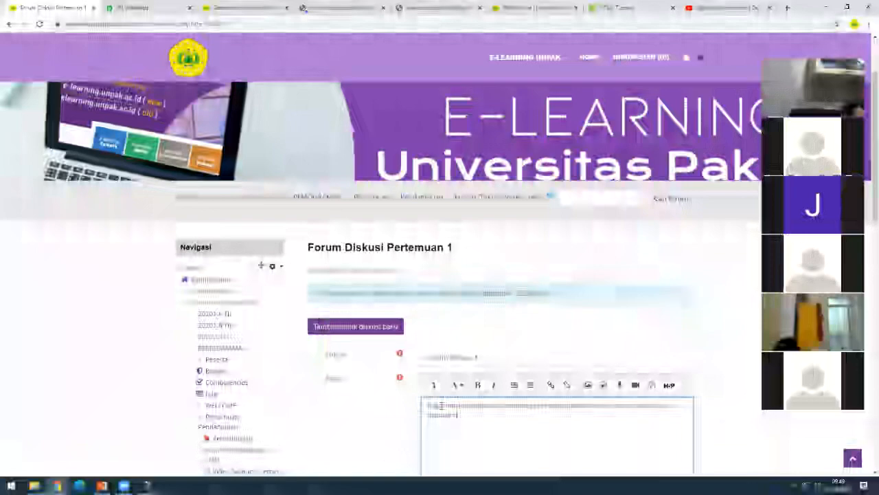
{"action": "type", "text": "eus"}
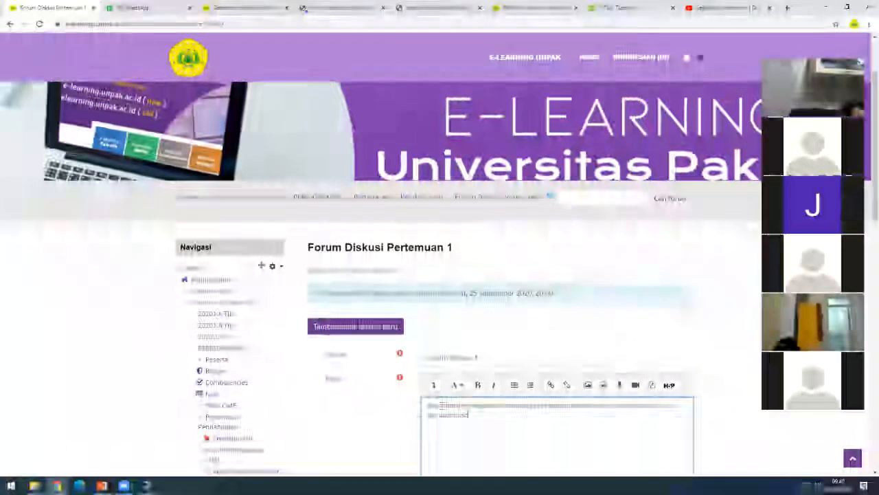
{"action": "type", "text": "i"}
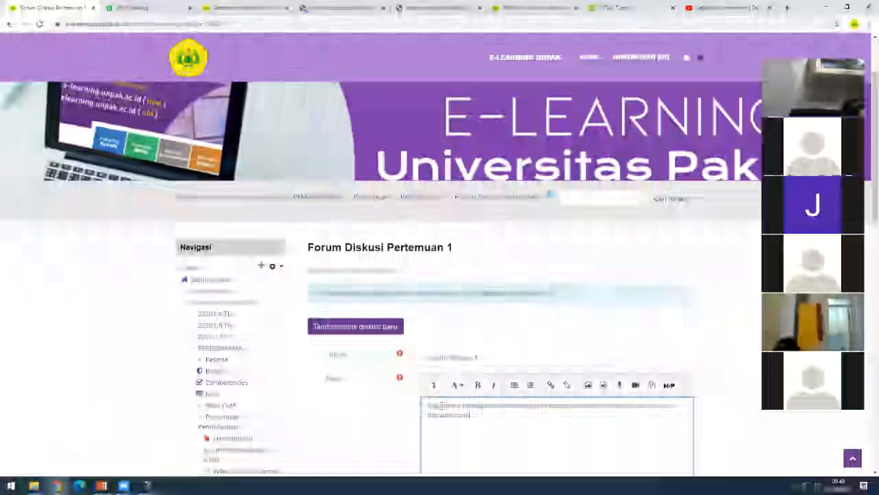
{"action": "type", "text": "kan materi"}
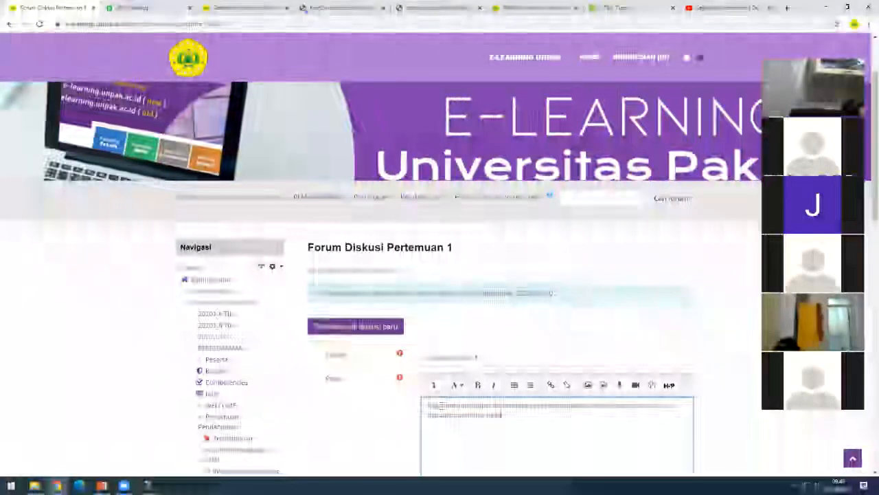
{"action": "type", "text": " ini kare"}
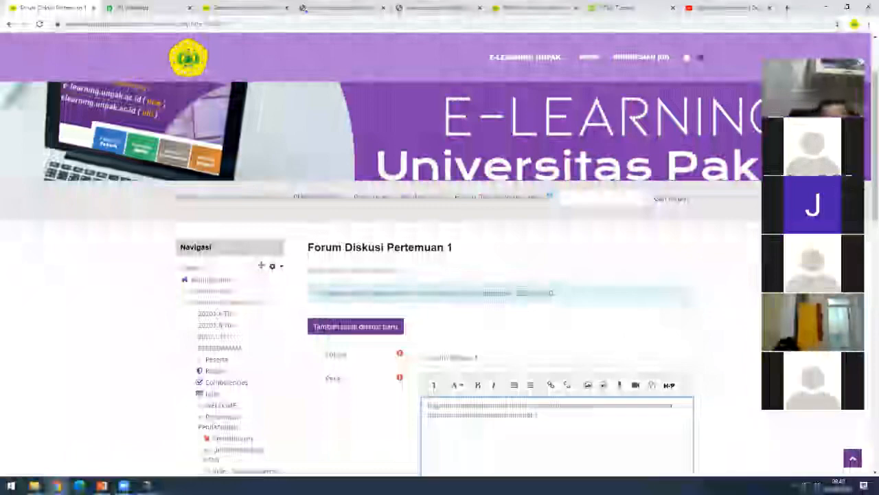
{"action": "scroll", "coordinate": [497, 416], "scroll_direction": "down", "scroll_amount": 2}
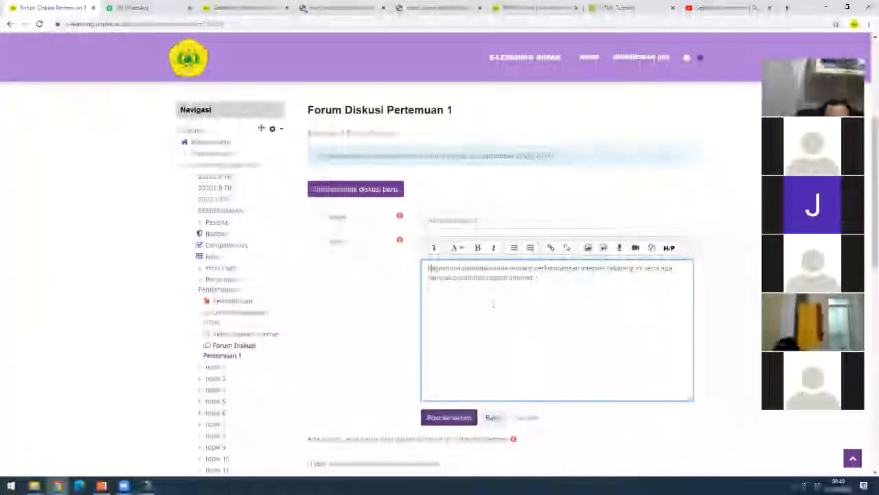
{"action": "left_click", "coordinate": [447, 420]}
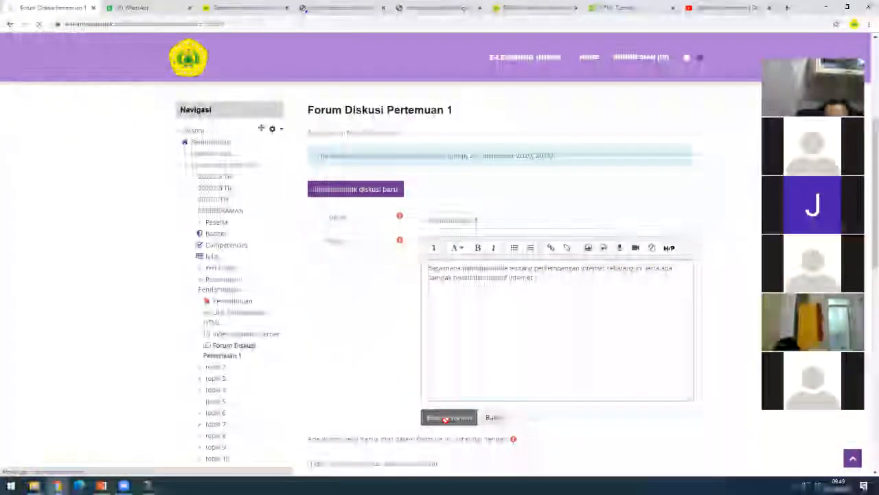
{"action": "scroll", "coordinate": [485, 414], "scroll_direction": "down", "scroll_amount": 4}
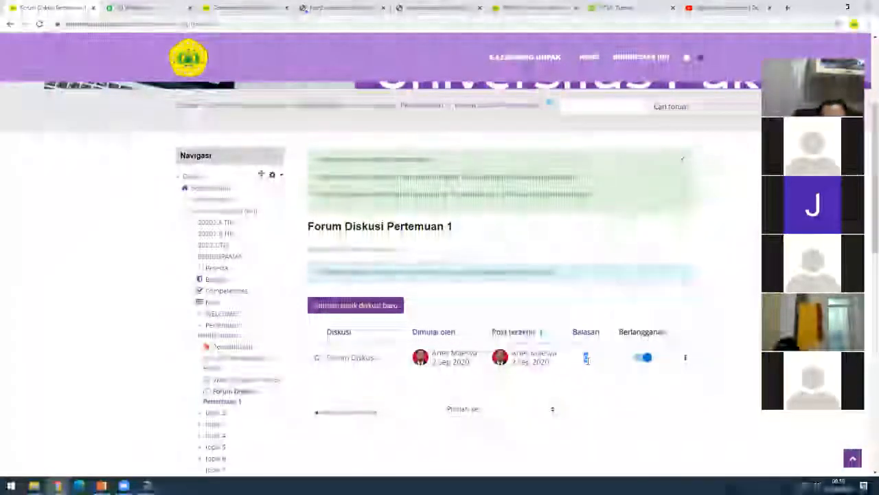
- Open Forum Diskusi 1 and post a reply beginning 'Menurut saya internet'
{"action": "left_click", "coordinate": [348, 358]}
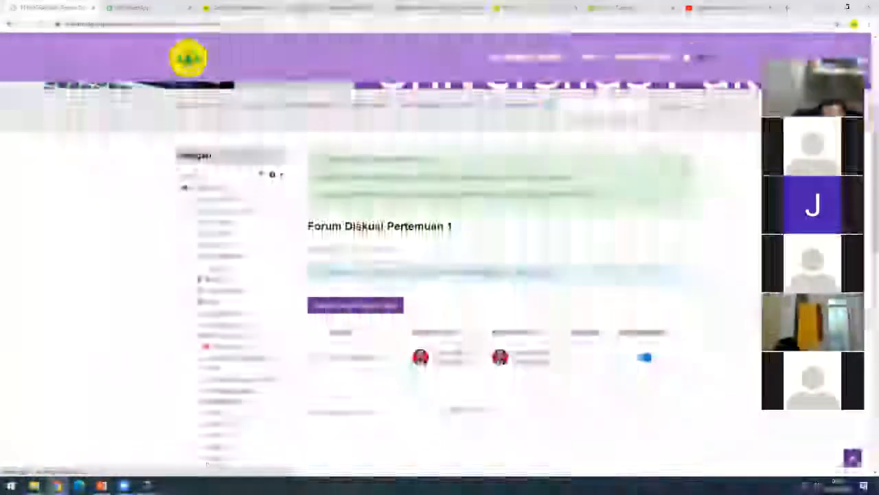
{"action": "scroll", "coordinate": [595, 391], "scroll_direction": "down", "scroll_amount": 3}
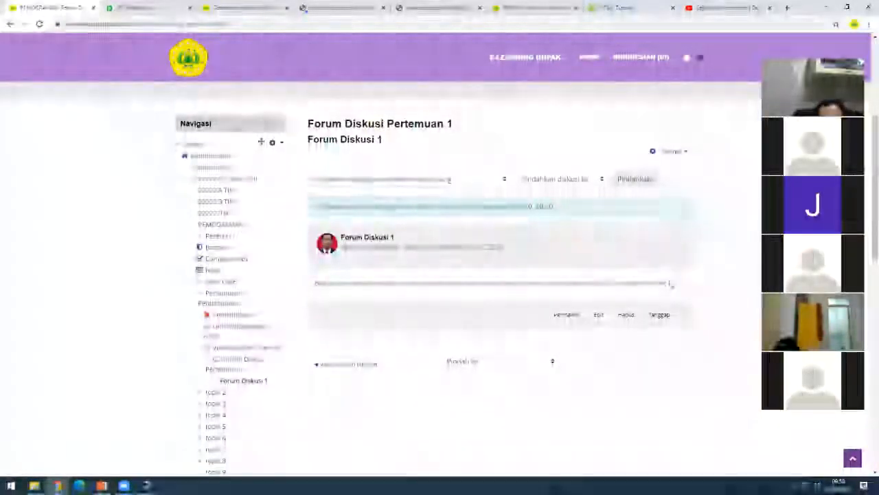
{"action": "left_click", "coordinate": [659, 316]}
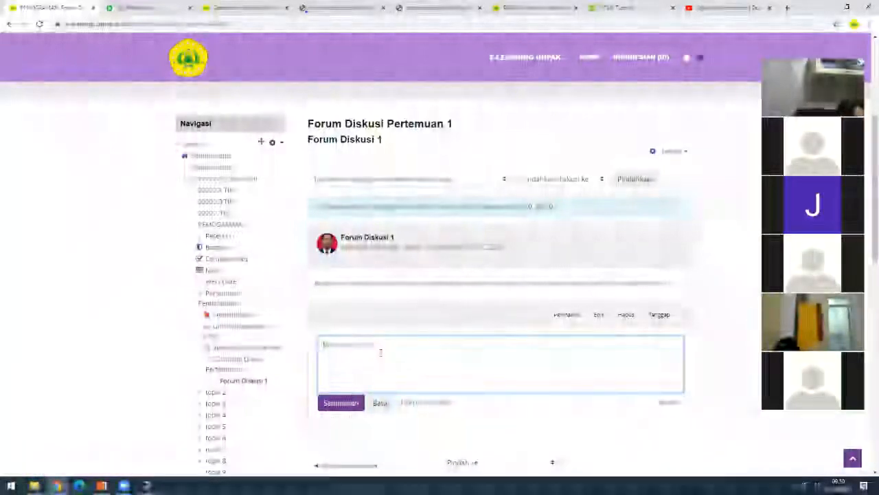
{"action": "type", "text": "Menurut"}
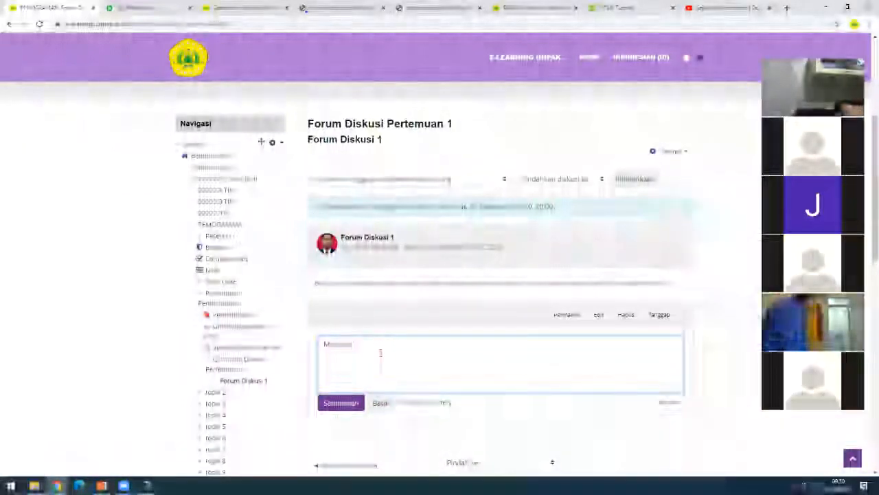
{"action": "type", "text": " saya temarnet"}
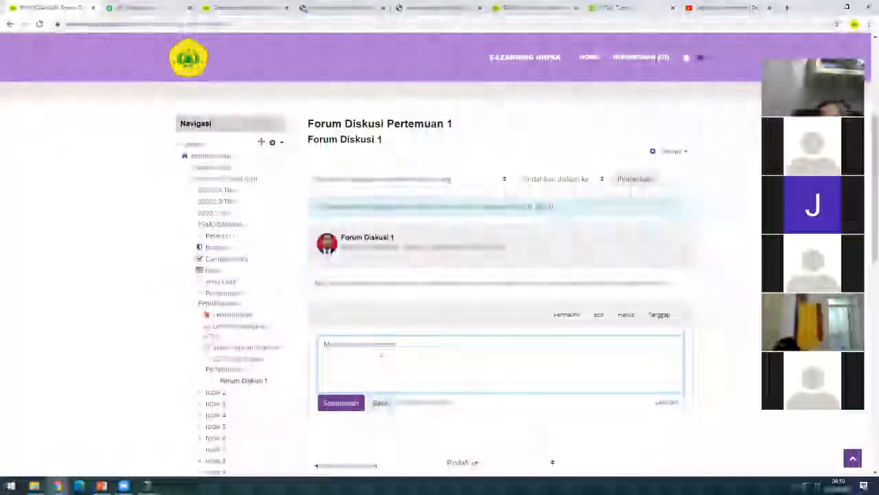
{"action": "left_click", "coordinate": [343, 405]}
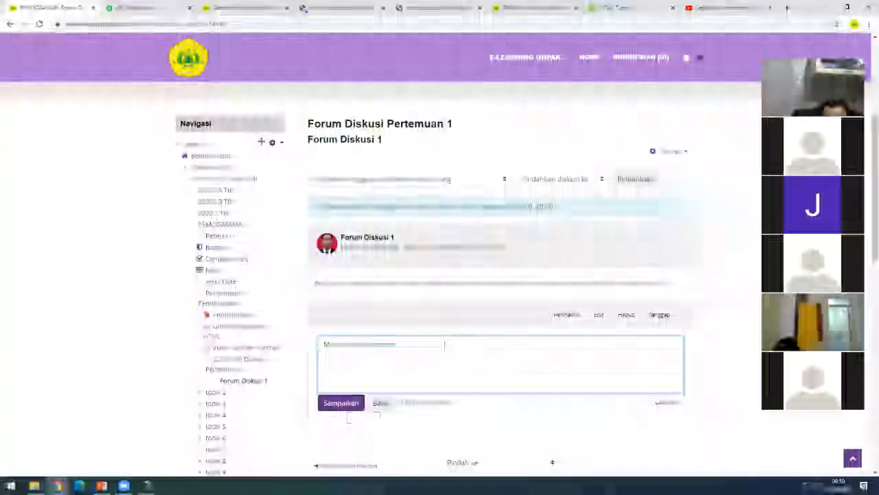
{"action": "left_click_drag", "start_coordinate": [323, 344], "coordinate": [467, 349]}
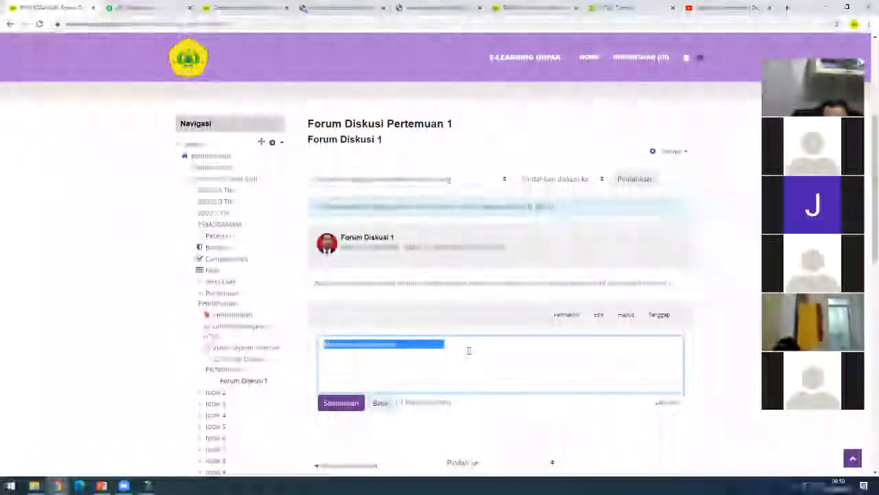
{"action": "left_click", "coordinate": [469, 350]}
{"action": "left_click", "coordinate": [342, 404]}
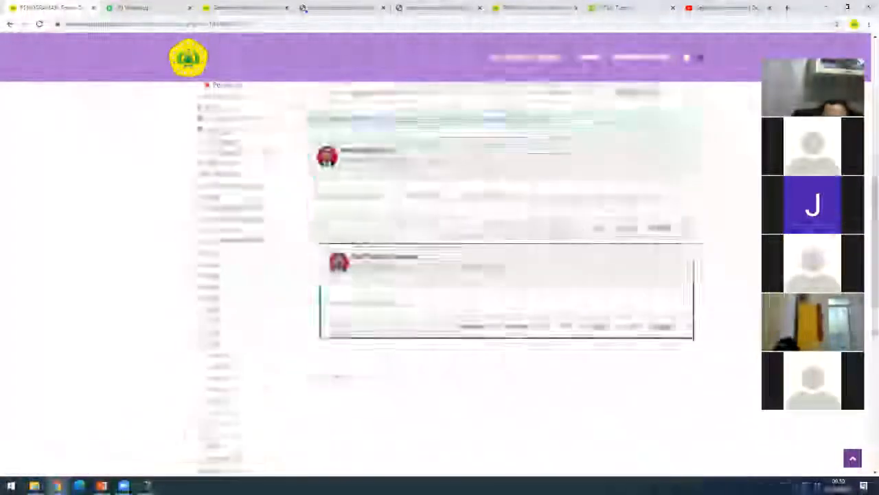
- Scroll through the thread to review the posted 'Re: Forum Diskusi 1' reply
{"action": "scroll", "coordinate": [501, 391], "scroll_direction": "down", "scroll_amount": 2}
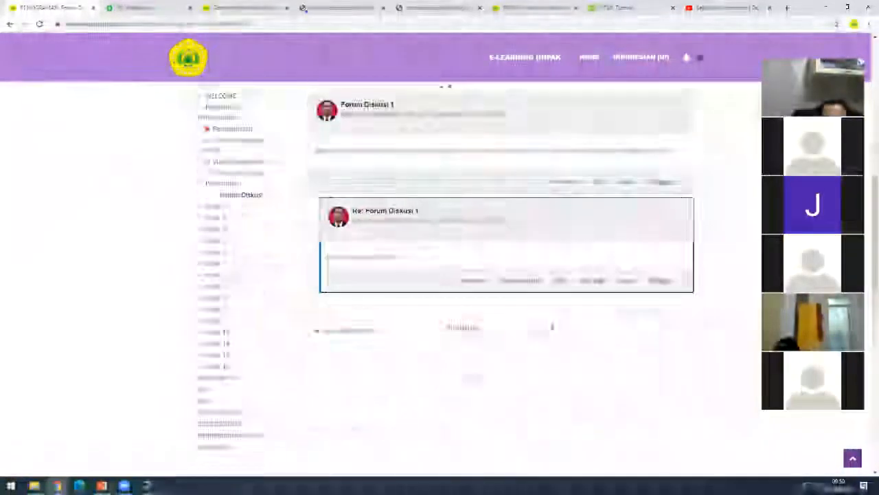
{"action": "scroll", "coordinate": [472, 354], "scroll_direction": "up", "scroll_amount": 2}
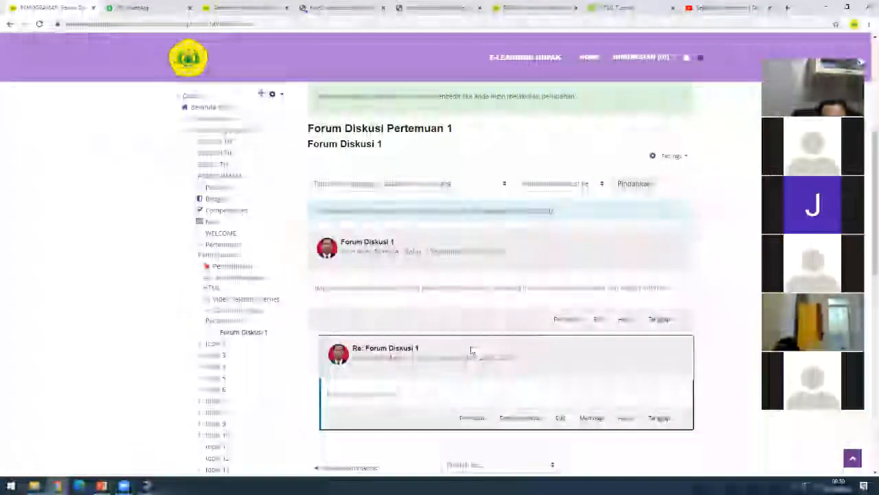
{"action": "scroll", "coordinate": [472, 355], "scroll_direction": "up", "scroll_amount": 2}
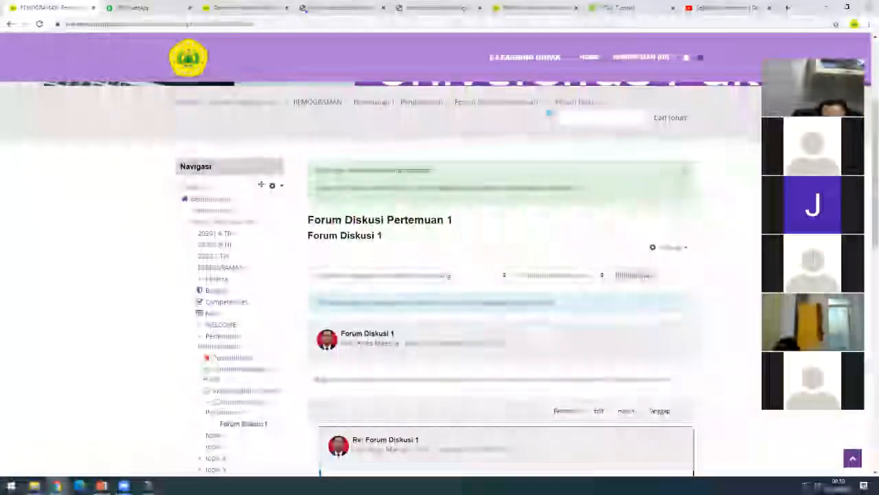
{"action": "scroll", "coordinate": [531, 301], "scroll_direction": "down", "scroll_amount": 2}
{"action": "scroll", "coordinate": [530, 302], "scroll_direction": "up", "scroll_amount": 2}
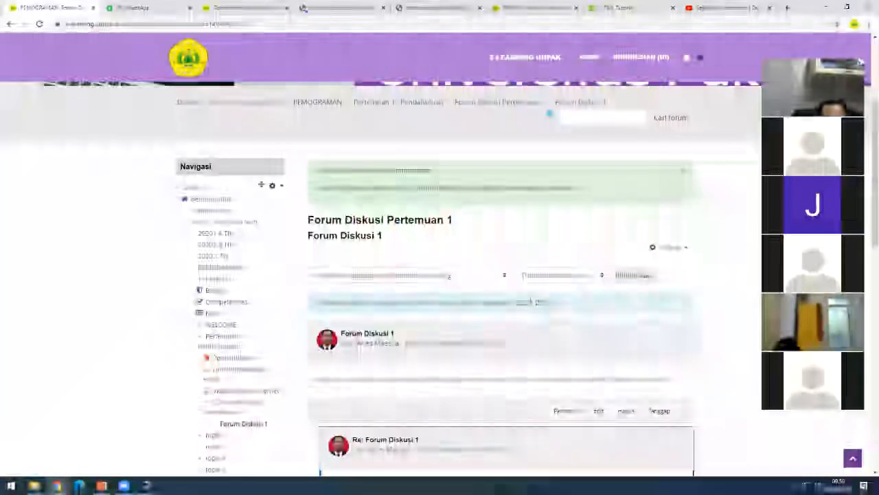
{"action": "scroll", "coordinate": [530, 300], "scroll_direction": "down", "scroll_amount": 4}
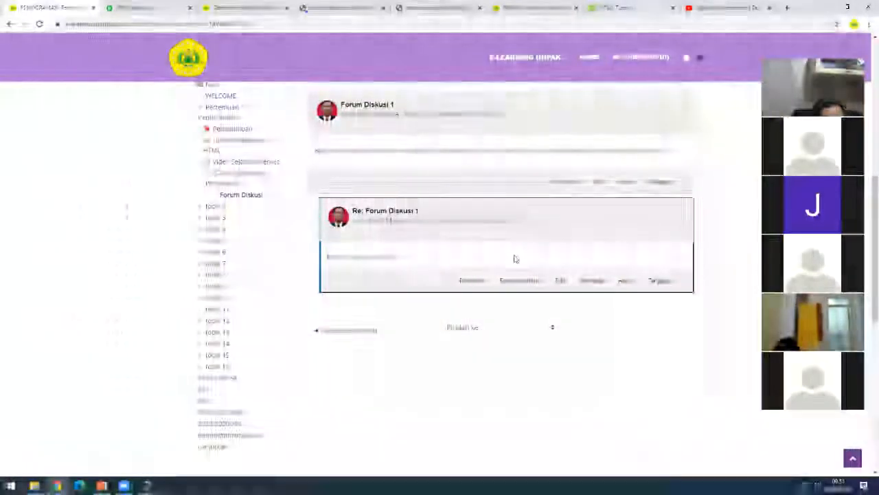
{"action": "scroll", "coordinate": [515, 258], "scroll_direction": "up", "scroll_amount": 2}
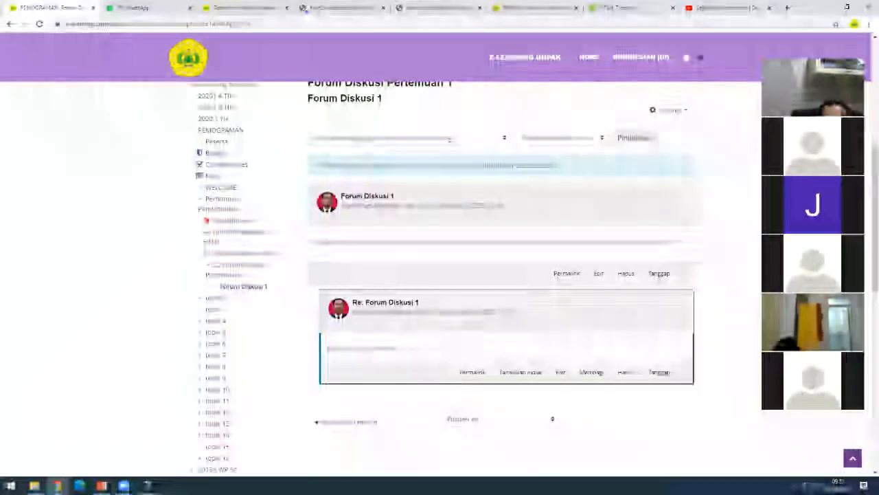
{"action": "scroll", "coordinate": [506, 274], "scroll_direction": "down", "scroll_amount": 2}
{"action": "scroll", "coordinate": [505, 275], "scroll_direction": "up", "scroll_amount": 3}
{"action": "scroll", "coordinate": [505, 275], "scroll_direction": "down", "scroll_amount": 1}
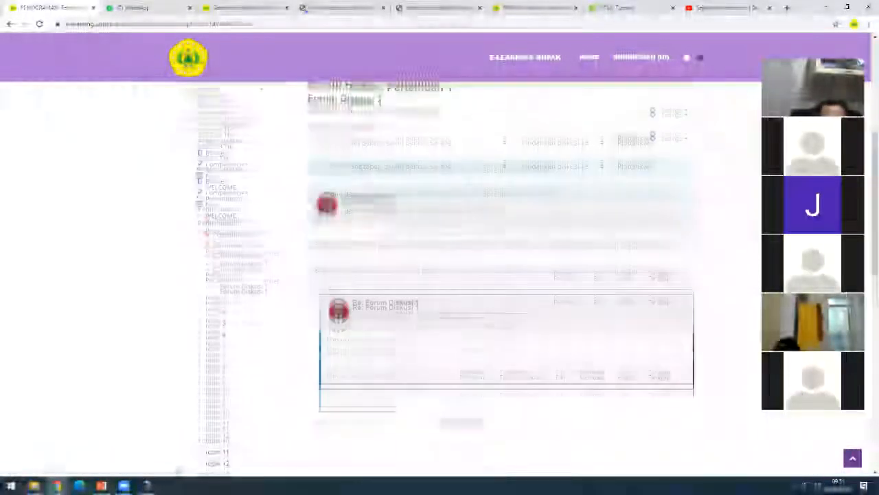
{"action": "scroll", "coordinate": [589, 354], "scroll_direction": "down", "scroll_amount": 1}
{"action": "scroll", "coordinate": [588, 354], "scroll_direction": "down", "scroll_amount": 2}
{"action": "scroll", "coordinate": [589, 354], "scroll_direction": "up", "scroll_amount": 2}
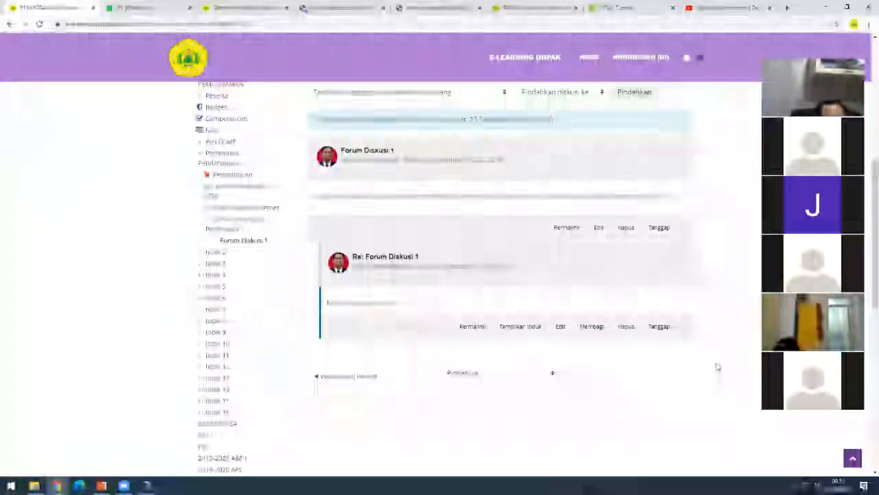
{"action": "scroll", "coordinate": [716, 380], "scroll_direction": "down", "scroll_amount": 2}
{"action": "scroll", "coordinate": [717, 379], "scroll_direction": "up", "scroll_amount": 3}
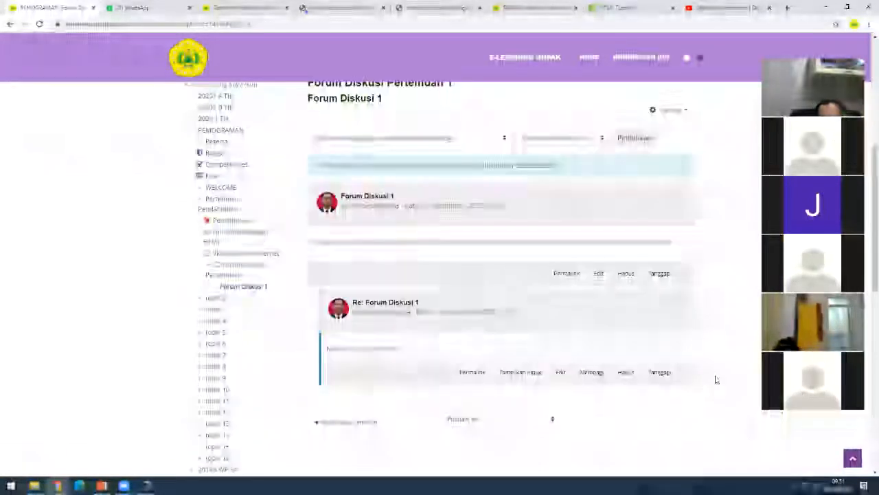
{"action": "scroll", "coordinate": [716, 379], "scroll_direction": "up", "scroll_amount": 3}
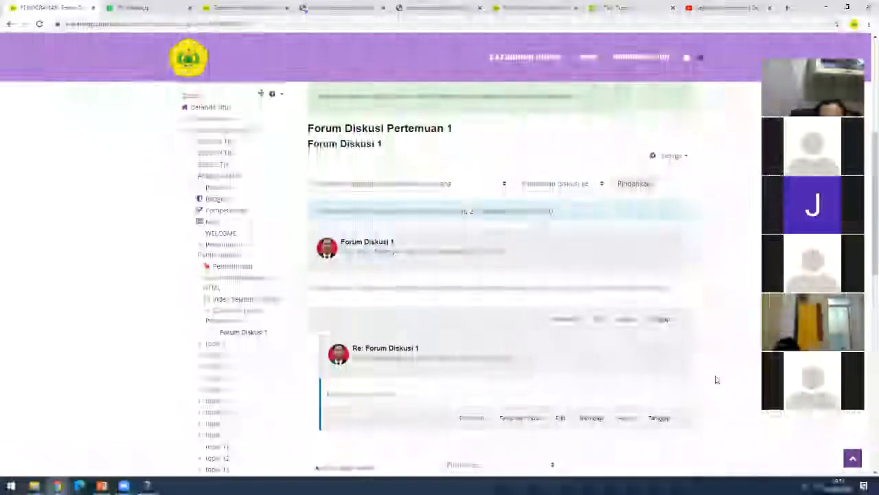
{"action": "scroll", "coordinate": [717, 379], "scroll_direction": "down", "scroll_amount": 2}
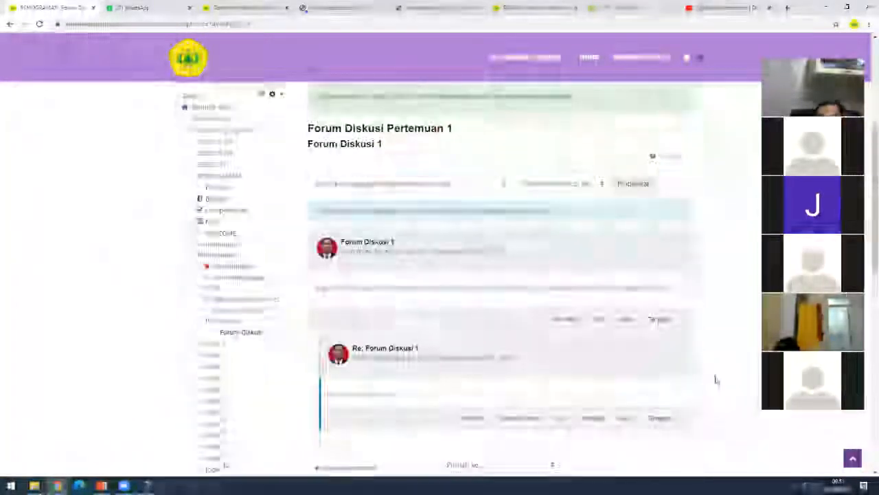
{"action": "scroll", "coordinate": [716, 379], "scroll_direction": "up", "scroll_amount": 5}
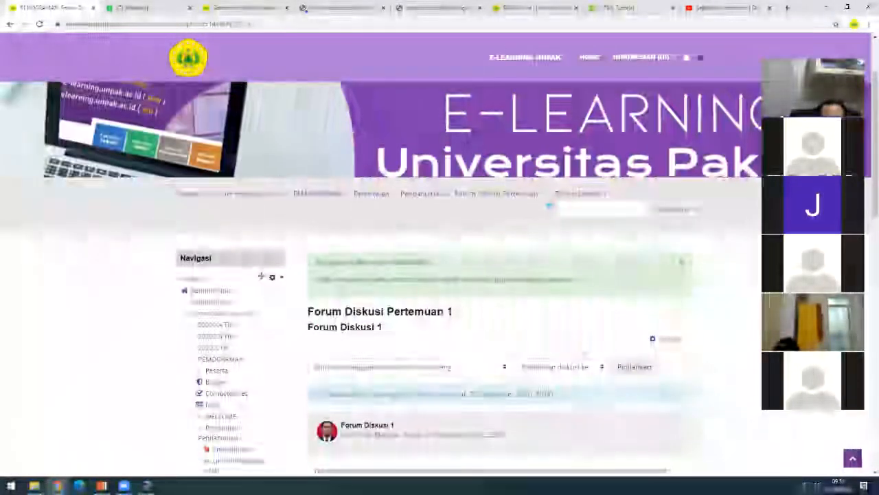
{"action": "scroll", "coordinate": [716, 379], "scroll_direction": "down", "scroll_amount": 5}
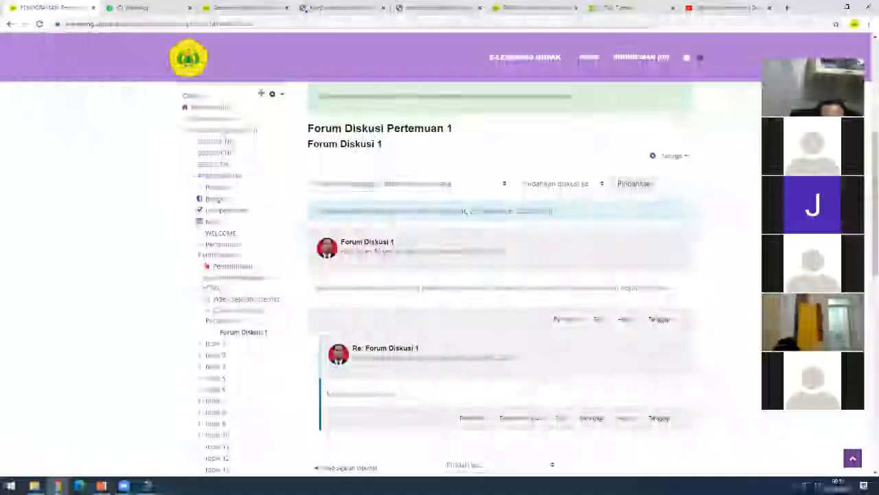
{"action": "scroll", "coordinate": [440, 247], "scroll_direction": "up", "scroll_amount": 8}
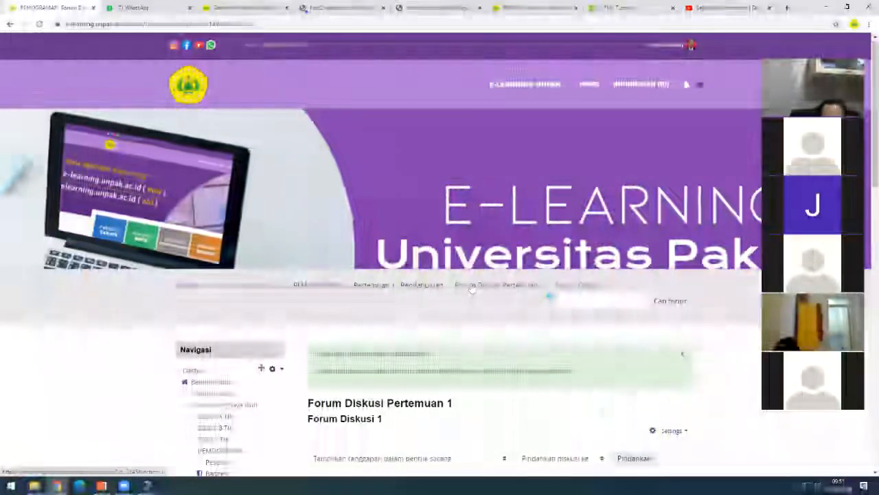
- Go back through the Forum Diskusi Pertemuan 1 list to the Pertemuan 1 : Pendahuluan section
{"action": "left_click", "coordinate": [421, 287]}
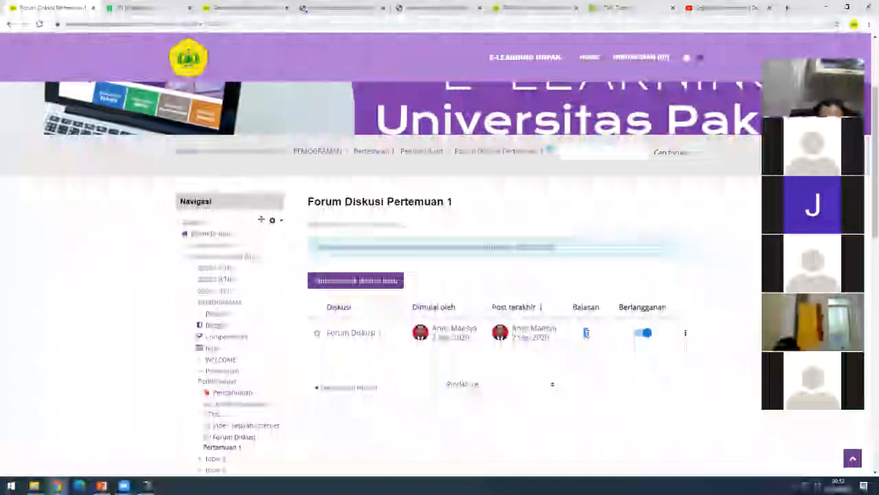
{"action": "scroll", "coordinate": [586, 332], "scroll_direction": "up", "scroll_amount": 2}
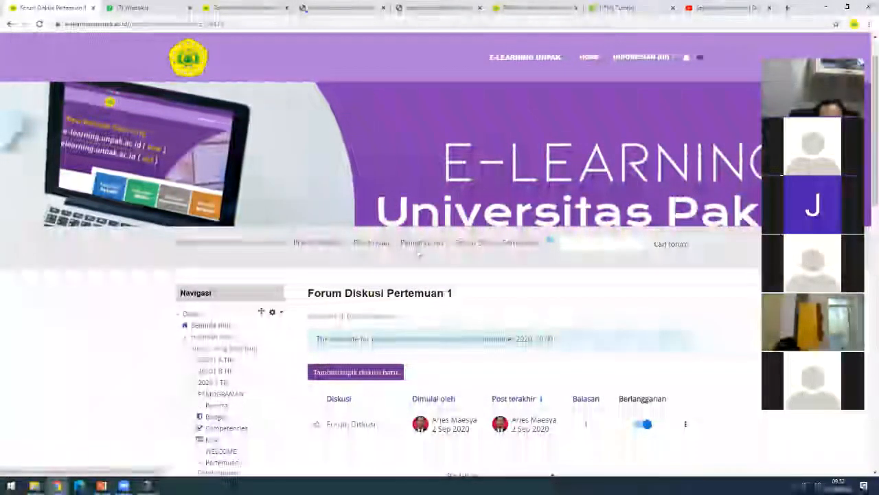
{"action": "scroll", "coordinate": [418, 254], "scroll_direction": "up", "scroll_amount": 2}
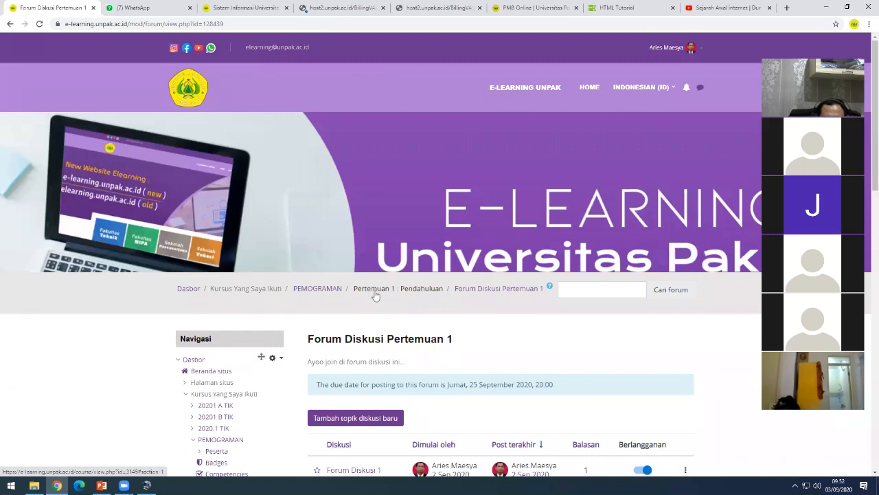
{"action": "left_click", "coordinate": [377, 293]}
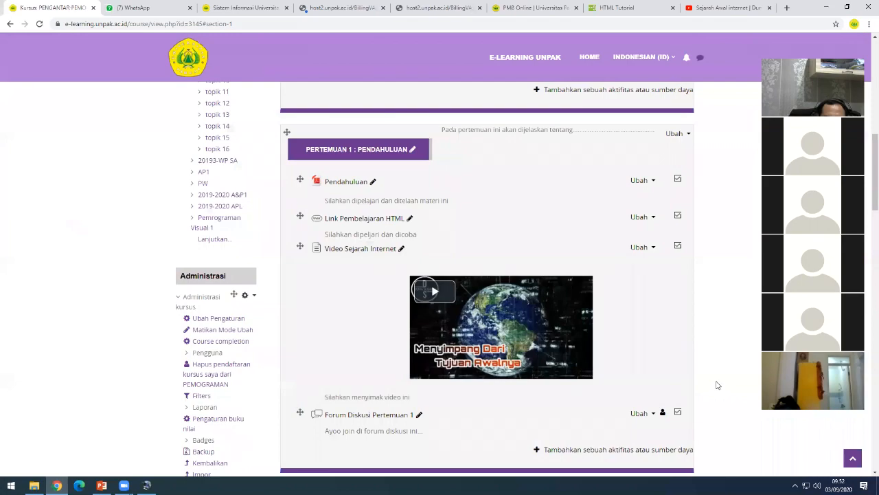
- Under Pertemuan 1, open 'Tambahkan sebuah aktifitas atau sumber daya' to list addable items
{"action": "scroll", "coordinate": [716, 384], "scroll_direction": "down", "scroll_amount": 2}
{"action": "scroll", "coordinate": [716, 384], "scroll_direction": "up", "scroll_amount": 1}
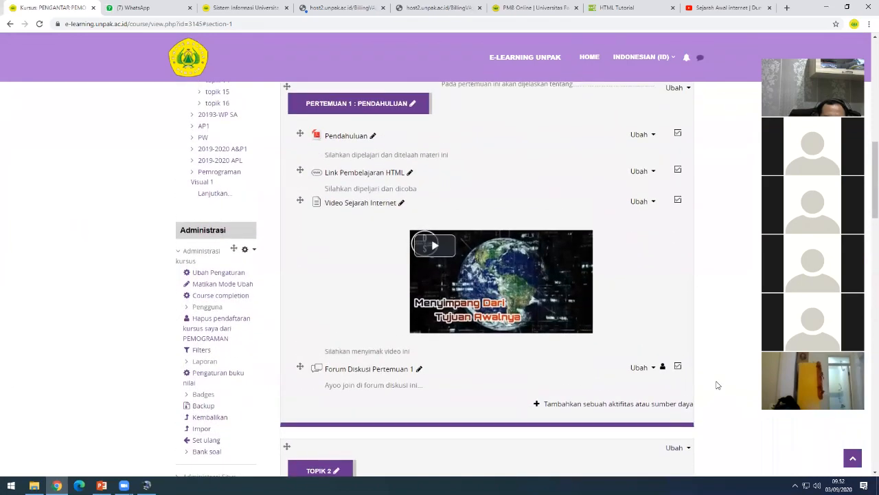
{"action": "scroll", "coordinate": [717, 385], "scroll_direction": "up", "scroll_amount": 2}
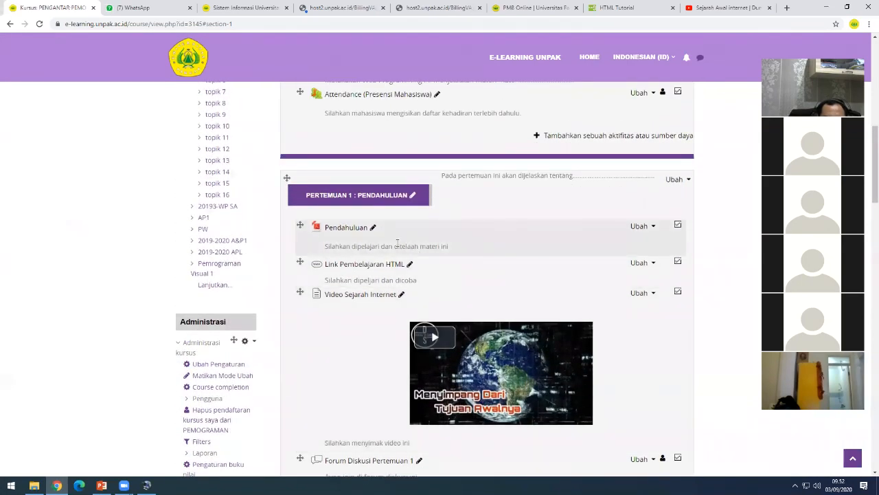
{"action": "scroll", "coordinate": [397, 249], "scroll_direction": "down", "scroll_amount": 1}
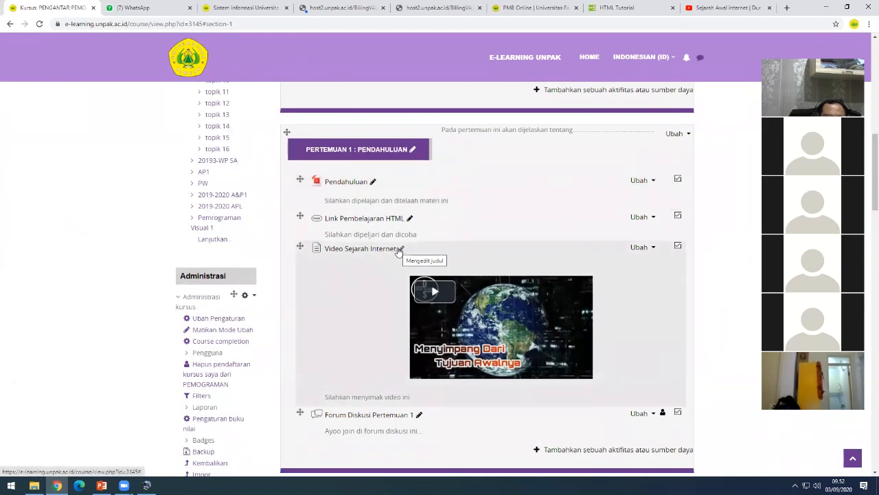
{"action": "scroll", "coordinate": [398, 252], "scroll_direction": "down", "scroll_amount": 1}
{"action": "scroll", "coordinate": [399, 251], "scroll_direction": "up", "scroll_amount": 1}
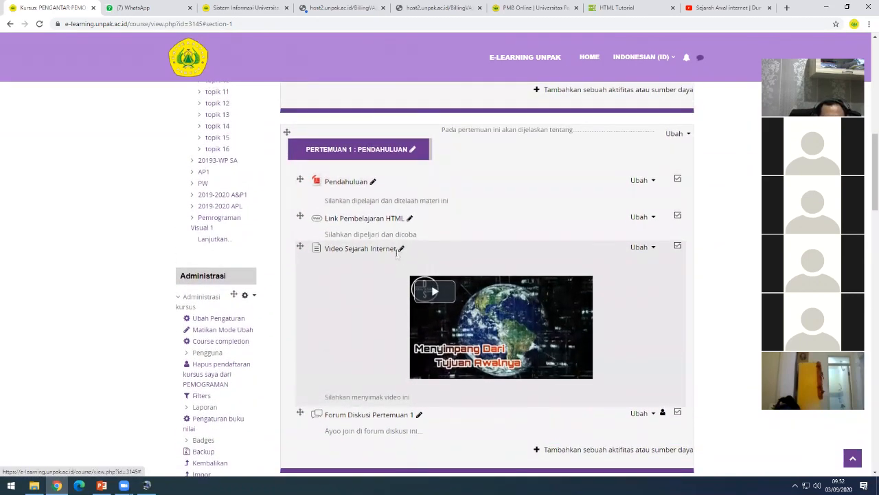
{"action": "scroll", "coordinate": [398, 255], "scroll_direction": "up", "scroll_amount": 3}
{"action": "scroll", "coordinate": [650, 327], "scroll_direction": "down", "scroll_amount": 2}
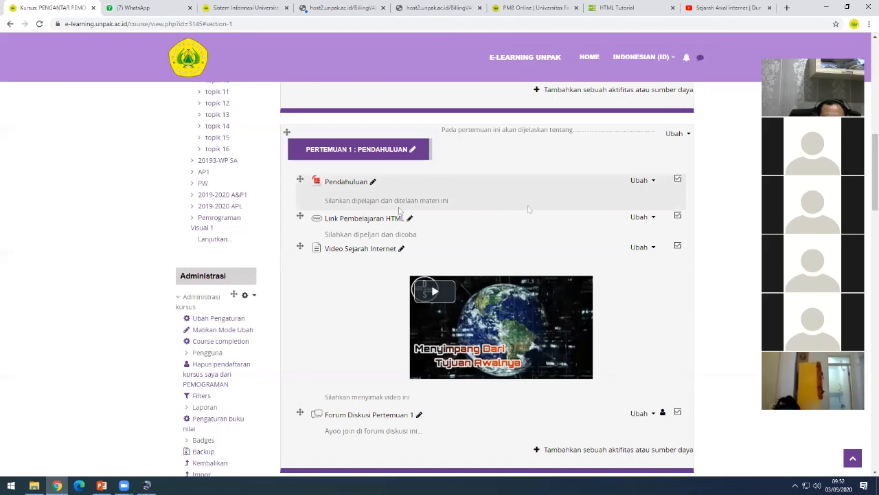
{"action": "scroll", "coordinate": [712, 383], "scroll_direction": "down", "scroll_amount": 1}
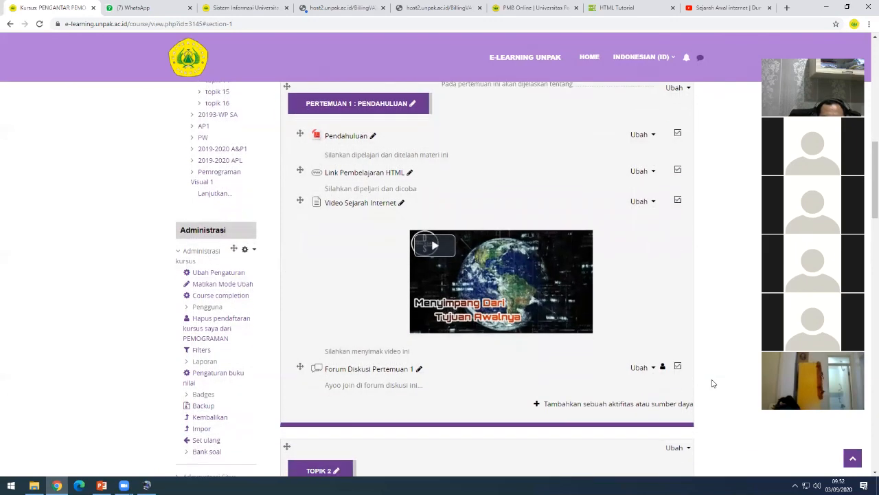
{"action": "left_click", "coordinate": [653, 406]}
- Reopen the activity chooser, pick URL under Sumber, and add it
{"action": "mouse_move", "coordinate": [423, 224]}
{"action": "left_mouse_down"}
{"action": "mouse_move", "coordinate": [420, 250]}
{"action": "mouse_move", "coordinate": [417, 213]}
{"action": "left_mouse_up"}
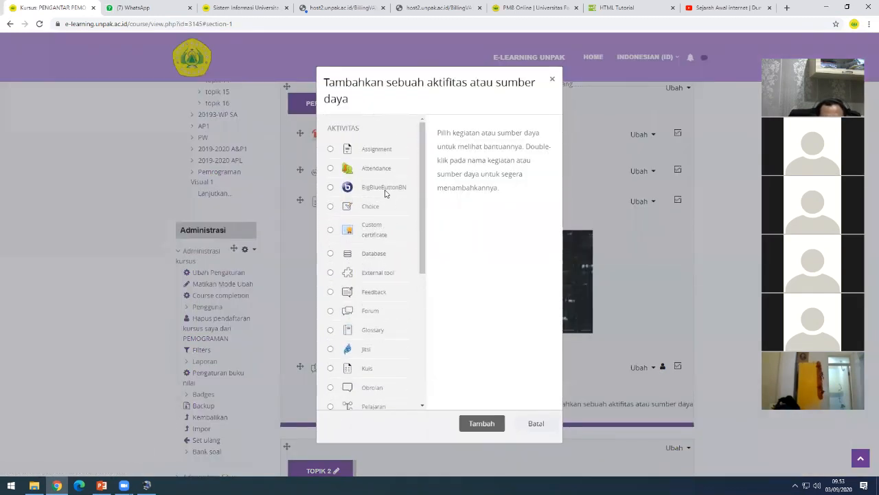
{"action": "left_click", "coordinate": [552, 81]}
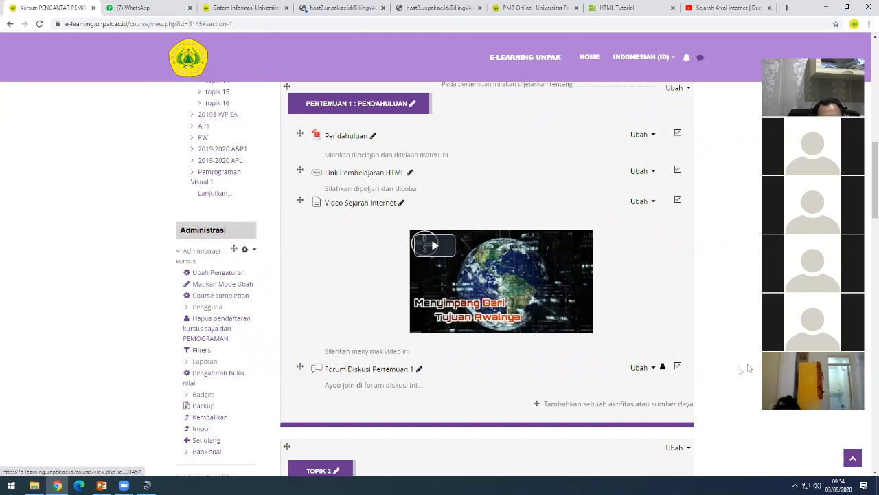
{"action": "left_click", "coordinate": [617, 405]}
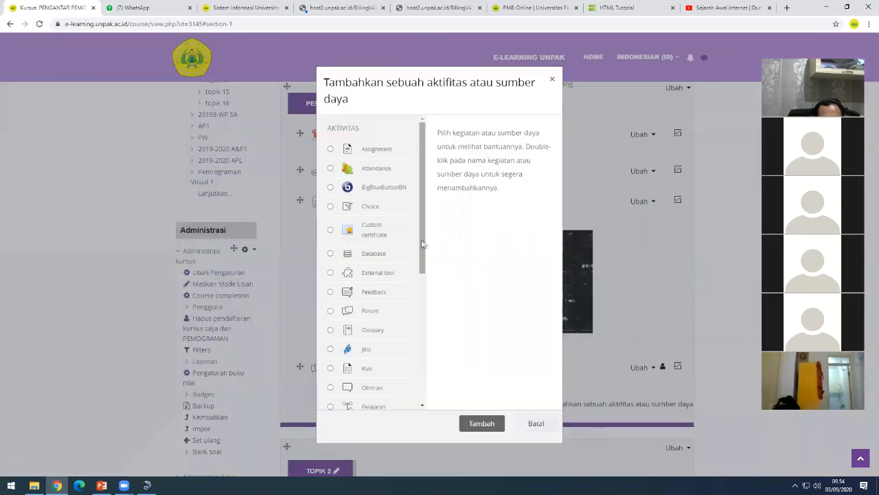
{"action": "left_click_drag", "start_coordinate": [424, 244], "coordinate": [424, 373]}
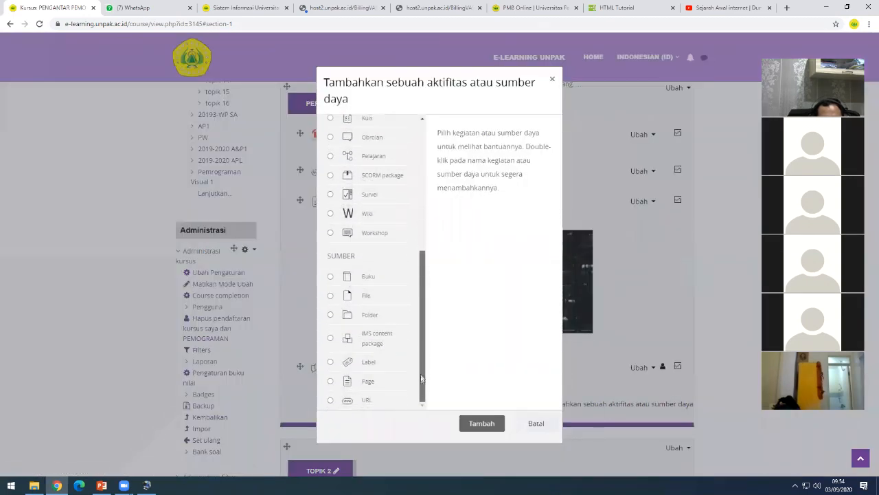
{"action": "left_click", "coordinate": [367, 401]}
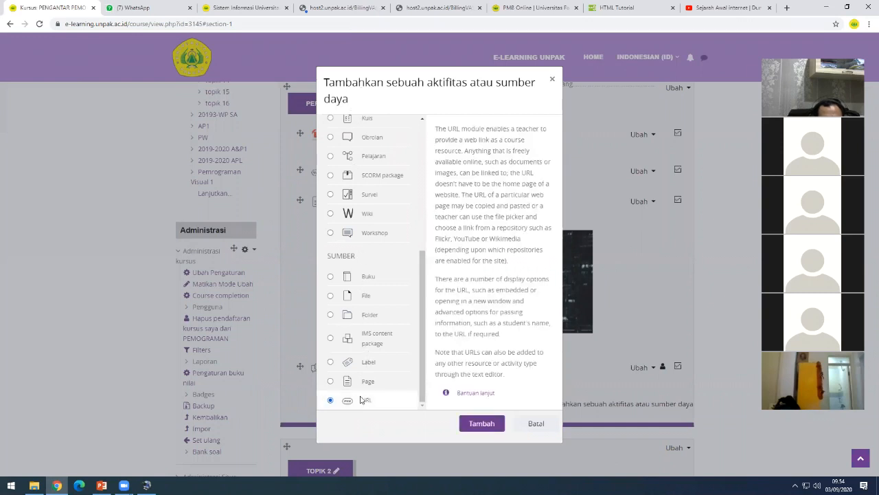
{"action": "left_click", "coordinate": [467, 422]}
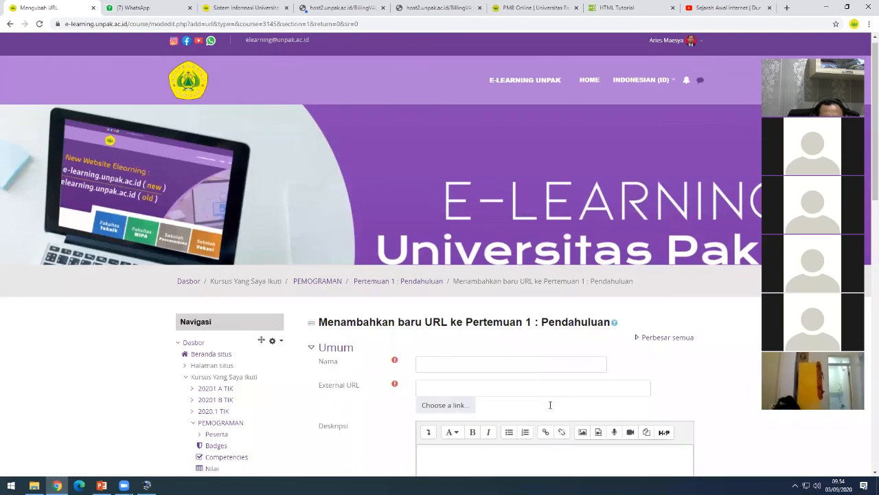
{"action": "scroll", "coordinate": [579, 396], "scroll_direction": "down", "scroll_amount": 3}
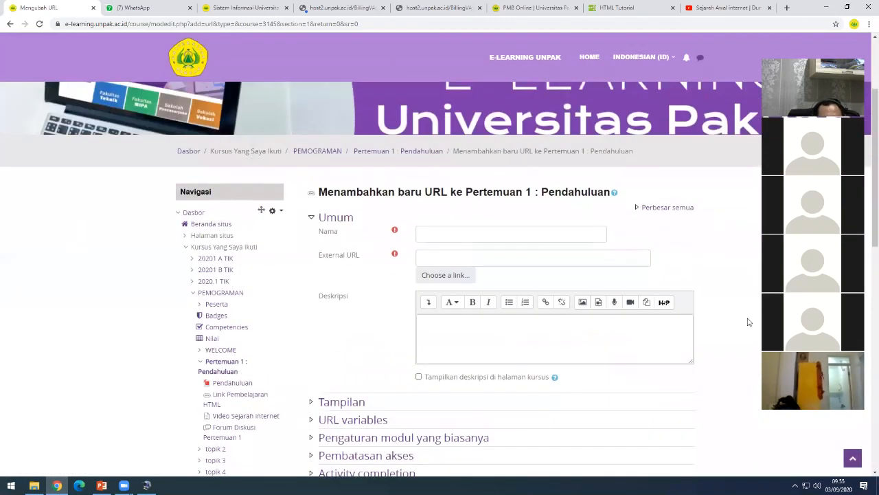
{"action": "left_click", "coordinate": [440, 236]}
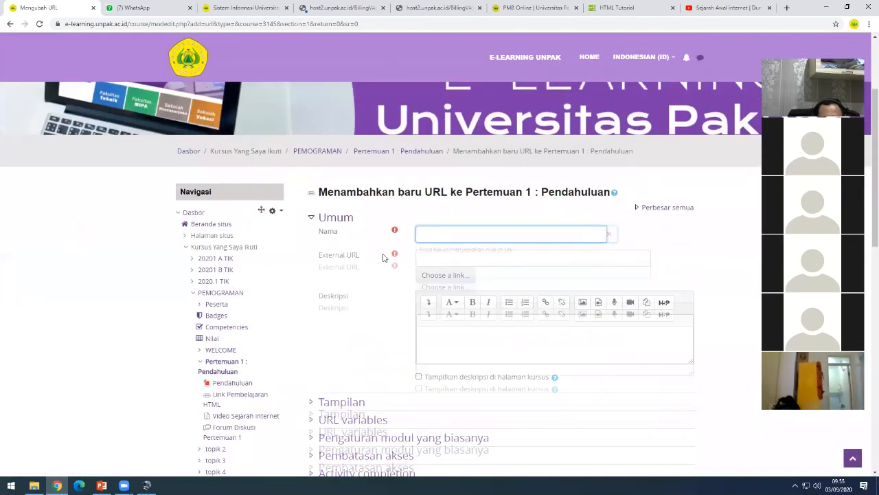
{"action": "left_click", "coordinate": [428, 233]}
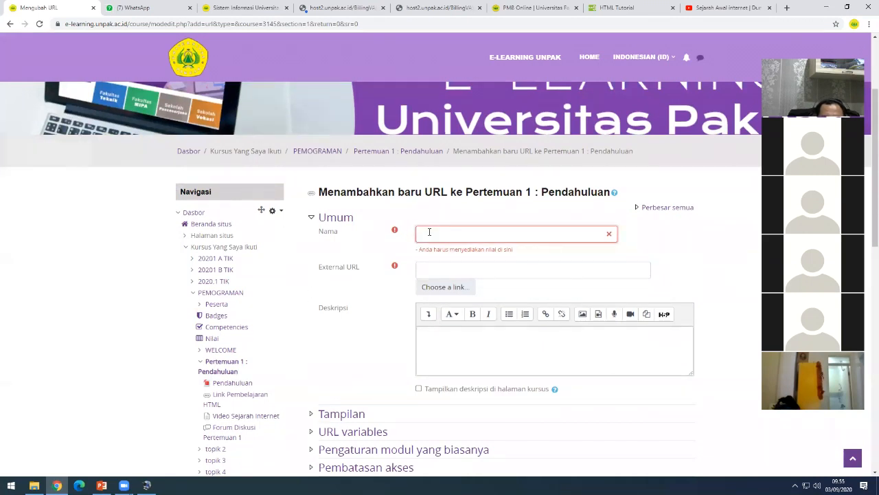
{"action": "left_click", "coordinate": [425, 268]}
{"action": "left_click", "coordinate": [448, 232]}
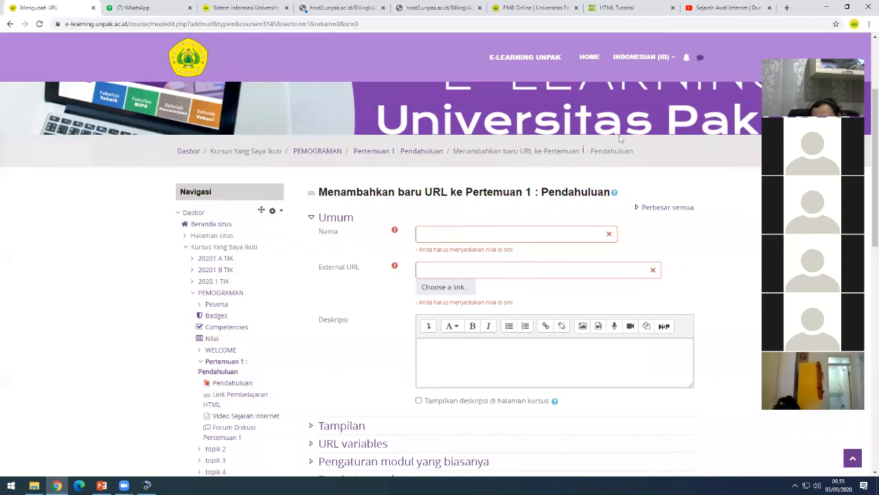
{"action": "left_click", "coordinate": [787, 8]}
- Load gmail.com in a new tab, retrying after the temporary error page
{"action": "left_click", "coordinate": [772, 22]}
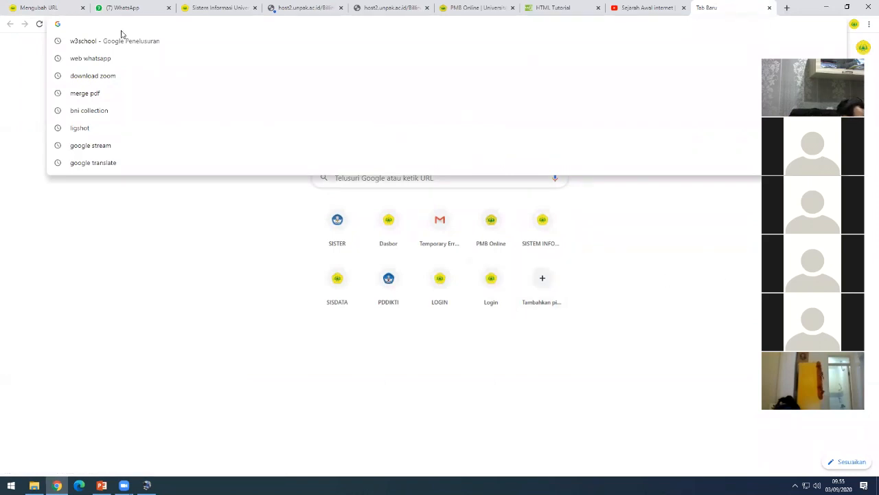
{"action": "type", "text": "gmail.com"}
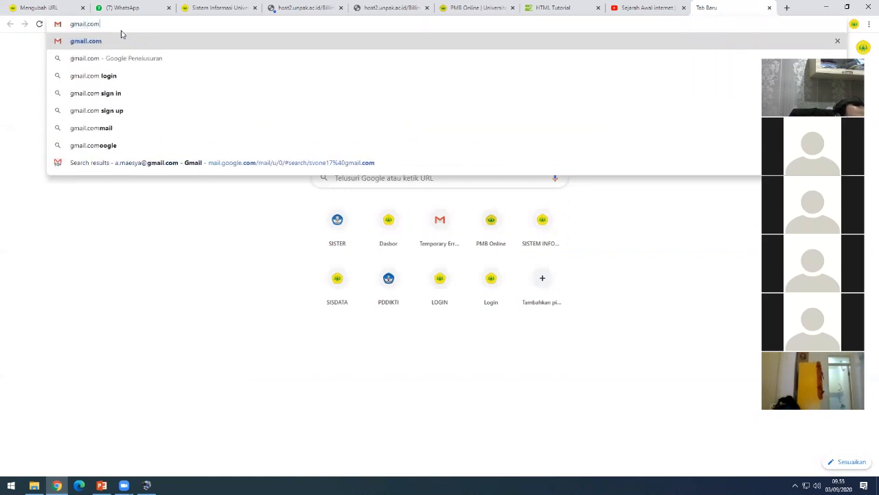
{"action": "key", "text": "Return"}
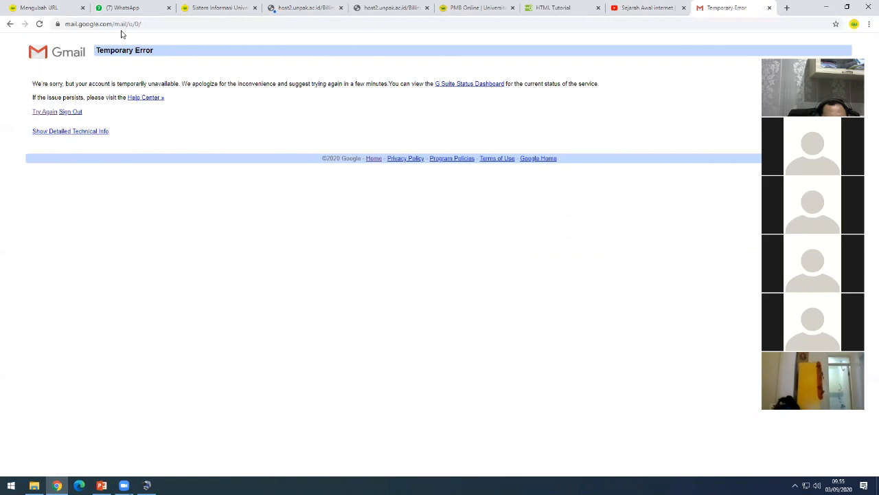
{"action": "left_click", "coordinate": [45, 114]}
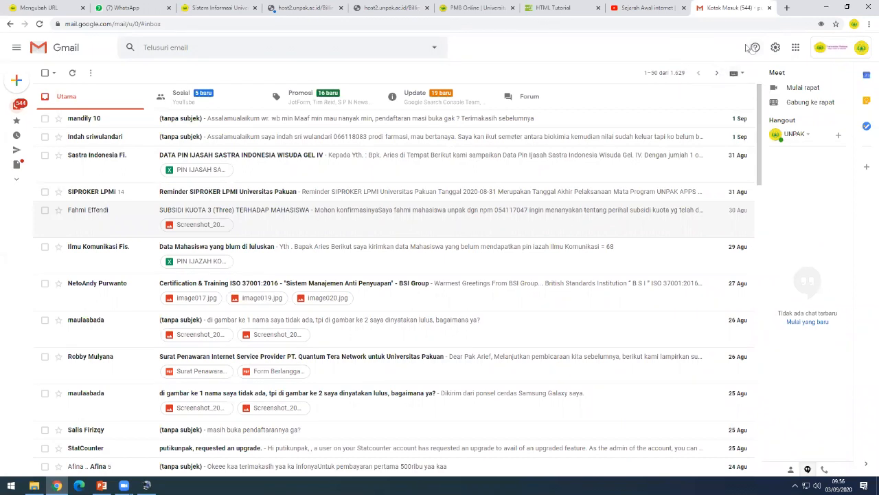
- Launch Google Meet from the Google apps grid in Gmail
{"action": "left_click", "coordinate": [795, 48]}
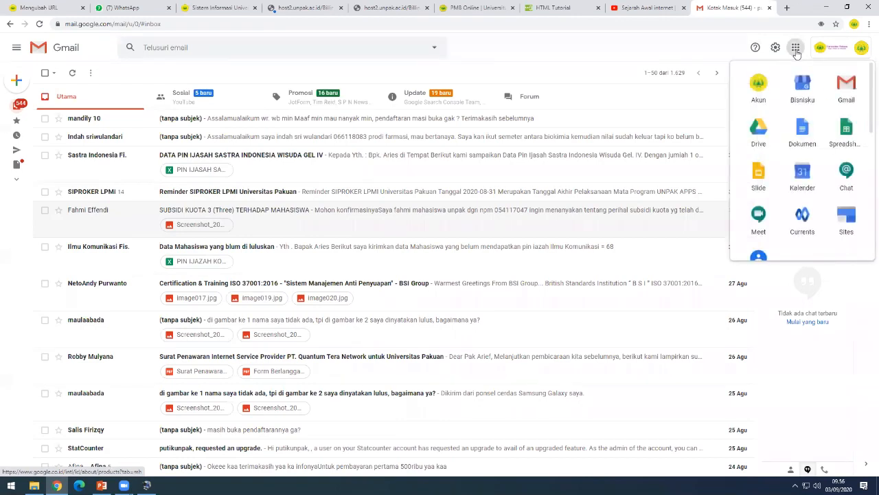
{"action": "scroll", "coordinate": [814, 147], "scroll_direction": "down", "scroll_amount": 1}
{"action": "scroll", "coordinate": [819, 158], "scroll_direction": "down", "scroll_amount": 1}
{"action": "scroll", "coordinate": [819, 170], "scroll_direction": "up", "scroll_amount": 1}
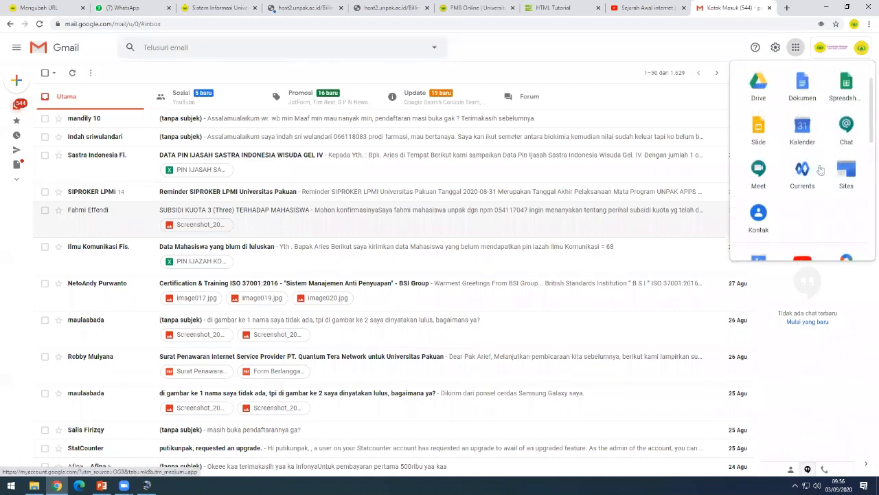
{"action": "left_click", "coordinate": [749, 176]}
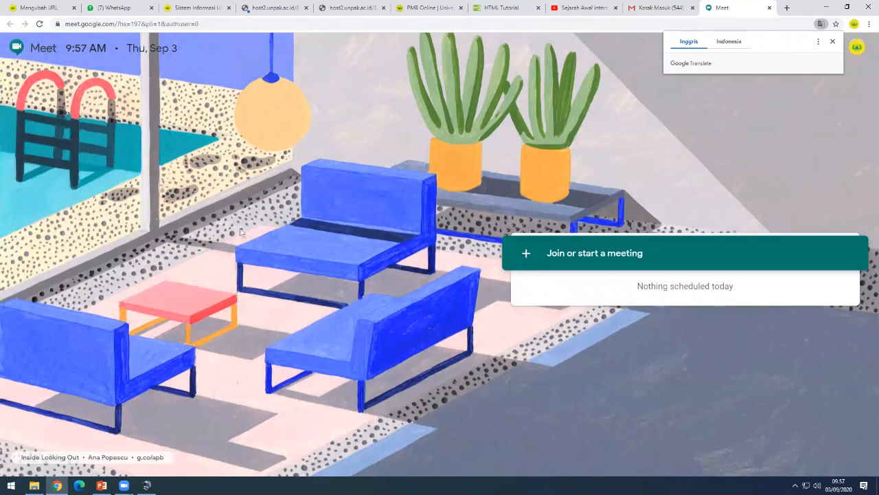
- Dismiss the translation and meeting prompts and return to the Gmail inbox
{"action": "left_click", "coordinate": [529, 251]}
{"action": "left_click", "coordinate": [543, 197]}
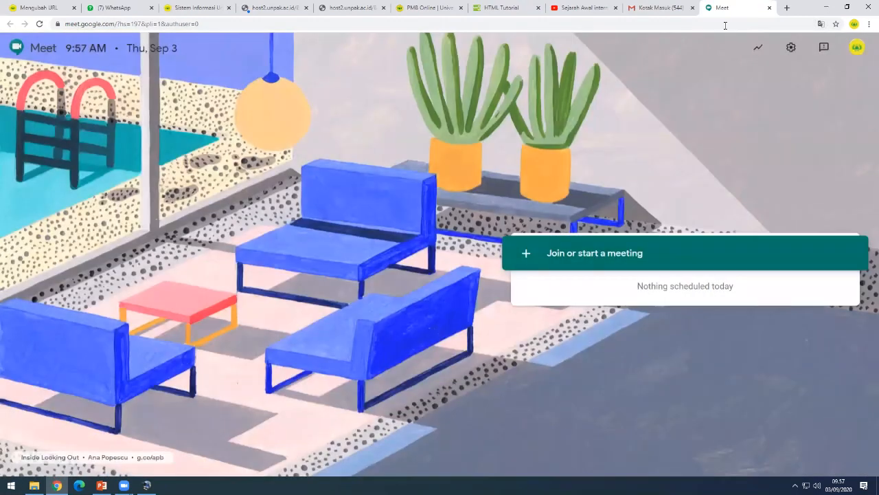
{"action": "left_click", "coordinate": [684, 8]}
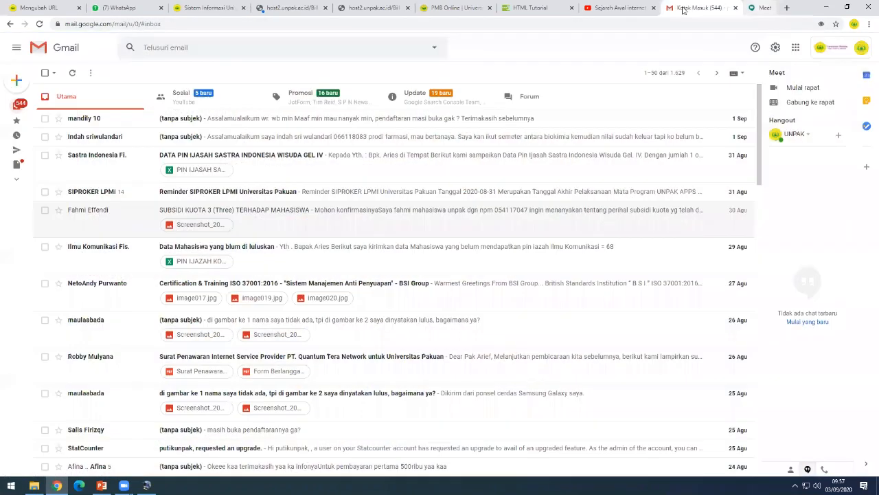
- Sign out of the Google account, then sign back in with the account's password
{"action": "left_click", "coordinate": [862, 47]}
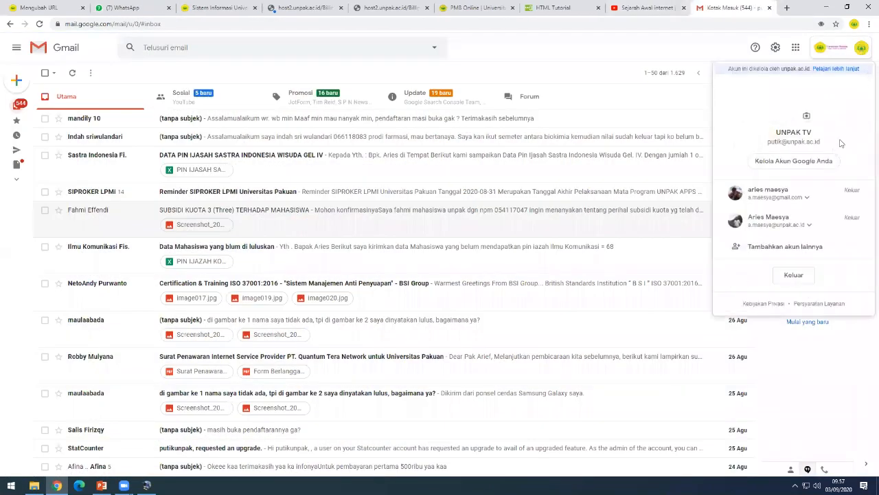
{"action": "left_click", "coordinate": [794, 279]}
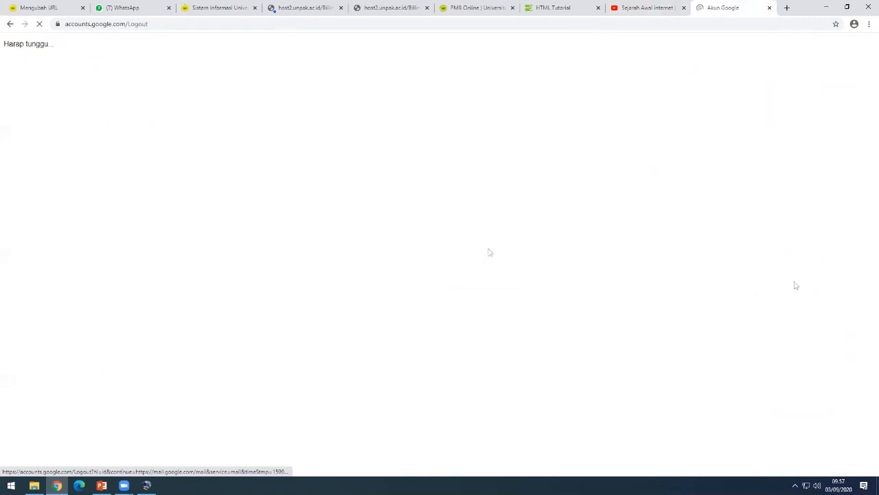
{"action": "left_click", "coordinate": [432, 249]}
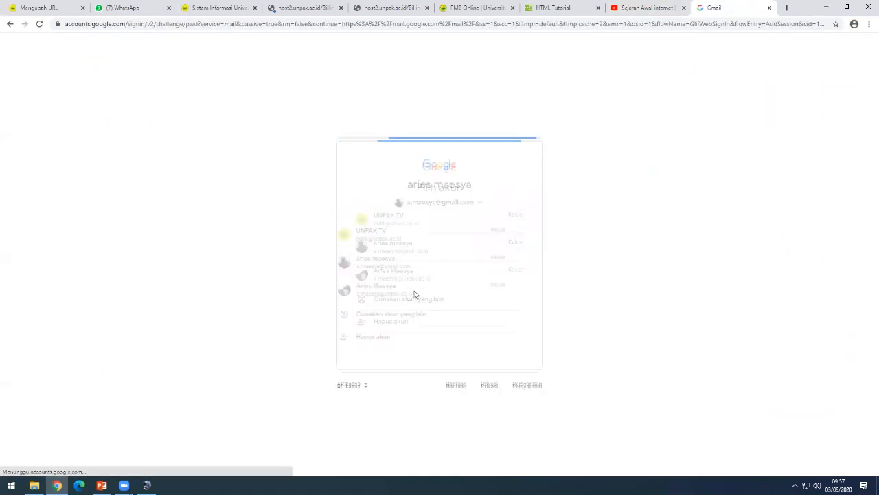
{"action": "type", "text": "•"}
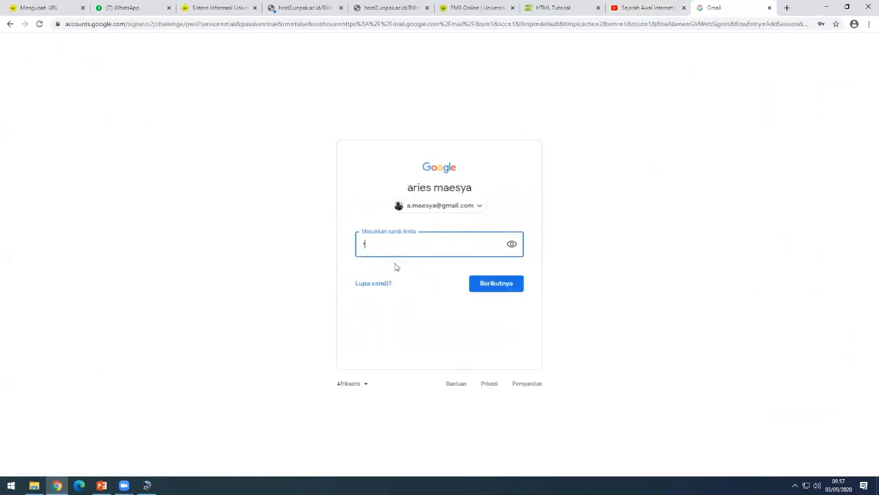
{"action": "type", "text": "••••••••••"}
{"action": "left_click", "coordinate": [491, 287]}
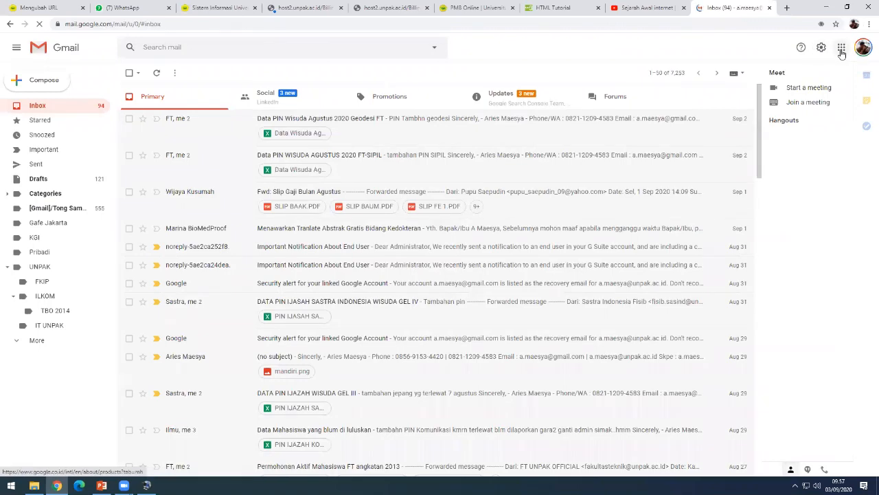
- Open Google Meet from the apps grid and dismiss the translation offer
{"action": "left_click", "coordinate": [841, 47]}
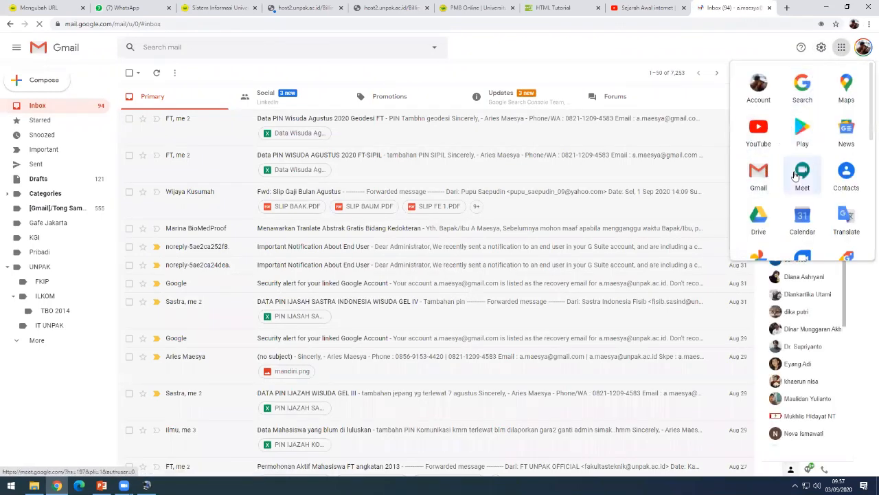
{"action": "left_click", "coordinate": [802, 176]}
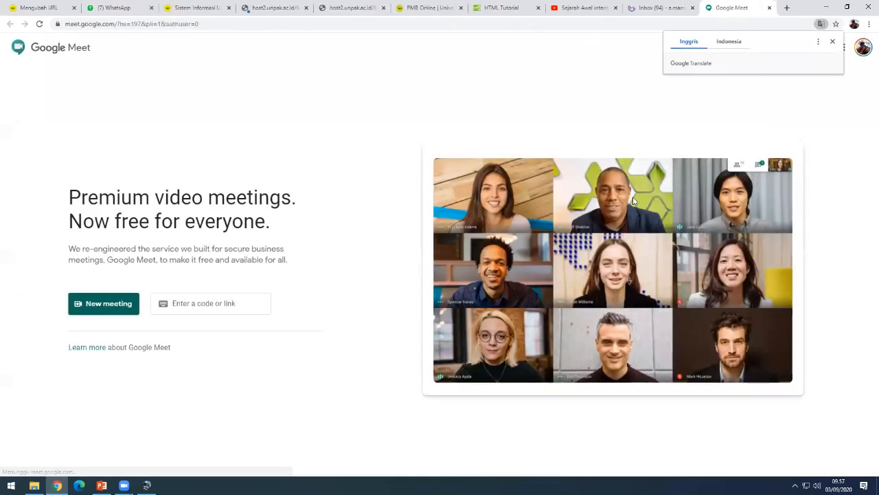
{"action": "left_click", "coordinate": [832, 41]}
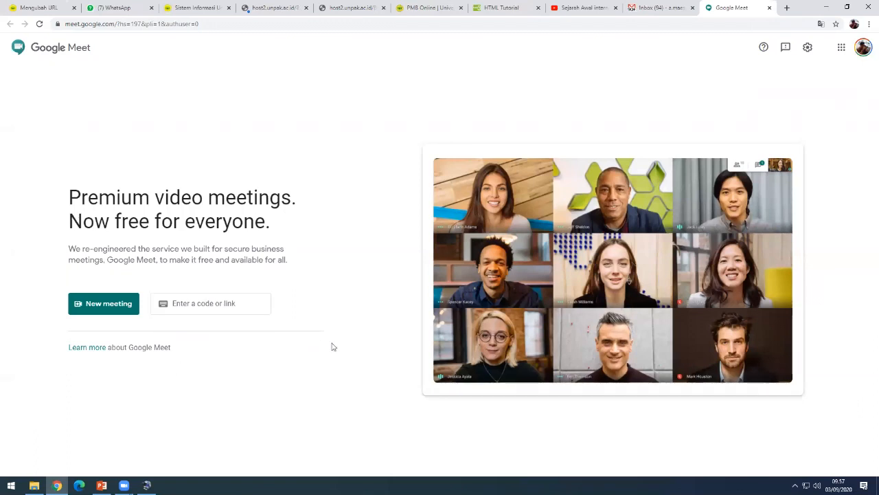
- Create a shareable meeting link via New meeting, copy it, and return to the course tab
{"action": "left_click", "coordinate": [107, 309]}
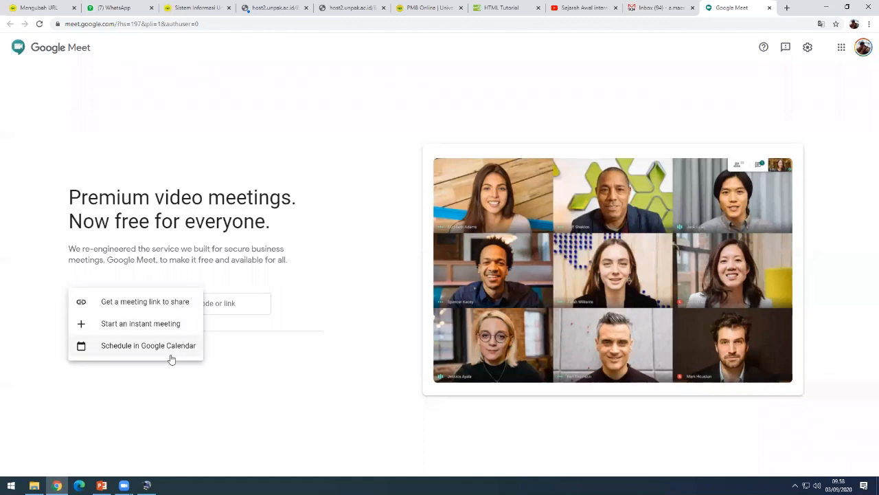
{"action": "left_click", "coordinate": [181, 302]}
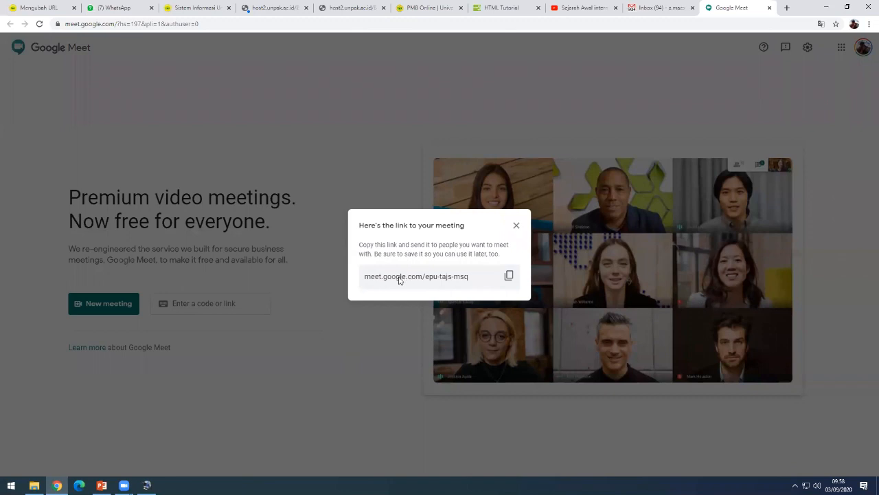
{"action": "left_click", "coordinate": [509, 277]}
{"action": "left_click", "coordinate": [39, 7]}
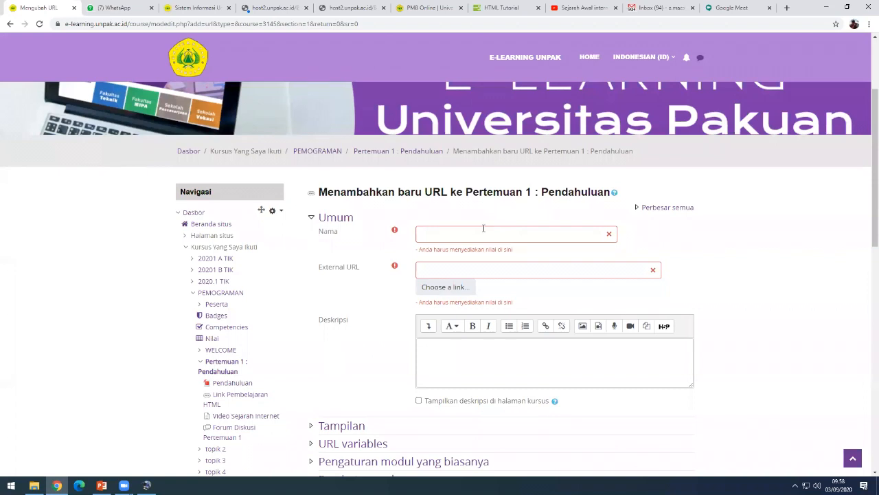
- Paste the Meet link as External URL and name it 'Conference Google Meet'
{"action": "left_click", "coordinate": [449, 270]}
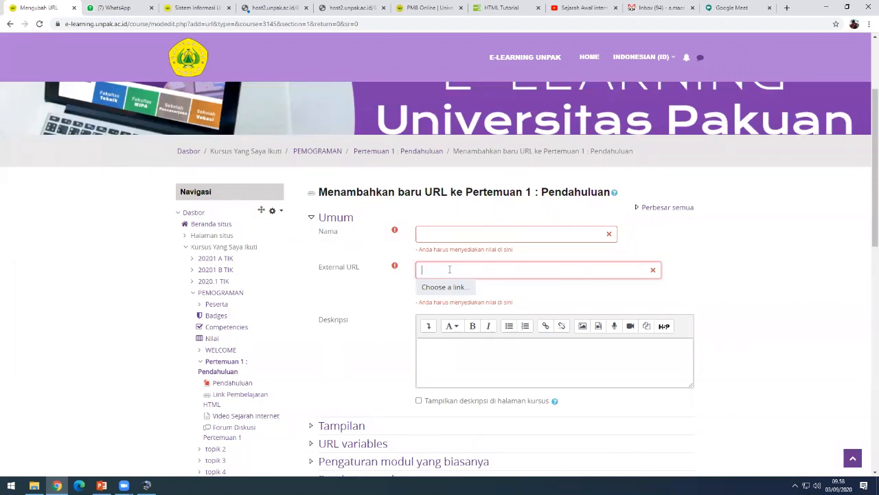
{"action": "key", "text": "ctrl+v"}
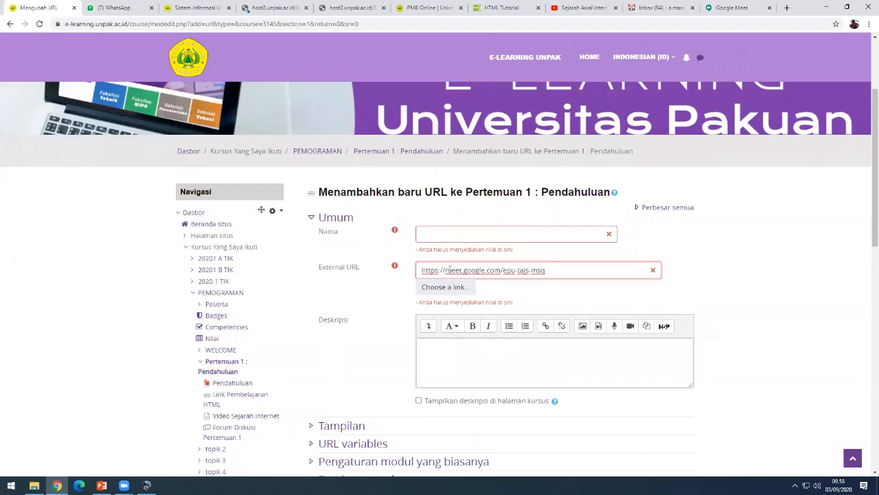
{"action": "left_click", "coordinate": [398, 294]}
{"action": "left_click", "coordinate": [441, 231]}
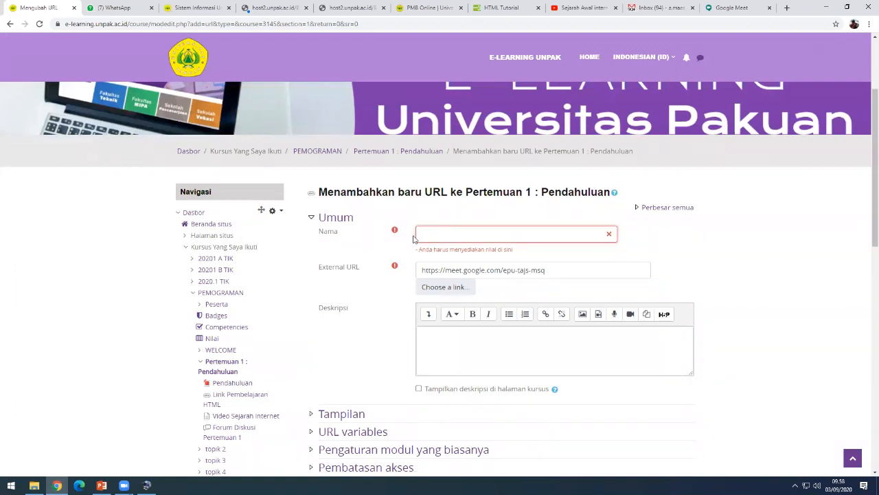
{"action": "type", "text": "Ku"}
{"action": "key", "text": "BackSpace"}
{"action": "key", "text": "BackSpace"}
{"action": "type", "text": "Conference Google Meet"}
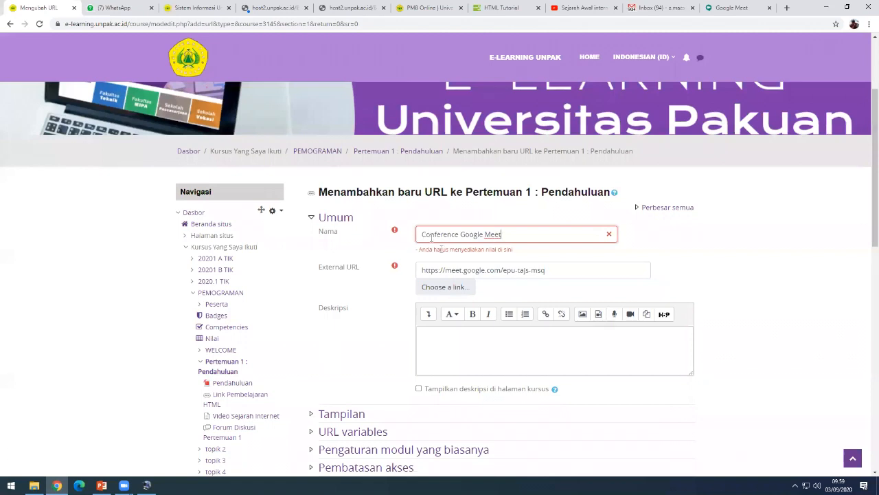
- Add the description 'Ayo join di conference google meet' and show it on the course page
{"action": "left_click", "coordinate": [451, 339]}
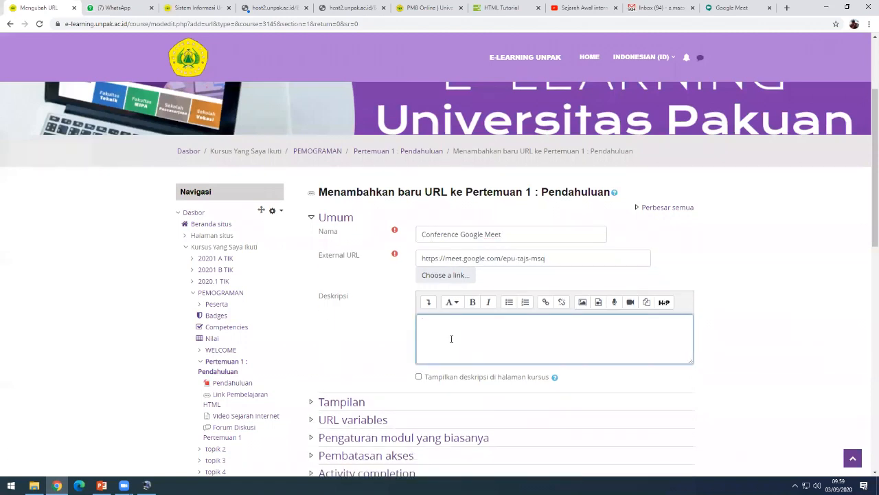
{"action": "type", "text": "d"}
{"action": "key", "text": "BackSpace"}
{"action": "type", "text": "Ayo join di conference google meet"}
{"action": "left_click", "coordinate": [420, 377]}
{"action": "scroll", "coordinate": [421, 377], "scroll_direction": "down", "scroll_amount": 1}
{"action": "scroll", "coordinate": [469, 350], "scroll_direction": "up", "scroll_amount": 2}
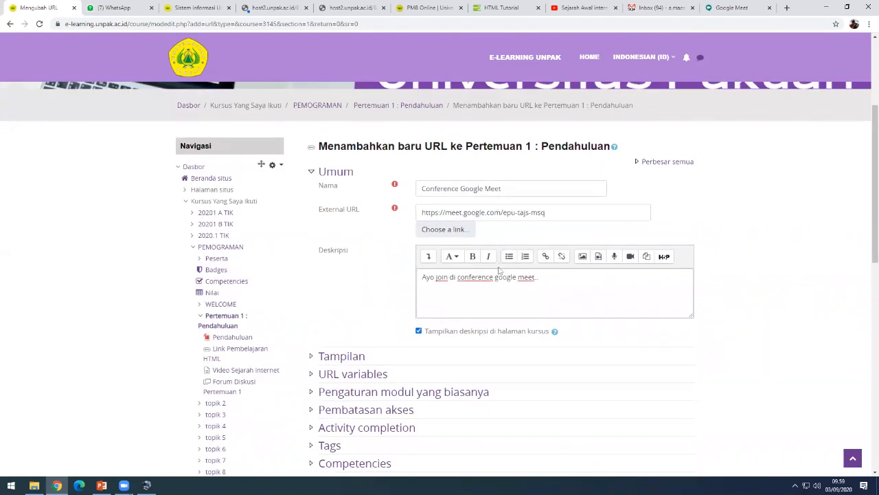
{"action": "left_click", "coordinate": [536, 296]}
{"action": "scroll", "coordinate": [537, 296], "scroll_direction": "down", "scroll_amount": 2}
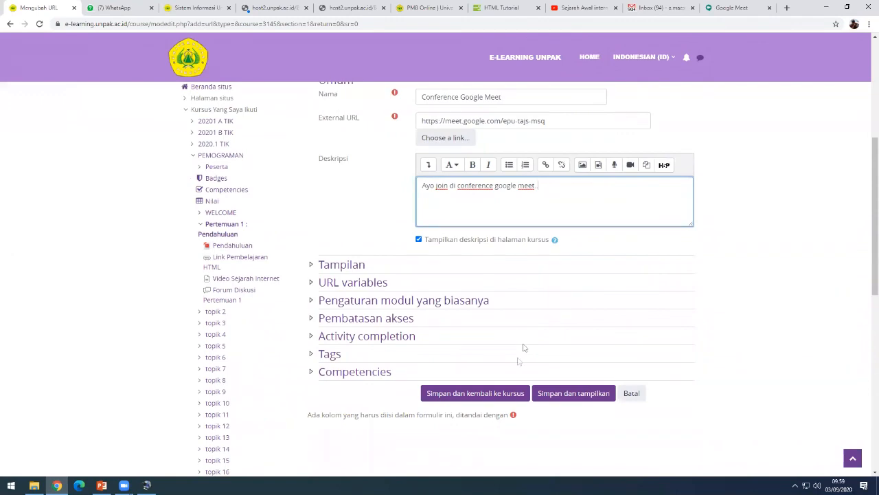
- Save the Conference Google Meet link and locate it under Pertemuan 1
{"action": "left_click", "coordinate": [490, 397]}
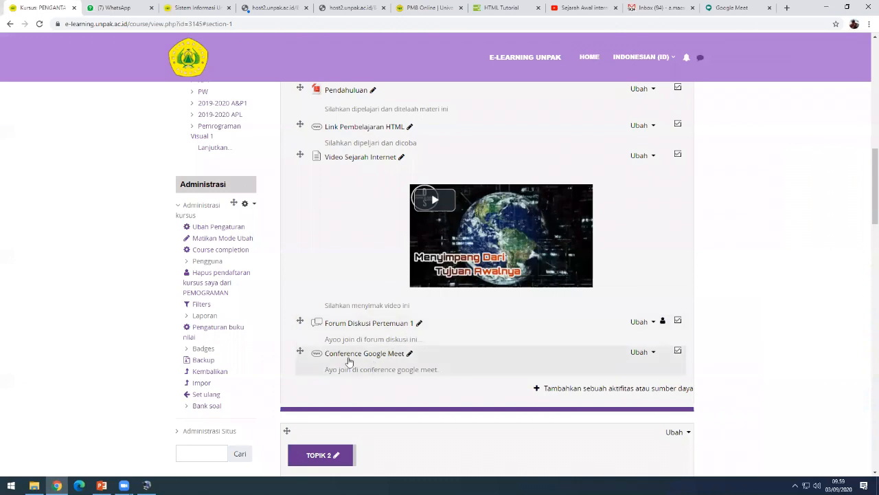
{"action": "scroll", "coordinate": [512, 333], "scroll_direction": "down", "scroll_amount": 2}
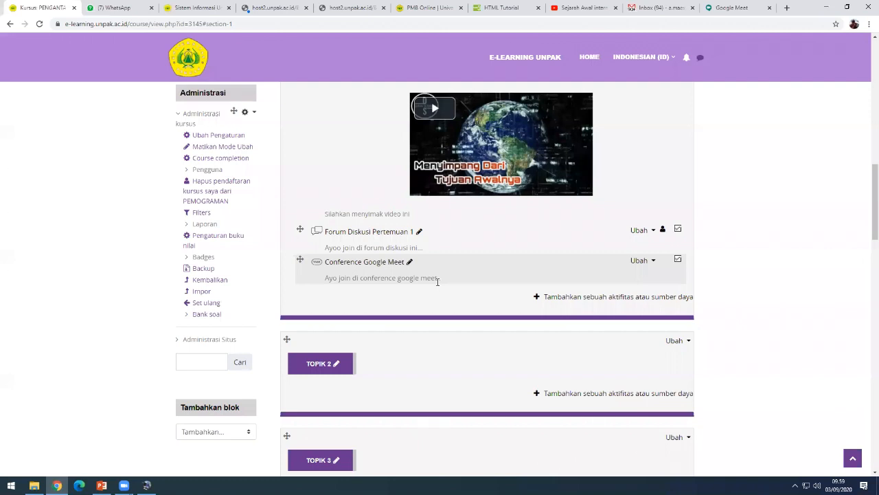
{"action": "left_click", "coordinate": [351, 263]}
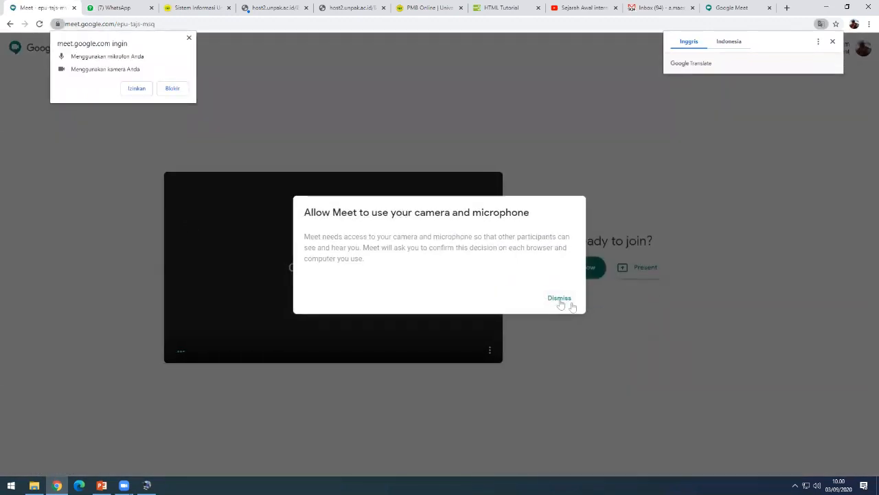
{"action": "left_click", "coordinate": [559, 299]}
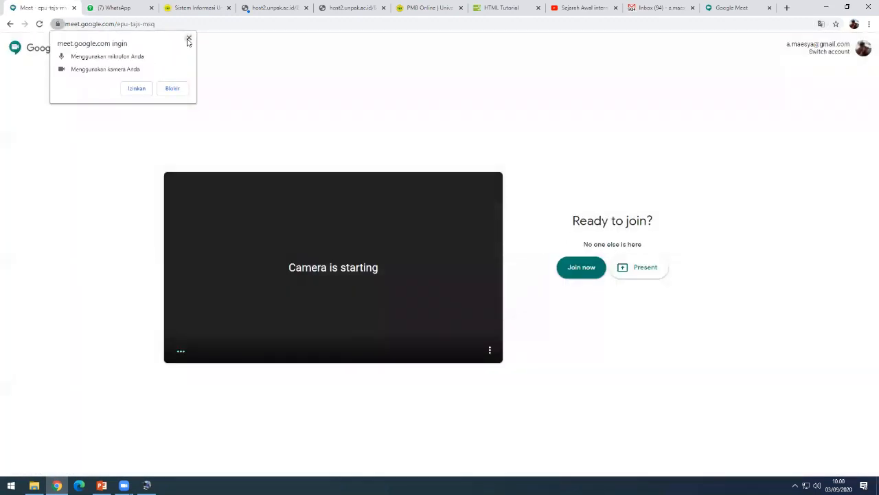
{"action": "left_click", "coordinate": [189, 37]}
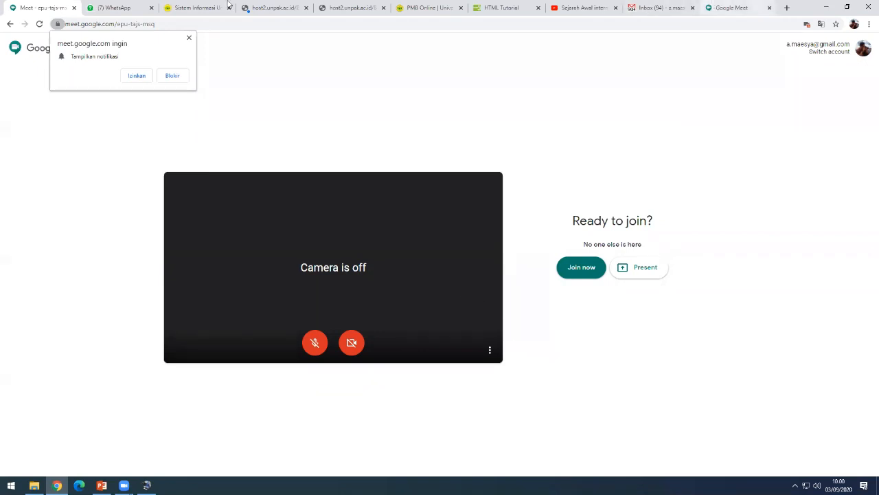
{"action": "left_click", "coordinate": [10, 23]}
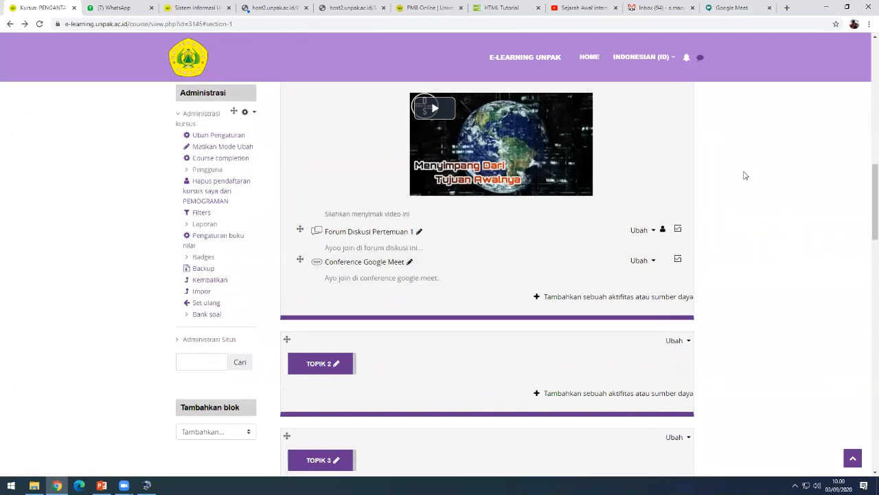
- Bring up the activity-or-resource chooser for the Pertemuan 1 section
{"action": "scroll", "coordinate": [498, 326], "scroll_direction": "up", "scroll_amount": 3}
{"action": "scroll", "coordinate": [498, 327], "scroll_direction": "down", "scroll_amount": 2}
{"action": "scroll", "coordinate": [482, 330], "scroll_direction": "up", "scroll_amount": 2}
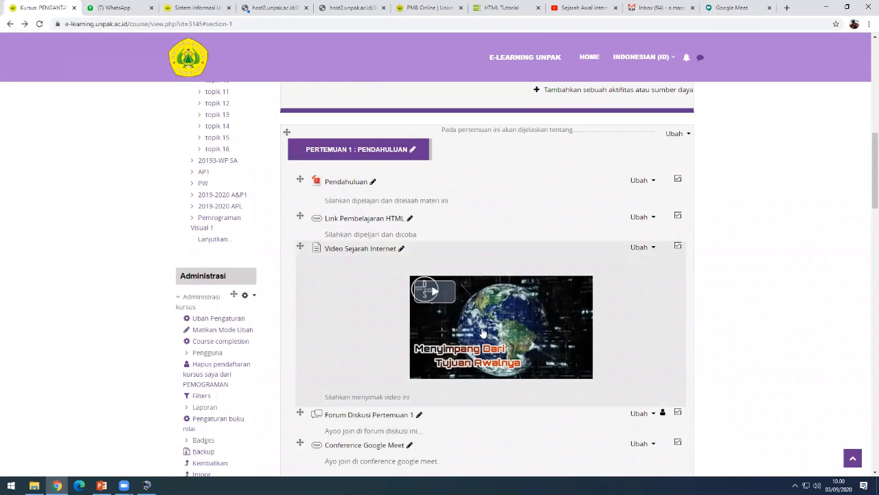
{"action": "scroll", "coordinate": [483, 333], "scroll_direction": "up", "scroll_amount": 1}
{"action": "scroll", "coordinate": [482, 334], "scroll_direction": "down", "scroll_amount": 2}
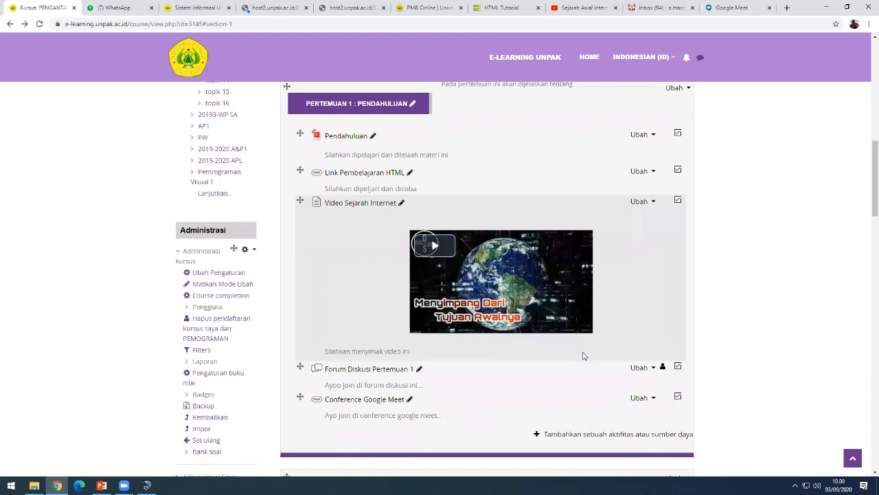
{"action": "scroll", "coordinate": [591, 355], "scroll_direction": "up", "scroll_amount": 1}
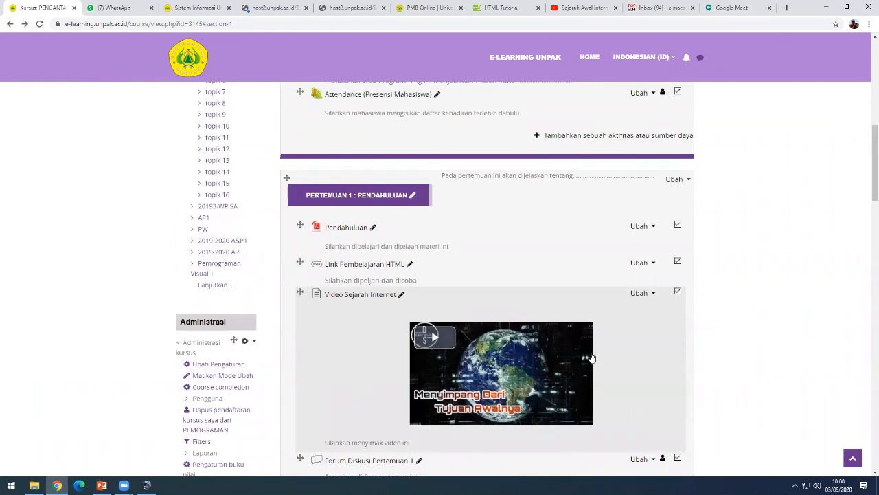
{"action": "scroll", "coordinate": [592, 357], "scroll_direction": "down", "scroll_amount": 1}
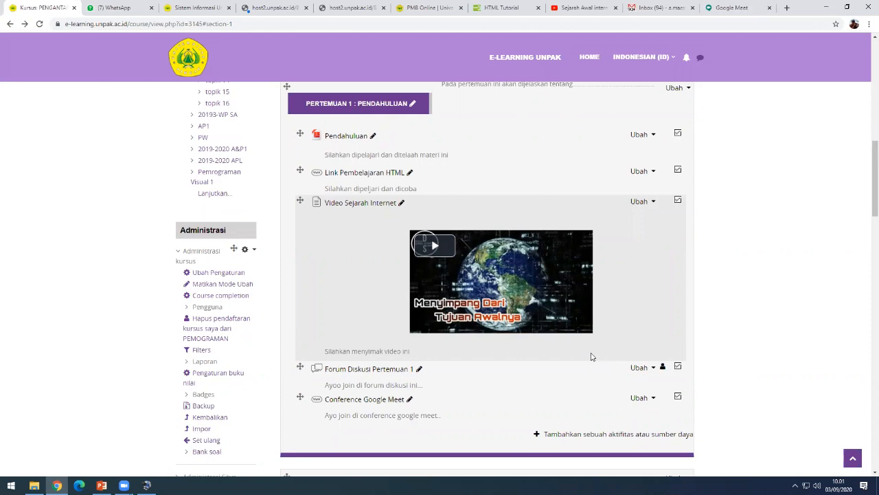
{"action": "scroll", "coordinate": [598, 356], "scroll_direction": "down", "scroll_amount": 1}
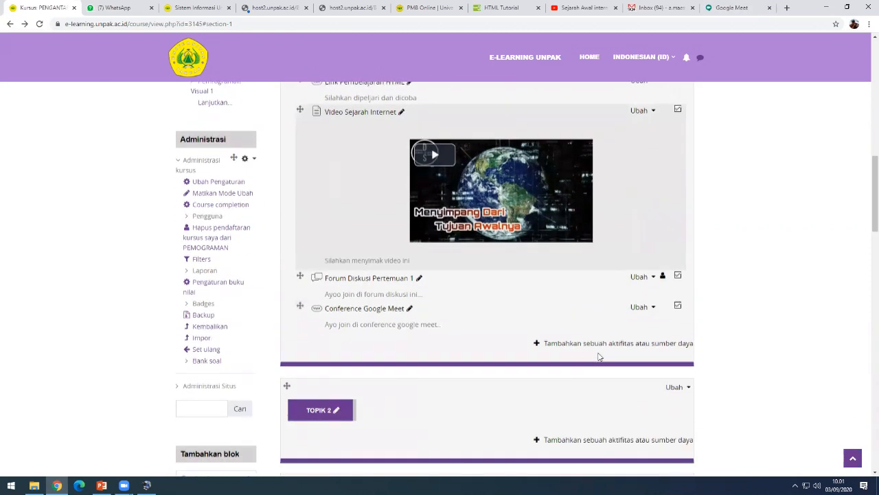
{"action": "scroll", "coordinate": [598, 357], "scroll_direction": "up", "scroll_amount": 1}
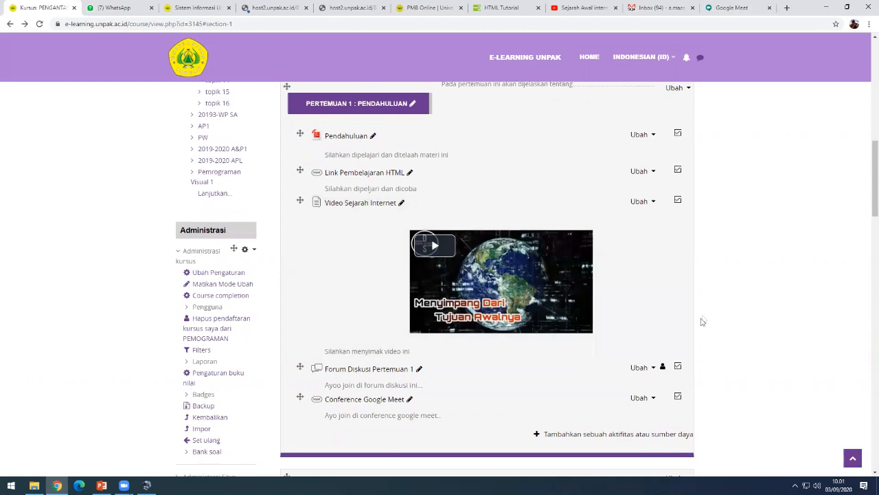
{"action": "scroll", "coordinate": [567, 334], "scroll_direction": "up", "scroll_amount": 1}
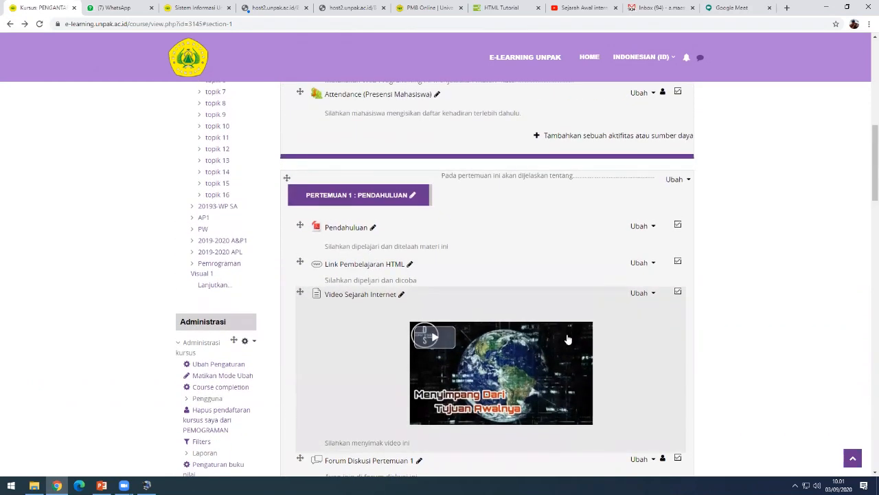
{"action": "scroll", "coordinate": [568, 339], "scroll_direction": "down", "scroll_amount": 2}
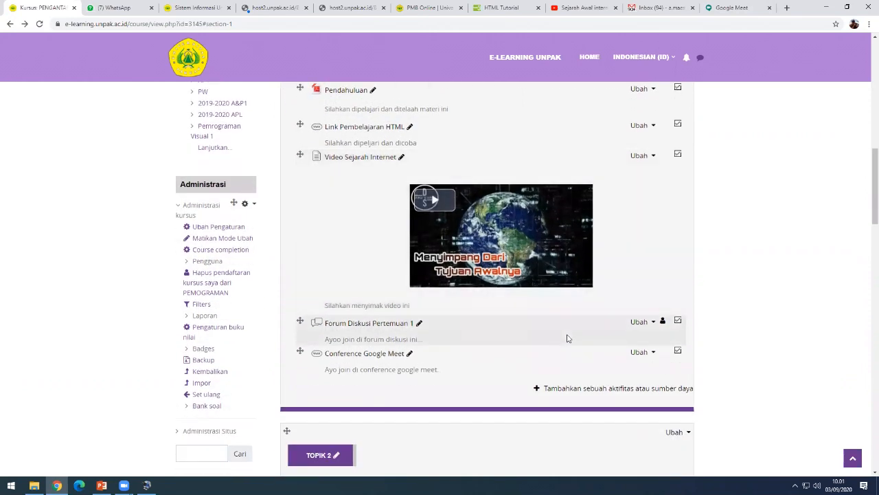
{"action": "left_click", "coordinate": [593, 390]}
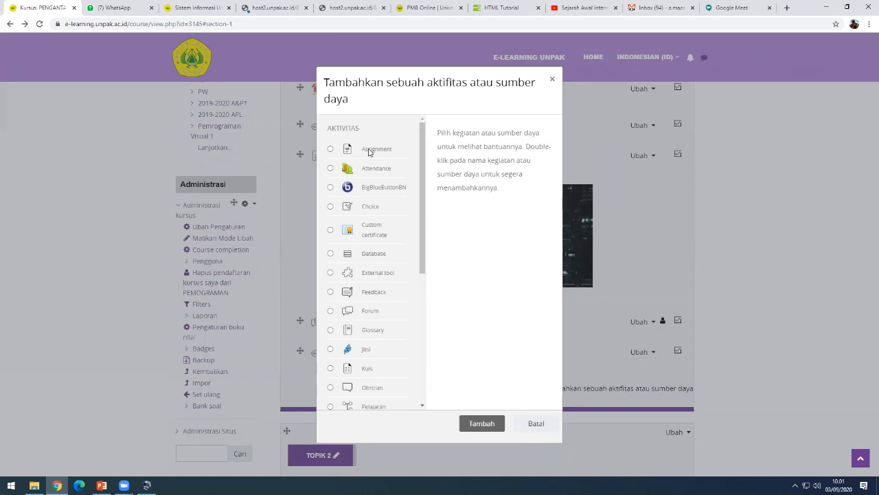
- Choose Assignment in the activity chooser to start a blank assignment form
{"action": "left_click", "coordinate": [331, 149]}
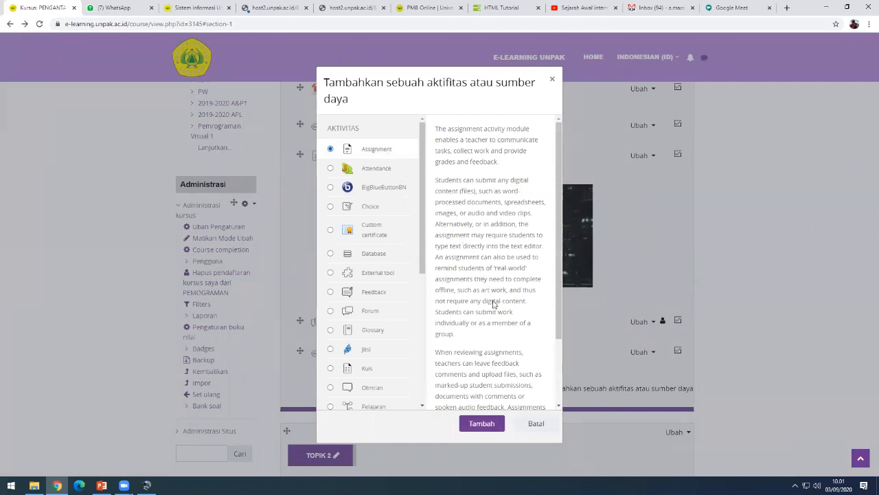
{"action": "left_click", "coordinate": [481, 424]}
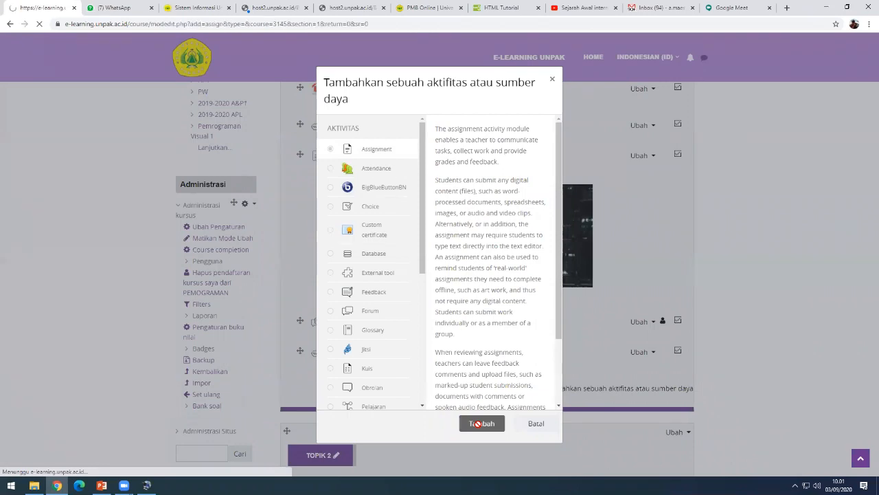
{"action": "scroll", "coordinate": [453, 309], "scroll_direction": "down", "scroll_amount": 1}
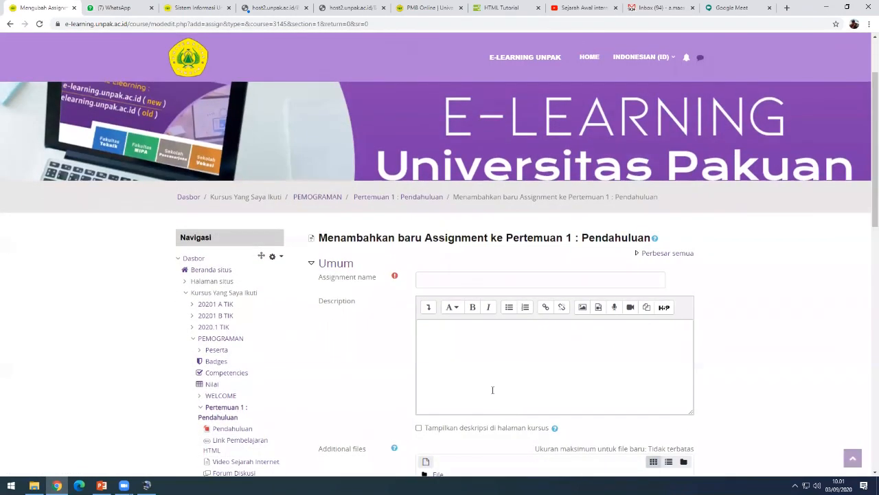
- Name the new assignment 'Soal UTS', replacing an initial Pendahuluan draft name
{"action": "left_click", "coordinate": [451, 280]}
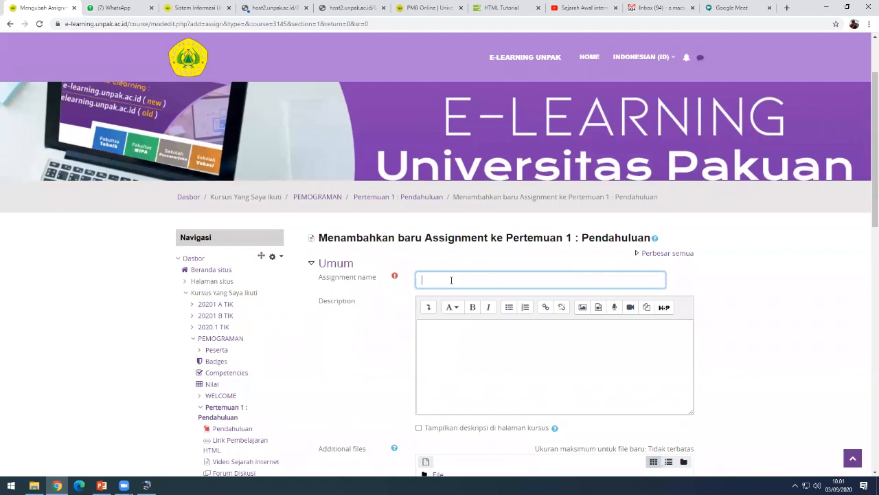
{"action": "type", "text": "Tuas"}
{"action": "key", "text": "BackSpace"}
{"action": "type", "text": "ga 1"}
{"action": "key", "text": "BackSpace"}
{"action": "key", "text": "BackSpace"}
{"action": "type", "text": "s 1 (Pendahuluan)"}
{"action": "left_click", "coordinate": [455, 337]}
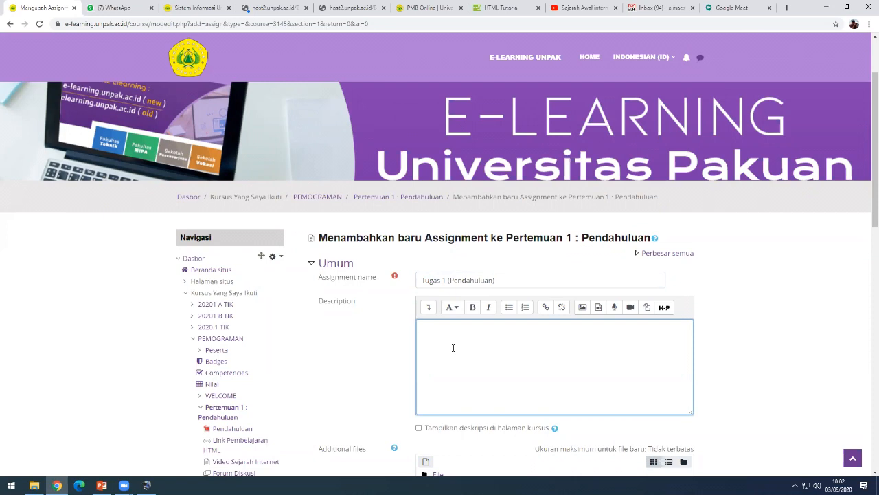
{"action": "left_click_drag", "start_coordinate": [505, 281], "coordinate": [398, 284]}
{"action": "type", "text": "Soa"}
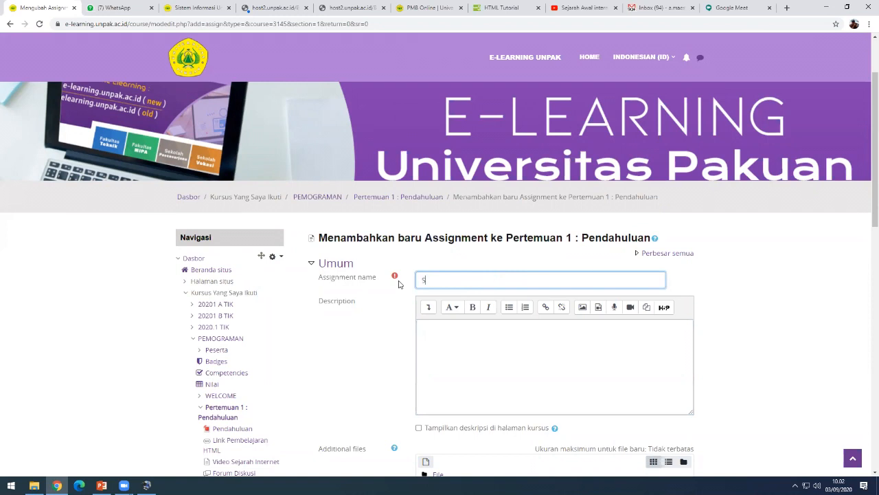
{"action": "key", "text": "BackSpace"}
{"action": "key", "text": "BackSpace"}
{"action": "type", "text": "oal"}
{"action": "type", "text": " UTAS"}
{"action": "key", "text": "BackSpace"}
{"action": "type", "text": "S"}
- Enter the description 'Silahkan dikerjakan dengan jujur'
{"action": "left_click", "coordinate": [460, 353]}
{"action": "type", "text": "Sl"}
{"action": "type", "text": "lahkan"}
{"action": "type", "text": " dikerjakan d"}
{"action": "type", "text": "engan ju"}
{"action": "type", "text": "jur"}
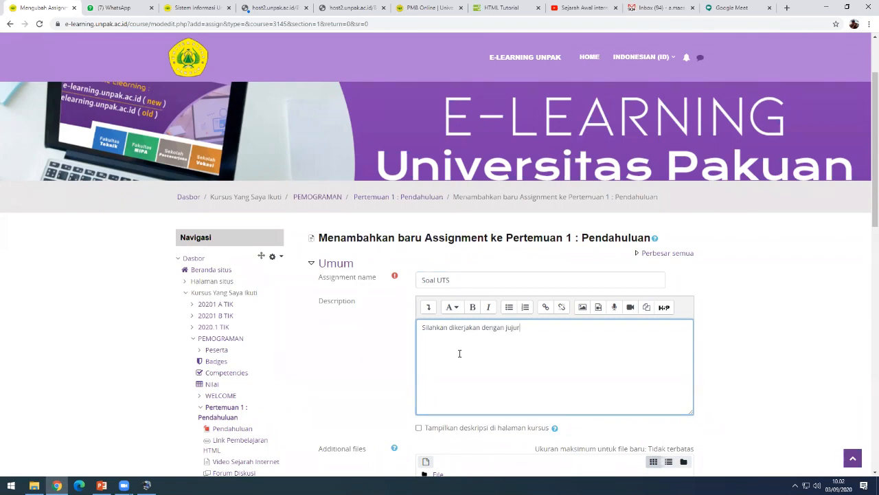
{"action": "scroll", "coordinate": [460, 353], "scroll_direction": "down", "scroll_amount": 2}
- Tick 'Tampilkan deskripsi di halaman kursus' so the description shows on the course page
{"action": "left_click", "coordinate": [419, 336]}
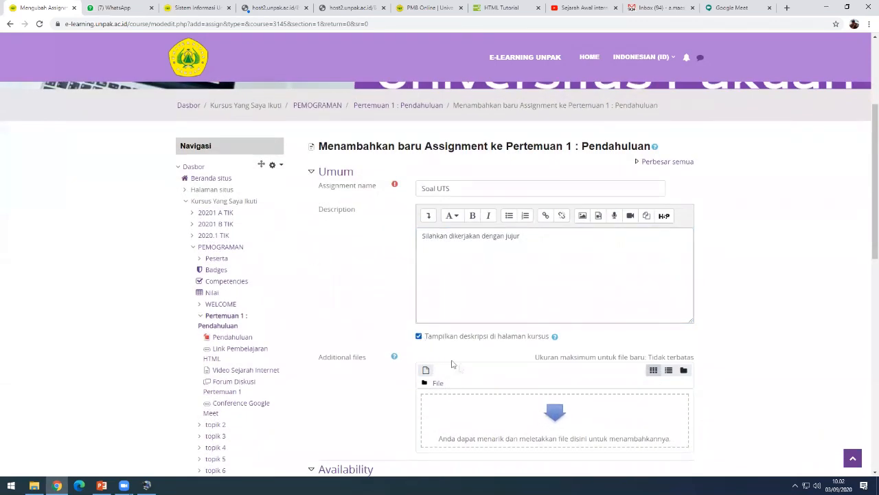
{"action": "scroll", "coordinate": [453, 364], "scroll_direction": "down", "scroll_amount": 1}
{"action": "left_click", "coordinate": [527, 164]}
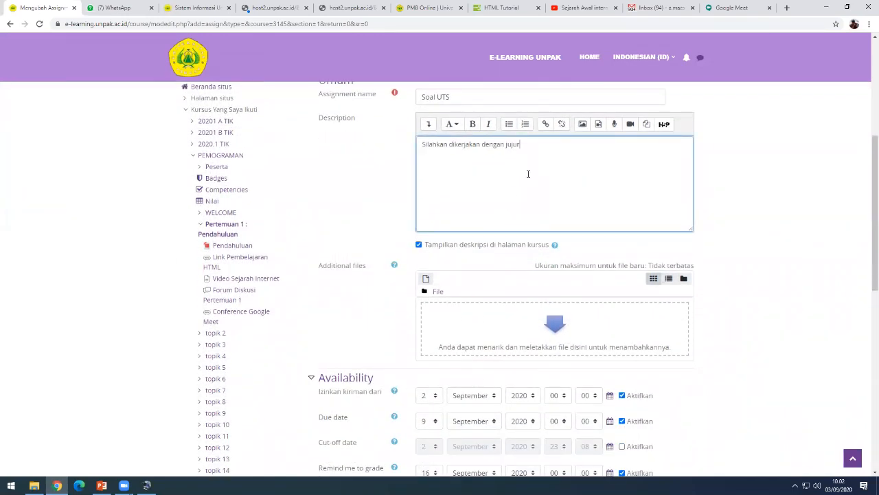
{"action": "scroll", "coordinate": [529, 174], "scroll_direction": "up", "scroll_amount": 2}
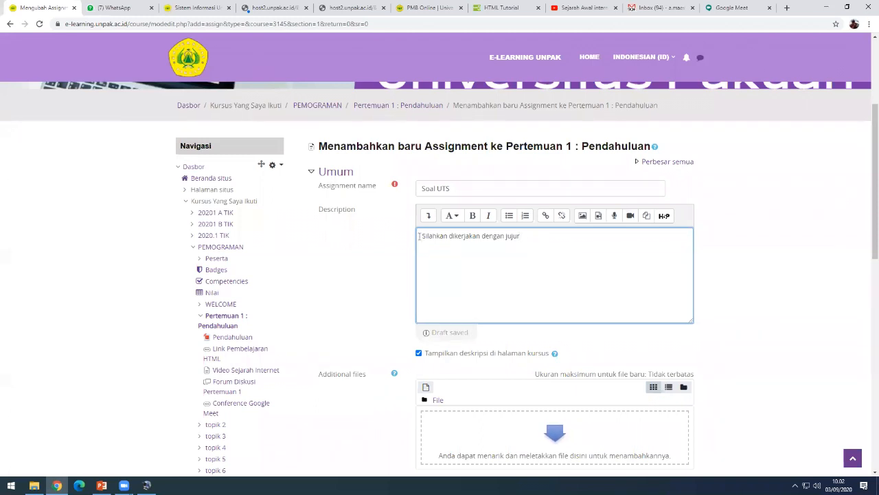
{"action": "left_click_drag", "start_coordinate": [423, 235], "coordinate": [539, 255]}
{"action": "left_click", "coordinate": [540, 255]}
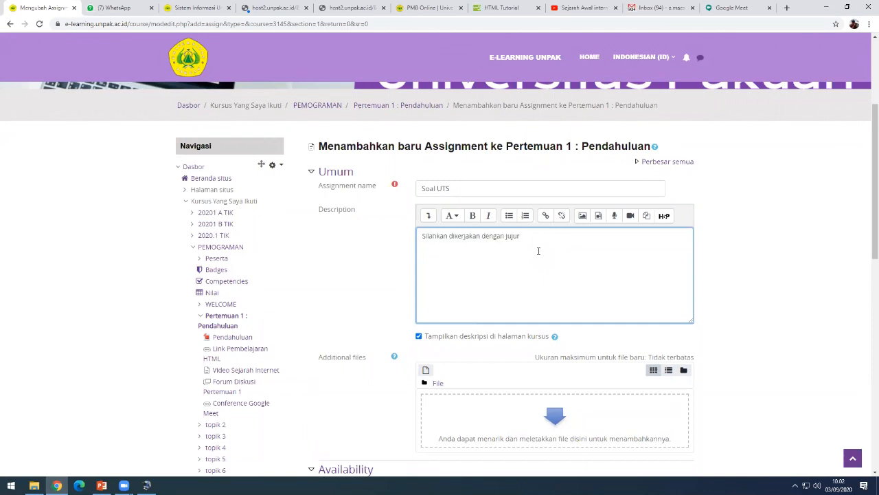
{"action": "scroll", "coordinate": [556, 336], "scroll_direction": "down", "scroll_amount": 1}
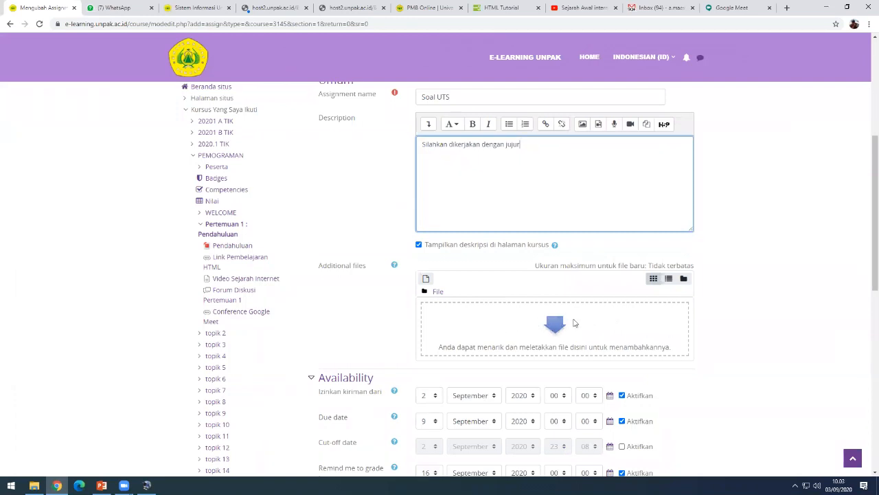
{"action": "scroll", "coordinate": [574, 322], "scroll_direction": "down", "scroll_amount": 1}
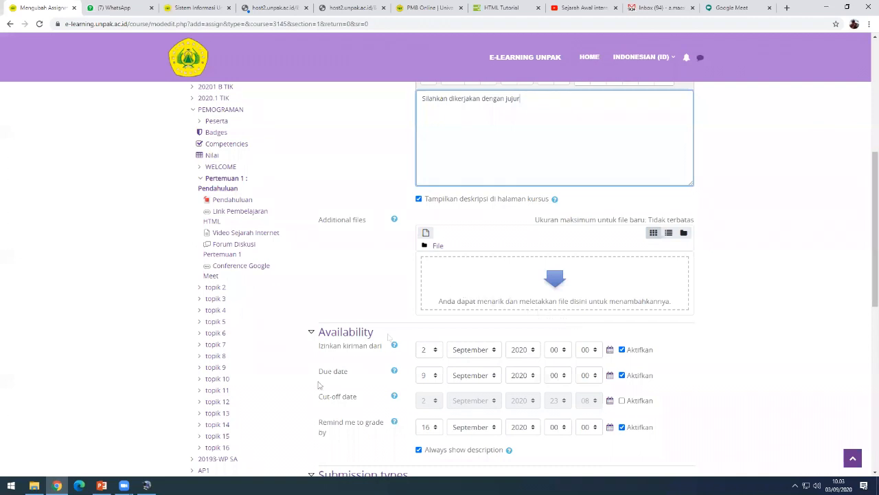
- Drag the 'Pemberitah...' PDF from the Downloads folder into Additional files
{"action": "mouse_move", "coordinate": [33, 485]}
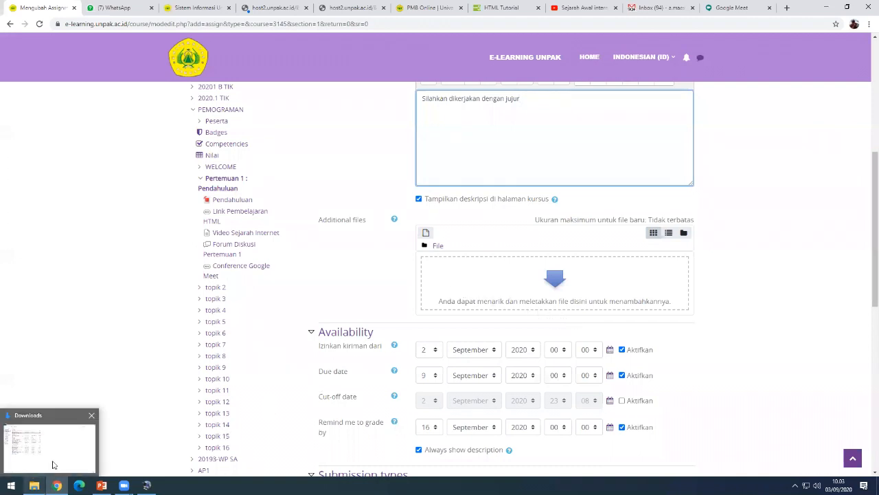
{"action": "left_click", "coordinate": [51, 463]}
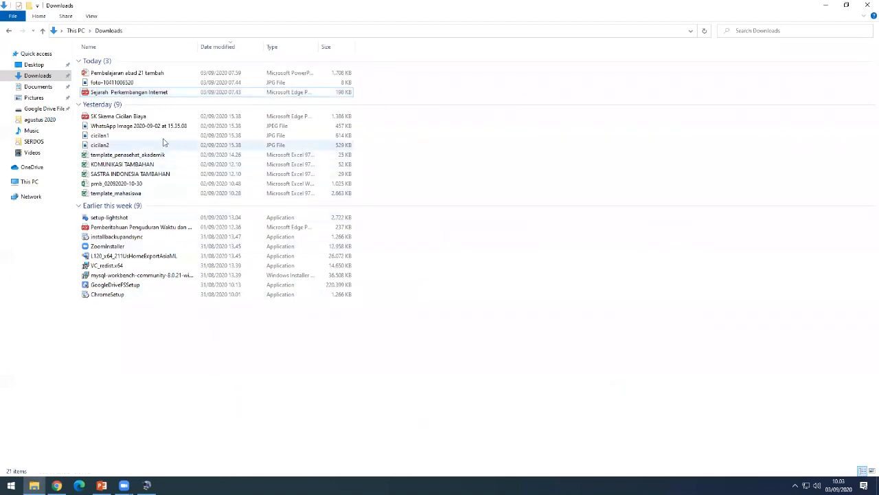
{"action": "left_click", "coordinate": [142, 229]}
{"action": "left_click_drag", "start_coordinate": [144, 231], "coordinate": [575, 302]}
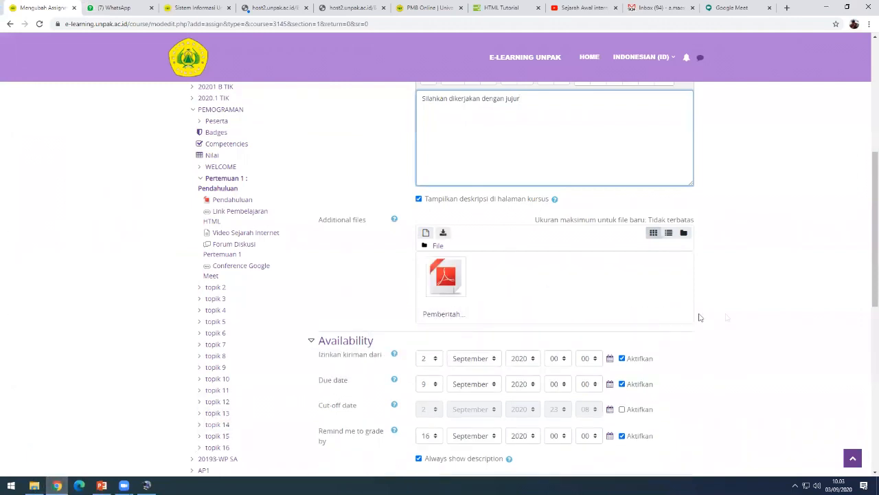
{"action": "left_click", "coordinate": [745, 319]}
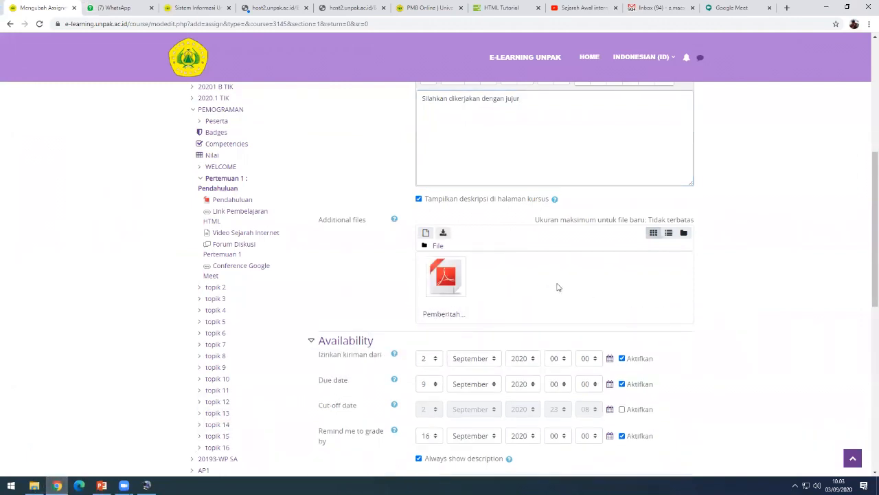
{"action": "scroll", "coordinate": [559, 290], "scroll_direction": "down", "scroll_amount": 1}
{"action": "scroll", "coordinate": [559, 291], "scroll_direction": "up", "scroll_amount": 2}
- Set 'Izinkan kiriman dari' to 22 September 2020 at 13:00
{"action": "scroll", "coordinate": [564, 292], "scroll_direction": "down", "scroll_amount": 3}
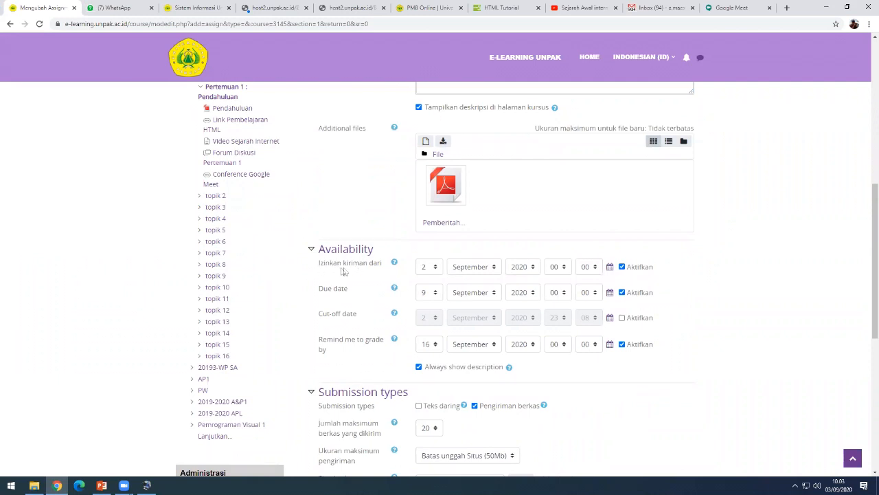
{"action": "left_click", "coordinate": [365, 269]}
{"action": "scroll", "coordinate": [500, 242], "scroll_direction": "up", "scroll_amount": 2}
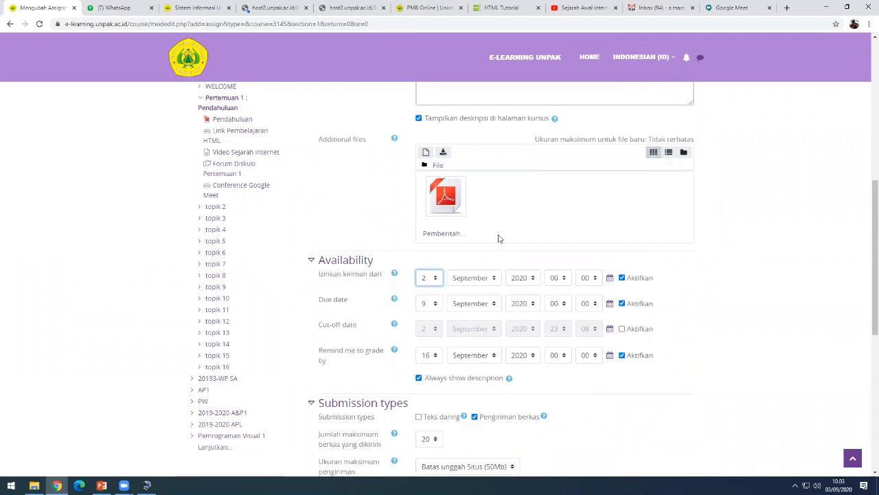
{"action": "scroll", "coordinate": [517, 255], "scroll_direction": "down", "scroll_amount": 2}
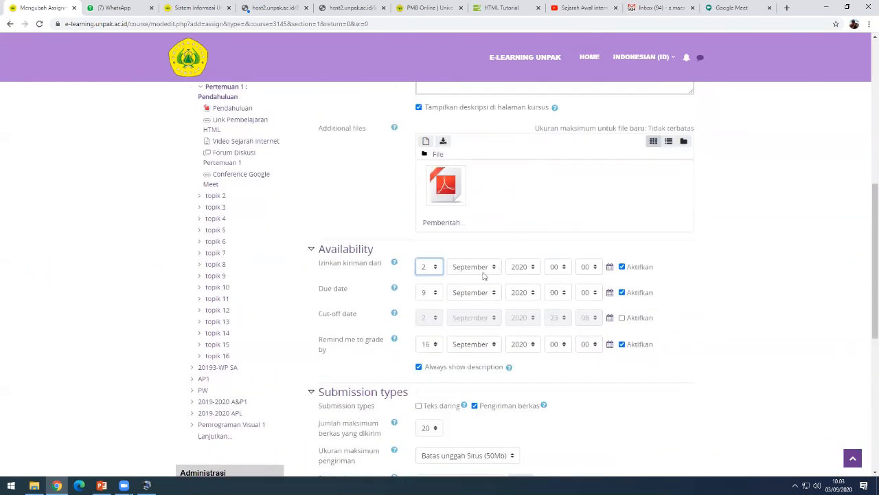
{"action": "left_click", "coordinate": [436, 269]}
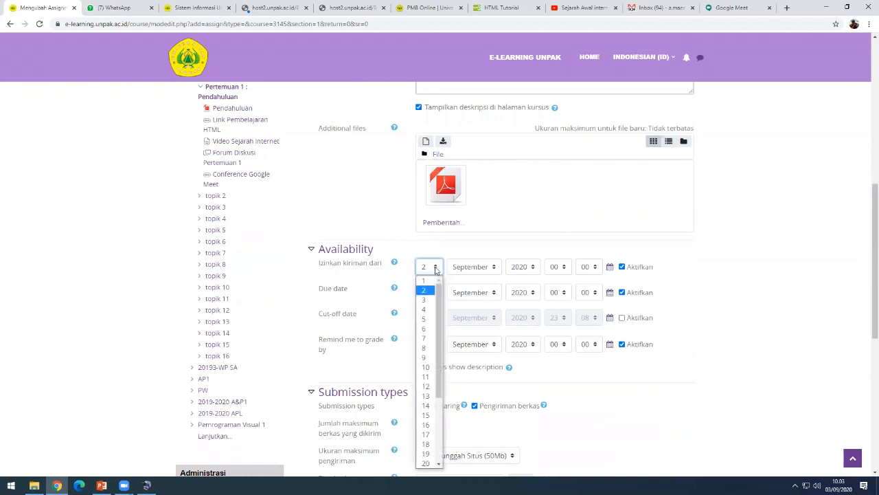
{"action": "left_click_drag", "start_coordinate": [439, 316], "coordinate": [436, 394]}
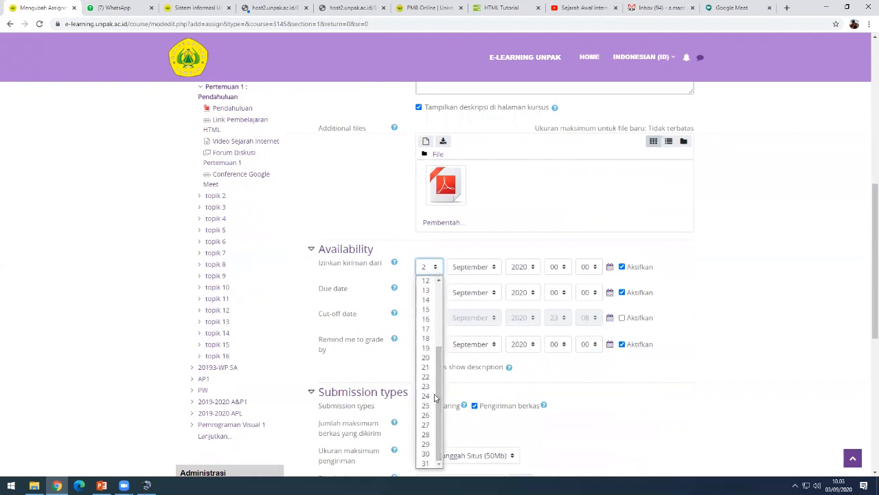
{"action": "left_click", "coordinate": [427, 377]}
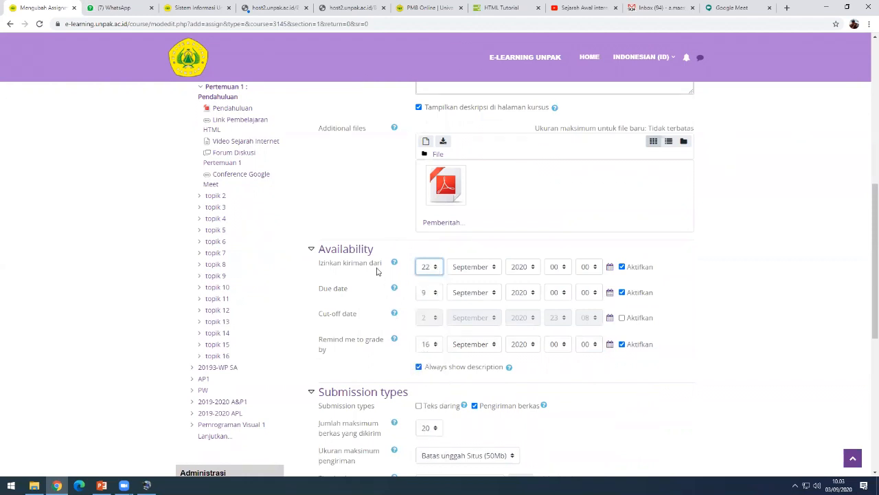
{"action": "left_click", "coordinate": [562, 271]}
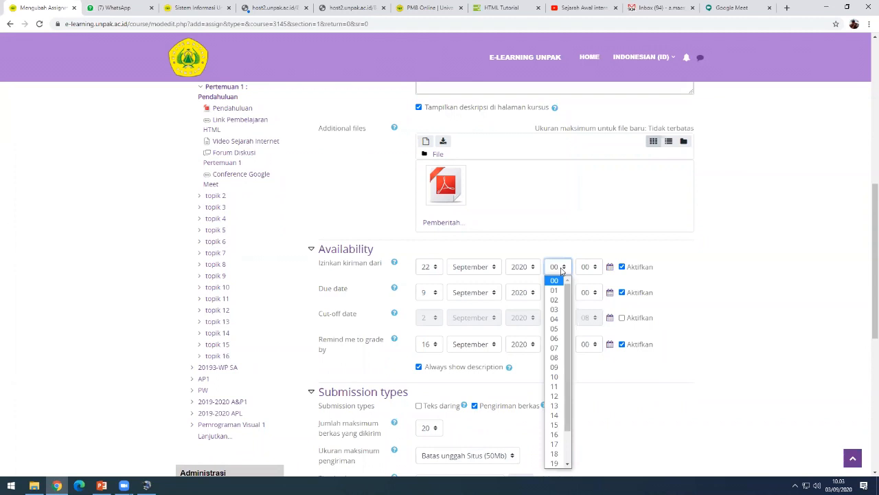
{"action": "left_click", "coordinate": [555, 406]}
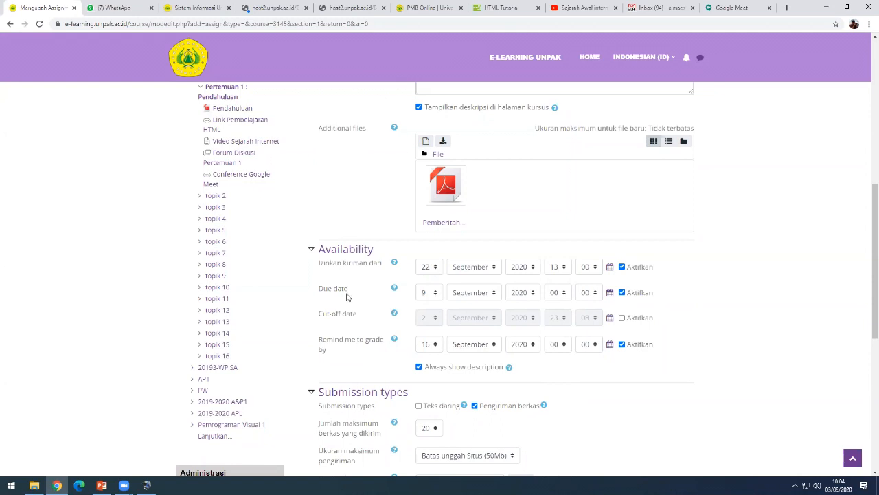
- Set the due date to 26 September 2020 at 23:00
{"action": "left_click", "coordinate": [432, 296]}
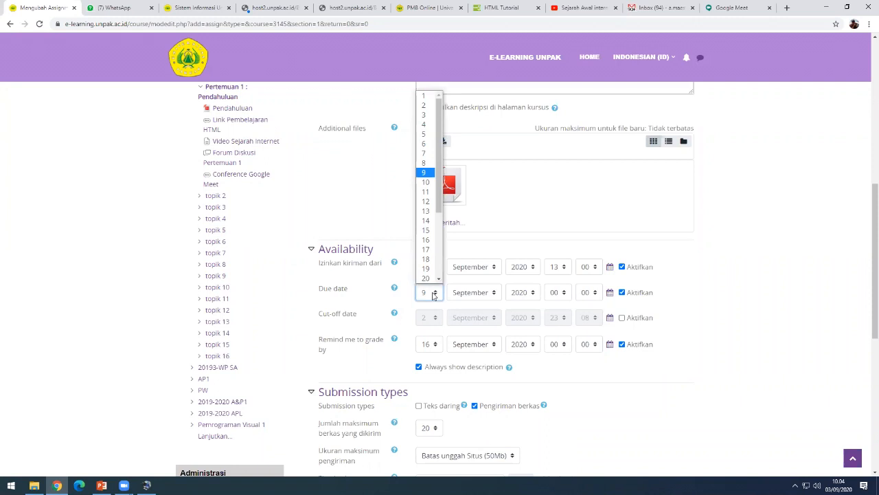
{"action": "left_click", "coordinate": [433, 295]}
{"action": "left_click", "coordinate": [432, 295]}
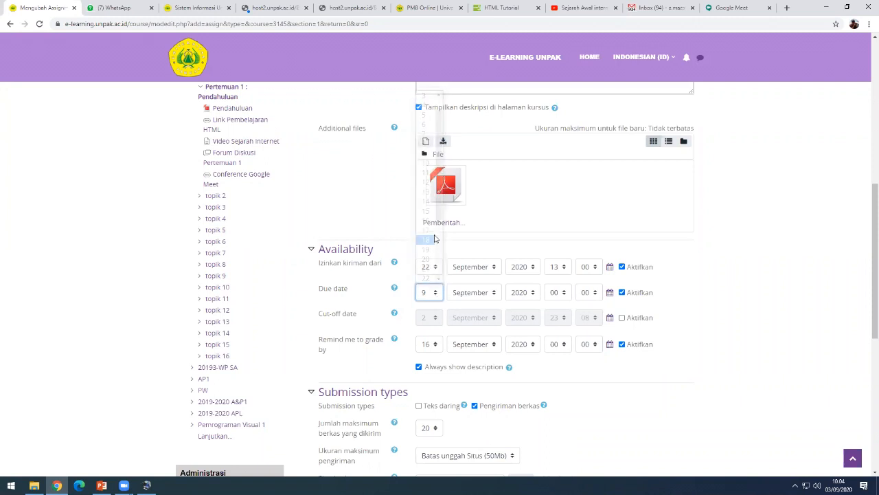
{"action": "scroll", "coordinate": [431, 251], "scroll_direction": "down", "scroll_amount": 3}
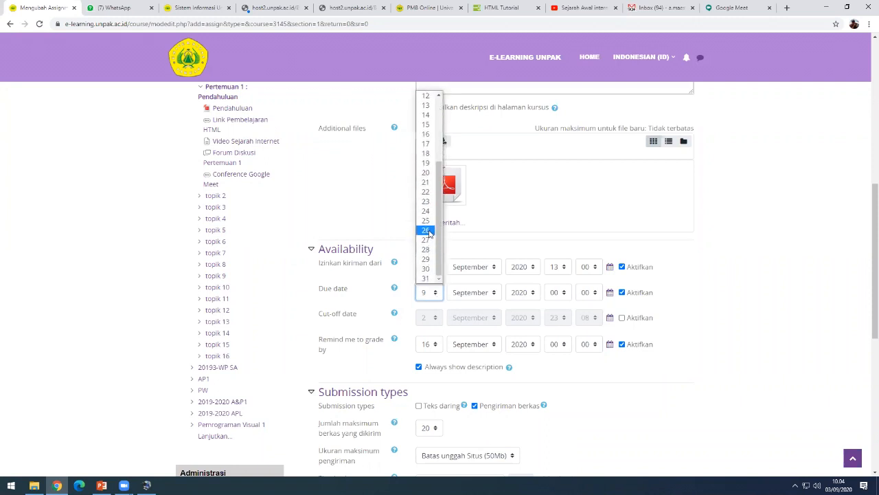
{"action": "left_click", "coordinate": [431, 232]}
{"action": "left_click", "coordinate": [560, 294]}
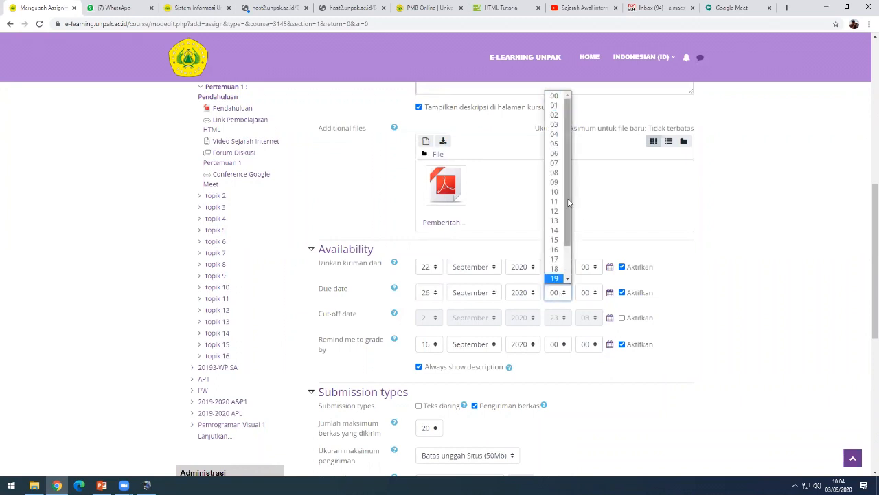
{"action": "scroll", "coordinate": [568, 203], "scroll_direction": "down", "scroll_amount": 2}
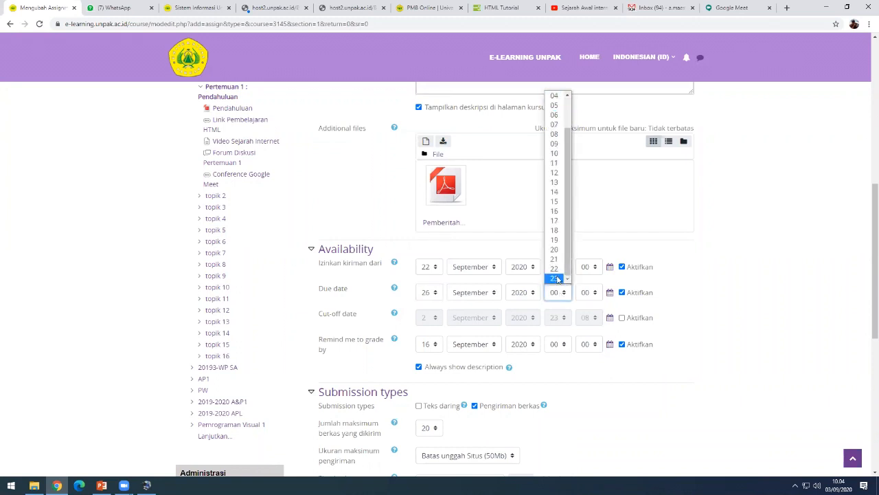
{"action": "left_click", "coordinate": [554, 278]}
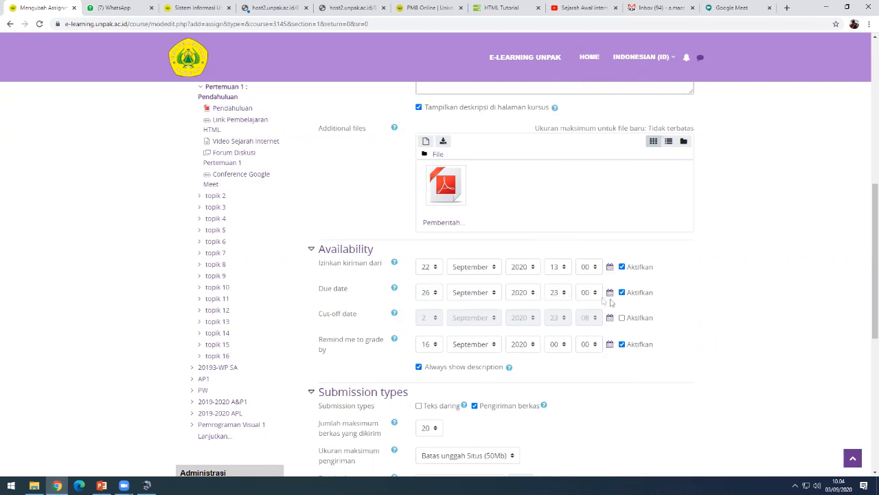
- Set 'Remind me to grade by' to 10 Oktober 2020
{"action": "scroll", "coordinate": [727, 358], "scroll_direction": "down", "scroll_amount": 2}
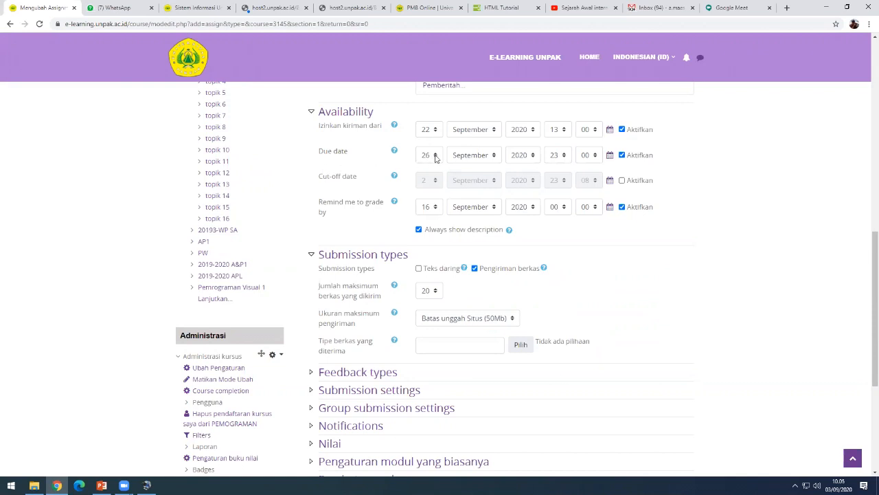
{"action": "left_click", "coordinate": [438, 208]}
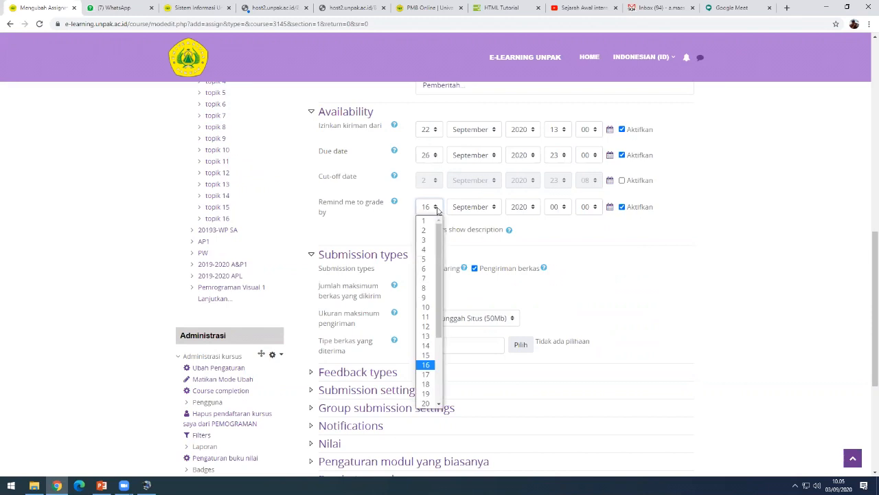
{"action": "left_click", "coordinate": [426, 307]}
{"action": "left_click", "coordinate": [484, 207]}
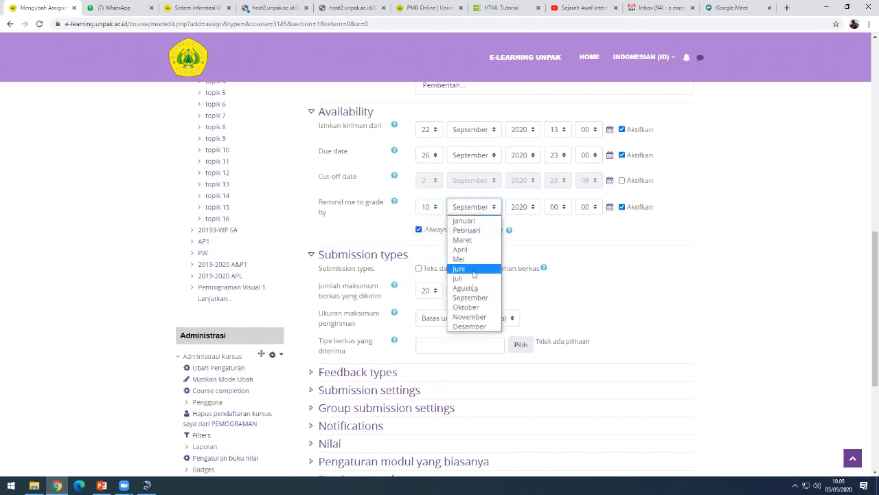
{"action": "left_click", "coordinate": [470, 306]}
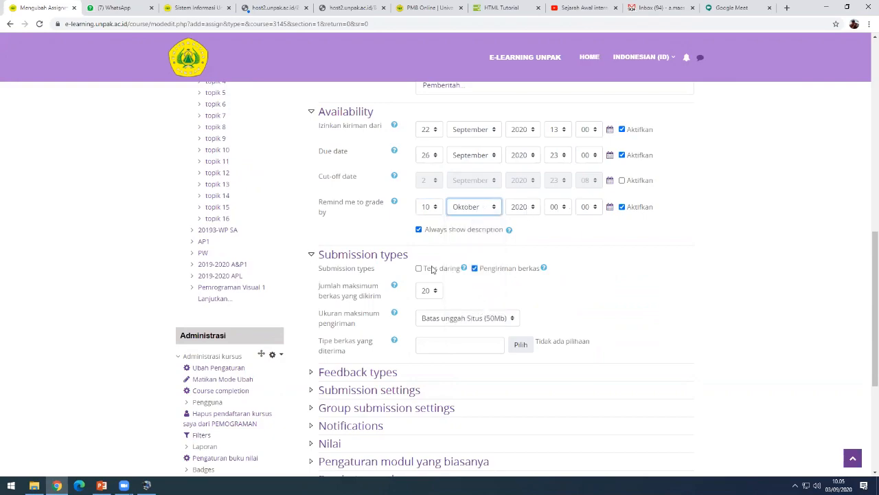
{"action": "scroll", "coordinate": [550, 378], "scroll_direction": "down", "scroll_amount": 2}
{"action": "scroll", "coordinate": [561, 387], "scroll_direction": "up", "scroll_amount": 3}
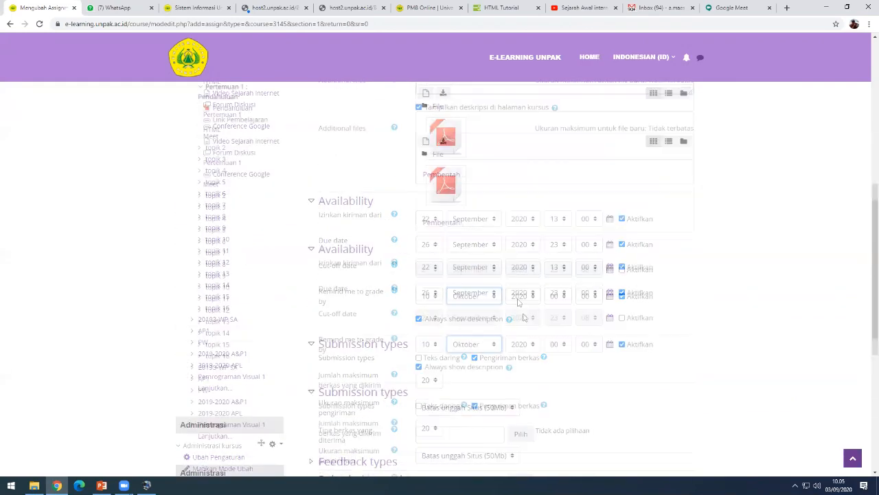
- Save the Soal UTS assignment and return to the course page
{"action": "scroll", "coordinate": [549, 344], "scroll_direction": "down", "scroll_amount": 5}
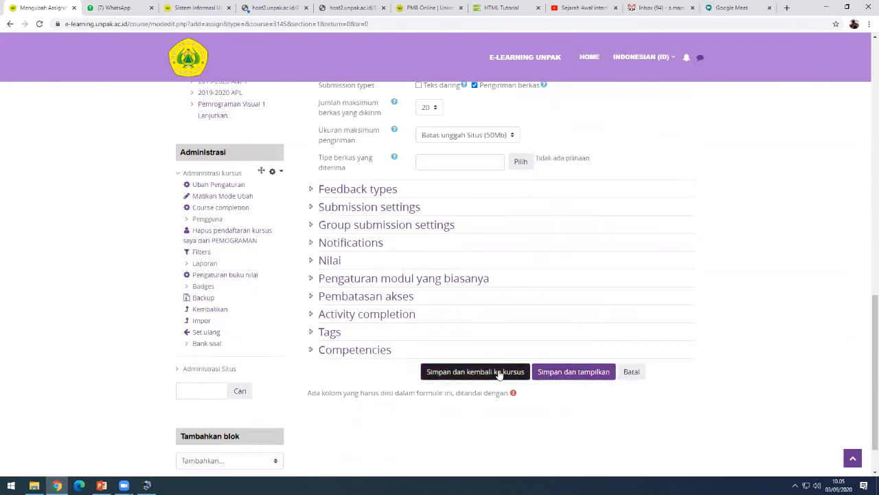
{"action": "left_click", "coordinate": [499, 373]}
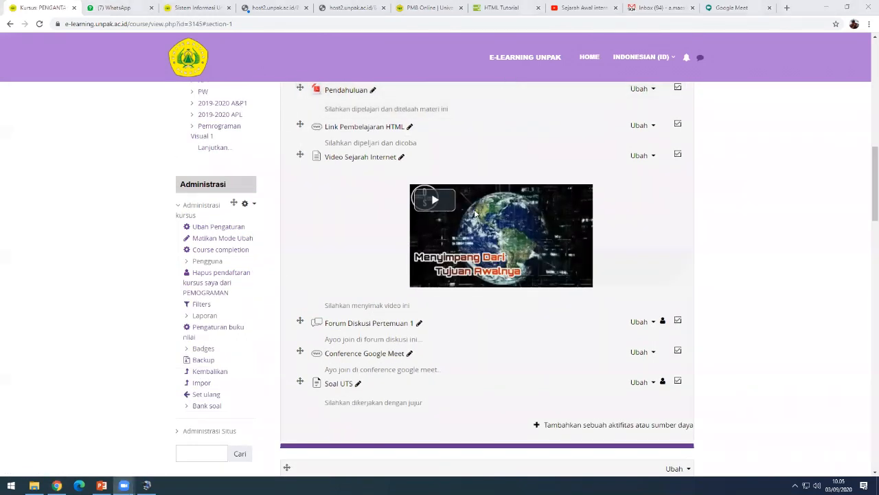
{"action": "left_click", "coordinate": [746, 170]}
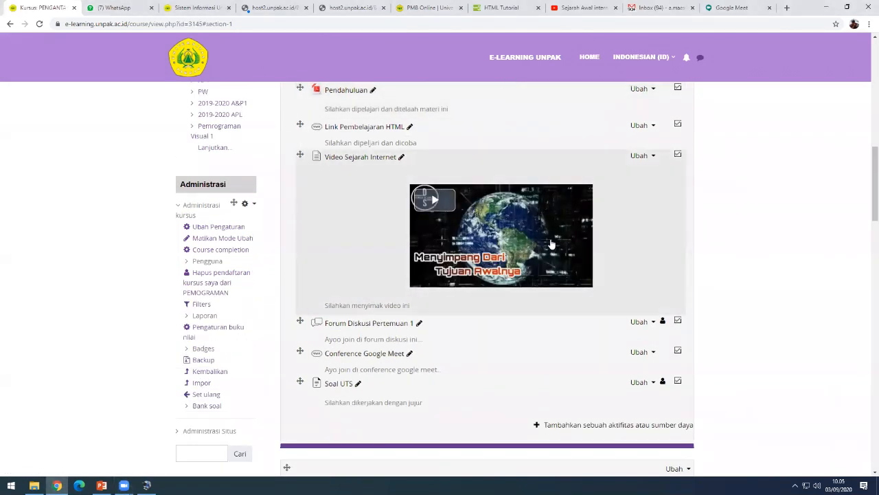
- Go to the Soal UTS assignment listed under Pertemuan 1
{"action": "scroll", "coordinate": [581, 298], "scroll_direction": "down", "scroll_amount": 2}
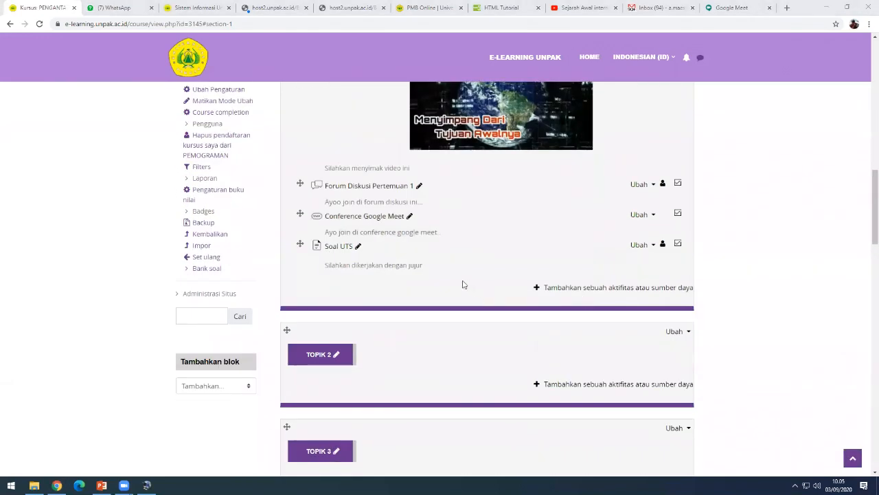
{"action": "scroll", "coordinate": [403, 282], "scroll_direction": "up", "scroll_amount": 1}
{"action": "scroll", "coordinate": [399, 288], "scroll_direction": "down", "scroll_amount": 1}
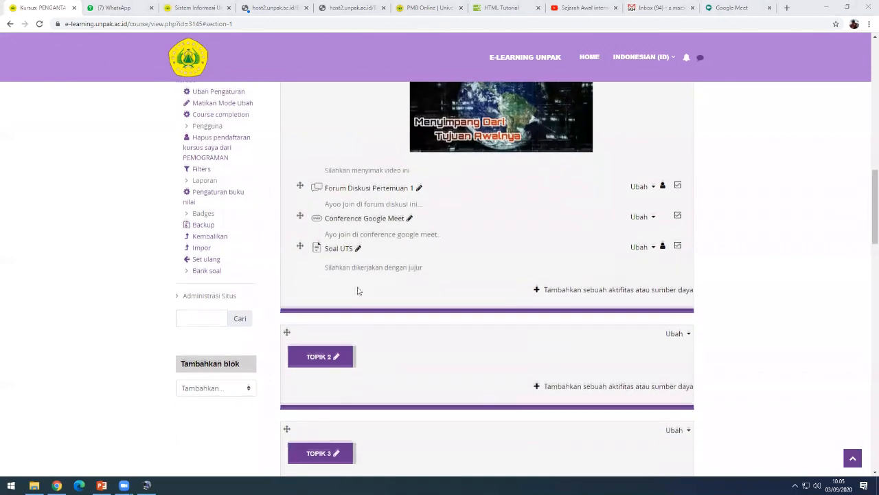
{"action": "left_click", "coordinate": [335, 252]}
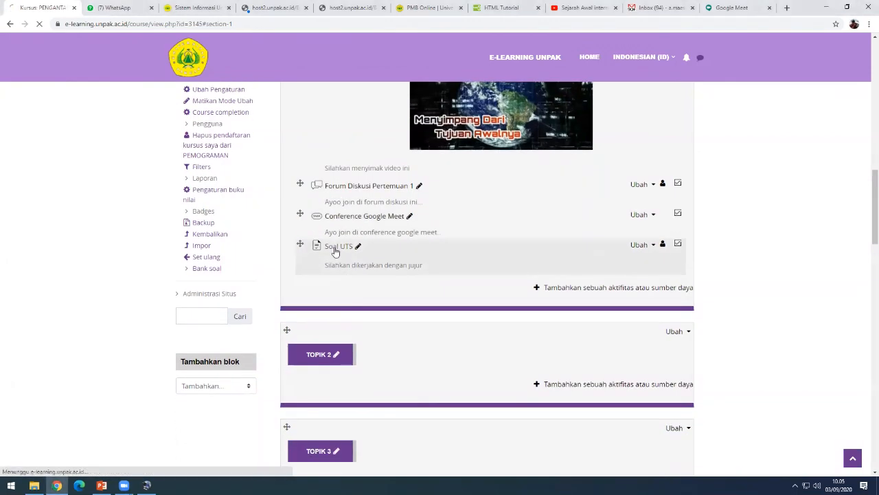
- Highlight the grading summary's 1 participant and 0 submitted counts for Soal UTS
{"action": "scroll", "coordinate": [418, 269], "scroll_direction": "down", "scroll_amount": 2}
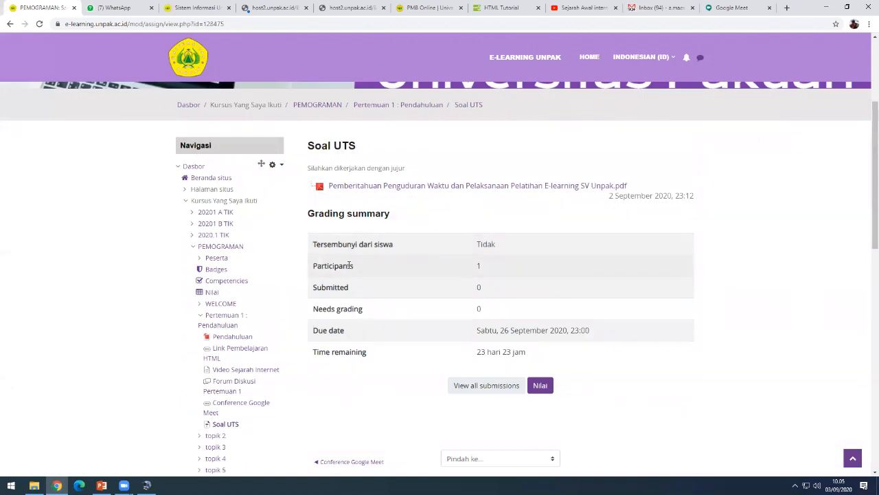
{"action": "double_click", "coordinate": [479, 266]}
{"action": "double_click", "coordinate": [480, 266]}
{"action": "left_click_drag", "start_coordinate": [323, 289], "coordinate": [360, 294]}
{"action": "left_click", "coordinate": [361, 294]}
{"action": "double_click", "coordinate": [479, 288]}
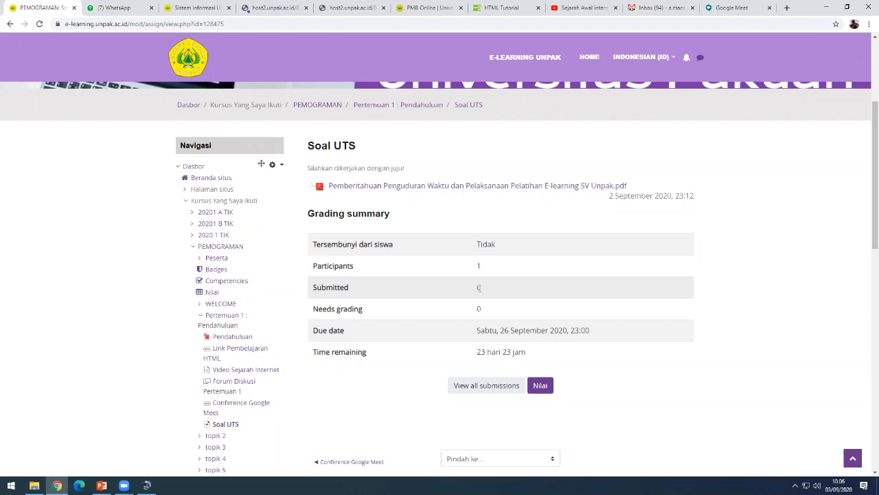
{"action": "scroll", "coordinate": [268, 312], "scroll_direction": "down", "scroll_amount": 7}
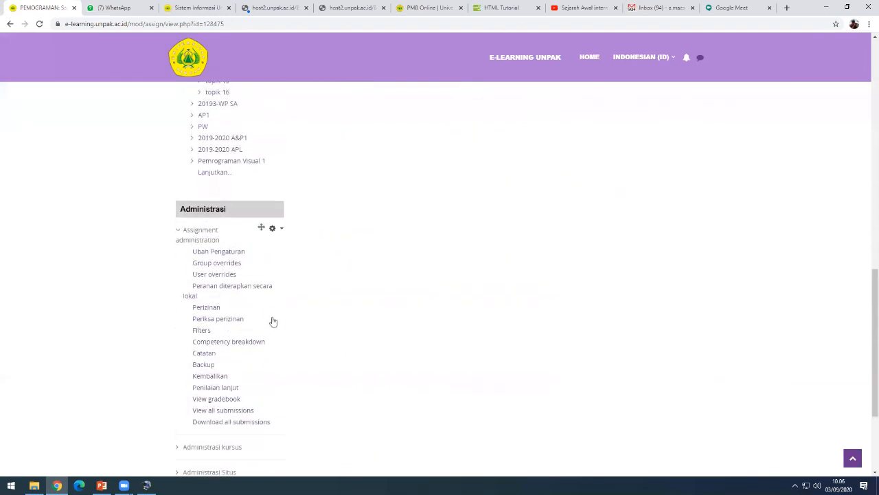
{"action": "scroll", "coordinate": [275, 316], "scroll_direction": "up", "scroll_amount": 2}
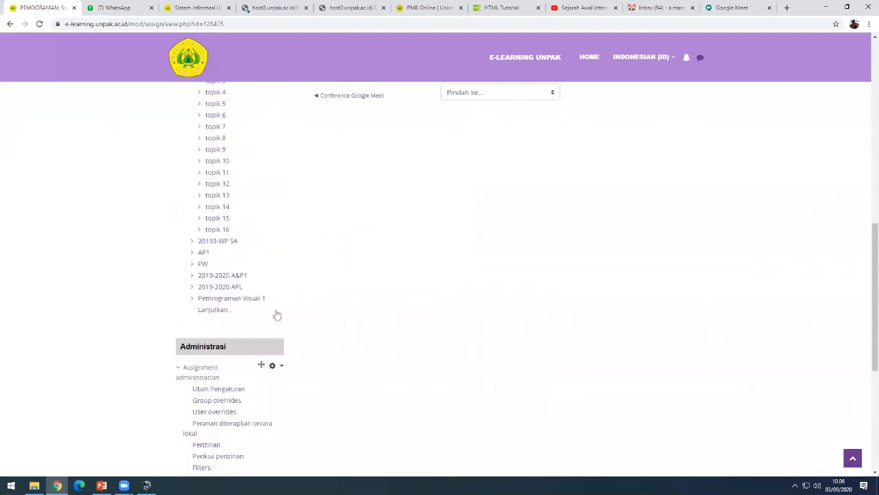
- Go to UTS - Web Programming in Pertemuan 7 of course 20193-WP SA
{"action": "left_click", "coordinate": [232, 244]}
{"action": "scroll", "coordinate": [445, 336], "scroll_direction": "down", "scroll_amount": 20}
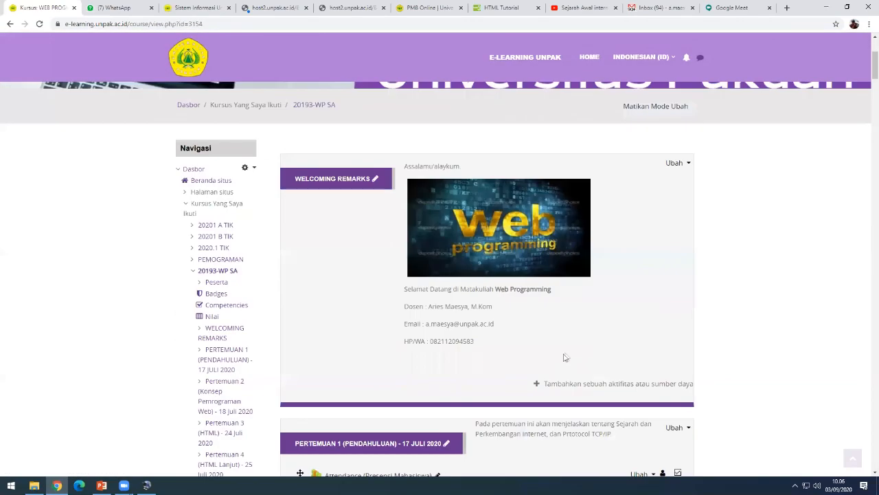
{"action": "scroll", "coordinate": [576, 352], "scroll_direction": "down", "scroll_amount": 15}
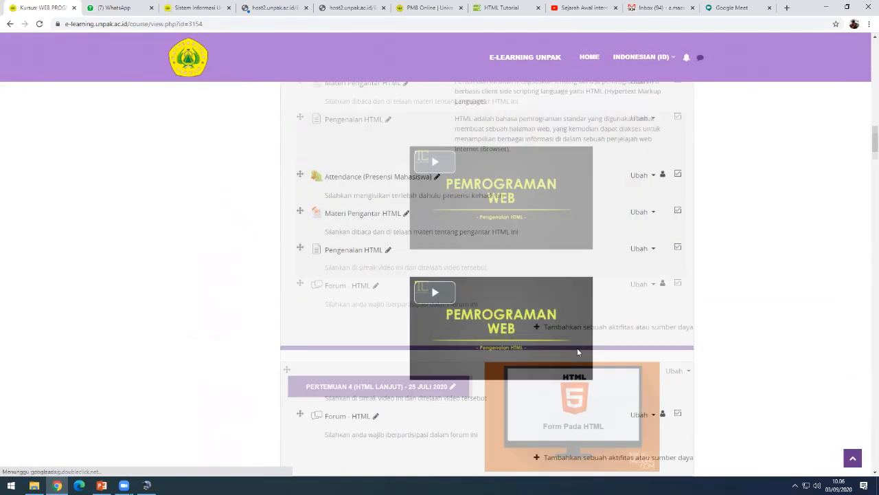
{"action": "scroll", "coordinate": [577, 352], "scroll_direction": "down", "scroll_amount": 12}
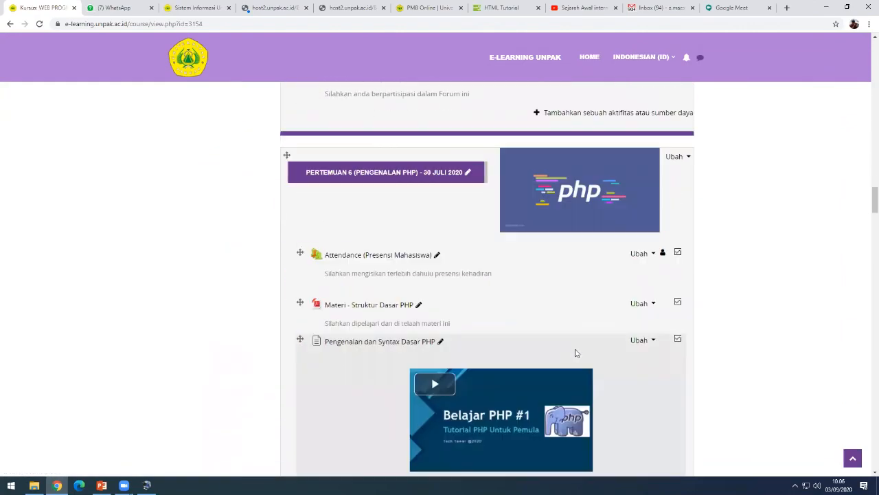
{"action": "scroll", "coordinate": [576, 353], "scroll_direction": "down", "scroll_amount": 3}
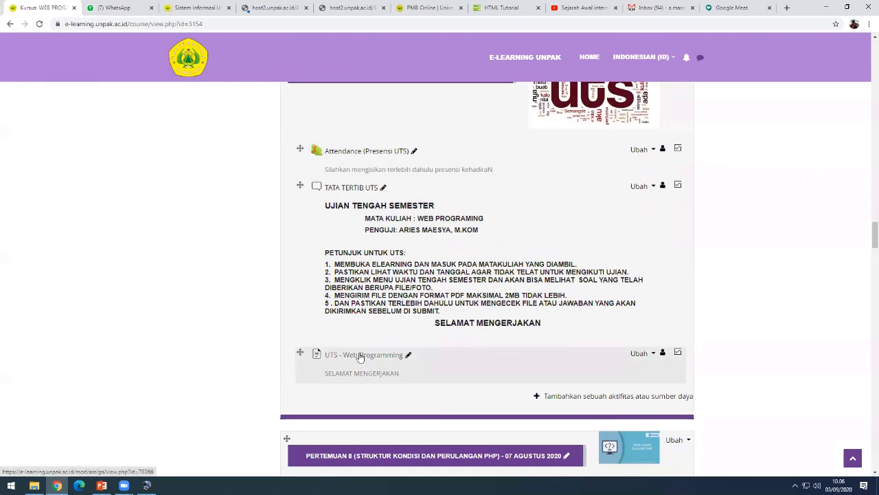
{"action": "left_click", "coordinate": [360, 357]}
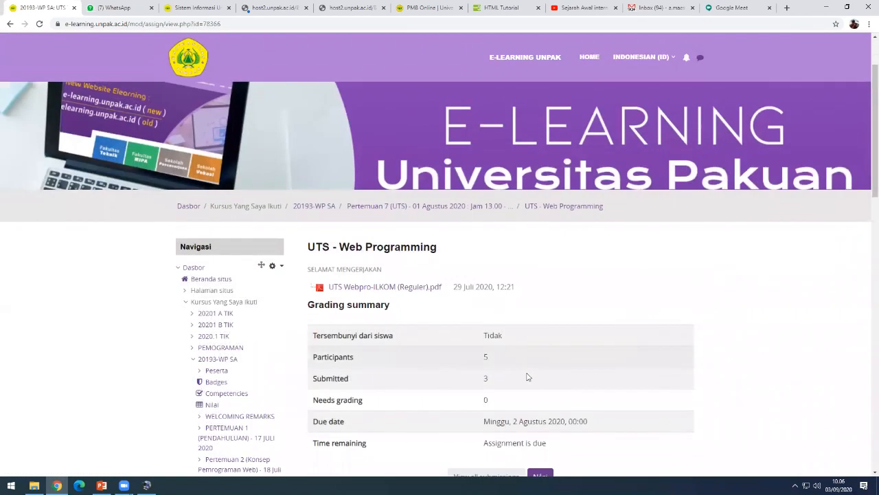
- Highlight its grading summary counts: 5 participants and 3 submitted
{"action": "scroll", "coordinate": [527, 376], "scroll_direction": "down", "scroll_amount": 1}
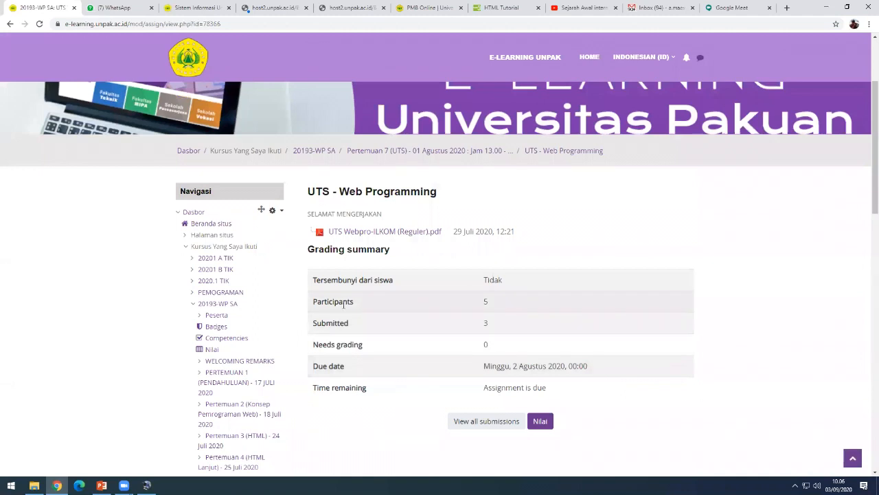
{"action": "double_click", "coordinate": [485, 302]}
{"action": "left_click", "coordinate": [386, 328]}
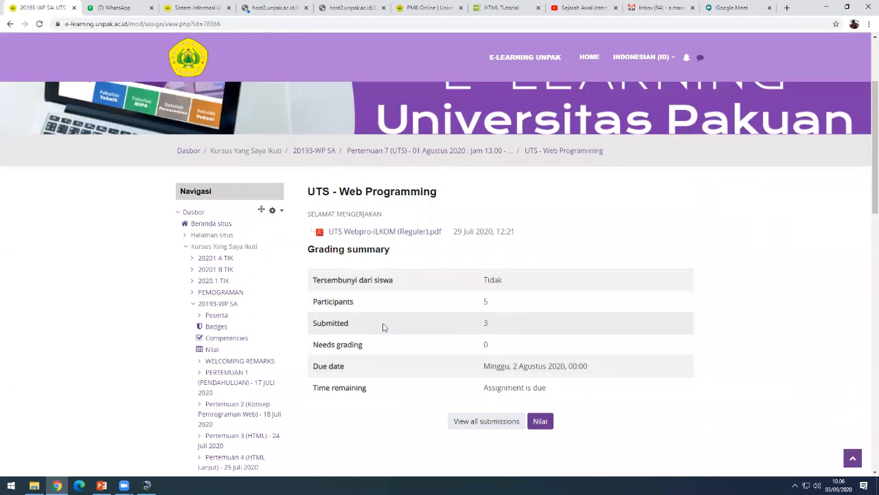
{"action": "left_click_drag", "start_coordinate": [483, 323], "coordinate": [496, 325]}
{"action": "left_click", "coordinate": [496, 325]}
- Show the full submissions table for the UTS - Web Programming assignment
{"action": "left_click", "coordinate": [467, 427]}
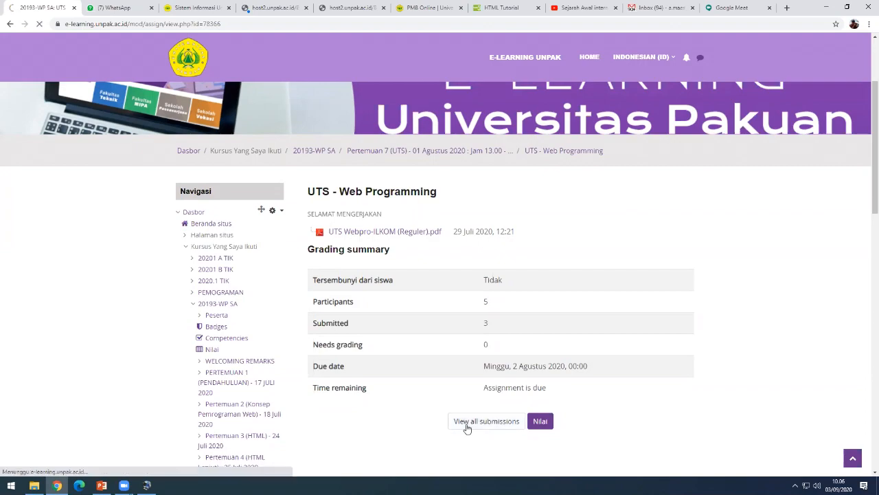
{"action": "scroll", "coordinate": [534, 351], "scroll_direction": "down", "scroll_amount": 4}
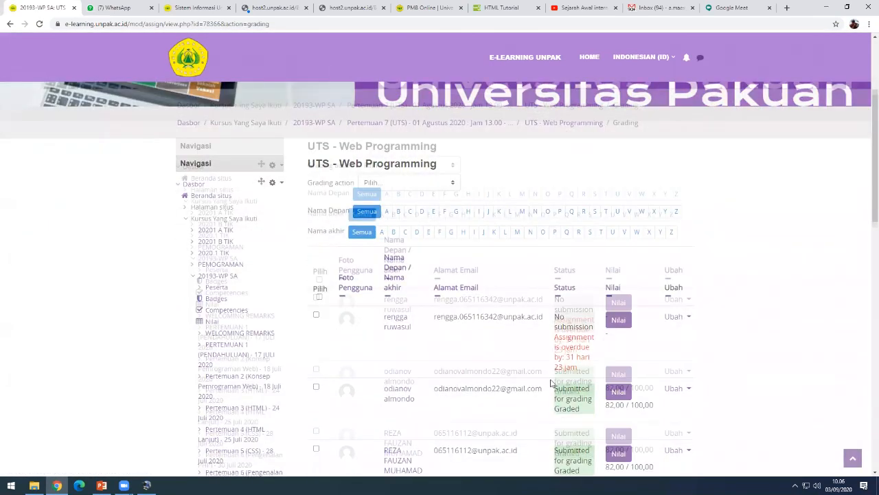
{"action": "scroll", "coordinate": [550, 383], "scroll_direction": "down", "scroll_amount": 1}
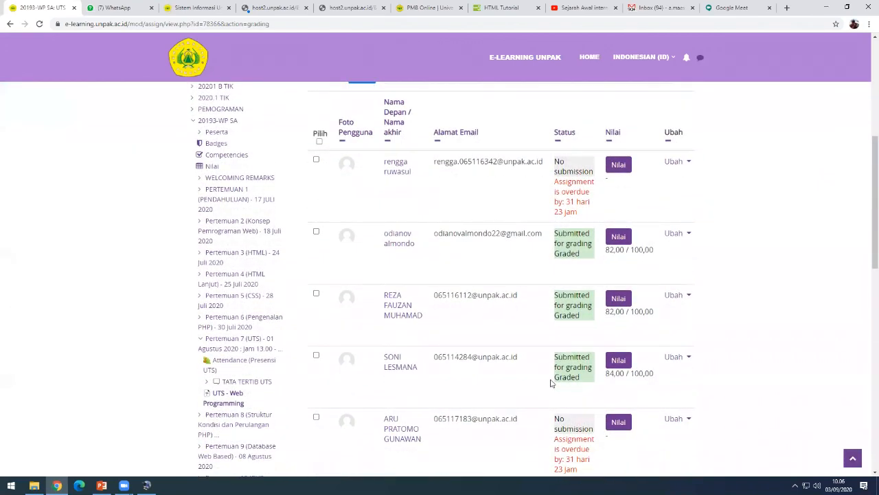
{"action": "scroll", "coordinate": [550, 382], "scroll_direction": "down", "scroll_amount": 1}
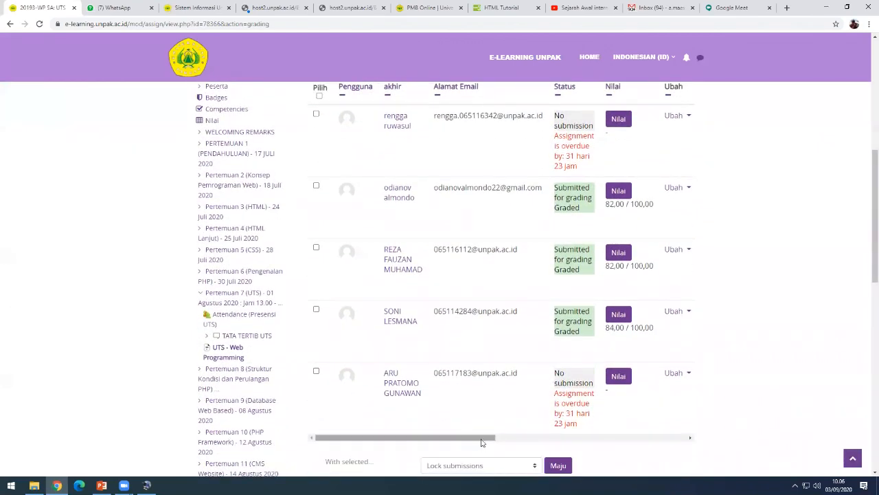
{"action": "mouse_move", "coordinate": [482, 439]}
{"action": "left_mouse_down"}
{"action": "mouse_move", "coordinate": [506, 442]}
{"action": "mouse_move", "coordinate": [476, 441]}
{"action": "left_mouse_up"}
{"action": "scroll", "coordinate": [570, 346], "scroll_direction": "up", "scroll_amount": 3}
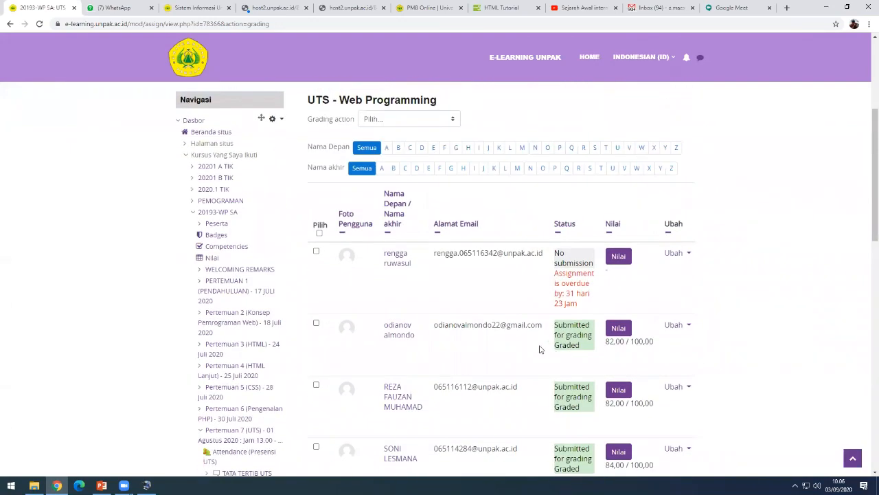
{"action": "scroll", "coordinate": [540, 349], "scroll_direction": "up", "scroll_amount": 2}
- Download the third student's submitted UTS PDF from the file submissions column
{"action": "scroll", "coordinate": [494, 309], "scroll_direction": "down", "scroll_amount": 2}
{"action": "scroll", "coordinate": [467, 278], "scroll_direction": "down", "scroll_amount": 1}
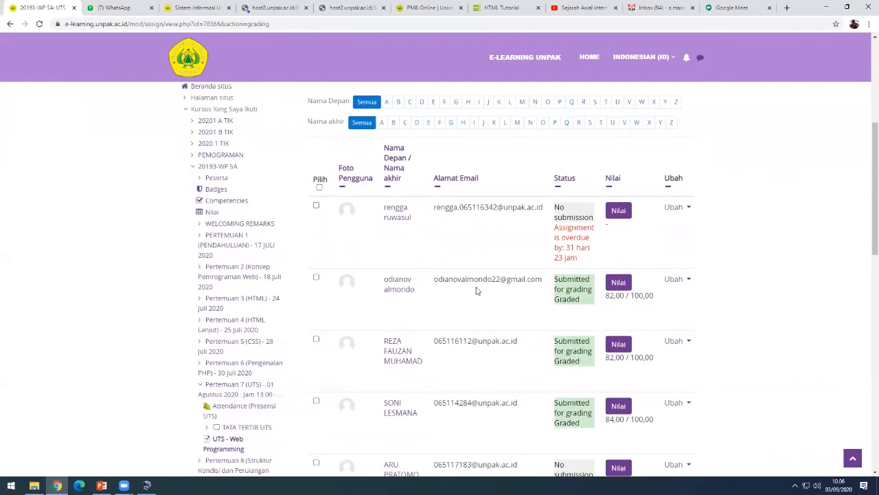
{"action": "scroll", "coordinate": [475, 289], "scroll_direction": "down", "scroll_amount": 1}
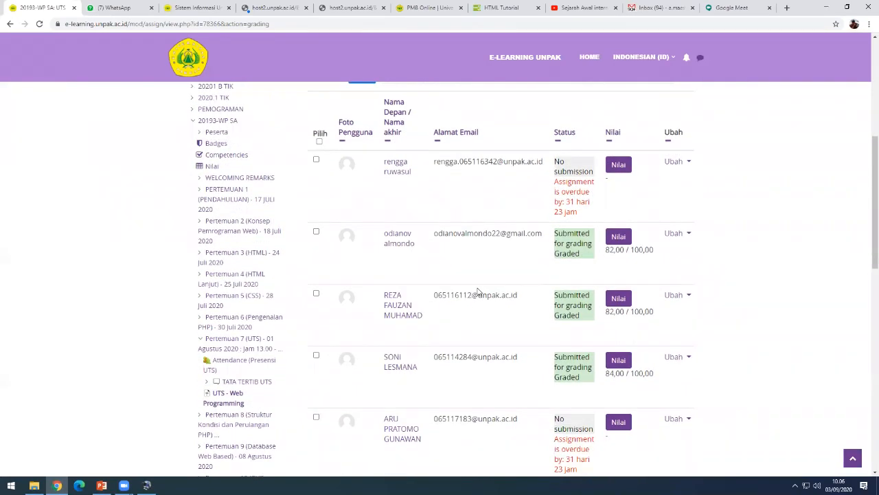
{"action": "scroll", "coordinate": [479, 292], "scroll_direction": "down", "scroll_amount": 3}
{"action": "scroll", "coordinate": [522, 281], "scroll_direction": "up", "scroll_amount": 4}
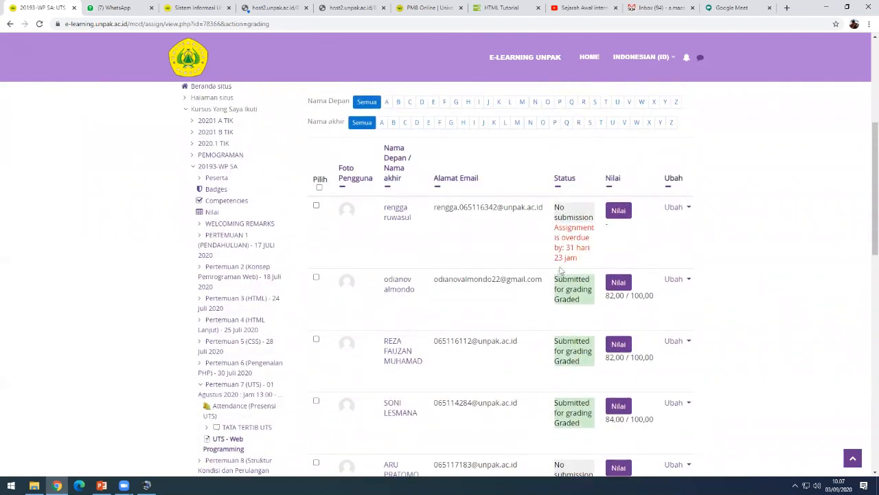
{"action": "scroll", "coordinate": [587, 251], "scroll_direction": "down", "scroll_amount": 1}
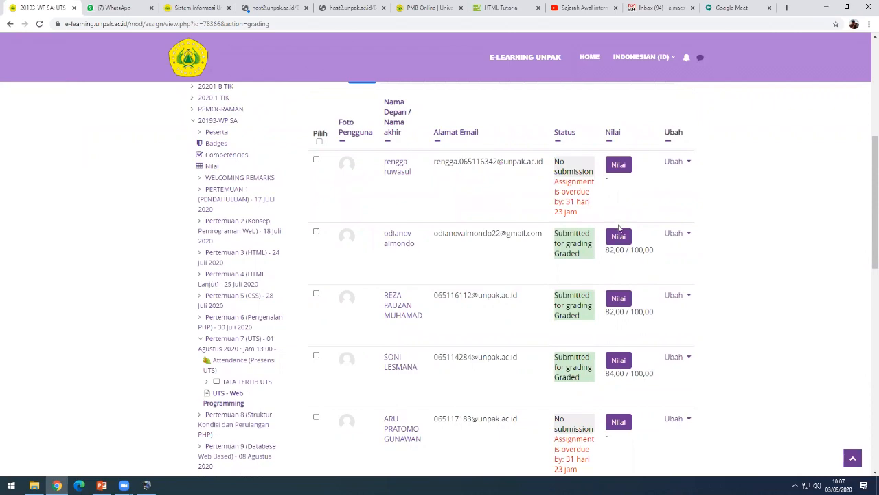
{"action": "scroll", "coordinate": [616, 221], "scroll_direction": "down", "scroll_amount": 1}
{"action": "left_click_drag", "start_coordinate": [481, 435], "coordinate": [570, 437]}
{"action": "scroll", "coordinate": [619, 274], "scroll_direction": "up", "scroll_amount": 2}
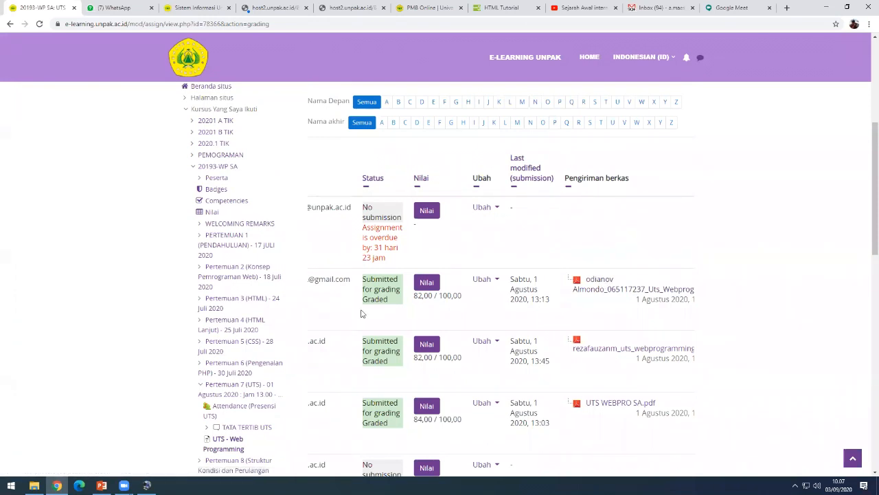
{"action": "left_click", "coordinate": [624, 352]}
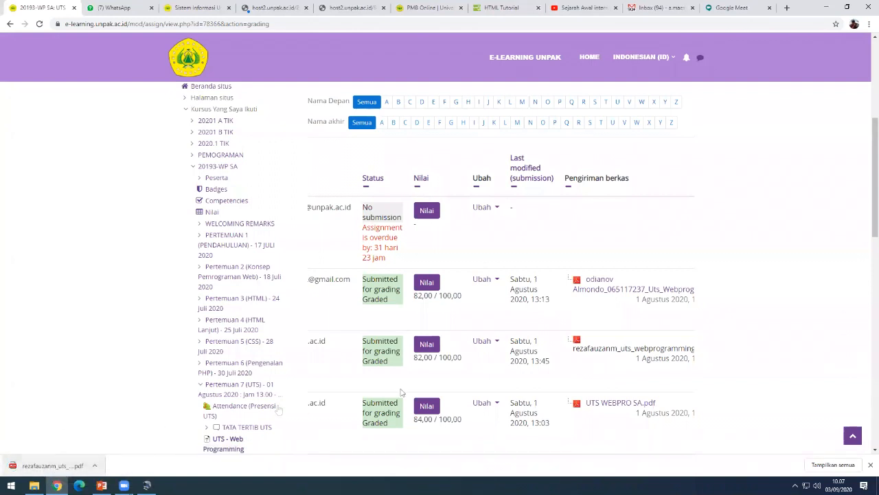
- Change the third student's grade from 82 to 80, add feedback 'Good.', and save
{"action": "left_click", "coordinate": [426, 346]}
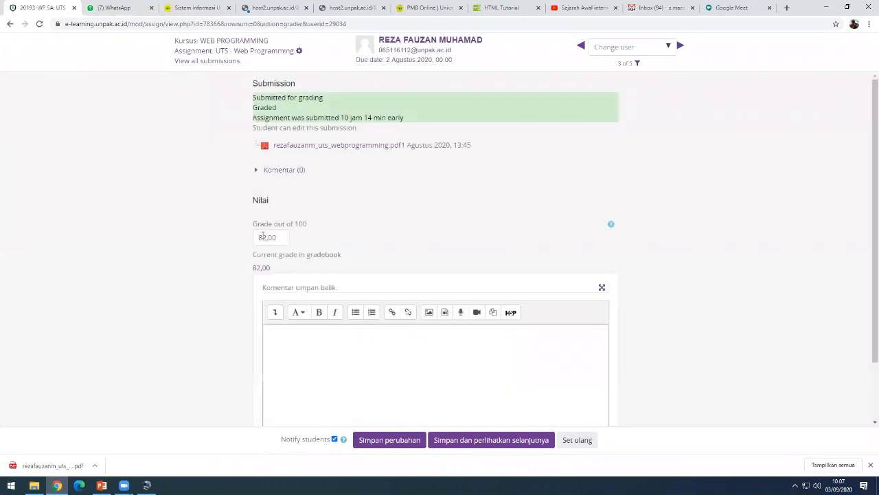
{"action": "left_click_drag", "start_coordinate": [267, 237], "coordinate": [254, 237]}
{"action": "type", "text": "80"}
{"action": "left_click", "coordinate": [304, 340]}
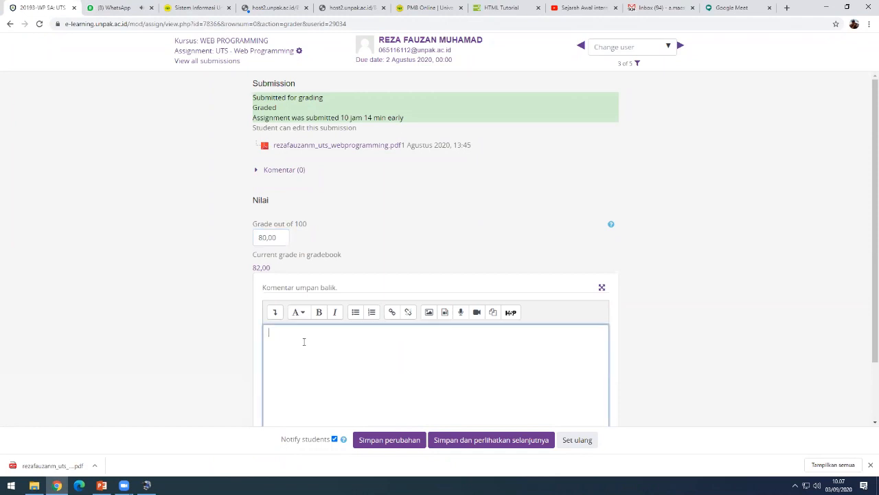
{"action": "type", "text": "Good"}
{"action": "scroll", "coordinate": [390, 340], "scroll_direction": "down", "scroll_amount": 1}
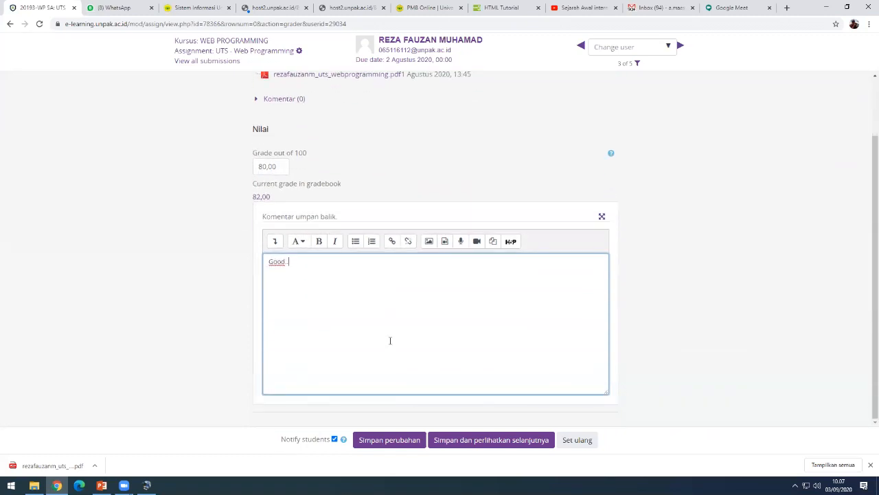
{"action": "type", "text": "."}
{"action": "left_click", "coordinate": [389, 440]}
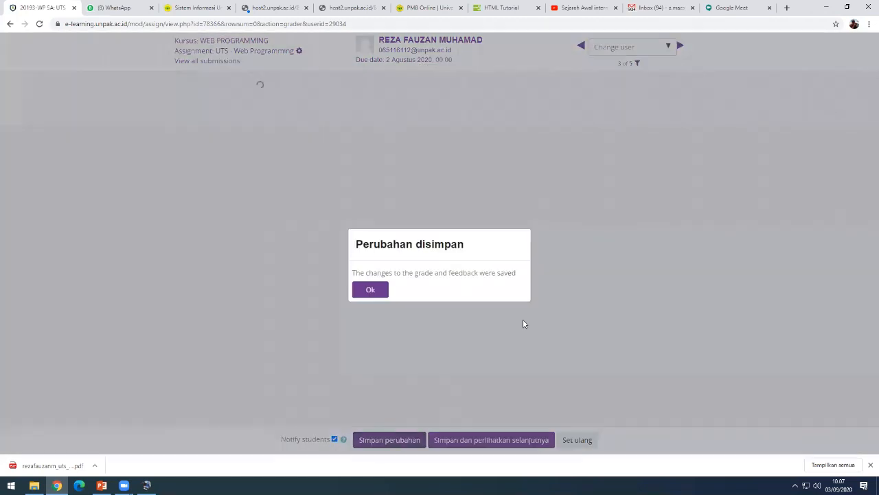
{"action": "left_click", "coordinate": [377, 291]}
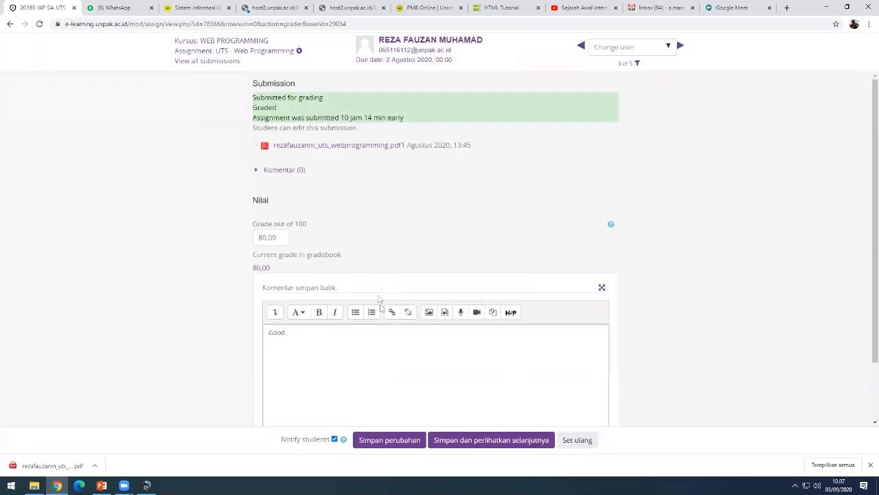
- Return to the UTS - Web Programming assignment overview page
{"action": "left_click", "coordinate": [244, 53]}
{"action": "scroll", "coordinate": [579, 329], "scroll_direction": "down", "scroll_amount": 1}
{"action": "scroll", "coordinate": [579, 328], "scroll_direction": "down", "scroll_amount": 2}
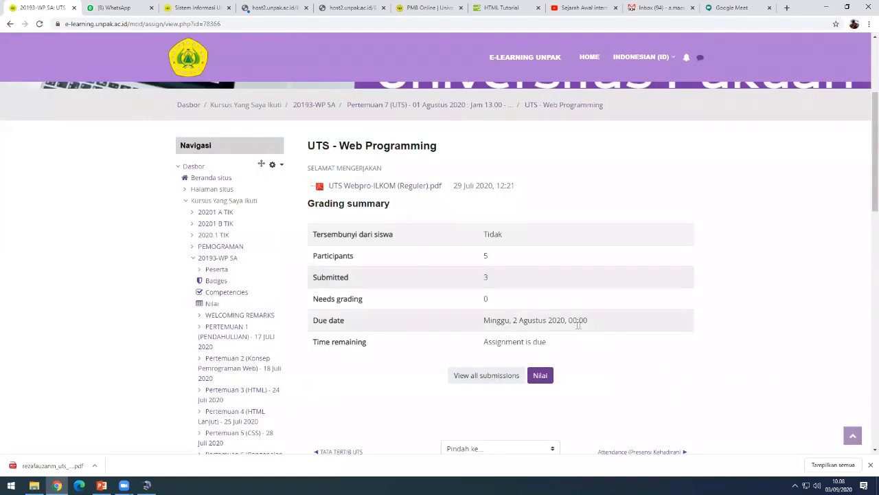
{"action": "scroll", "coordinate": [504, 340], "scroll_direction": "down", "scroll_amount": 2}
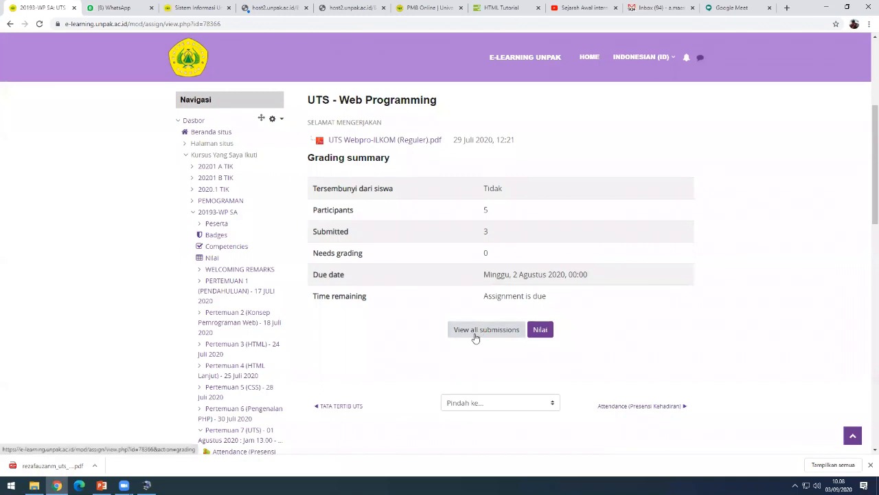
{"action": "scroll", "coordinate": [472, 337], "scroll_direction": "up", "scroll_amount": 2}
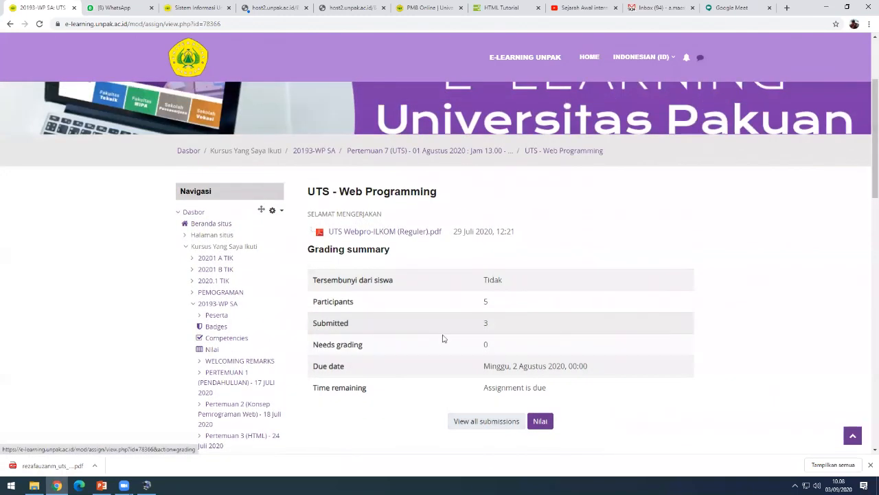
{"action": "scroll", "coordinate": [437, 344], "scroll_direction": "up", "scroll_amount": 1}
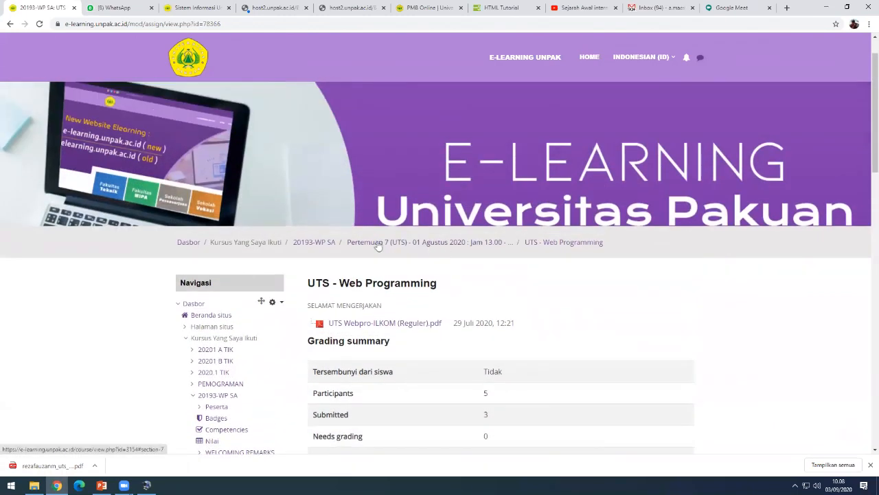
- Open the 20193-WP SA course page and review its sections down to Pertemuan 2
{"action": "left_click", "coordinate": [329, 246]}
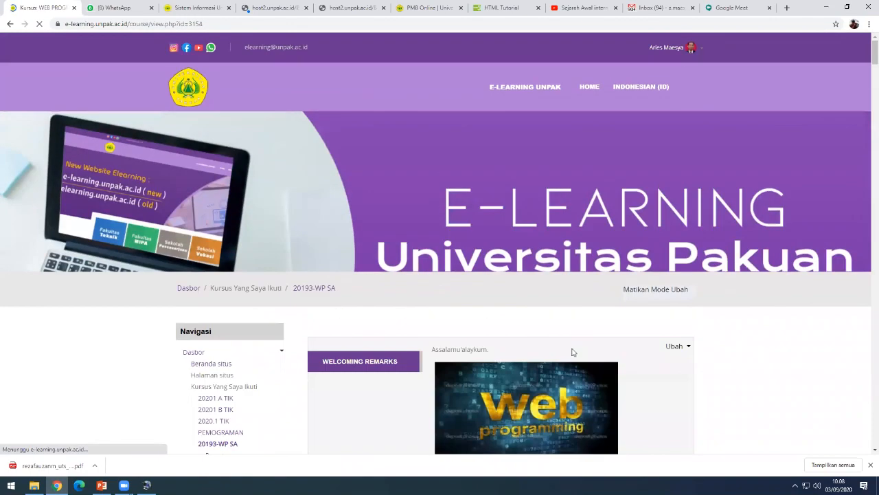
{"action": "scroll", "coordinate": [576, 353], "scroll_direction": "down", "scroll_amount": 12}
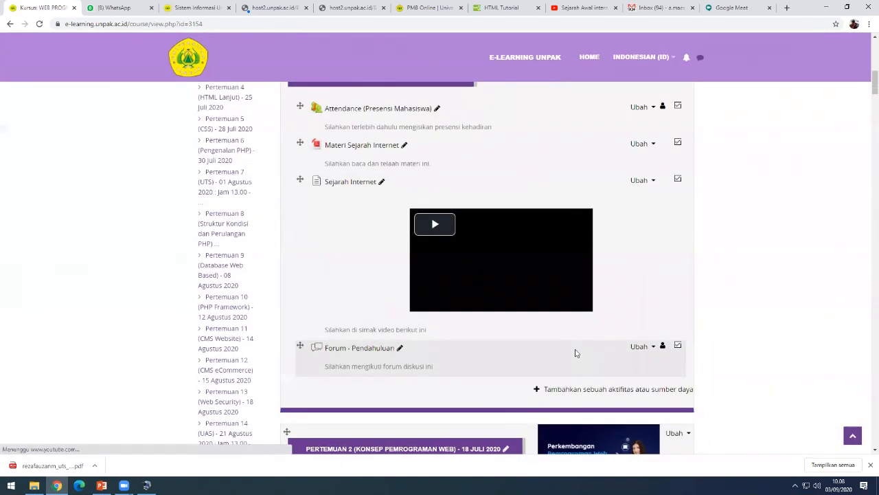
{"action": "scroll", "coordinate": [575, 350], "scroll_direction": "down", "scroll_amount": 3}
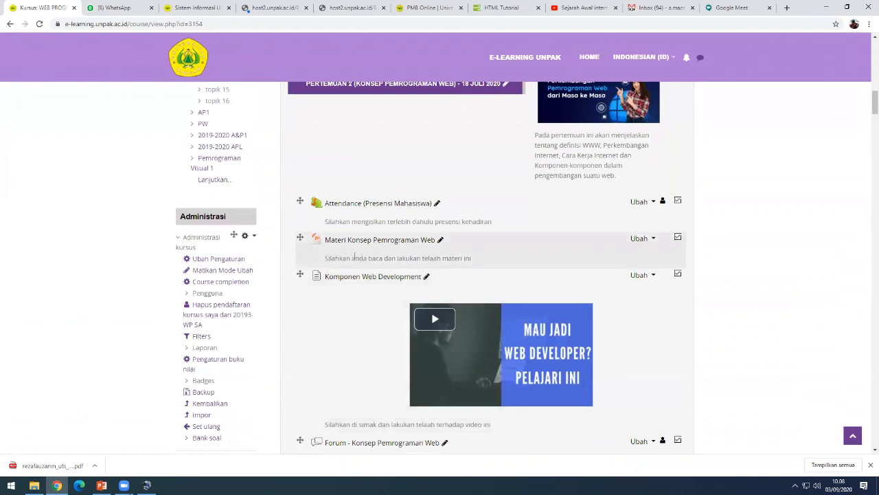
{"action": "scroll", "coordinate": [522, 327], "scroll_direction": "down", "scroll_amount": 1}
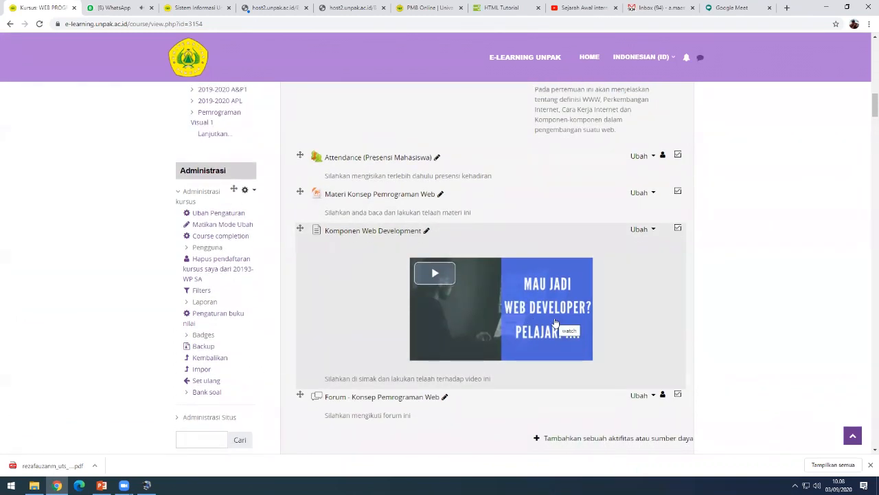
{"action": "scroll", "coordinate": [555, 323], "scroll_direction": "up", "scroll_amount": 2}
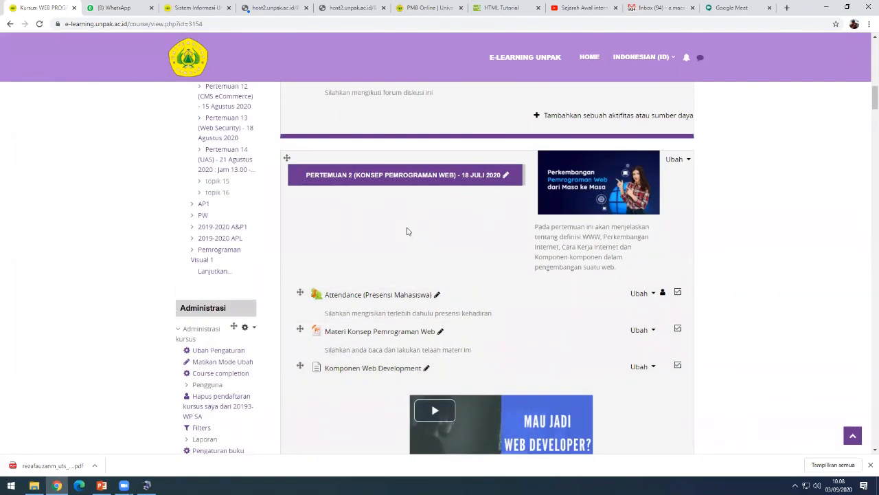
{"action": "scroll", "coordinate": [640, 363], "scroll_direction": "down", "scroll_amount": 1}
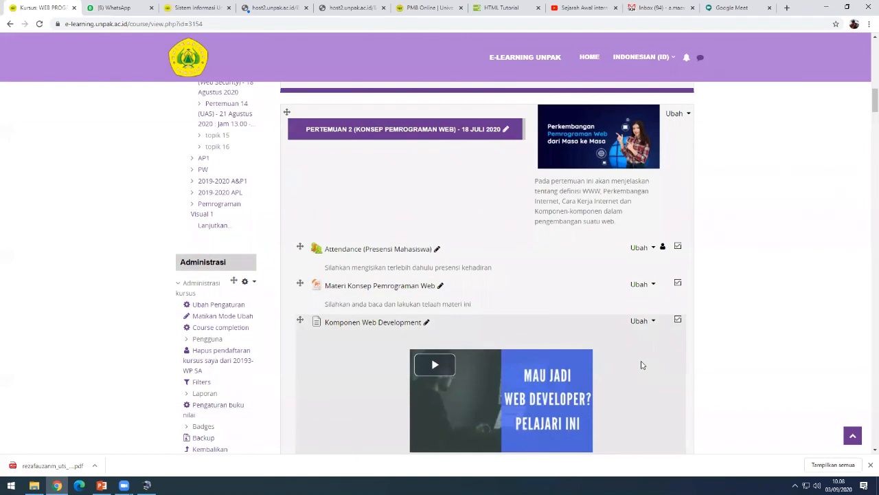
{"action": "scroll", "coordinate": [567, 337], "scroll_direction": "up", "scroll_amount": 2}
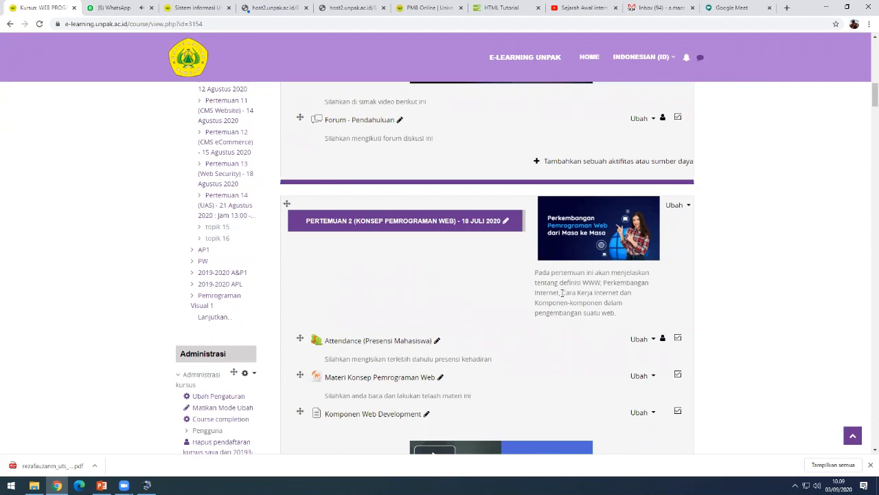
- Highlight the words 'Cara Kerja' in the topic description, review the page, then deselect
{"action": "left_click_drag", "start_coordinate": [561, 292], "coordinate": [594, 294]}
{"action": "left_click", "coordinate": [580, 293]}
{"action": "left_click_drag", "start_coordinate": [562, 292], "coordinate": [594, 293]}
{"action": "scroll", "coordinate": [579, 297], "scroll_direction": "down", "scroll_amount": 2}
{"action": "scroll", "coordinate": [578, 335], "scroll_direction": "down", "scroll_amount": 1}
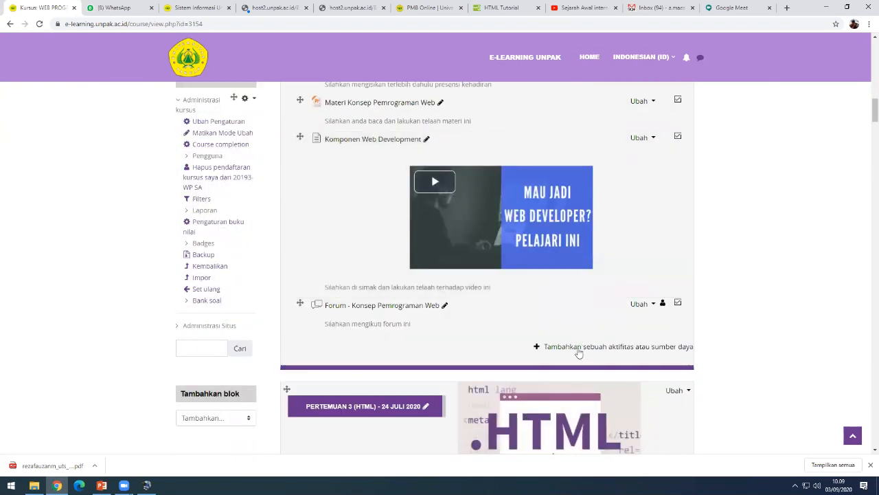
{"action": "scroll", "coordinate": [579, 354], "scroll_direction": "up", "scroll_amount": 2}
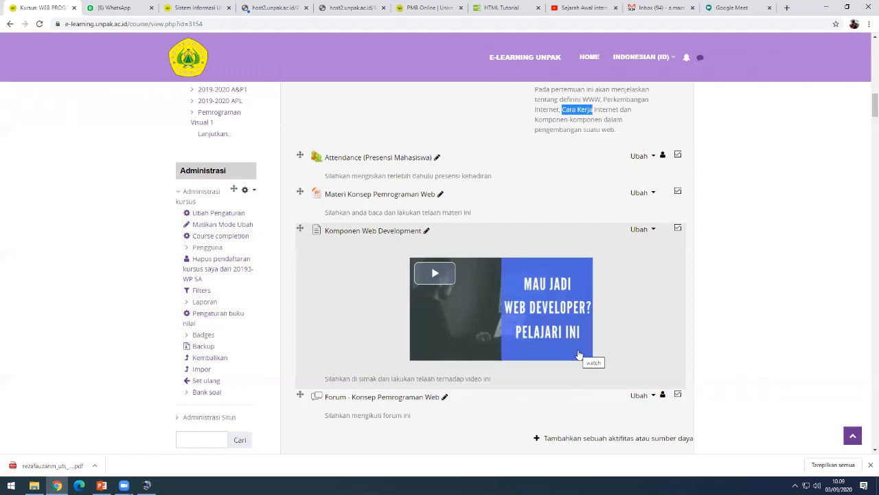
{"action": "scroll", "coordinate": [578, 355], "scroll_direction": "up", "scroll_amount": 1}
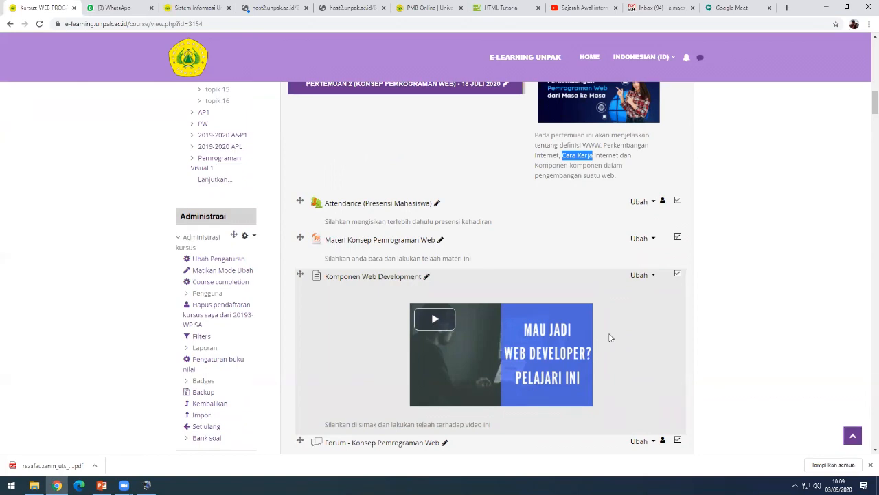
{"action": "scroll", "coordinate": [611, 340], "scroll_direction": "down", "scroll_amount": 3}
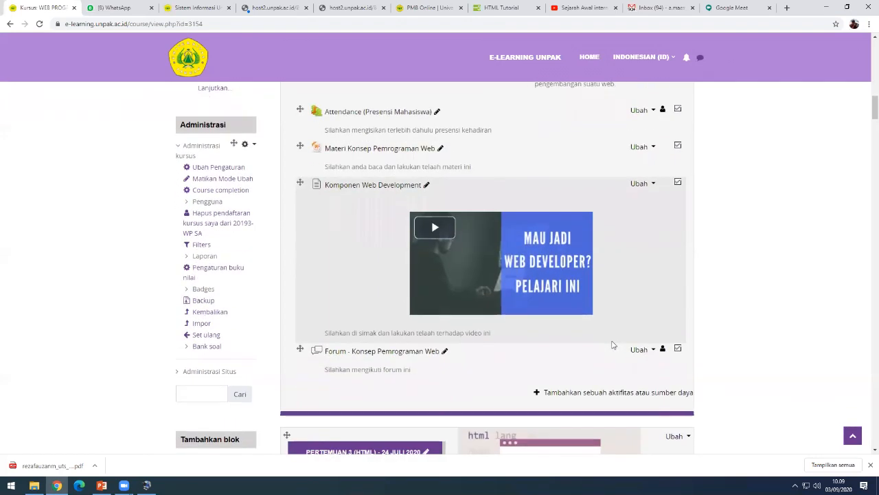
{"action": "scroll", "coordinate": [613, 346], "scroll_direction": "down", "scroll_amount": 1}
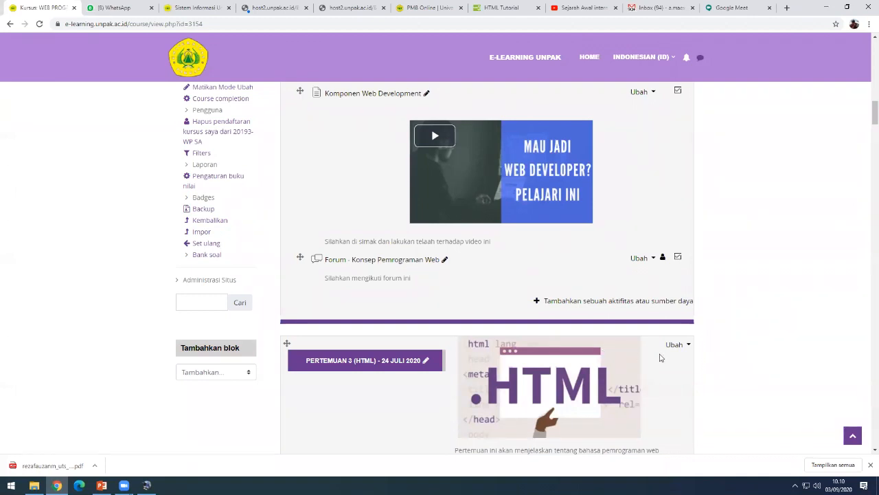
{"action": "scroll", "coordinate": [659, 357], "scroll_direction": "up", "scroll_amount": 2}
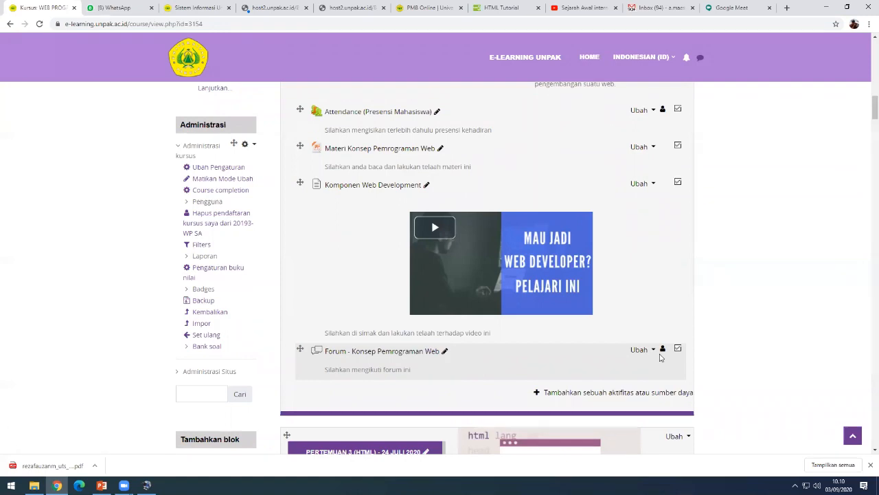
{"action": "scroll", "coordinate": [653, 316], "scroll_direction": "up", "scroll_amount": 1}
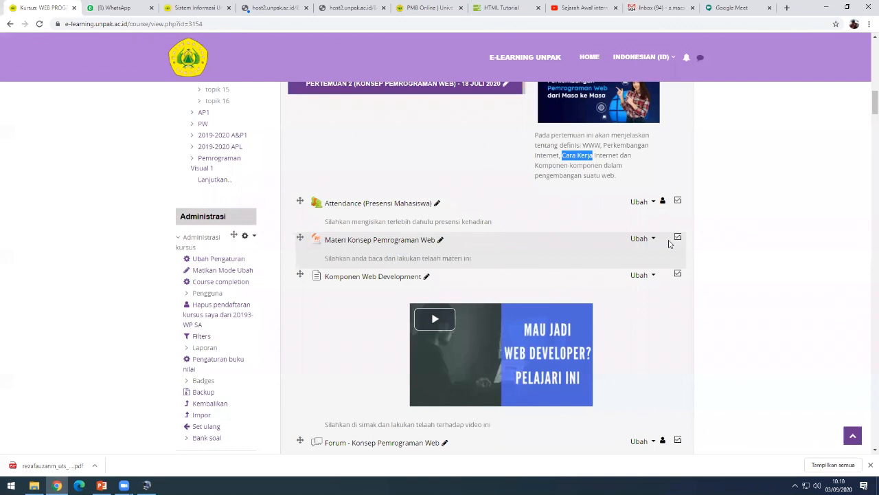
{"action": "scroll", "coordinate": [670, 243], "scroll_direction": "up", "scroll_amount": 3}
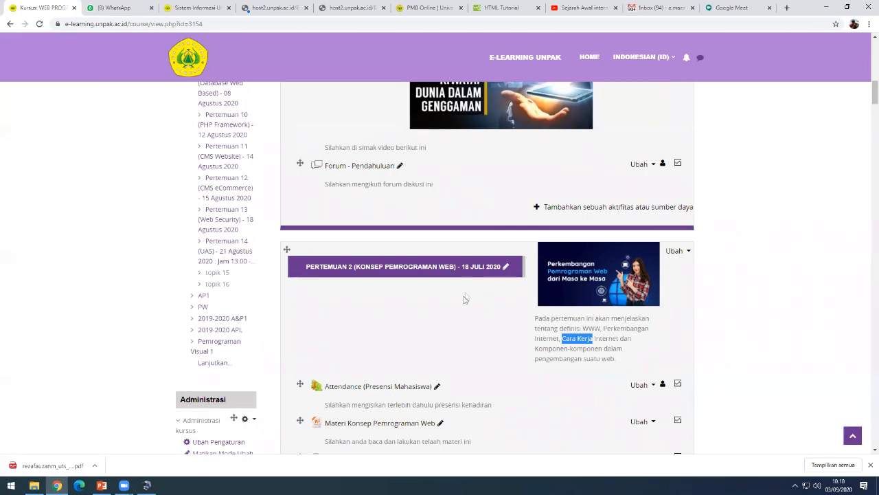
{"action": "scroll", "coordinate": [462, 302], "scroll_direction": "up", "scroll_amount": 4}
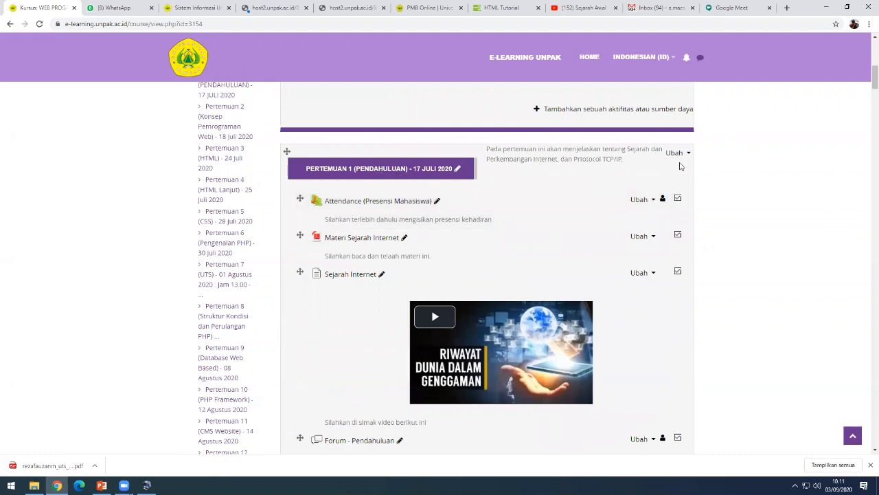
{"action": "scroll", "coordinate": [691, 239], "scroll_direction": "down", "scroll_amount": 4}
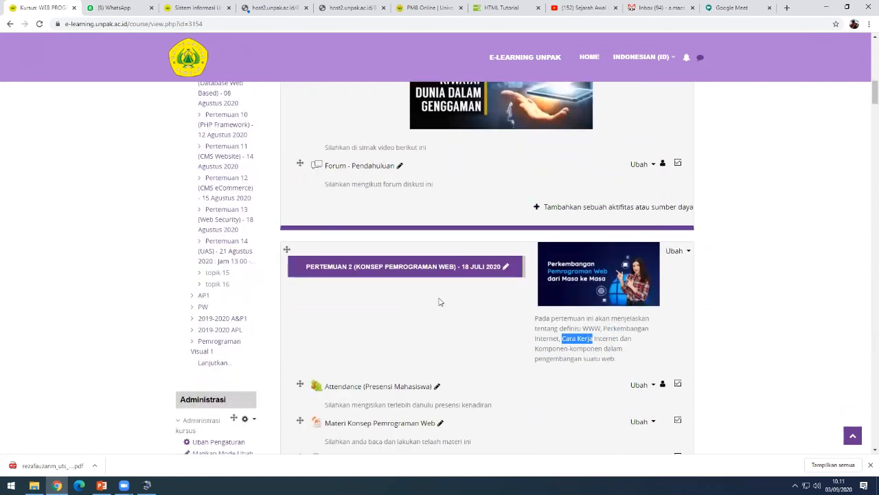
{"action": "scroll", "coordinate": [453, 297], "scroll_direction": "down", "scroll_amount": 2}
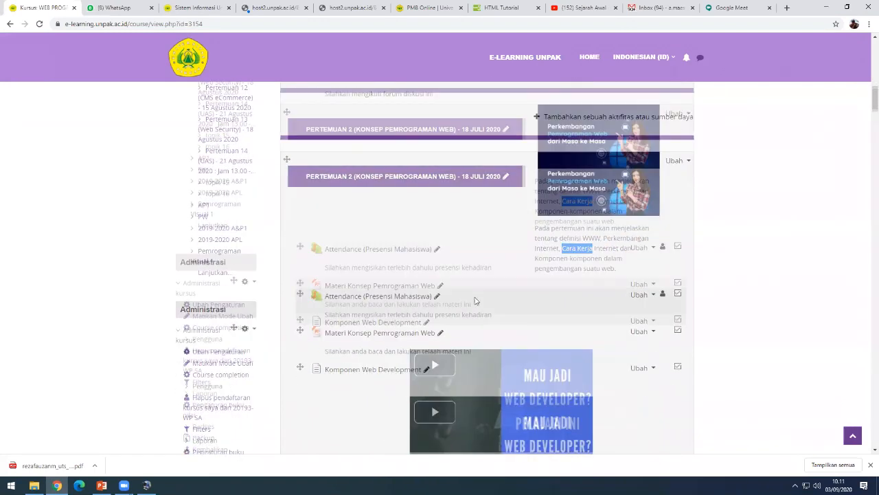
{"action": "scroll", "coordinate": [541, 298], "scroll_direction": "up", "scroll_amount": 1}
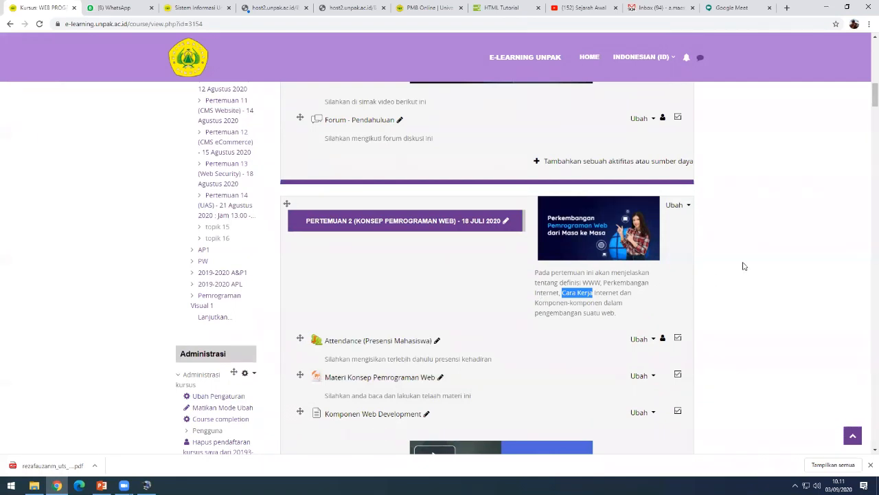
{"action": "left_click", "coordinate": [752, 222]}
- Hide the 'Pertemuan 2 - 18 Juli 2020' topic so its activities are greyed out
{"action": "scroll", "coordinate": [488, 276], "scroll_direction": "down", "scroll_amount": 1}
{"action": "scroll", "coordinate": [490, 277], "scroll_direction": "up", "scroll_amount": 2}
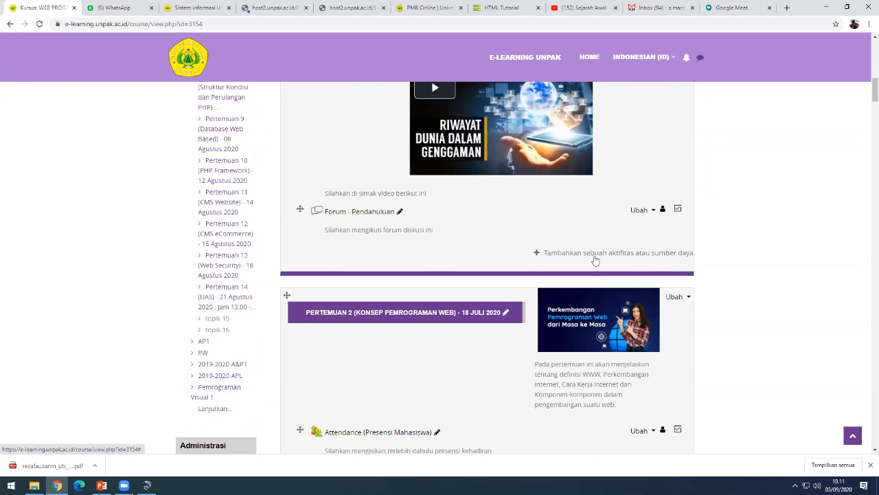
{"action": "scroll", "coordinate": [720, 331], "scroll_direction": "down", "scroll_amount": 1}
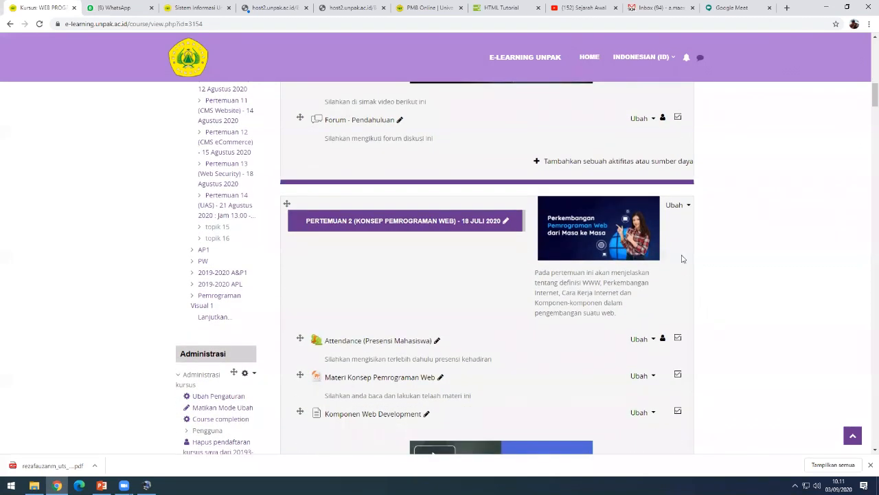
{"action": "scroll", "coordinate": [412, 257], "scroll_direction": "down", "scroll_amount": 1}
{"action": "scroll", "coordinate": [412, 258], "scroll_direction": "up", "scroll_amount": 1}
{"action": "scroll", "coordinate": [396, 241], "scroll_direction": "down", "scroll_amount": 1}
{"action": "scroll", "coordinate": [397, 235], "scroll_direction": "up", "scroll_amount": 6}
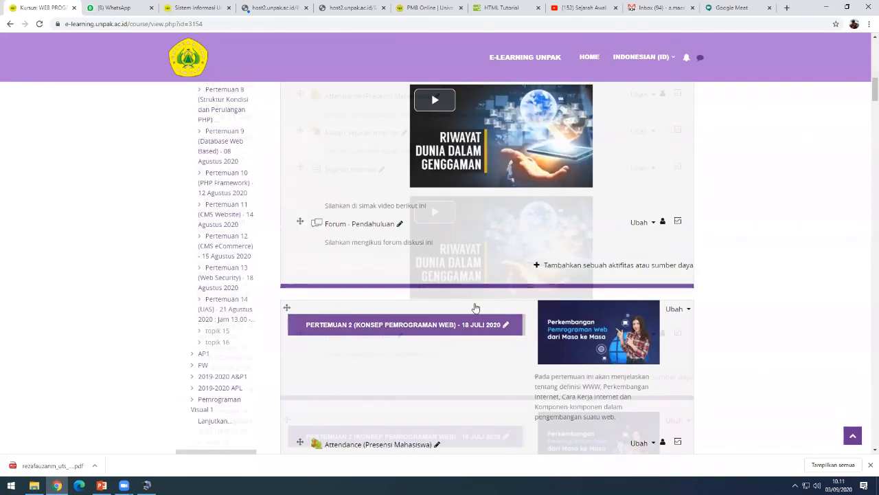
{"action": "scroll", "coordinate": [680, 300], "scroll_direction": "down", "scroll_amount": 3}
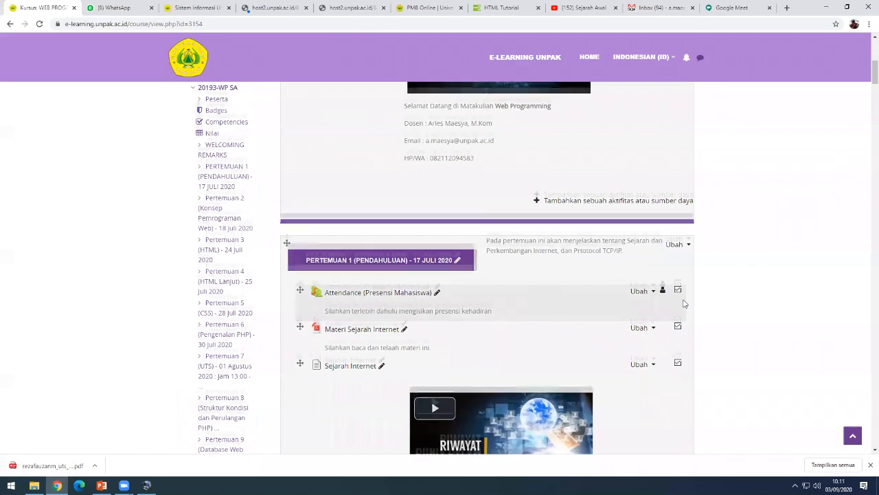
{"action": "scroll", "coordinate": [682, 303], "scroll_direction": "up", "scroll_amount": 1}
{"action": "scroll", "coordinate": [684, 303], "scroll_direction": "down", "scroll_amount": 5}
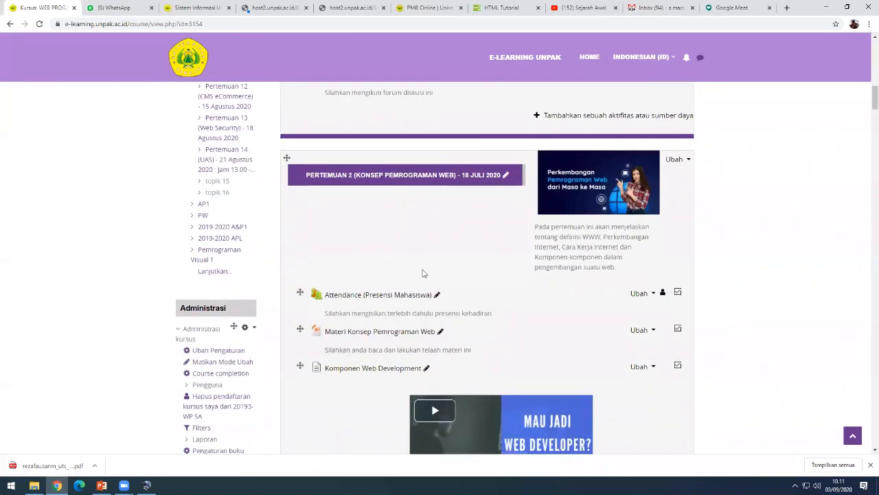
{"action": "scroll", "coordinate": [423, 273], "scroll_direction": "down", "scroll_amount": 1}
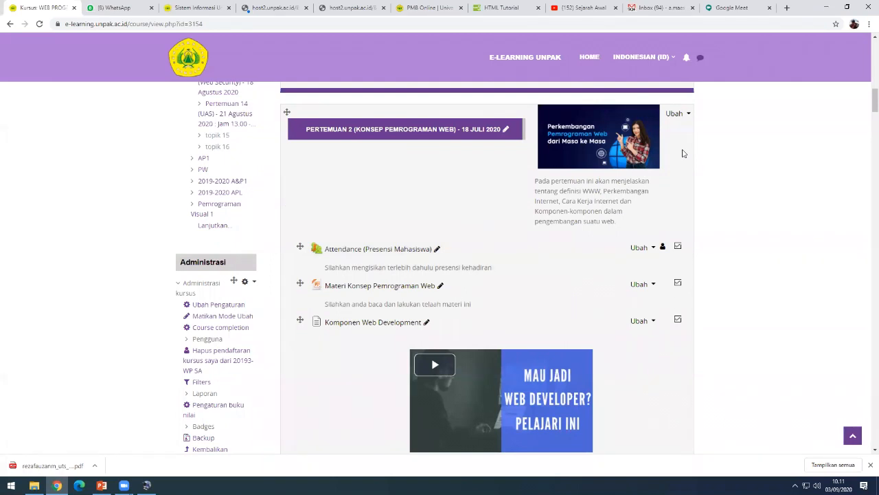
{"action": "left_click", "coordinate": [676, 114]}
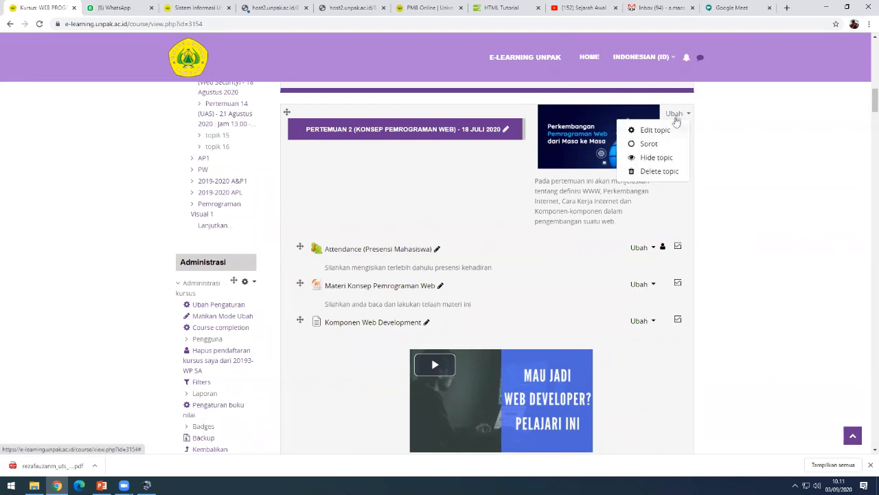
{"action": "left_click", "coordinate": [669, 159]}
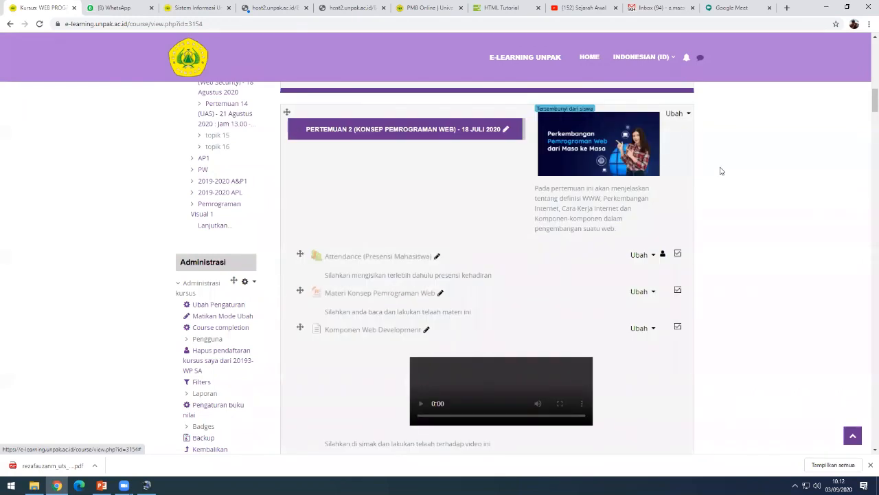
{"action": "scroll", "coordinate": [695, 200], "scroll_direction": "down", "scroll_amount": 1}
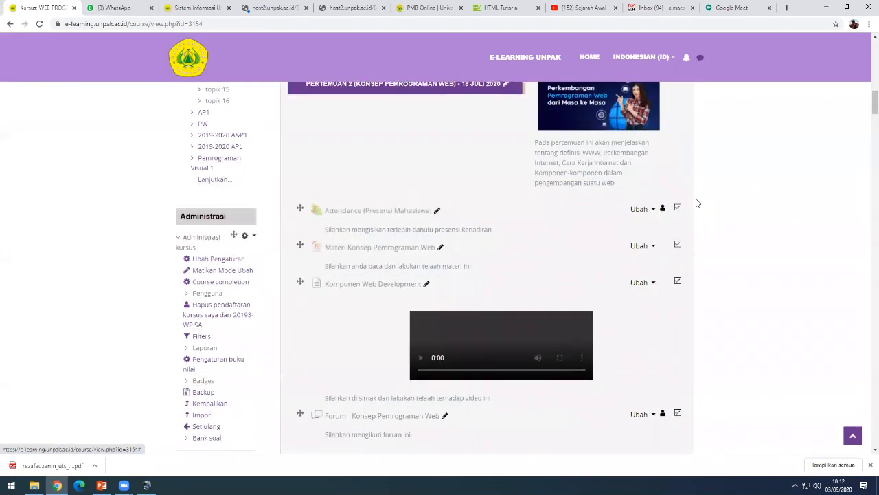
{"action": "scroll", "coordinate": [697, 200], "scroll_direction": "up", "scroll_amount": 2}
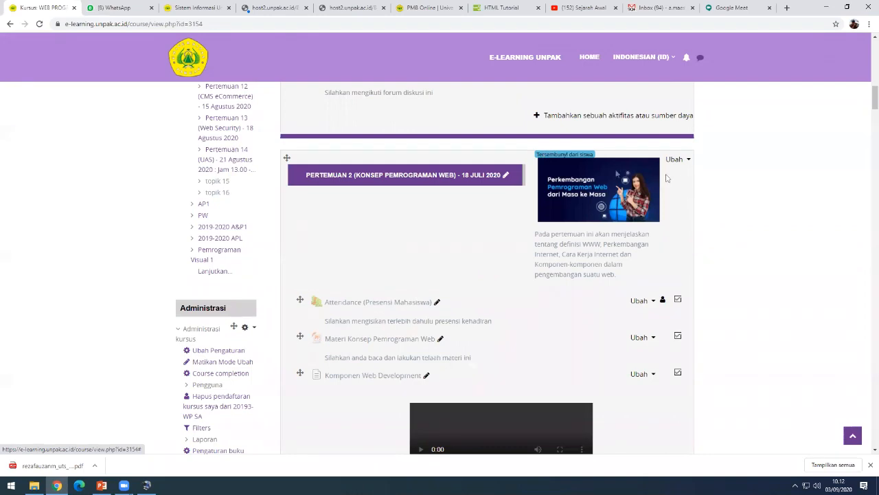
{"action": "scroll", "coordinate": [617, 226], "scroll_direction": "down", "scroll_amount": 3}
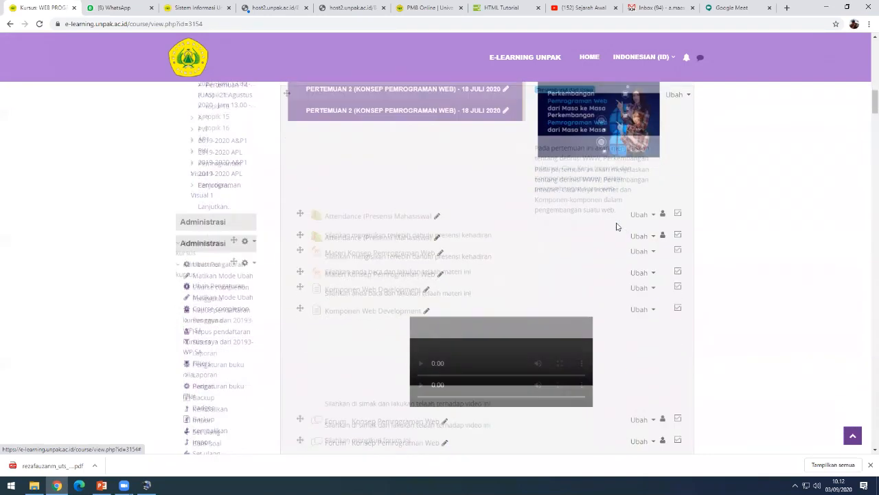
{"action": "scroll", "coordinate": [479, 246], "scroll_direction": "down", "scroll_amount": 2}
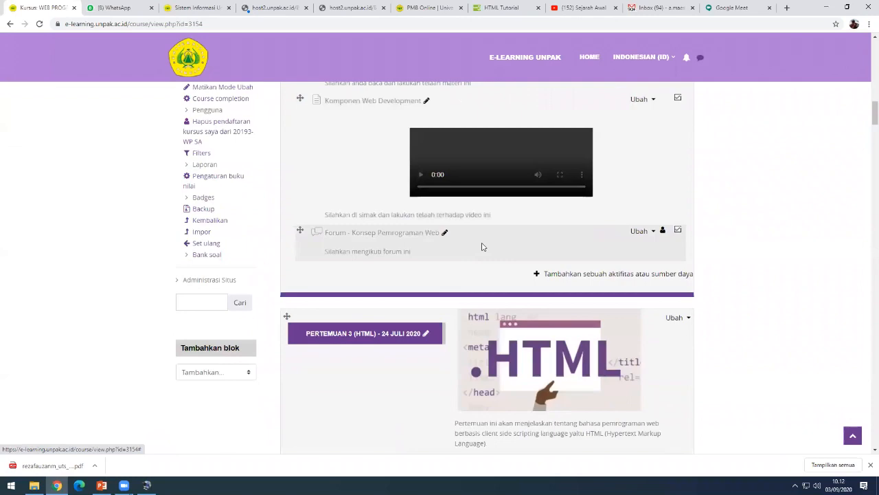
{"action": "scroll", "coordinate": [485, 247], "scroll_direction": "down", "scroll_amount": 2}
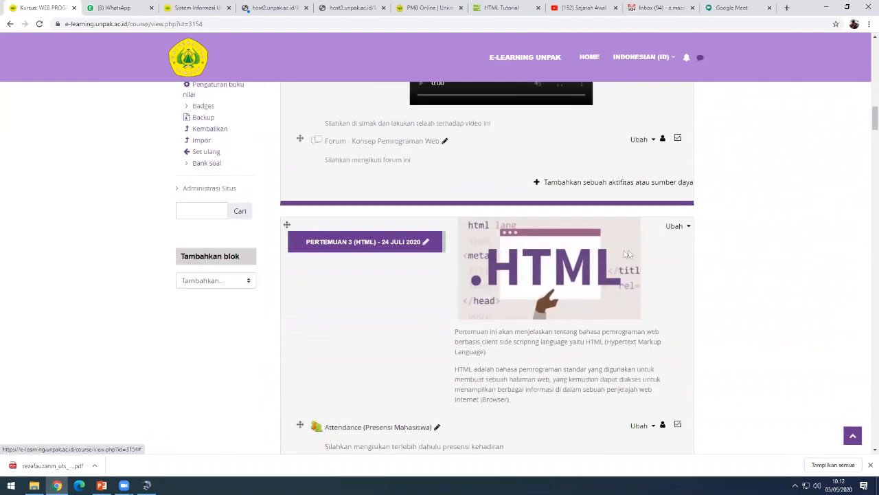
{"action": "scroll", "coordinate": [624, 254], "scroll_direction": "down", "scroll_amount": 2}
- Use Hide topic on Pertemuan 3 (HTML), Pertemuan 4 (HTML Lanjut) and Pertemuan 5 (CSS)
{"action": "left_click", "coordinate": [677, 134]}
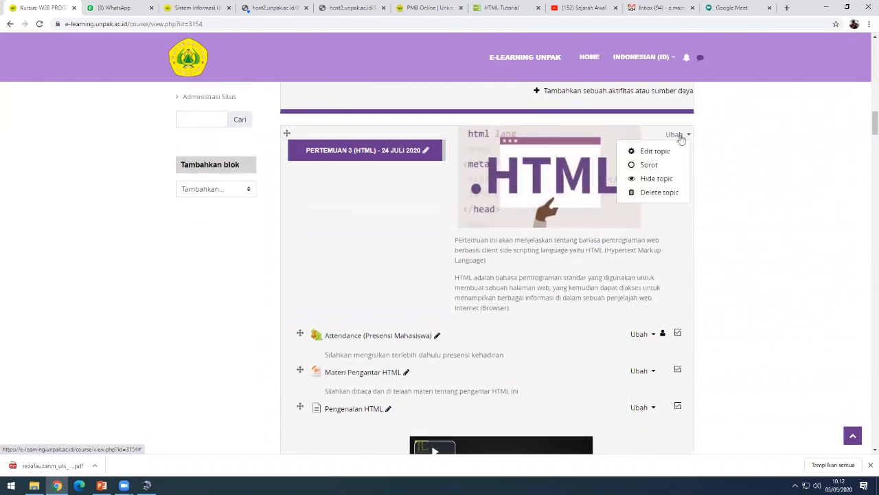
{"action": "left_click", "coordinate": [659, 178]}
{"action": "scroll", "coordinate": [683, 288], "scroll_direction": "down", "scroll_amount": 8}
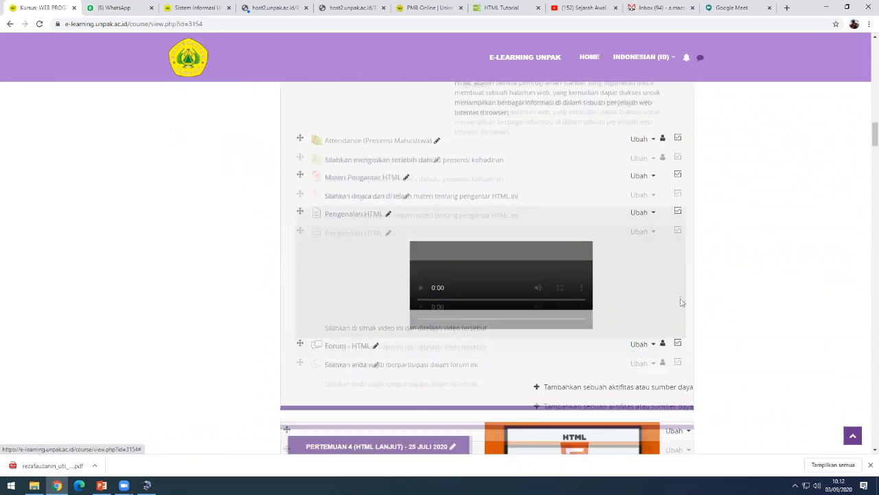
{"action": "left_click", "coordinate": [675, 222]}
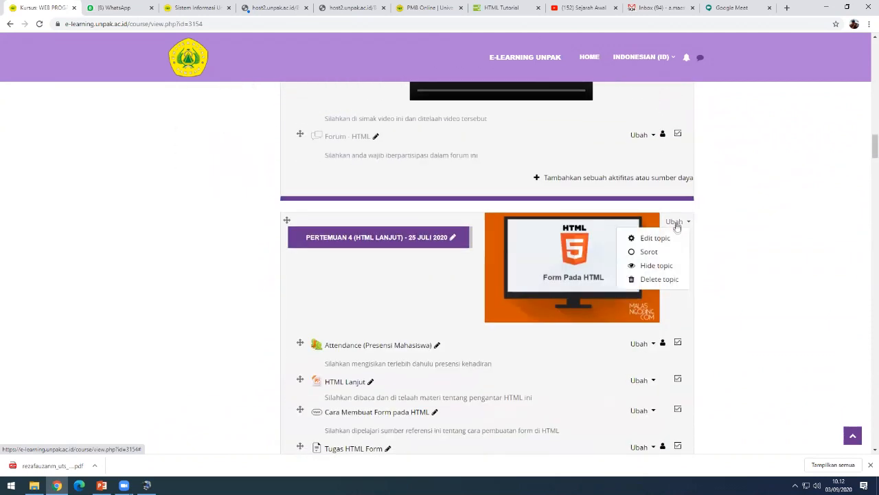
{"action": "left_click", "coordinate": [658, 266]}
{"action": "scroll", "coordinate": [701, 302], "scroll_direction": "down", "scroll_amount": 5}
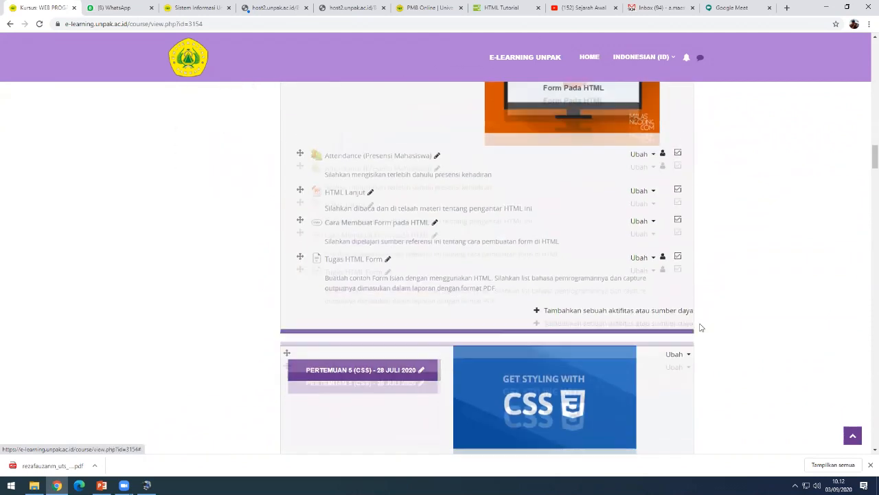
{"action": "left_click", "coordinate": [677, 277]}
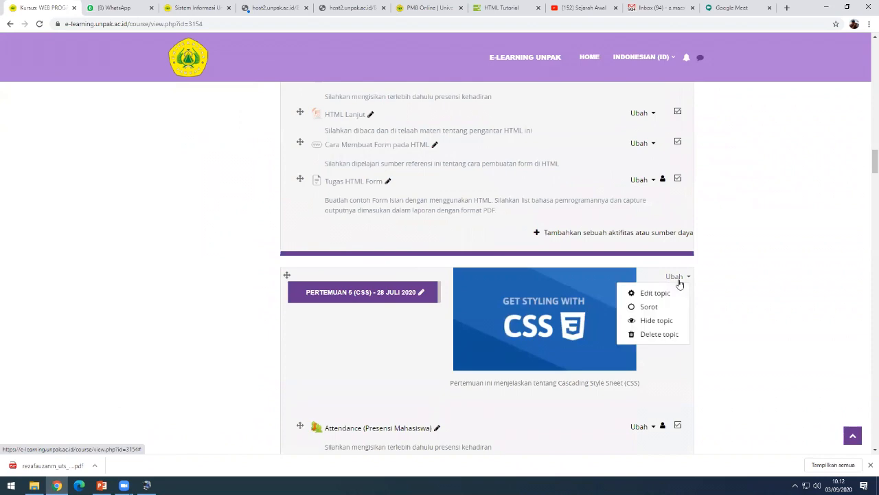
{"action": "left_click", "coordinate": [663, 319]}
{"action": "scroll", "coordinate": [712, 310], "scroll_direction": "down", "scroll_amount": 3}
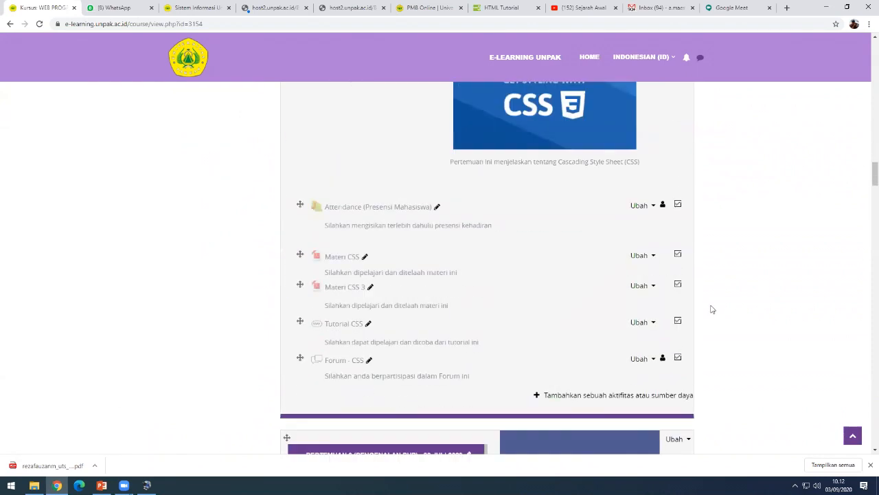
{"action": "scroll", "coordinate": [713, 309], "scroll_direction": "up", "scroll_amount": 10}
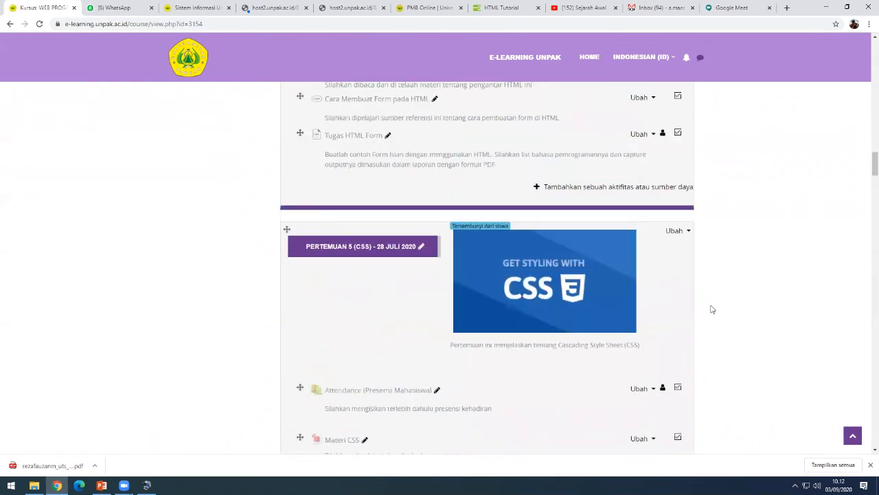
{"action": "scroll", "coordinate": [574, 310], "scroll_direction": "up", "scroll_amount": 10}
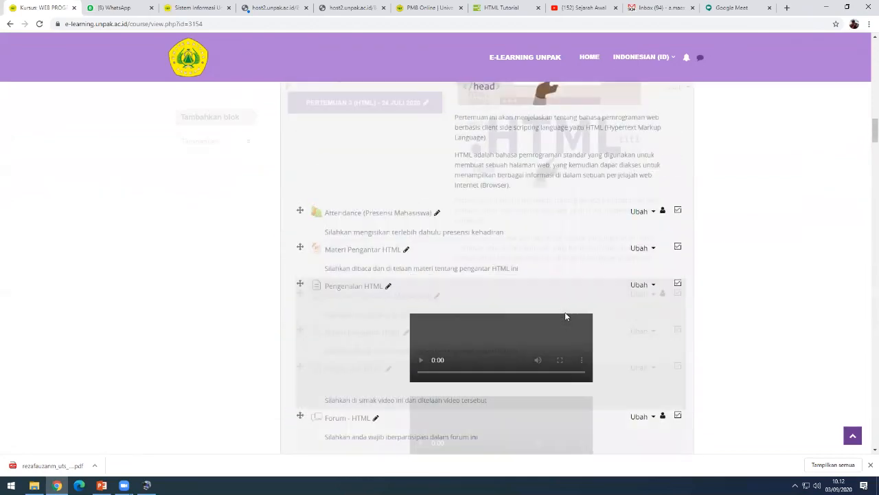
{"action": "scroll", "coordinate": [577, 310], "scroll_direction": "up", "scroll_amount": 8}
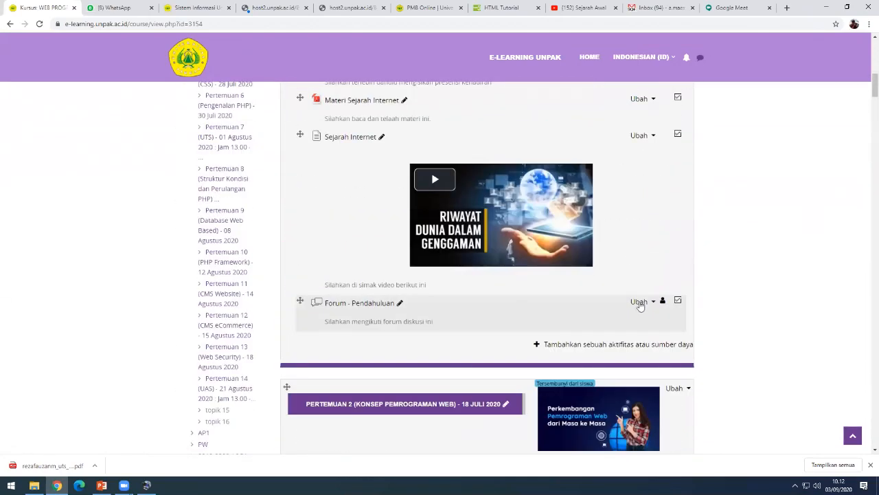
{"action": "scroll", "coordinate": [653, 302], "scroll_direction": "up", "scroll_amount": 3}
{"action": "scroll", "coordinate": [653, 304], "scroll_direction": "down", "scroll_amount": 5}
{"action": "scroll", "coordinate": [688, 315], "scroll_direction": "down", "scroll_amount": 15}
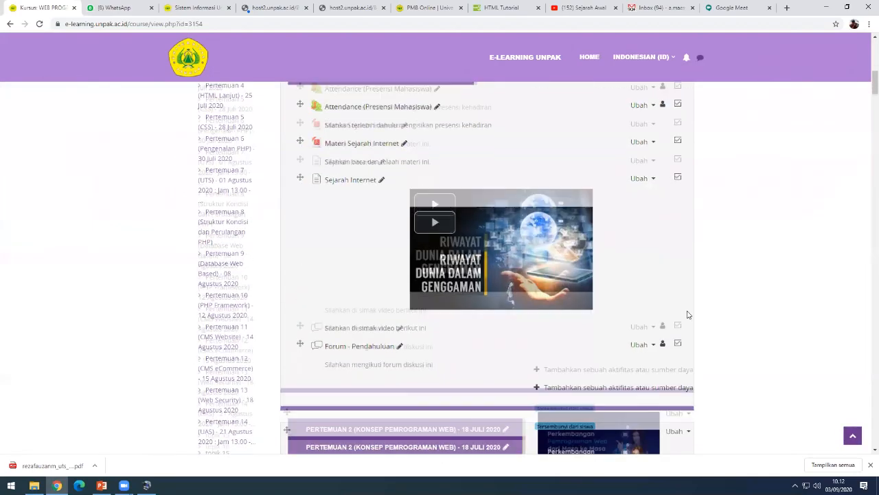
{"action": "scroll", "coordinate": [694, 322], "scroll_direction": "down", "scroll_amount": 15}
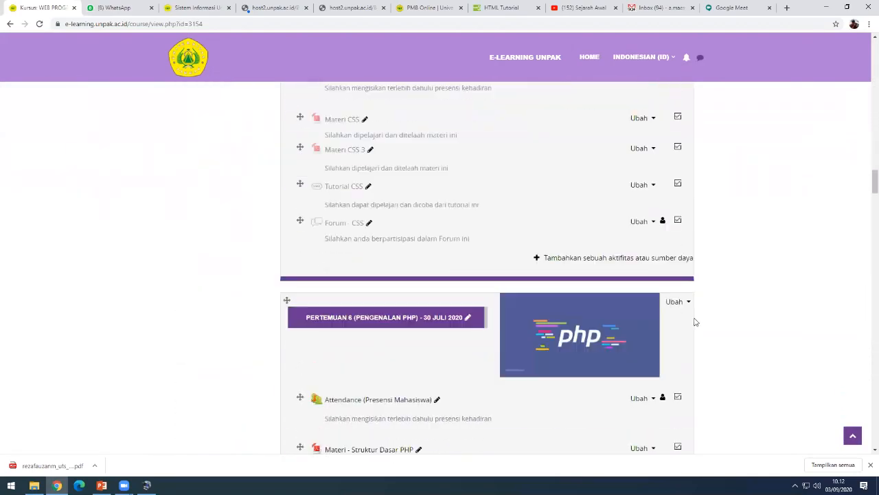
{"action": "scroll", "coordinate": [697, 321], "scroll_direction": "up", "scroll_amount": 2}
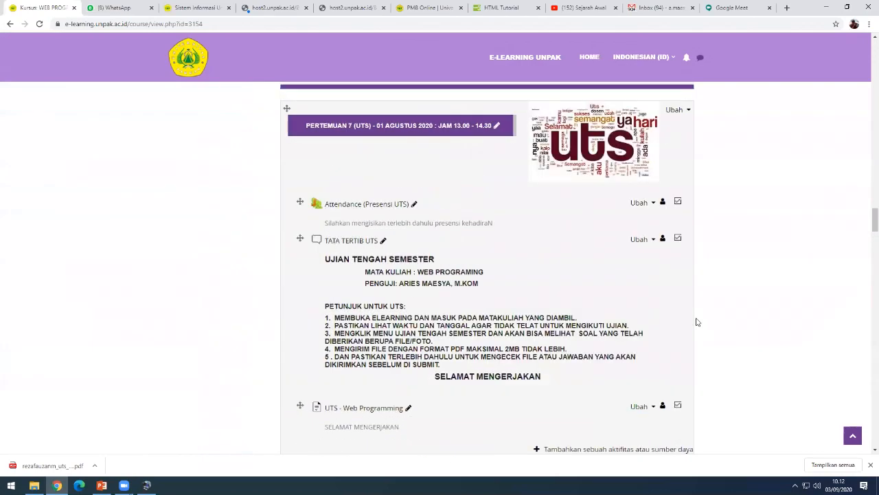
{"action": "scroll", "coordinate": [696, 321], "scroll_direction": "down", "scroll_amount": 1}
{"action": "scroll", "coordinate": [697, 320], "scroll_direction": "up", "scroll_amount": 1}
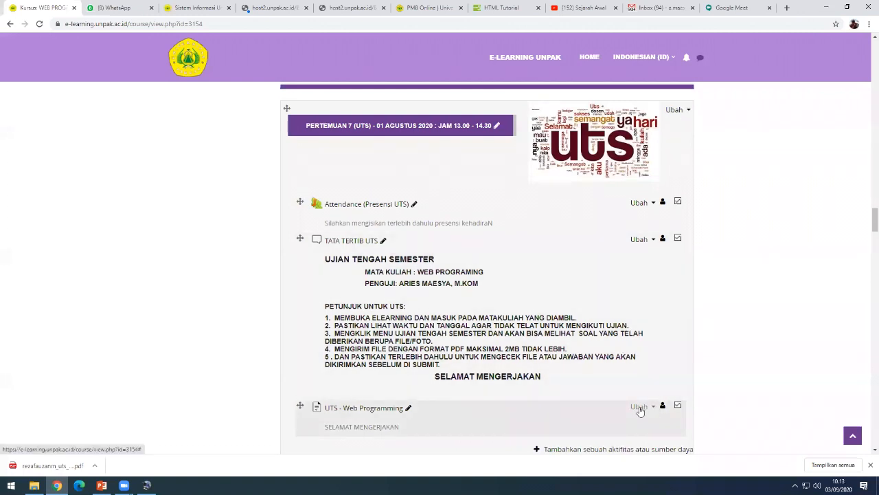
- Mark the 'UTS - Web Programming' activity in Pertemuan 7 (UTS) as hidden with Sembunyikan
{"action": "left_click", "coordinate": [639, 407]}
{"action": "scroll", "coordinate": [639, 410], "scroll_direction": "down", "scroll_amount": 1}
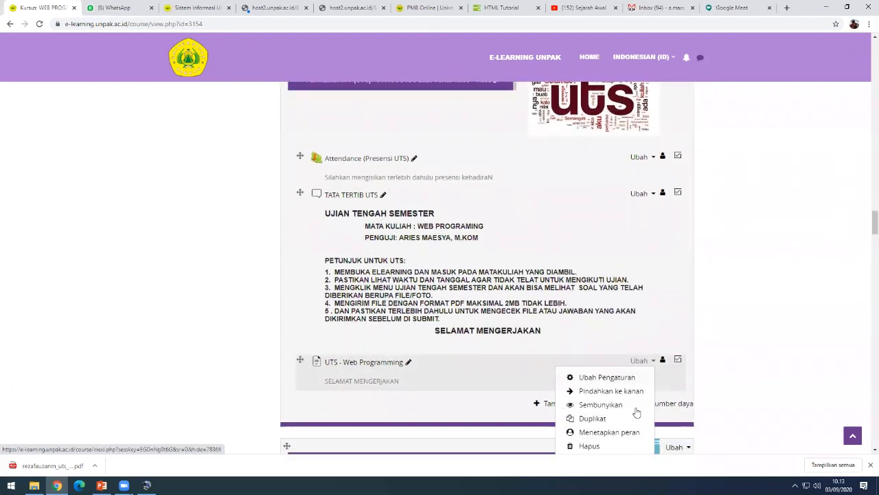
{"action": "scroll", "coordinate": [618, 420], "scroll_direction": "down", "scroll_amount": 1}
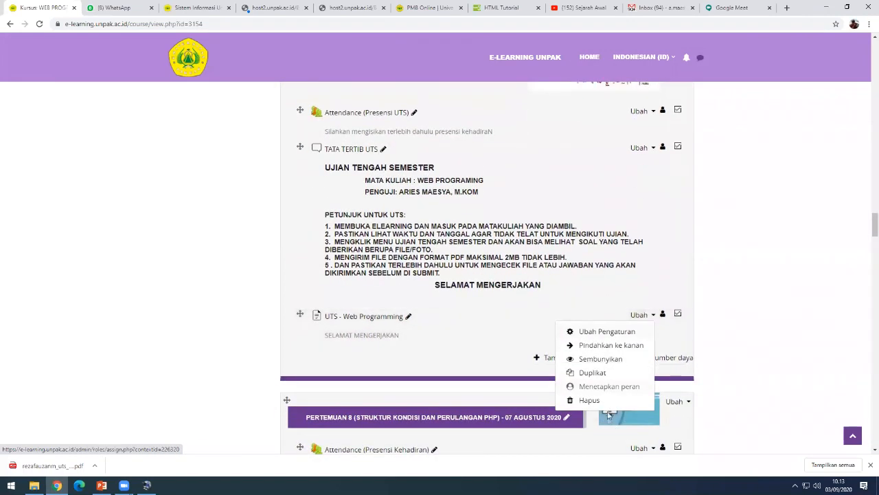
{"action": "left_click", "coordinate": [608, 358]}
{"action": "scroll", "coordinate": [742, 325], "scroll_direction": "up", "scroll_amount": 2}
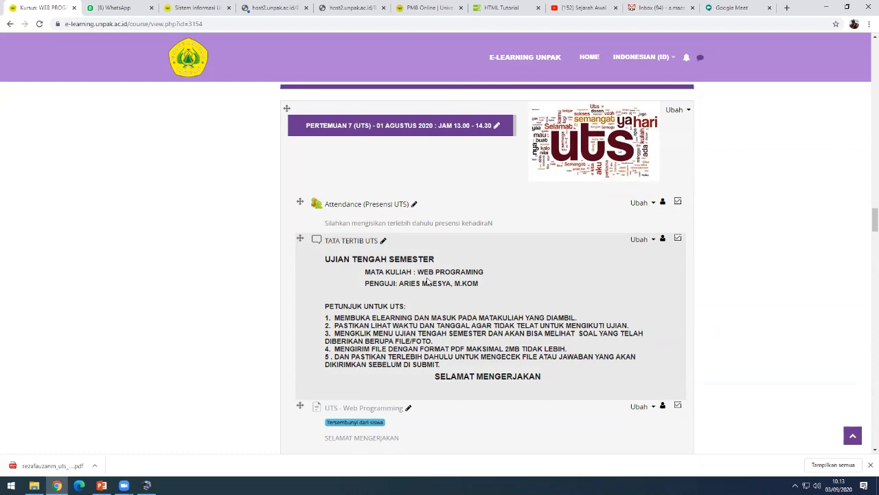
{"action": "scroll", "coordinate": [419, 309], "scroll_direction": "down", "scroll_amount": 1}
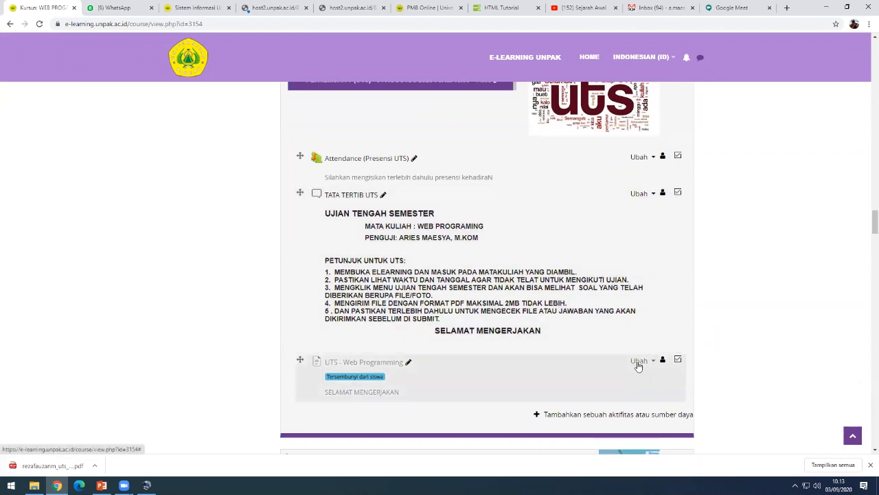
- Choose Tampilkan on 'UTS - Web Programming' to remove its hidden label
{"action": "left_click", "coordinate": [638, 362]}
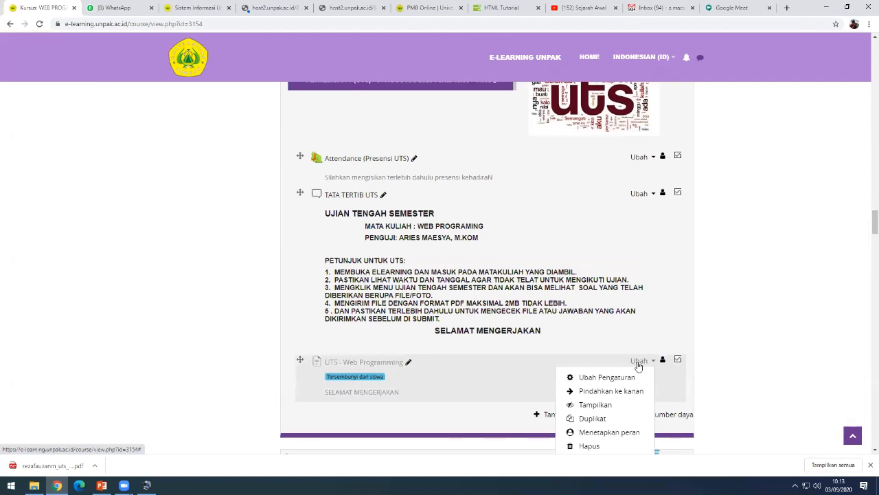
{"action": "left_click", "coordinate": [638, 363]}
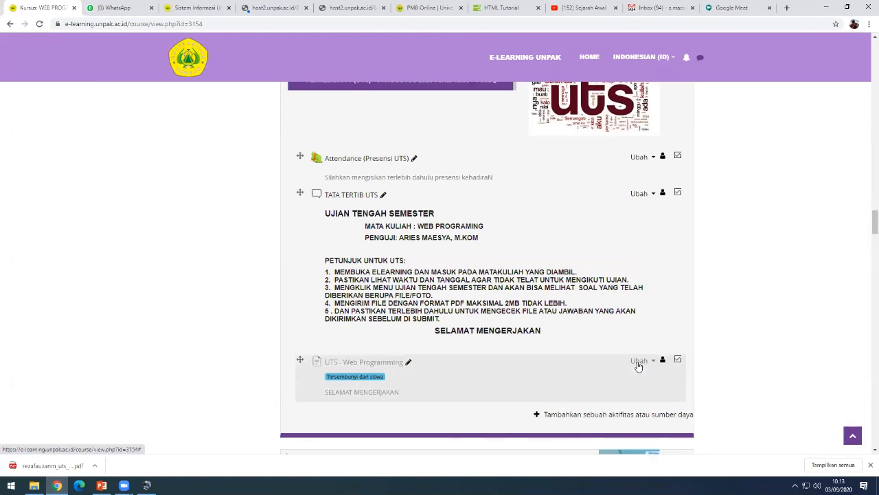
{"action": "left_click", "coordinate": [638, 362]}
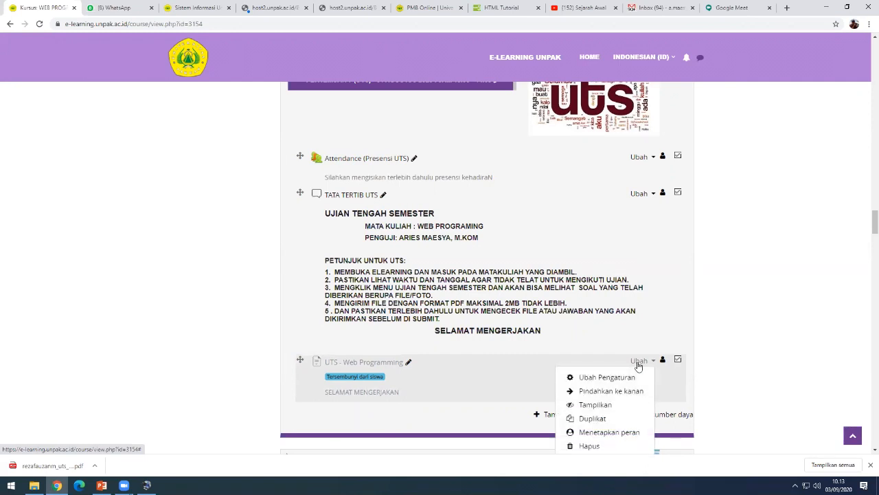
{"action": "left_click", "coordinate": [588, 411]}
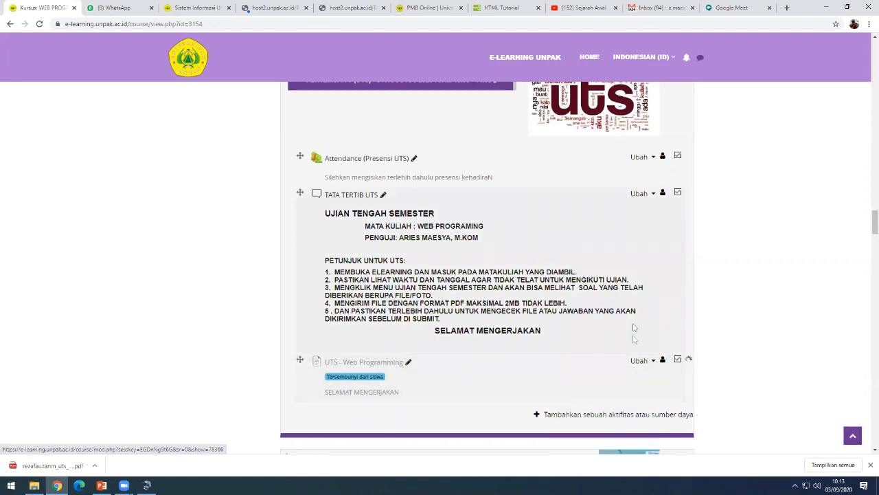
{"action": "scroll", "coordinate": [614, 329], "scroll_direction": "down", "scroll_amount": 2}
{"action": "scroll", "coordinate": [481, 296], "scroll_direction": "up", "scroll_amount": 1}
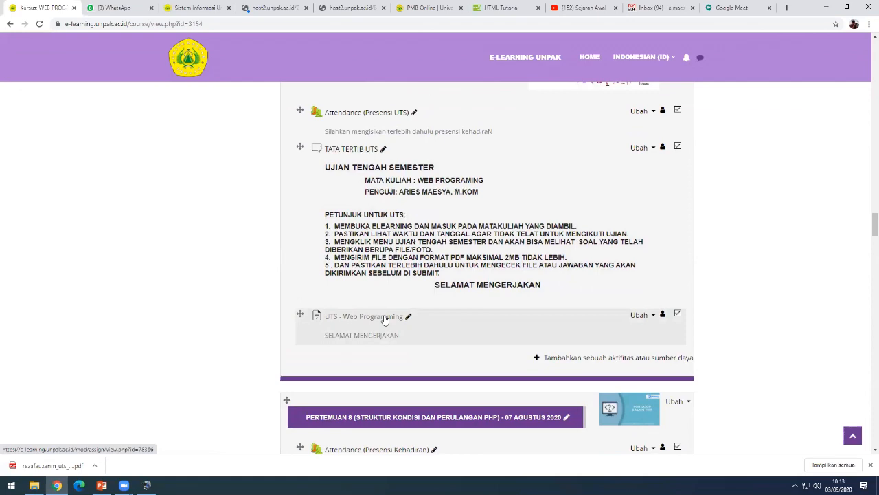
- Open 'UTS - Web Programming' to view its summary: 5 participants, 3 submitted, 0 needing grading
{"action": "left_click", "coordinate": [386, 318]}
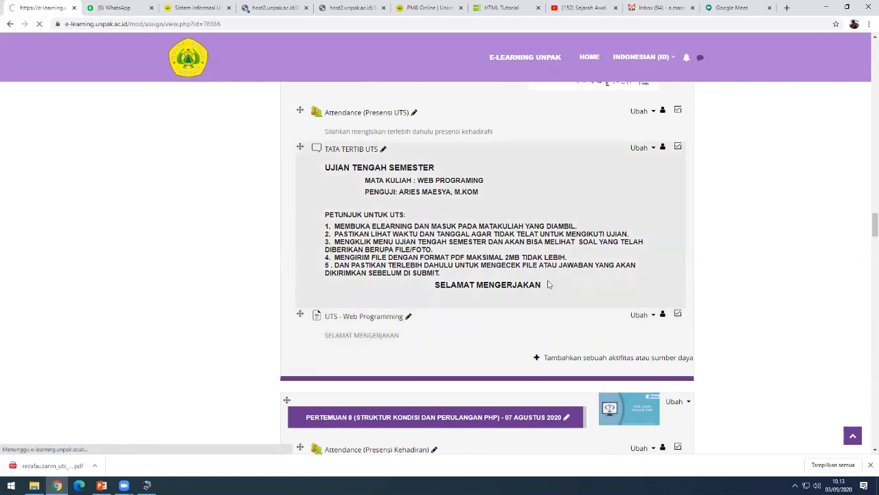
{"action": "scroll", "coordinate": [520, 358], "scroll_direction": "down", "scroll_amount": 2}
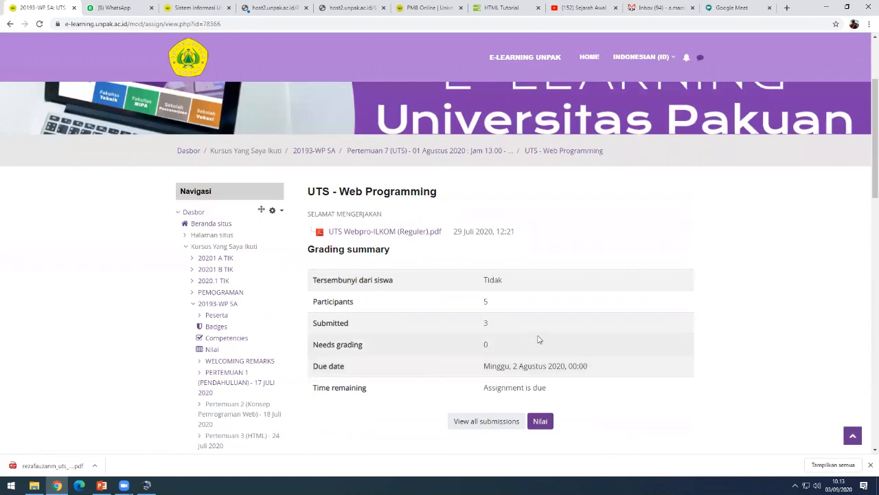
{"action": "scroll", "coordinate": [537, 340], "scroll_direction": "up", "scroll_amount": 1}
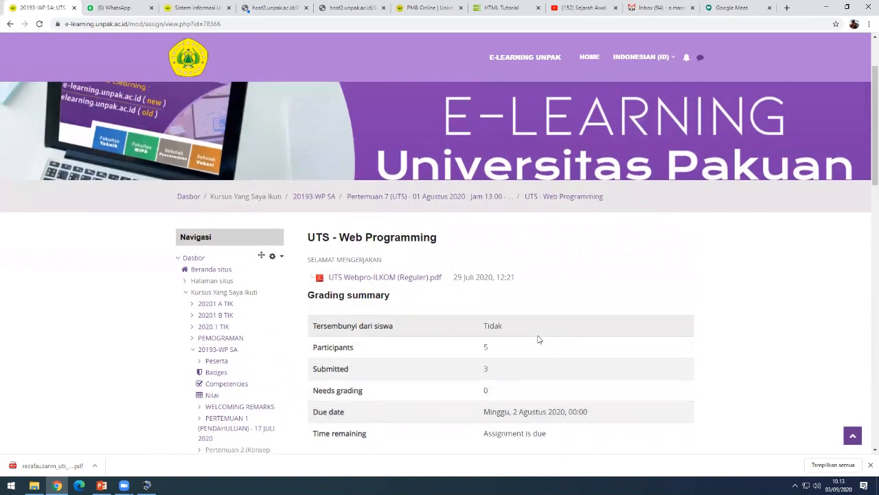